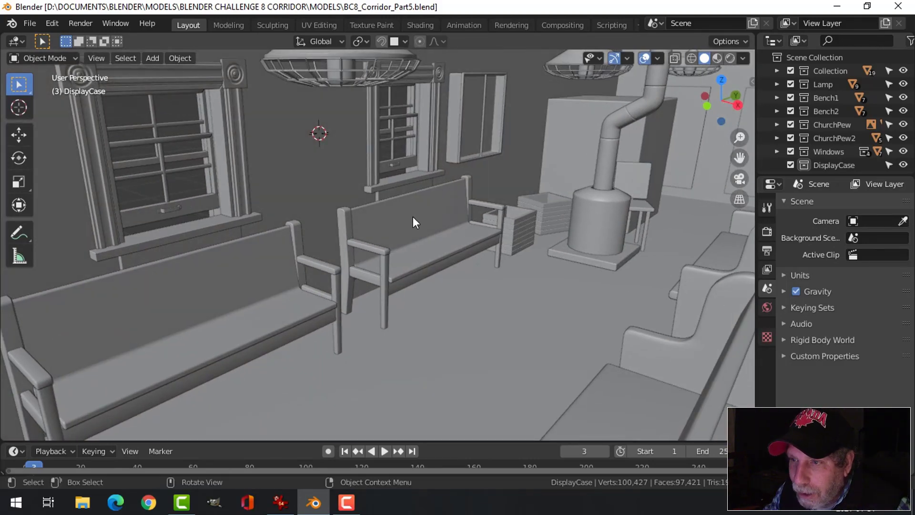
Add a mesh plane to the DisplayCase collection and open it for mesh editing.
{"action": "mouse_move", "coordinate": [413, 217]}
{"action": "middle_mouse_down"}
{"action": "mouse_move", "coordinate": [392, 228]}
{"action": "mouse_move", "coordinate": [492, 221]}
{"action": "mouse_move", "coordinate": [424, 225]}
{"action": "middle_mouse_up"}
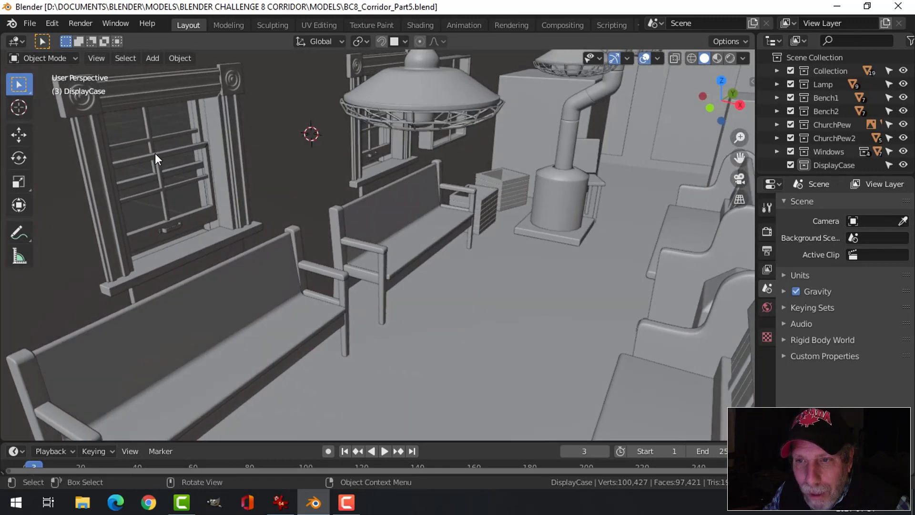
{"action": "middle_click_drag", "start_coordinate": [510, 247], "coordinate": [419, 240]}
{"action": "scroll", "coordinate": [348, 204], "scroll_direction": "down", "scroll_amount": 2}
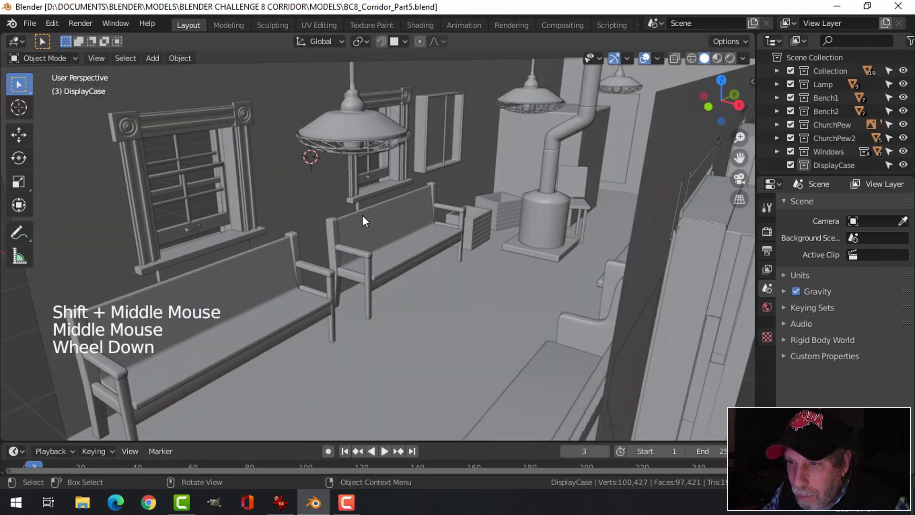
{"action": "middle_click_drag", "start_coordinate": [362, 216], "coordinate": [318, 171]}
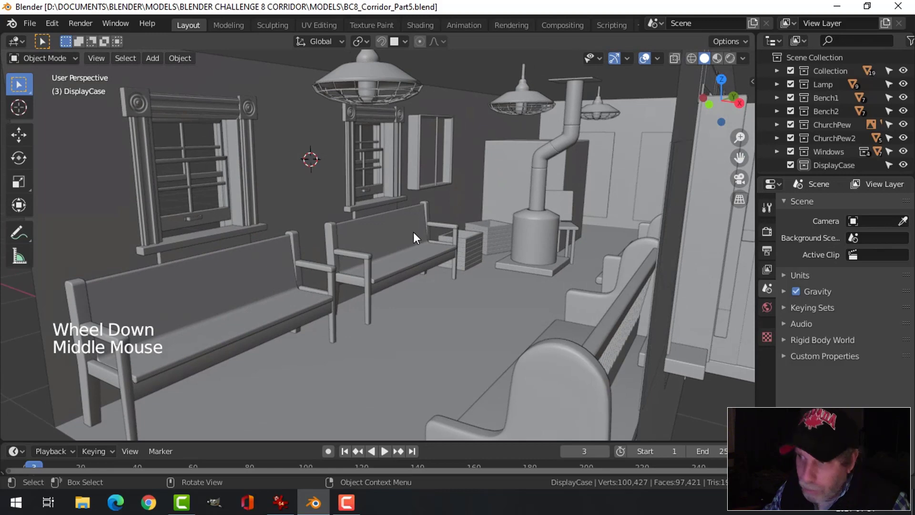
{"action": "left_click", "coordinate": [836, 164]}
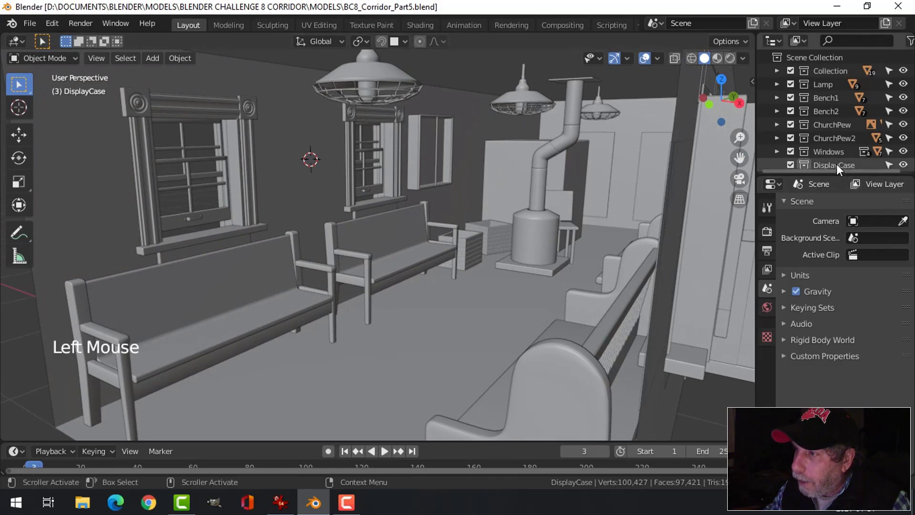
{"action": "middle_click_drag", "start_coordinate": [262, 191], "coordinate": [384, 198]}
{"action": "key", "text": "shift+a"}
{"action": "mouse_move", "coordinate": [384, 199]}
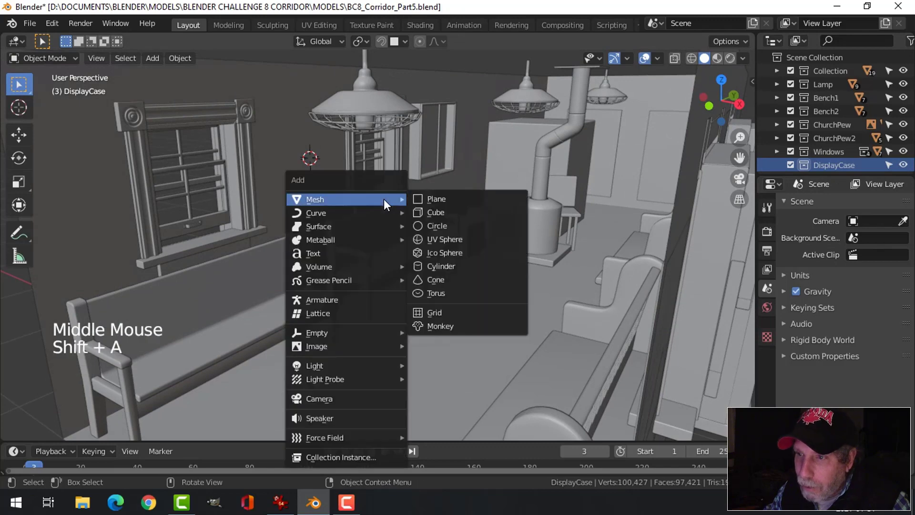
{"action": "left_click", "coordinate": [441, 199]}
{"action": "key", "text": "Tab"}
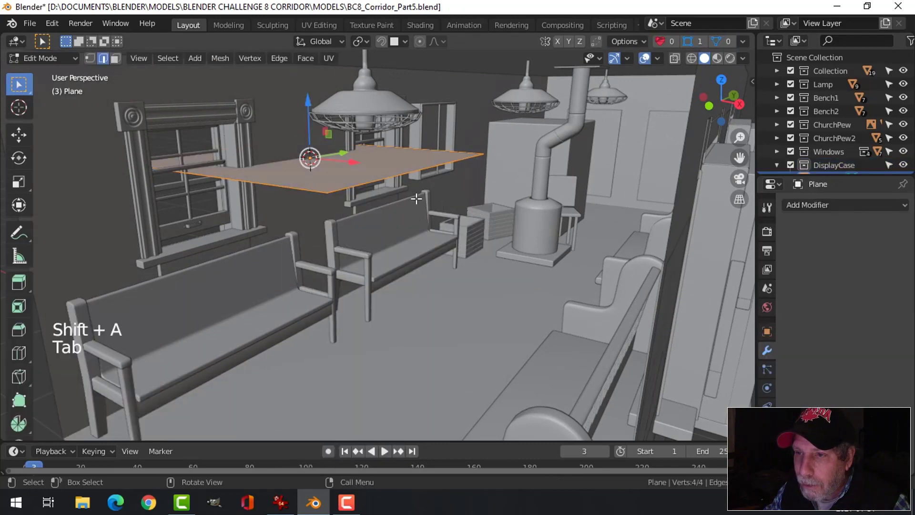
Shrink the plane and rotate it 90° about Y to stand parallel to the window wall, finishing with a 0.823 scale.
{"action": "middle_click_drag", "start_coordinate": [393, 198], "coordinate": [417, 194]}
{"action": "key", "text": "s"}
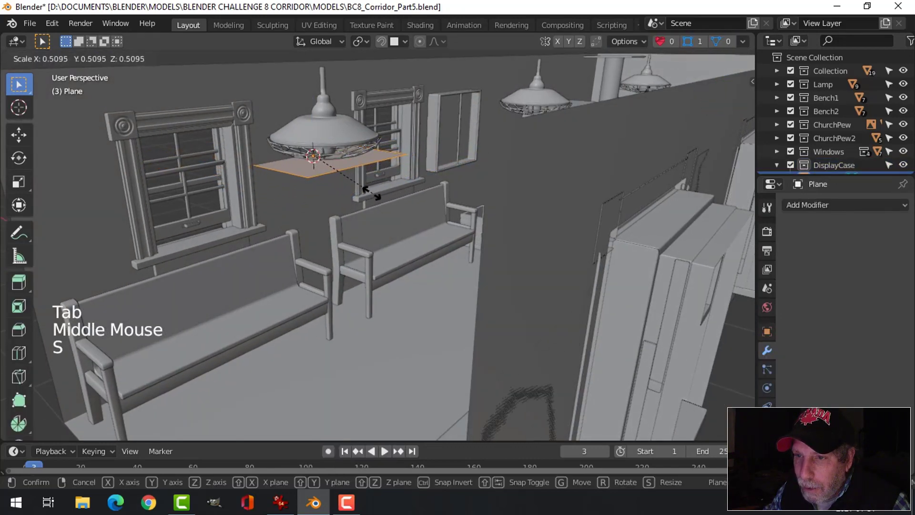
{"action": "left_click", "coordinate": [357, 190]}
{"action": "middle_click_drag", "start_coordinate": [357, 190], "coordinate": [350, 211]}
{"action": "type", "text": "ry90"}
{"action": "left_click", "coordinate": [379, 198]}
{"action": "key", "text": "s"}
{"action": "left_click", "coordinate": [387, 187]}
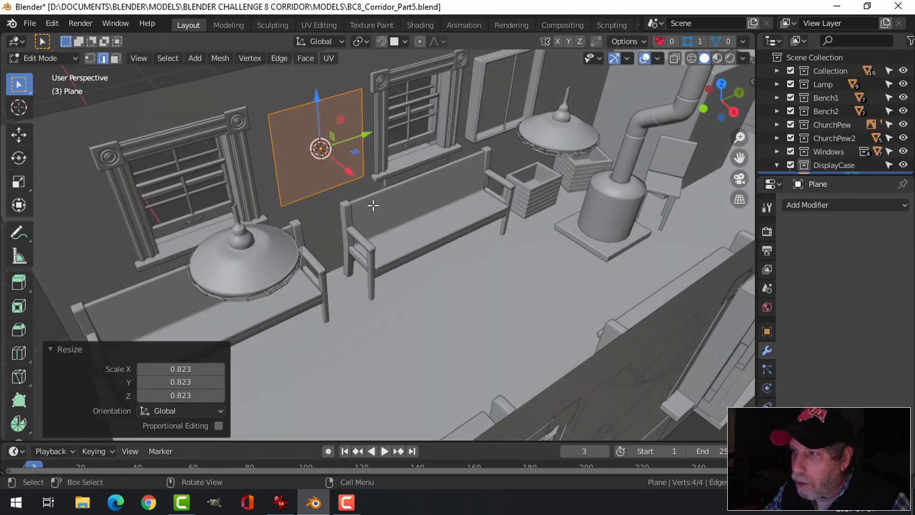
Return to Object Mode, select the objects in the DisplayCase collection, and isolate the plane in local view.
{"action": "key", "text": "Tab"}
{"action": "left_click", "coordinate": [791, 165]}
{"action": "left_click", "coordinate": [790, 164]}
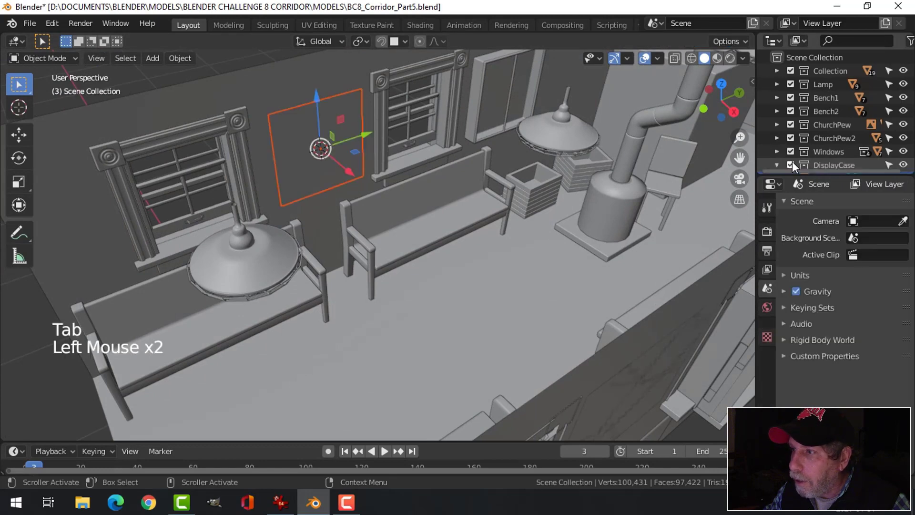
{"action": "left_click", "coordinate": [820, 163]}
{"action": "right_click", "coordinate": [819, 164]}
{"action": "left_click", "coordinate": [820, 163]}
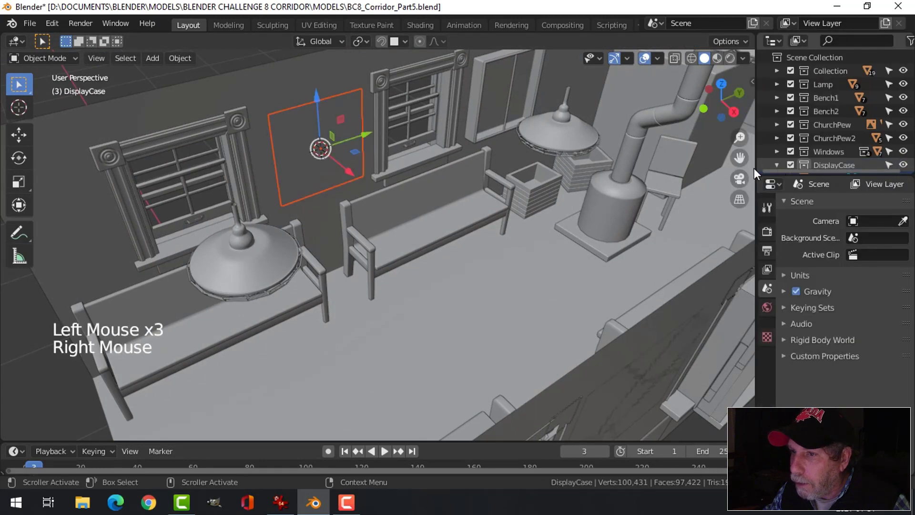
{"action": "key", "text": "slash"}
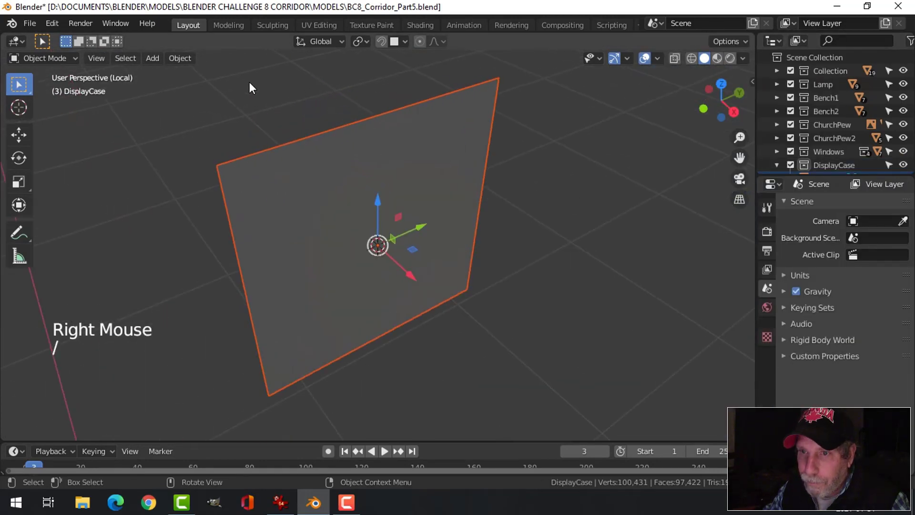
Set the plane's origin to its geometry.
{"action": "left_click", "coordinate": [184, 62]}
{"action": "mouse_move", "coordinate": [198, 85]}
{"action": "left_click", "coordinate": [324, 101]}
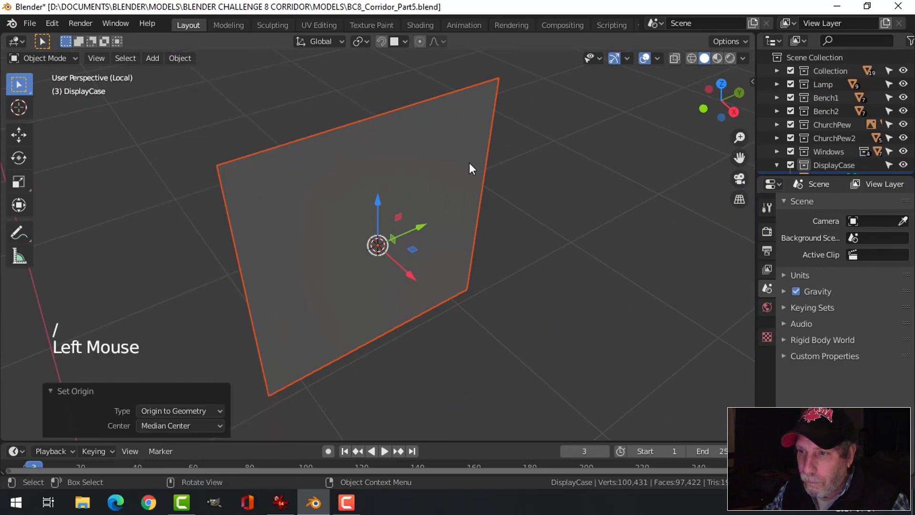
In right orthographic view, move the plane's +Y edge about -0.716 m along Y to leave a narrow vertical strip.
{"action": "middle_click_drag", "start_coordinate": [469, 162], "coordinate": [451, 213]}
{"action": "scroll", "coordinate": [422, 188], "scroll_direction": "down", "scroll_amount": 2}
{"action": "key", "text": "Tab"}
{"action": "left_click", "coordinate": [423, 186]}
{"action": "key", "text": "Tab"}
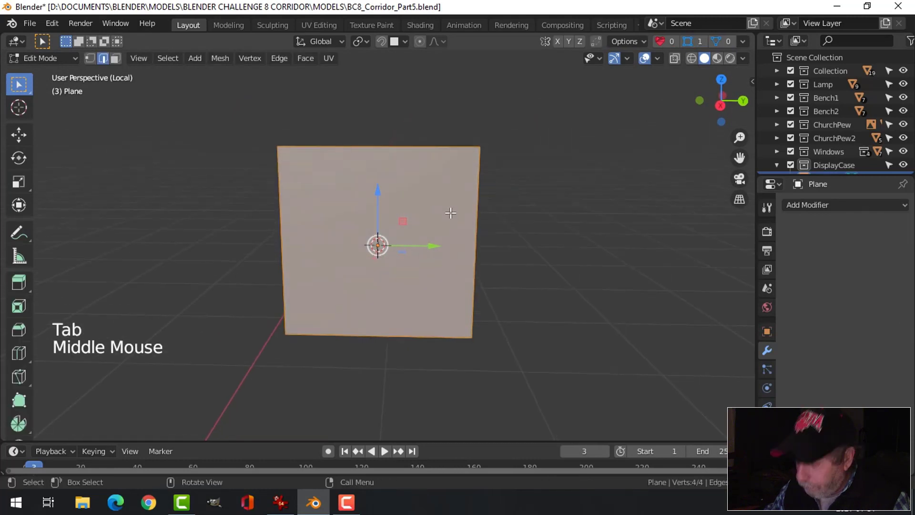
{"action": "key", "text": "KP_3"}
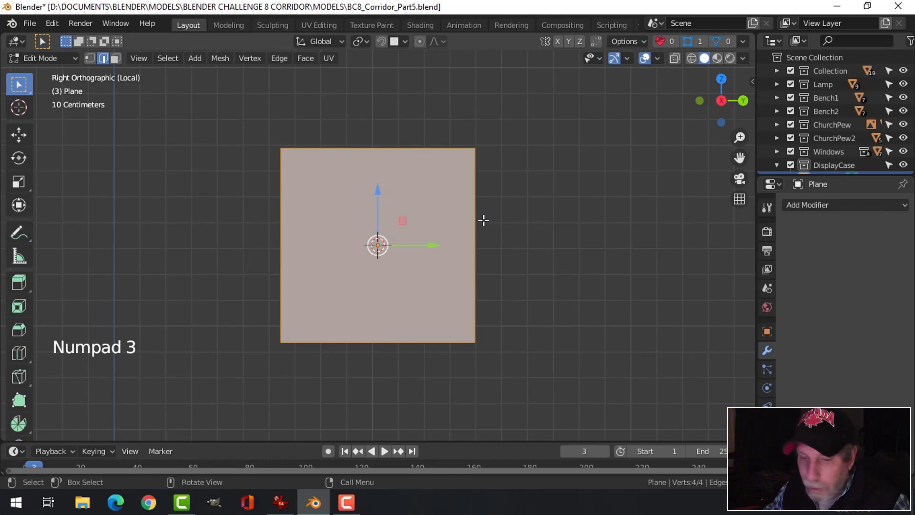
{"action": "left_click", "coordinate": [477, 198]}
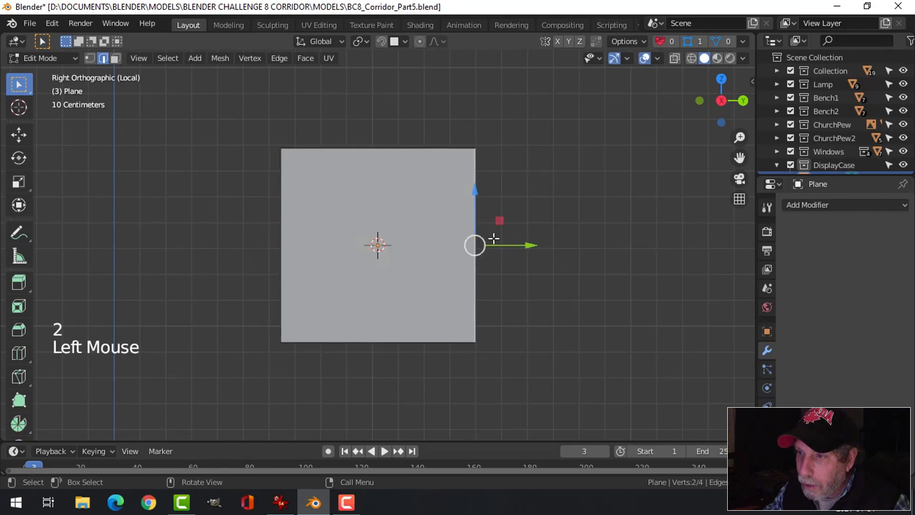
{"action": "left_click_drag", "start_coordinate": [524, 245], "coordinate": [336, 246]}
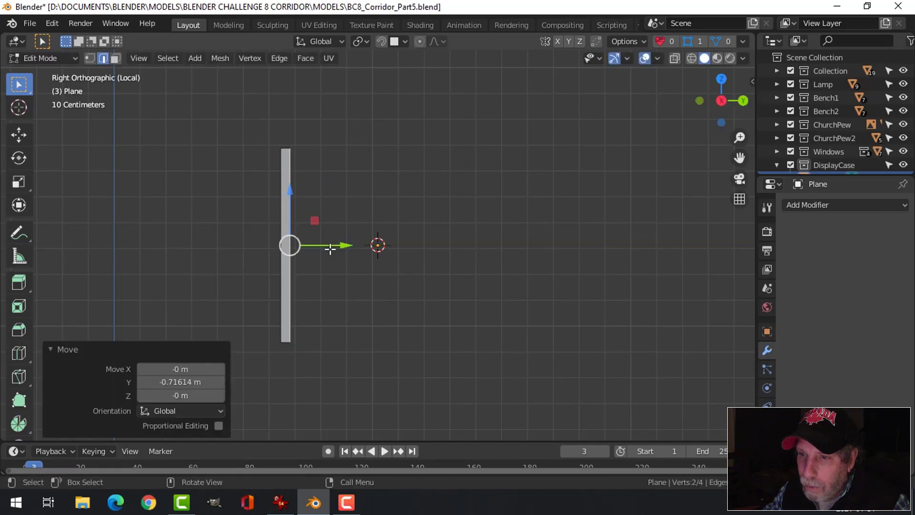
Extrude the whole strip along X into a solid side board and return to Object Mode.
{"action": "key", "text": "a"}
{"action": "middle_click_drag", "start_coordinate": [336, 246], "coordinate": [429, 290]}
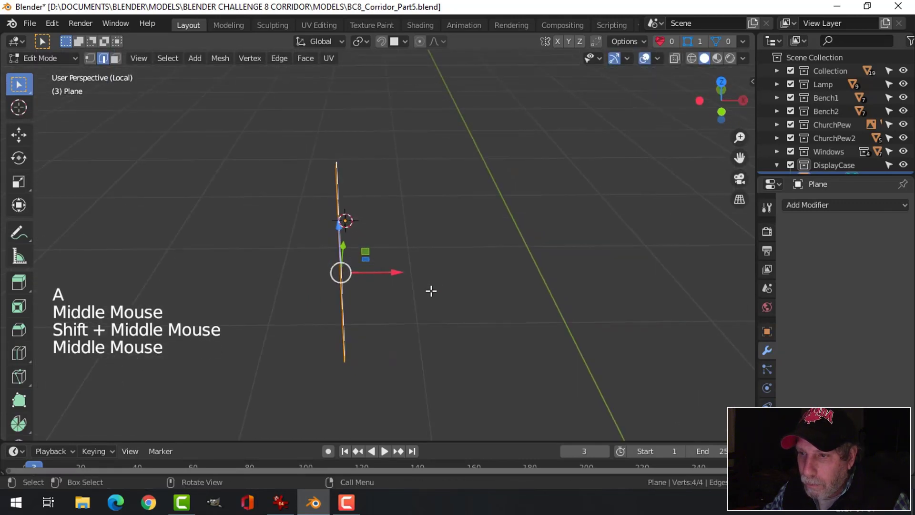
{"action": "key", "text": "e"}
{"action": "left_click_drag", "start_coordinate": [402, 278], "coordinate": [453, 281]}
{"action": "middle_click_drag", "start_coordinate": [453, 282], "coordinate": [402, 280]}
{"action": "key", "text": "Tab"}
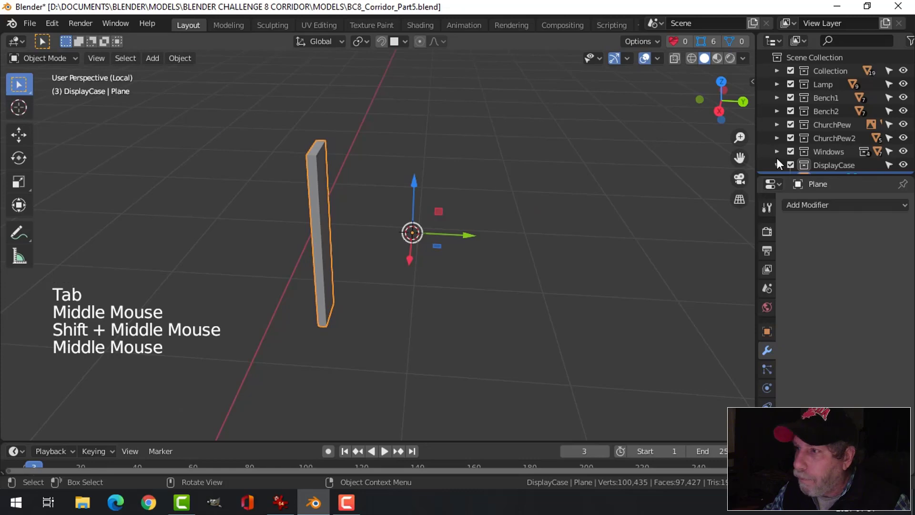
Add a Mirror modifier to the side board, mirroring on Y only.
{"action": "left_click", "coordinate": [805, 208]}
{"action": "left_click", "coordinate": [663, 338]}
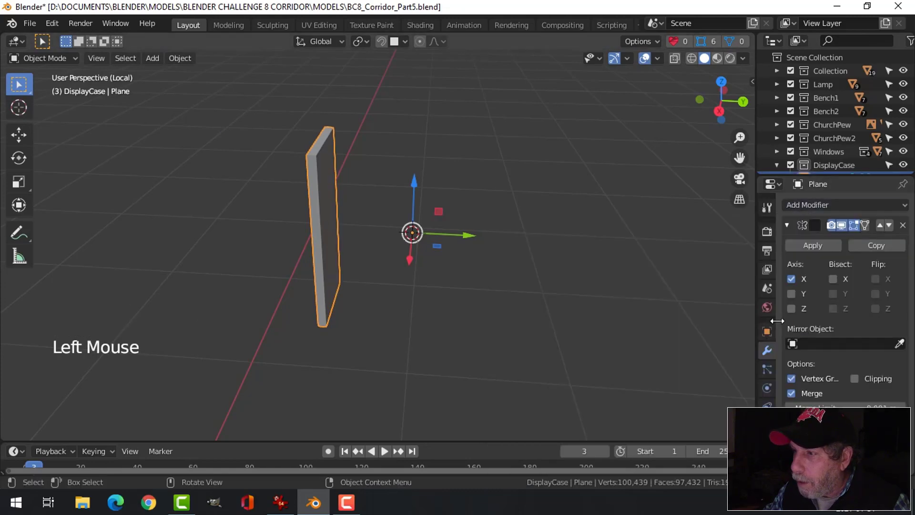
{"action": "left_click", "coordinate": [791, 293]}
{"action": "left_click", "coordinate": [791, 279]}
Duplicate the mirrored side boards and rotate the copy 90° about X to form the case's top and bottom.
{"action": "mouse_move", "coordinate": [500, 269]}
{"action": "middle_mouse_down"}
{"action": "mouse_move", "coordinate": [576, 264]}
{"action": "mouse_move", "coordinate": [466, 242]}
{"action": "mouse_move", "coordinate": [499, 260]}
{"action": "mouse_move", "coordinate": [484, 251]}
{"action": "mouse_move", "coordinate": [490, 259]}
{"action": "middle_mouse_up"}
{"action": "scroll", "coordinate": [480, 267], "scroll_direction": "down", "scroll_amount": 1}
{"action": "key", "text": "shift+d"}
{"action": "key", "text": "r"}
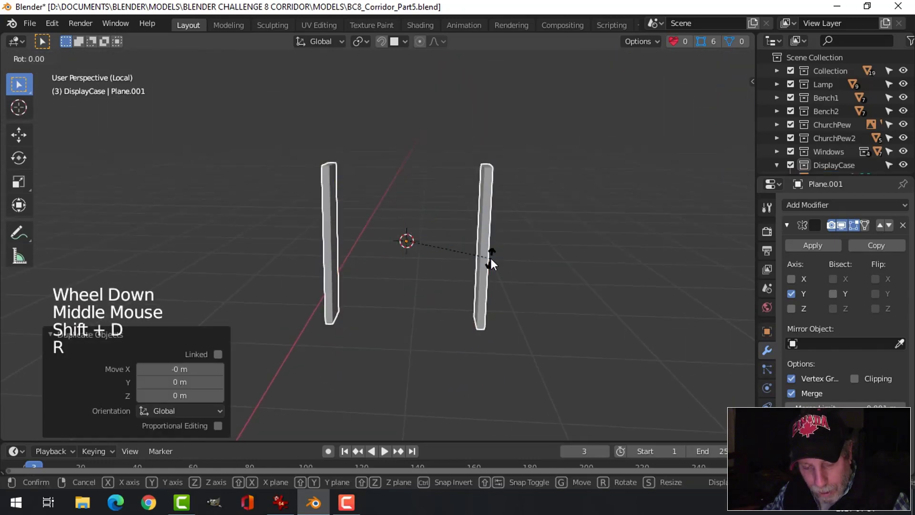
{"action": "type", "text": "x"}
{"action": "type", "text": "90"}
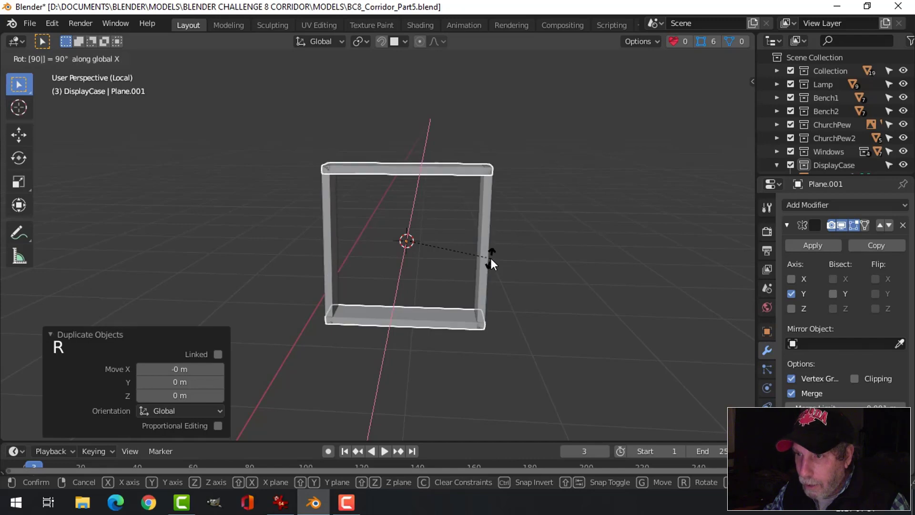
{"action": "key", "text": "Return"}
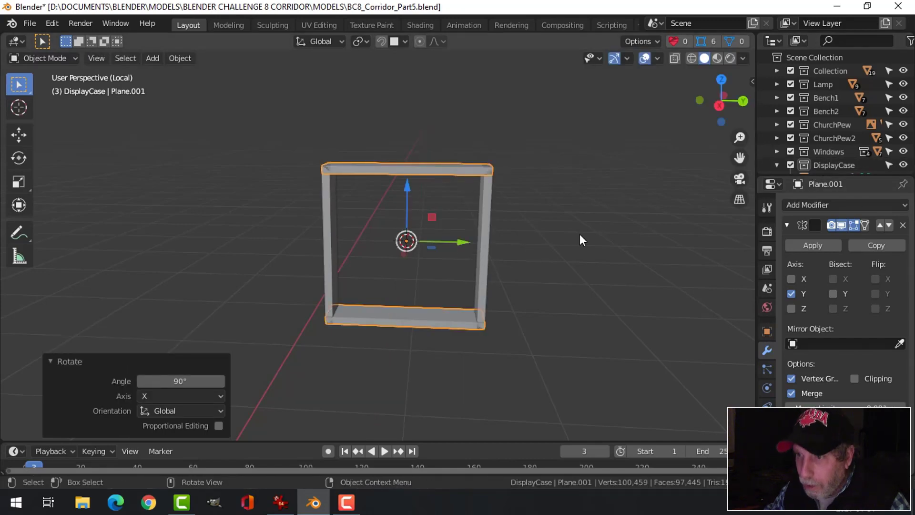
Check the frame against the full room, select all objects in the DisplayCase collection, and isolate them in local view.
{"action": "key", "text": "slash"}
{"action": "mouse_move", "coordinate": [456, 235]}
{"action": "middle_mouse_down"}
{"action": "mouse_move", "coordinate": [392, 200]}
{"action": "mouse_move", "coordinate": [413, 239]}
{"action": "mouse_move", "coordinate": [460, 250]}
{"action": "middle_mouse_up"}
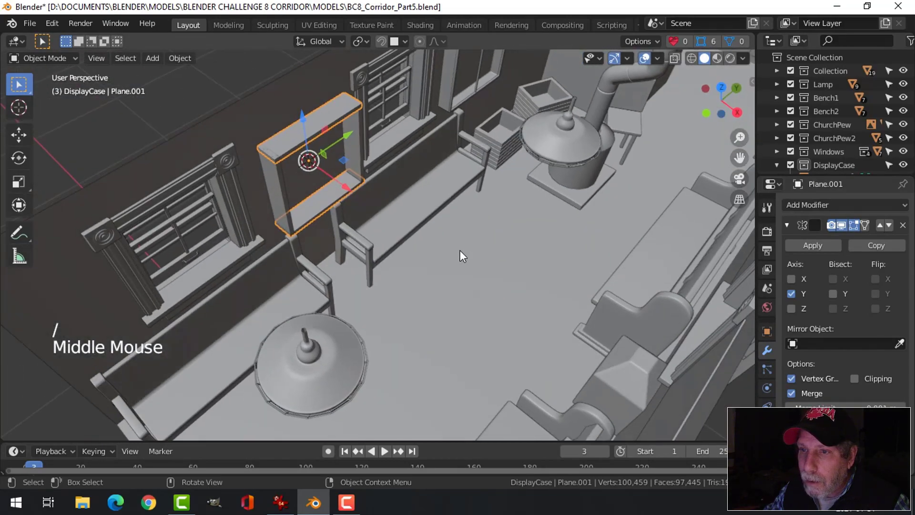
{"action": "scroll", "coordinate": [328, 203], "scroll_direction": "up", "scroll_amount": 2}
{"action": "middle_click_drag", "start_coordinate": [328, 203], "coordinate": [395, 215]}
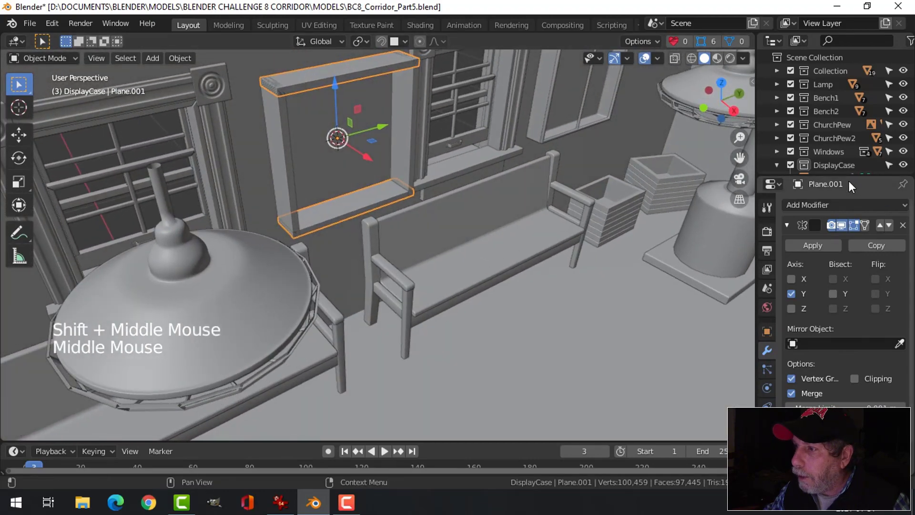
{"action": "left_click", "coordinate": [831, 163]}
{"action": "right_click", "coordinate": [831, 163]}
{"action": "left_click", "coordinate": [830, 163]}
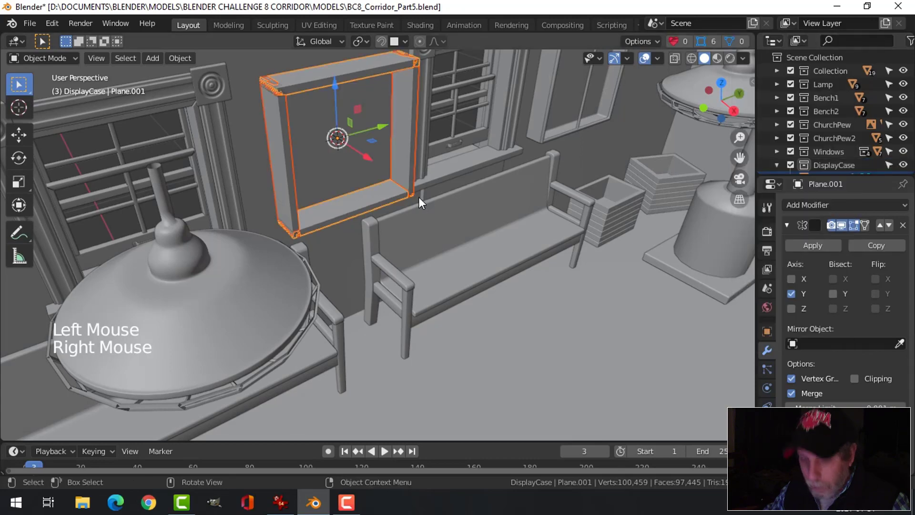
{"action": "key", "text": "slash"}
{"action": "middle_click_drag", "start_coordinate": [419, 196], "coordinate": [336, 178]}
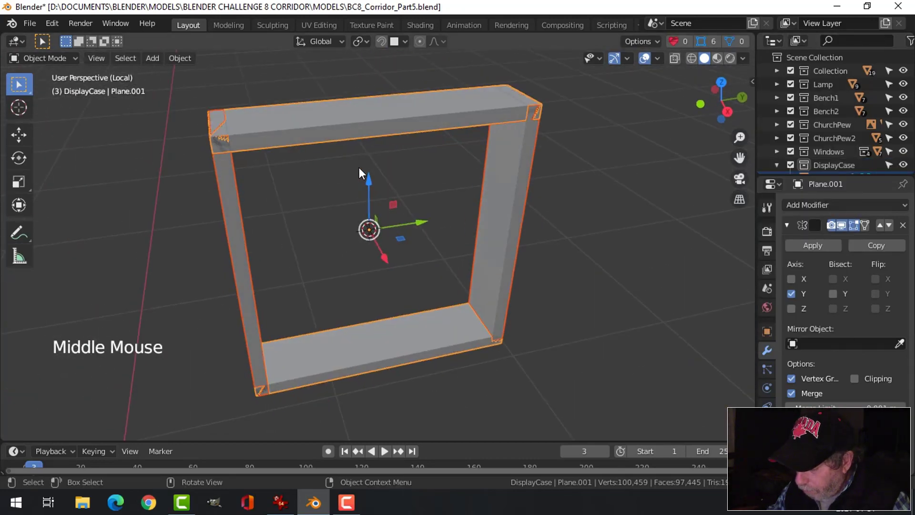
Scale the top and bottom boards' mesh to about 0.904 along Y so they fit between the side boards.
{"action": "key", "text": "KP_3"}
{"action": "left_click", "coordinate": [347, 112]}
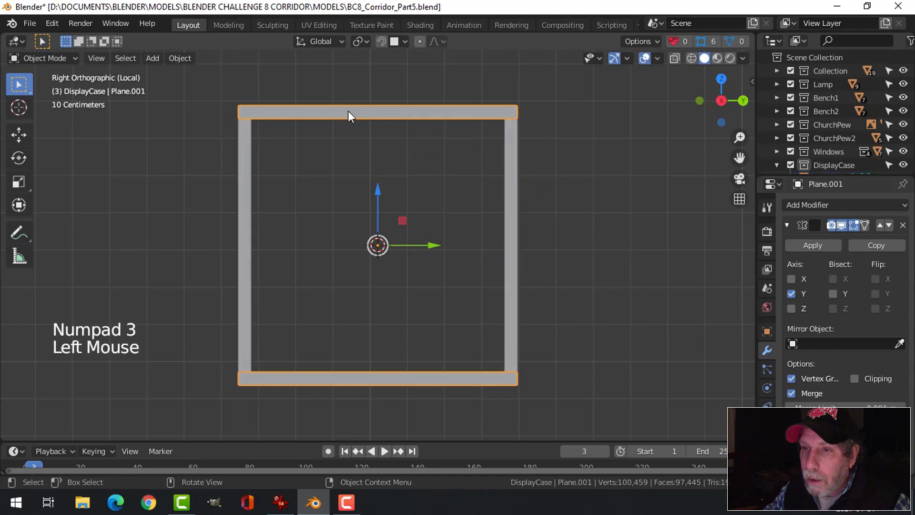
{"action": "key", "text": "Tab"}
{"action": "key", "text": "a"}
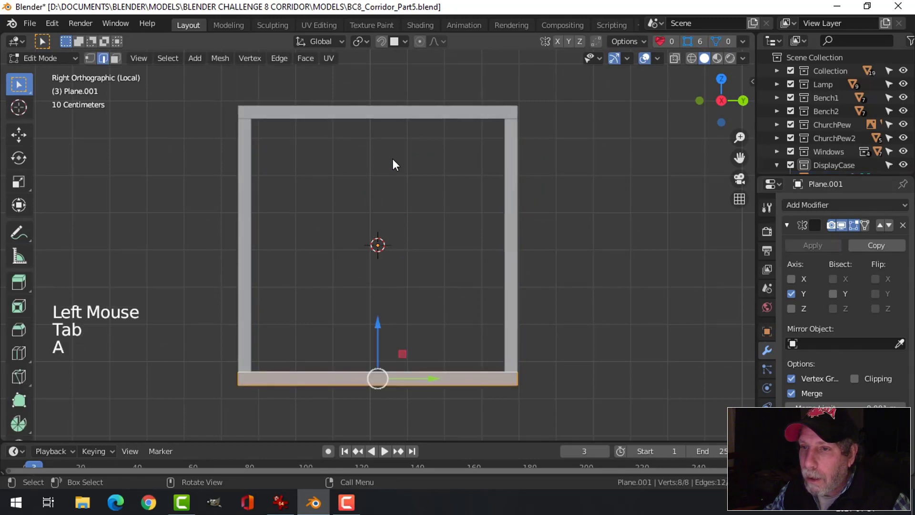
{"action": "middle_click_drag", "start_coordinate": [441, 309], "coordinate": [443, 219], "text": "shift"}
{"action": "scroll", "coordinate": [452, 282], "scroll_direction": "up", "scroll_amount": 1}
{"action": "key", "text": "s"}
{"action": "key", "text": "y"}
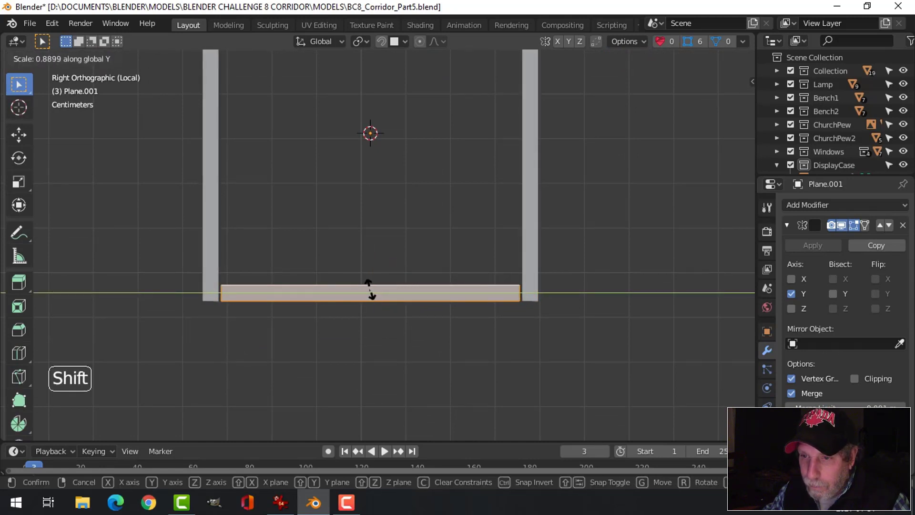
{"action": "left_click", "coordinate": [389, 285]}
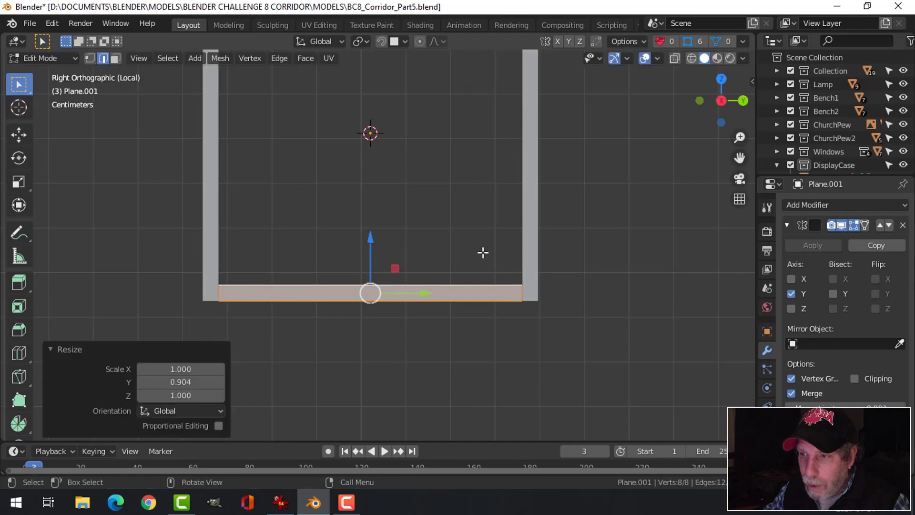
Leave mesh editing of the top and bottom boards and deselect everything.
{"action": "key", "text": "alt+a"}
{"action": "scroll", "coordinate": [499, 237], "scroll_direction": "down", "scroll_amount": 2}
{"action": "middle_click_drag", "start_coordinate": [498, 237], "coordinate": [475, 271], "text": "shift"}
{"action": "key", "text": "Tab"}
{"action": "key", "text": "alt+a"}
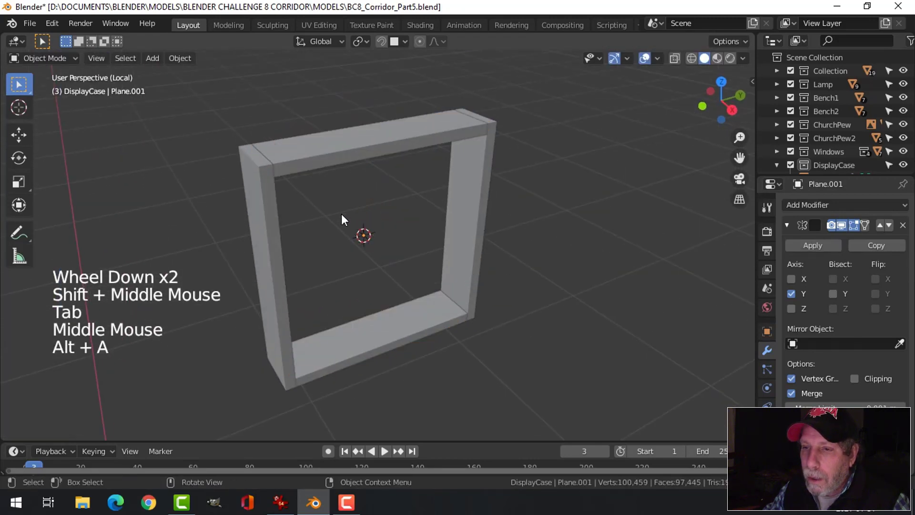
Add a Bevel modifier to the mirrored side boards and look over their modifier settings.
{"action": "middle_click_drag", "start_coordinate": [341, 218], "coordinate": [365, 224]}
{"action": "left_click", "coordinate": [281, 212]}
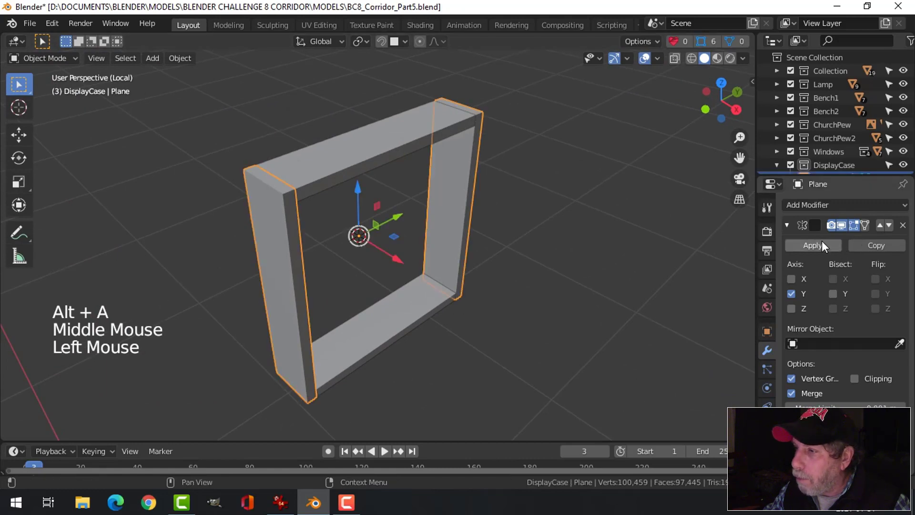
{"action": "left_click", "coordinate": [797, 205]}
{"action": "left_click", "coordinate": [636, 339]}
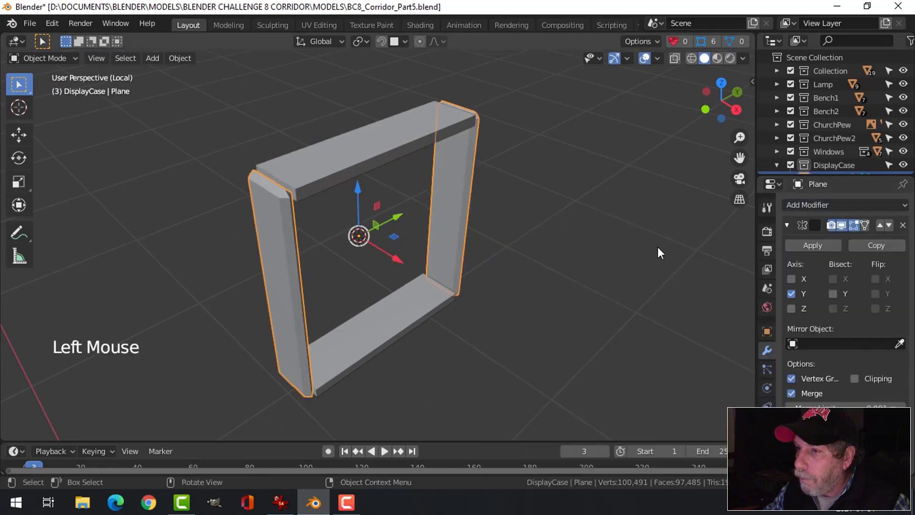
{"action": "scroll", "coordinate": [880, 289], "scroll_direction": "down", "scroll_amount": 7}
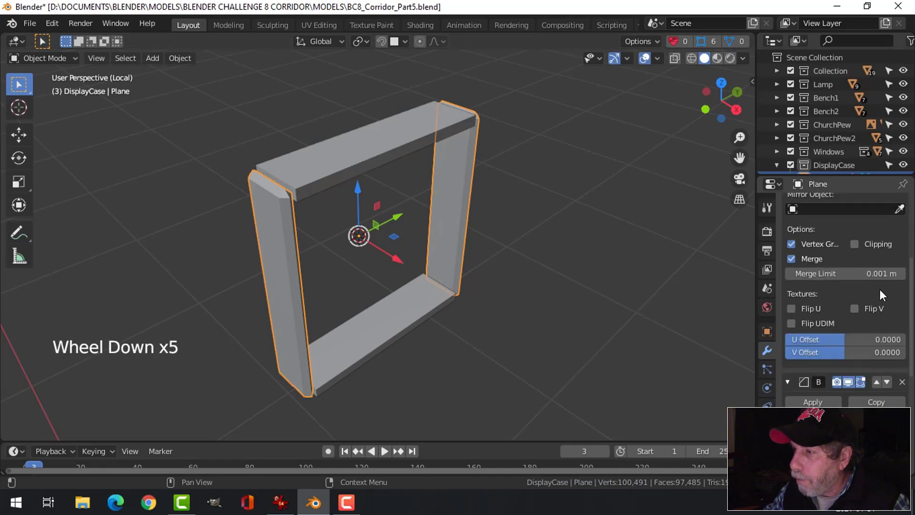
{"action": "scroll", "coordinate": [868, 283], "scroll_direction": "up", "scroll_amount": 9}
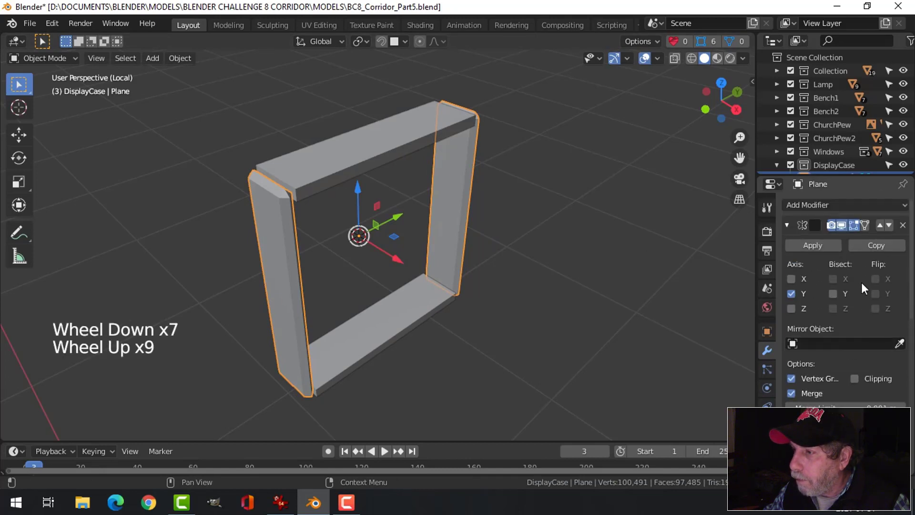
Give the side boards' Bevel modifier 3 segments and an offset of 0.01 m.
{"action": "left_click", "coordinate": [787, 226]}
{"action": "scroll", "coordinate": [831, 285], "scroll_direction": "down", "scroll_amount": 4}
{"action": "left_click", "coordinate": [902, 276]}
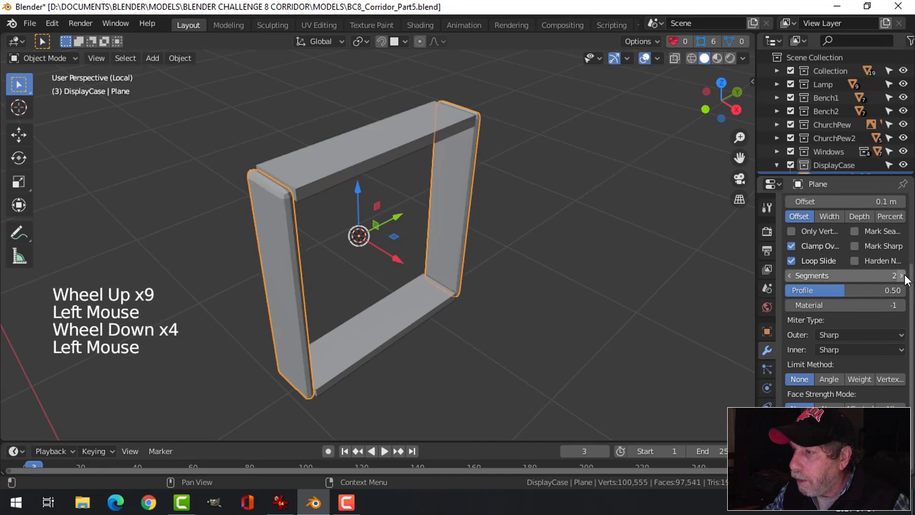
{"action": "left_click", "coordinate": [904, 276]}
{"action": "left_click", "coordinate": [846, 201]}
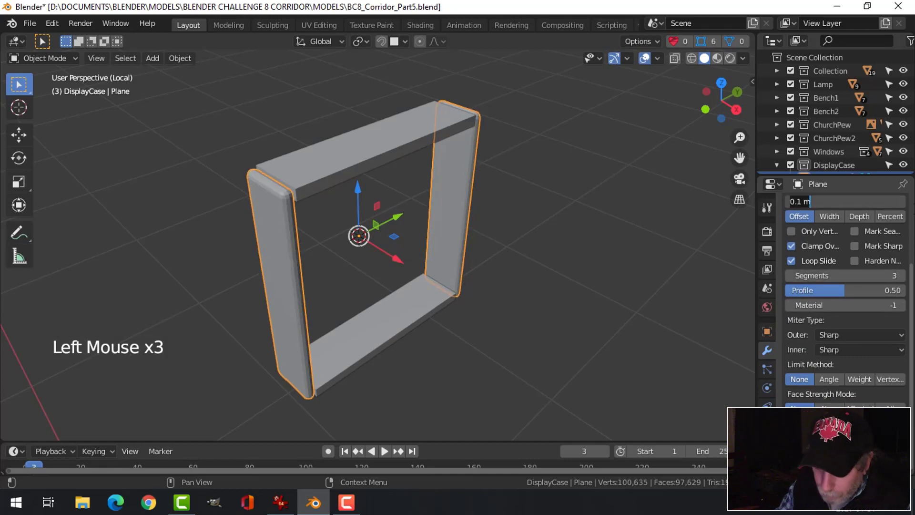
{"action": "type", "text": "0.01"}
{"action": "key", "text": "Return"}
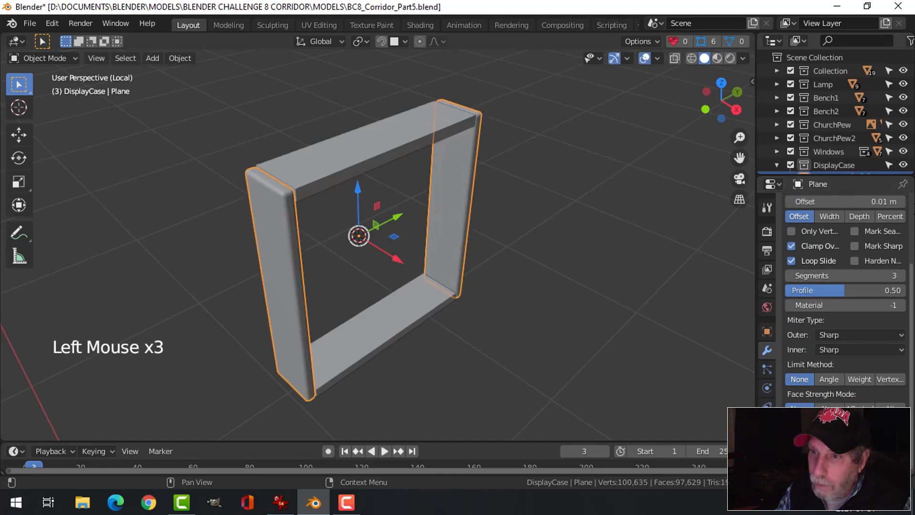
Link the side boards' modifiers to the top and bottom boards and deselect everything.
{"action": "left_click", "coordinate": [434, 133]}
{"action": "left_click", "coordinate": [285, 216], "text": "shift"}
{"action": "key", "text": "ctrl+l"}
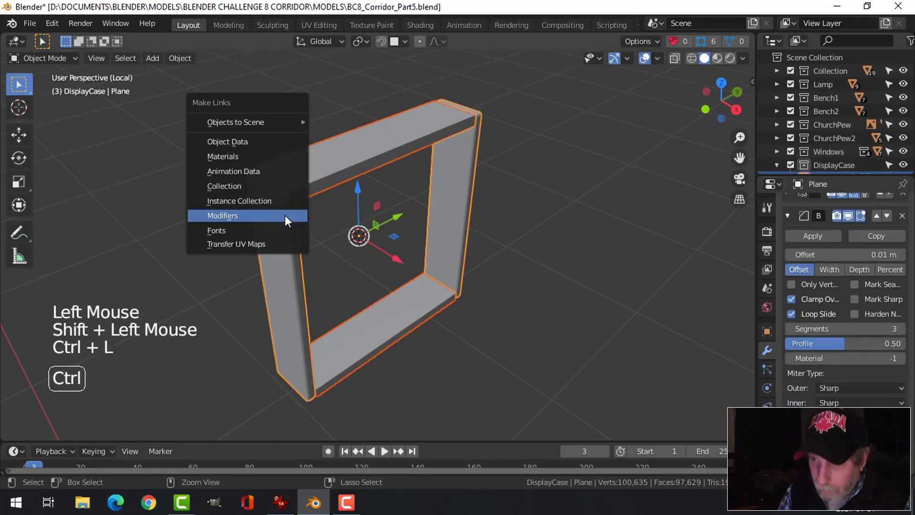
{"action": "left_click", "coordinate": [284, 215]}
{"action": "key", "text": "alt+a"}
Scale the top and bottom boards' mesh to about 1.029 along Y to close the gaps at the side boards.
{"action": "middle_click_drag", "start_coordinate": [374, 202], "coordinate": [318, 214]}
{"action": "scroll", "coordinate": [315, 190], "scroll_direction": "up", "scroll_amount": 2}
{"action": "middle_click_drag", "start_coordinate": [318, 214], "coordinate": [316, 176]}
{"action": "left_click", "coordinate": [316, 173]}
{"action": "key", "text": "Tab"}
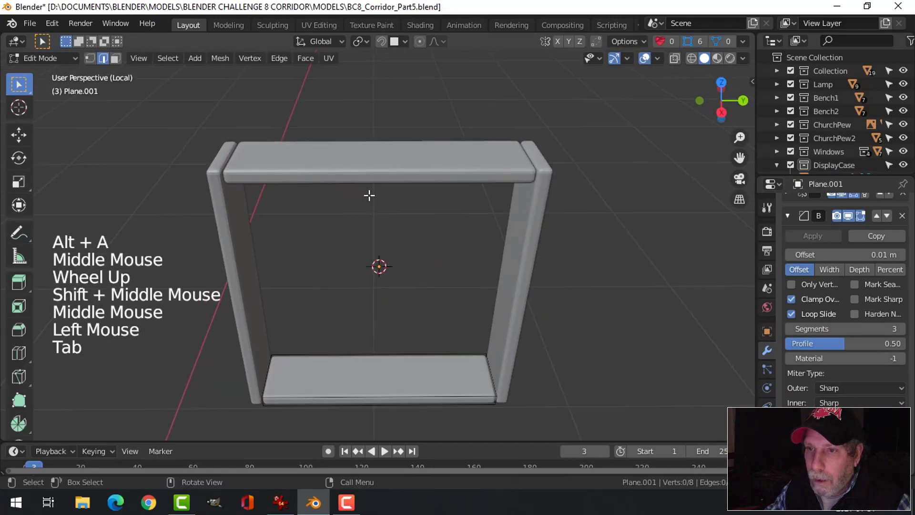
{"action": "key", "text": "a"}
{"action": "scroll", "coordinate": [386, 212], "scroll_direction": "up", "scroll_amount": 2}
{"action": "middle_click_drag", "start_coordinate": [386, 211], "coordinate": [382, 254], "text": "shift"}
{"action": "middle_click_drag", "start_coordinate": [371, 218], "coordinate": [369, 276], "text": "shift"}
{"action": "key", "text": "s"}
{"action": "key", "text": "y"}
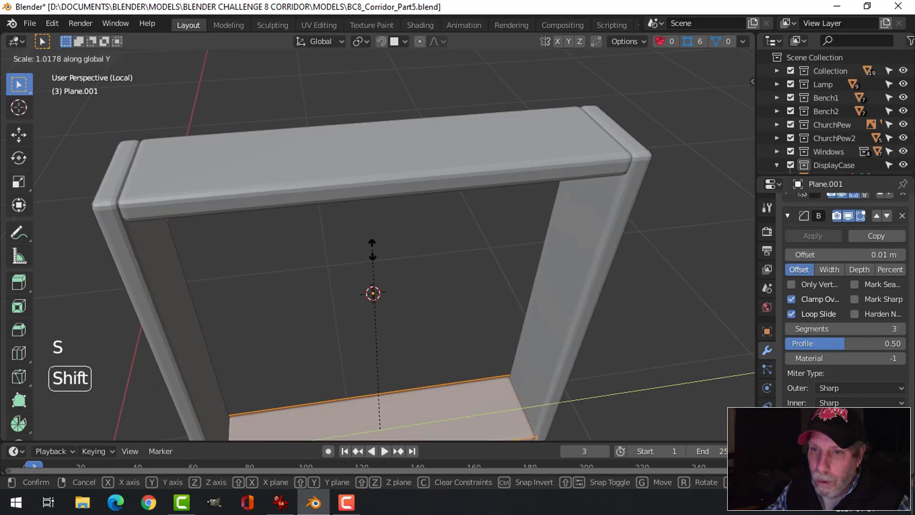
{"action": "left_click", "coordinate": [378, 231]}
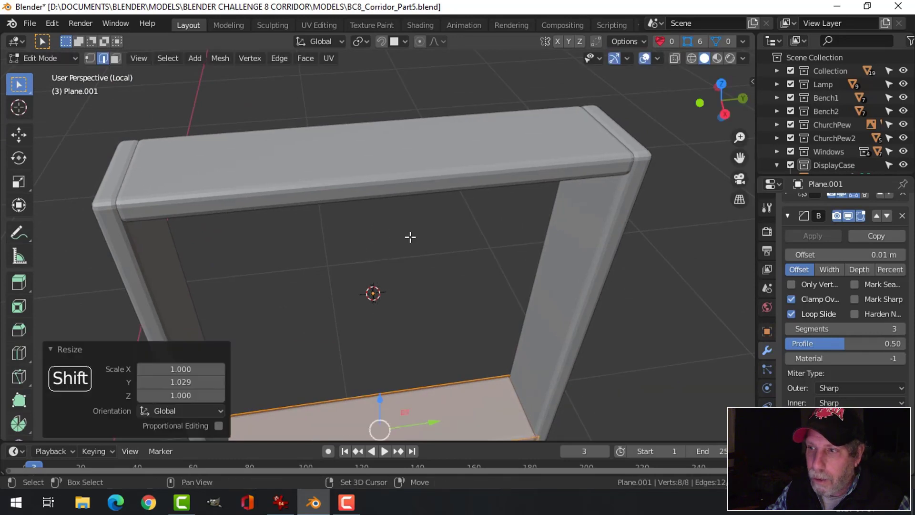
{"action": "key", "text": "Tab"}
{"action": "scroll", "coordinate": [433, 243], "scroll_direction": "down", "scroll_amount": 2}
{"action": "key", "text": "alt+a"}
Add a plane at the case's centre and rotate its mesh 90° about Y to stand upright.
{"action": "mouse_move", "coordinate": [415, 264]}
{"action": "middle_mouse_down"}
{"action": "mouse_move", "coordinate": [428, 245]}
{"action": "mouse_move", "coordinate": [390, 227]}
{"action": "mouse_move", "coordinate": [416, 247]}
{"action": "mouse_move", "coordinate": [407, 248]}
{"action": "middle_mouse_up"}
{"action": "scroll", "coordinate": [428, 245], "scroll_direction": "down", "scroll_amount": 2}
{"action": "middle_click_drag", "start_coordinate": [408, 248], "coordinate": [458, 235]}
{"action": "key", "text": "shift+a"}
{"action": "mouse_move", "coordinate": [447, 215]}
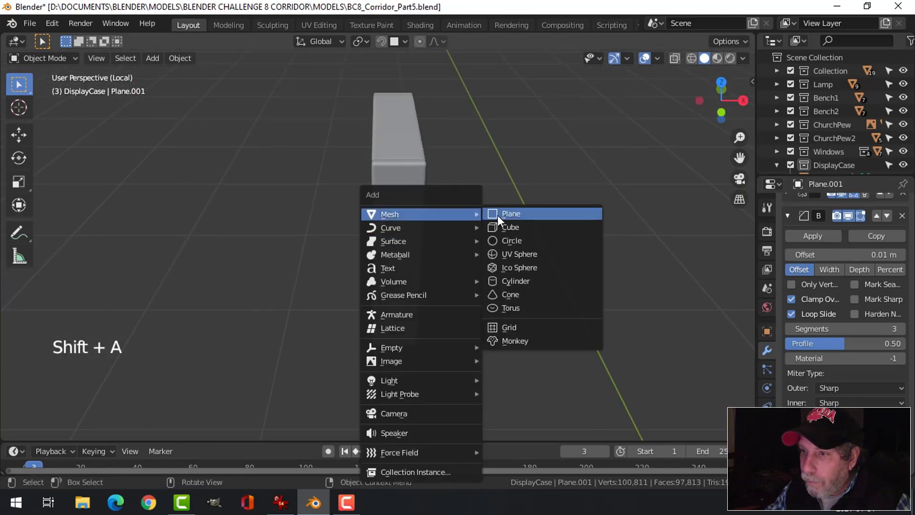
{"action": "left_click", "coordinate": [506, 213]}
{"action": "middle_click_drag", "start_coordinate": [507, 213], "coordinate": [466, 223]}
{"action": "key", "text": "Tab"}
{"action": "type", "text": "r"}
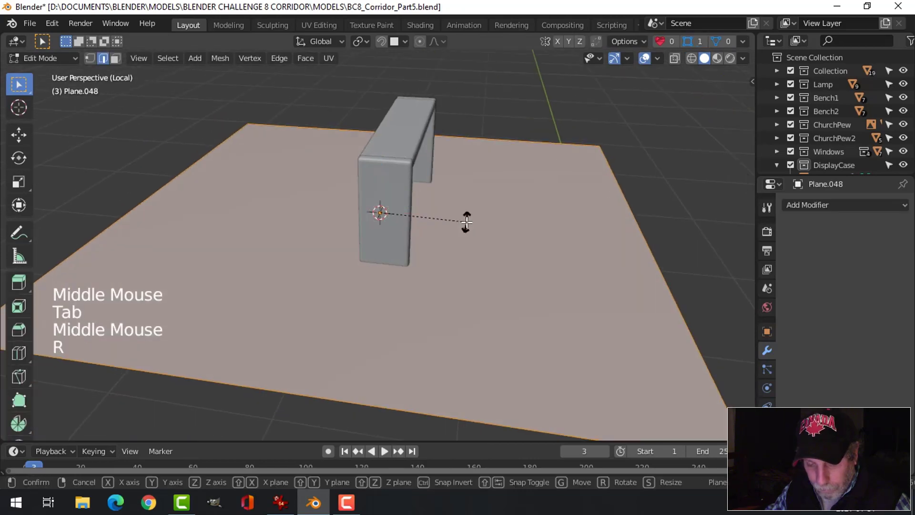
{"action": "type", "text": "y90"}
{"action": "key", "text": "Return"}
Scale the plane's mesh uniformly to about 0.382 and again to about 0.962 to fit the back of the frame.
{"action": "key", "text": "s"}
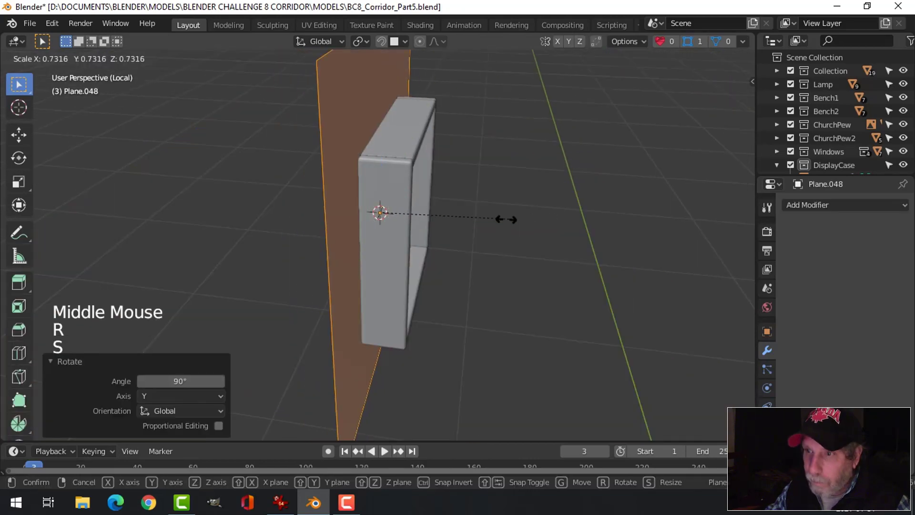
{"action": "left_click", "coordinate": [456, 218]}
{"action": "middle_click_drag", "start_coordinate": [457, 218], "coordinate": [589, 196]}
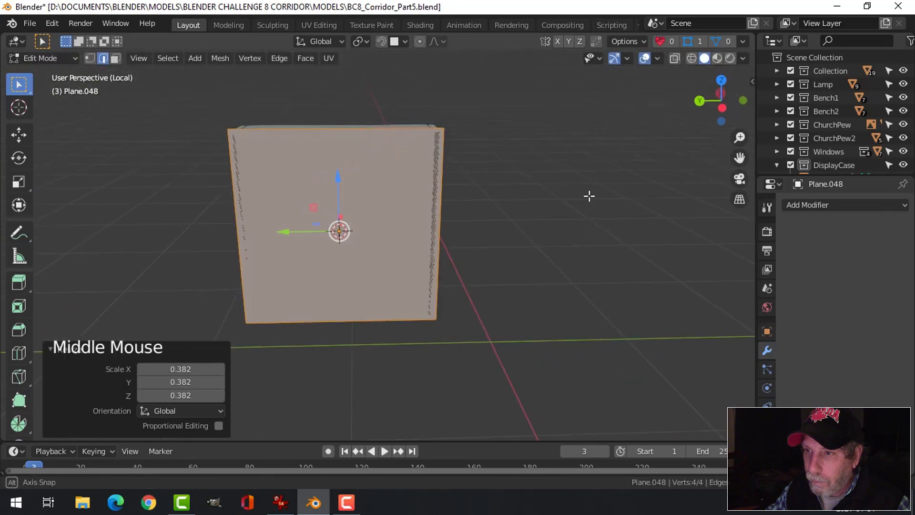
{"action": "key", "text": "s"}
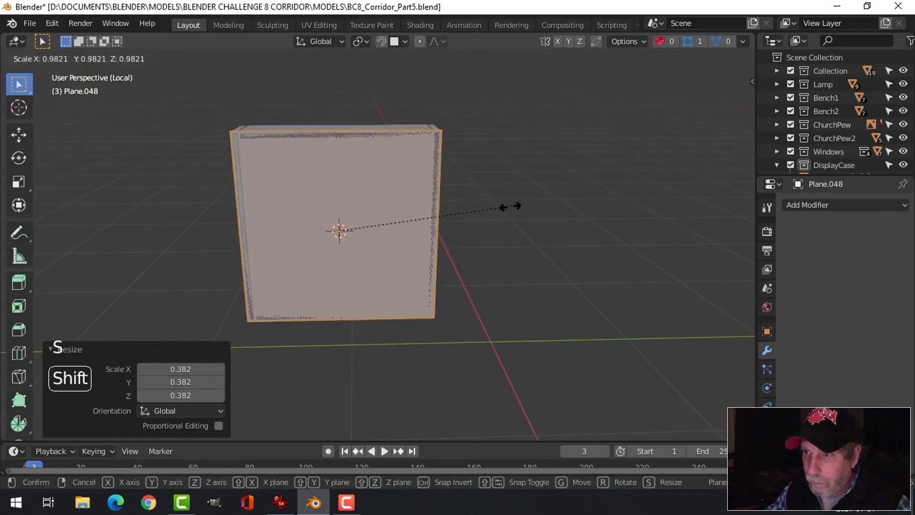
{"action": "left_click", "coordinate": [469, 209]}
Extrude the upright plane slightly into a thin back panel and leave mesh editing.
{"action": "middle_click_drag", "start_coordinate": [469, 210], "coordinate": [484, 236]}
{"action": "scroll", "coordinate": [484, 237], "scroll_direction": "up", "scroll_amount": 4}
{"action": "key", "text": "e"}
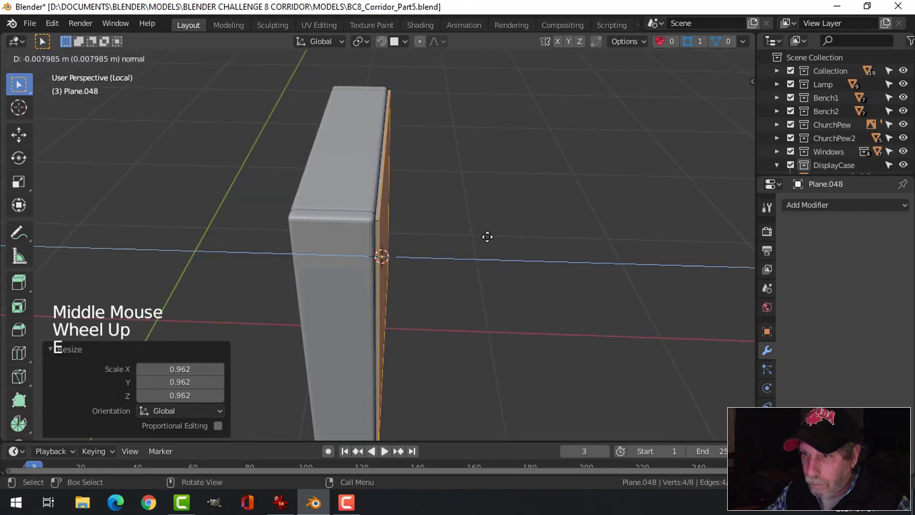
{"action": "left_click", "coordinate": [486, 236]}
{"action": "key", "text": "Tab"}
Add a Bevel modifier to the back panel with 3 segments and a 0.01 m offset.
{"action": "middle_click_drag", "start_coordinate": [467, 233], "coordinate": [491, 234]}
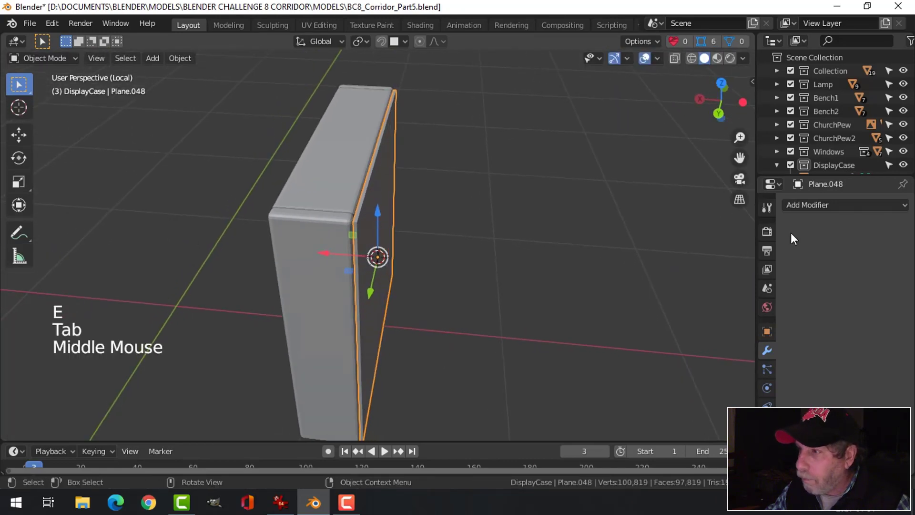
{"action": "left_click", "coordinate": [816, 205]}
{"action": "left_click", "coordinate": [645, 249]}
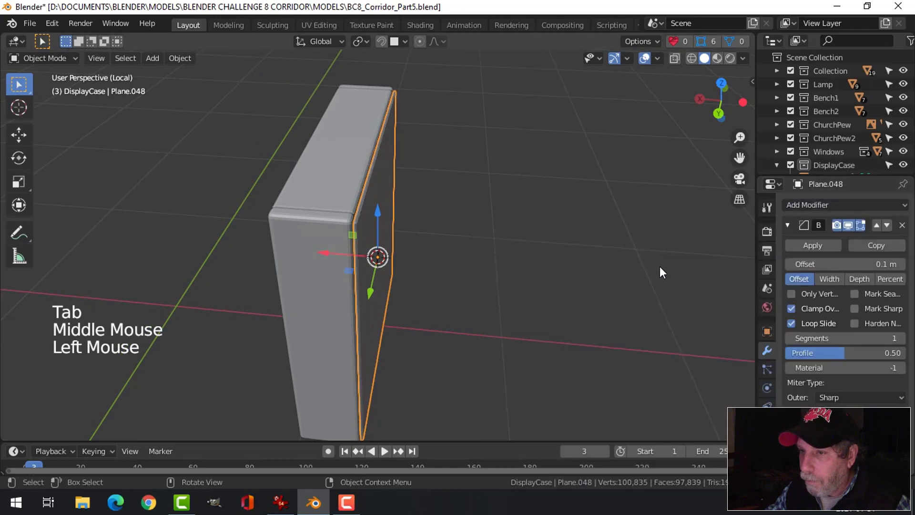
{"action": "scroll", "coordinate": [650, 274], "scroll_direction": "up", "scroll_amount": 3}
{"action": "left_click", "coordinate": [901, 338]}
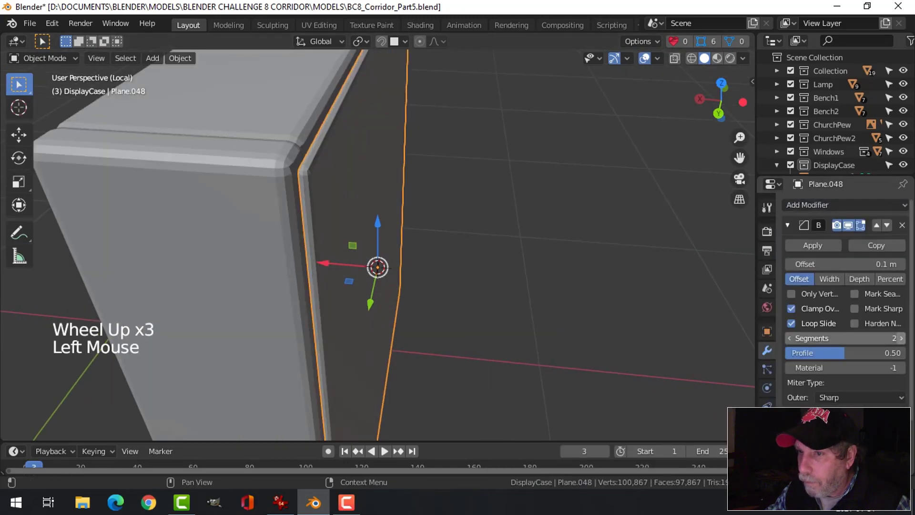
{"action": "left_click", "coordinate": [860, 263]}
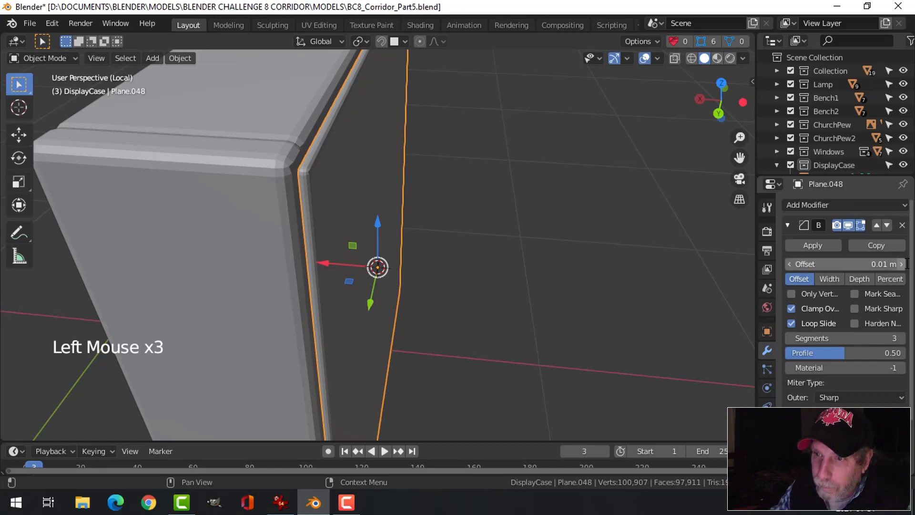
Scale the back panel to about 1.011, nudge it along X against the frame, and deselect it.
{"action": "middle_click_drag", "start_coordinate": [477, 255], "coordinate": [400, 295]}
{"action": "scroll", "coordinate": [430, 255], "scroll_direction": "down", "scroll_amount": 2}
{"action": "key", "text": "s"}
{"action": "left_click", "coordinate": [457, 267]}
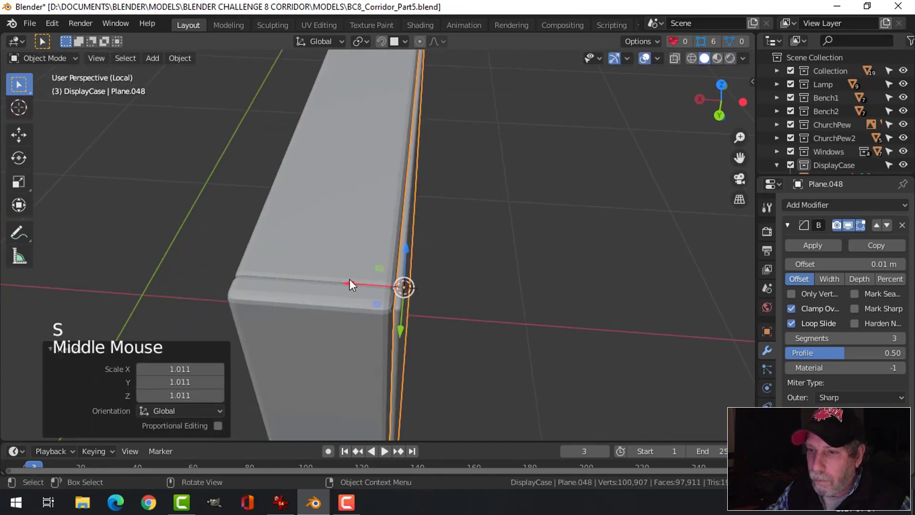
{"action": "left_click_drag", "start_coordinate": [350, 279], "coordinate": [350, 281]}
{"action": "key", "text": "alt+a"}
{"action": "middle_click_drag", "start_coordinate": [456, 292], "coordinate": [344, 287]}
{"action": "scroll", "coordinate": [465, 281], "scroll_direction": "down", "scroll_amount": 4}
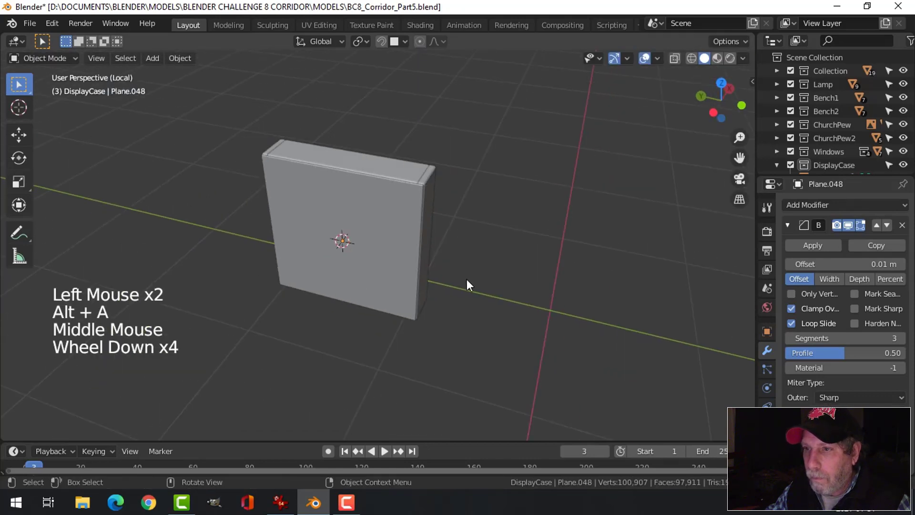
Thicken the back panel's mesh to about 1.523 along X and shift it slightly along X against the frame.
{"action": "middle_click_drag", "start_coordinate": [466, 281], "coordinate": [484, 283]}
{"action": "scroll", "coordinate": [376, 282], "scroll_direction": "up", "scroll_amount": 2}
{"action": "middle_click_drag", "start_coordinate": [394, 248], "coordinate": [436, 299], "text": "shift"}
{"action": "middle_click_drag", "start_coordinate": [431, 293], "coordinate": [408, 278]}
{"action": "left_click", "coordinate": [407, 247]}
{"action": "key", "text": "Tab"}
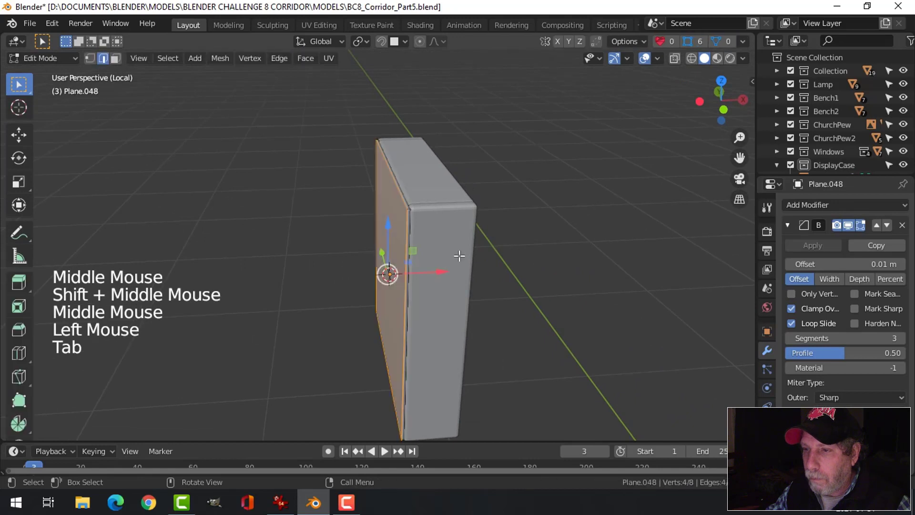
{"action": "key", "text": "a"}
{"action": "scroll", "coordinate": [459, 261], "scroll_direction": "up", "scroll_amount": 1}
{"action": "middle_click_drag", "start_coordinate": [459, 261], "coordinate": [464, 280]}
{"action": "key", "text": "s"}
{"action": "key", "text": "x"}
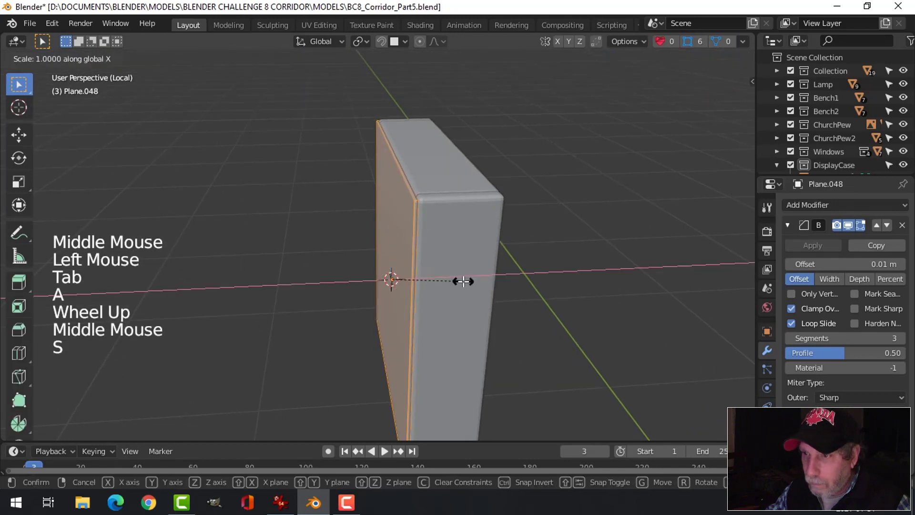
{"action": "left_click", "coordinate": [500, 276]}
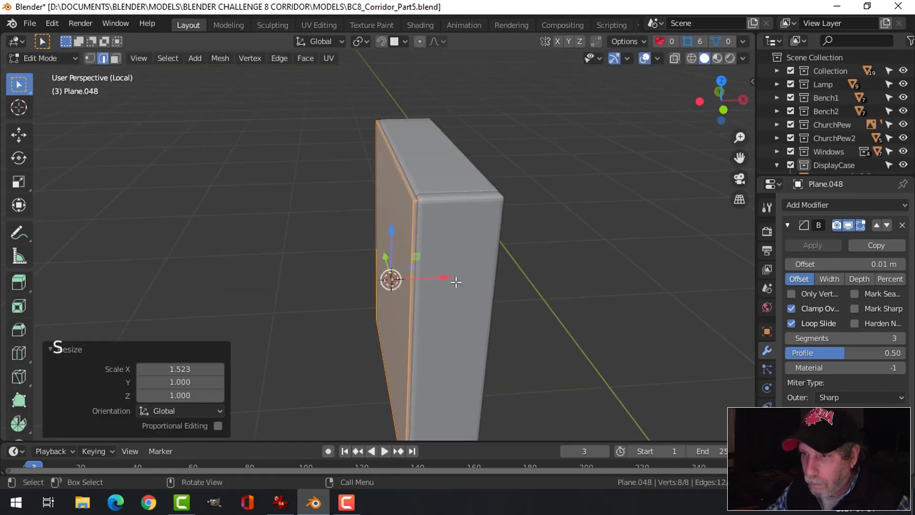
{"action": "left_click_drag", "start_coordinate": [445, 279], "coordinate": [443, 279]}
{"action": "key", "text": "Tab"}
{"action": "middle_click_drag", "start_coordinate": [556, 259], "coordinate": [468, 278]}
{"action": "key", "text": "alt+a"}
Duplicate the back panel and move the copy along X to just in front of the frame.
{"action": "middle_click_drag", "start_coordinate": [502, 263], "coordinate": [435, 300]}
{"action": "scroll", "coordinate": [528, 268], "scroll_direction": "up", "scroll_amount": 1}
{"action": "middle_click_drag", "start_coordinate": [434, 300], "coordinate": [426, 284]}
{"action": "left_click", "coordinate": [464, 261]}
{"action": "key", "text": "shift+d"}
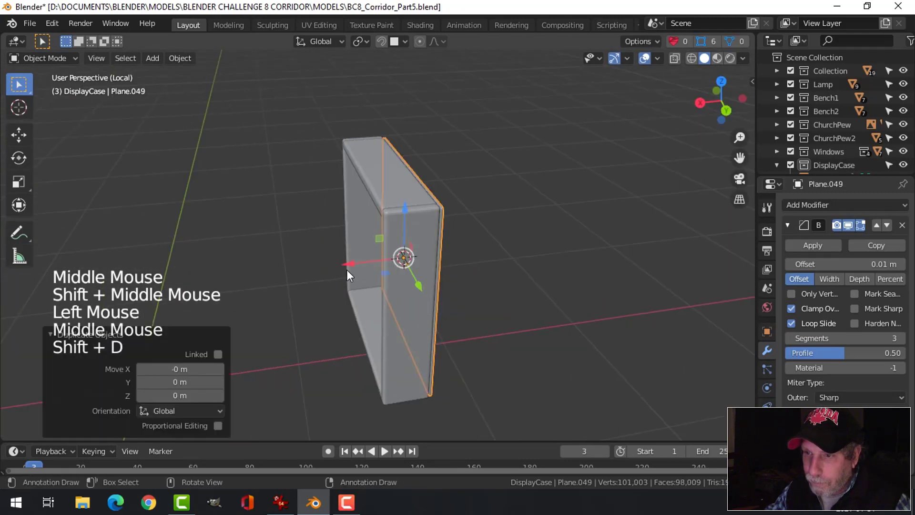
{"action": "left_click_drag", "start_coordinate": [347, 270], "coordinate": [313, 278]}
Delete the back and edge faces of the duplicated panel, keeping only its front face.
{"action": "key", "text": "Tab"}
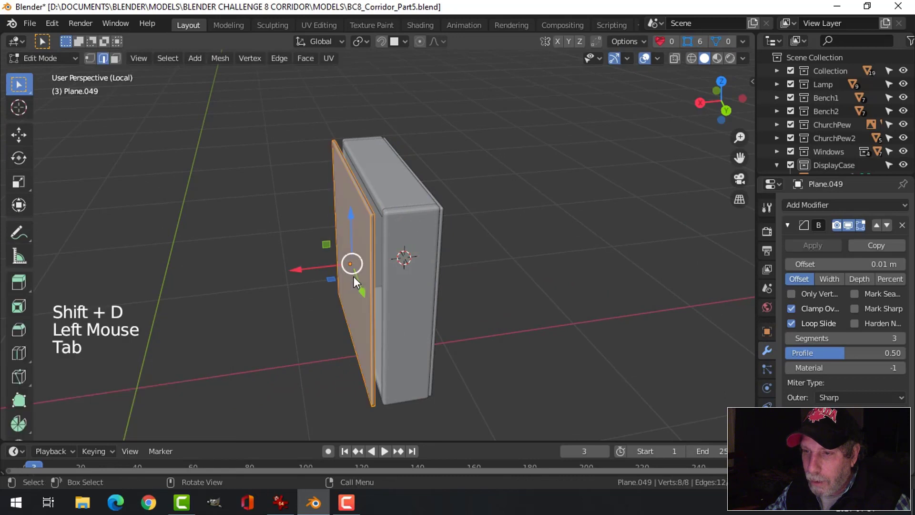
{"action": "key", "text": "3"}
{"action": "middle_click_drag", "start_coordinate": [353, 276], "coordinate": [350, 240]}
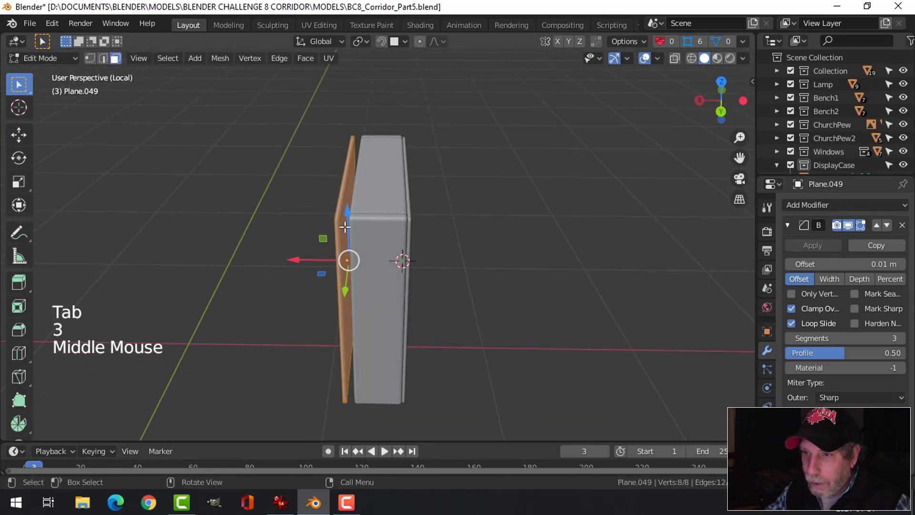
{"action": "left_click", "coordinate": [414, 244]}
{"action": "key", "text": "ctrl+KP_Add"}
{"action": "key", "text": "x"}
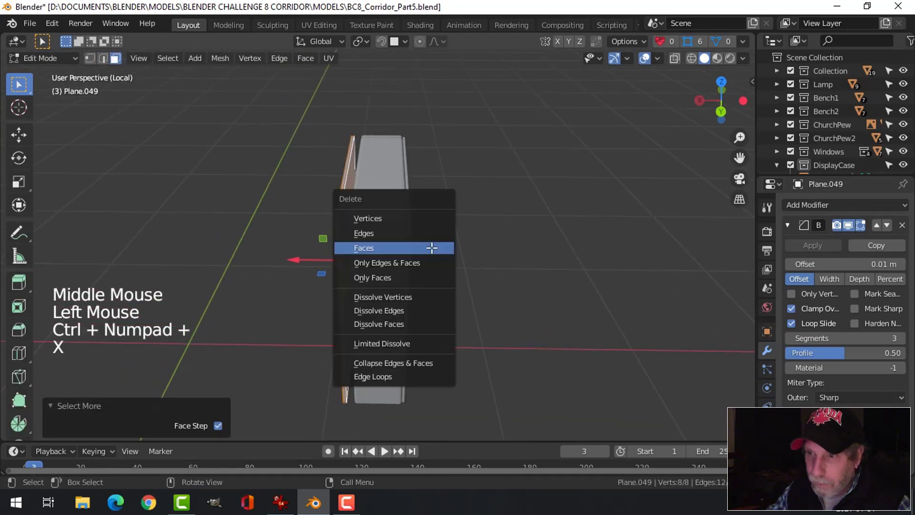
{"action": "left_click", "coordinate": [433, 247]}
Scale the front face to about 0.904 in the right orthographic view so it fits inside the frame opening.
{"action": "key", "text": "a"}
{"action": "mouse_move", "coordinate": [410, 255]}
{"action": "middle_mouse_down"}
{"action": "mouse_move", "coordinate": [409, 264]}
{"action": "mouse_move", "coordinate": [402, 250]}
{"action": "middle_mouse_up"}
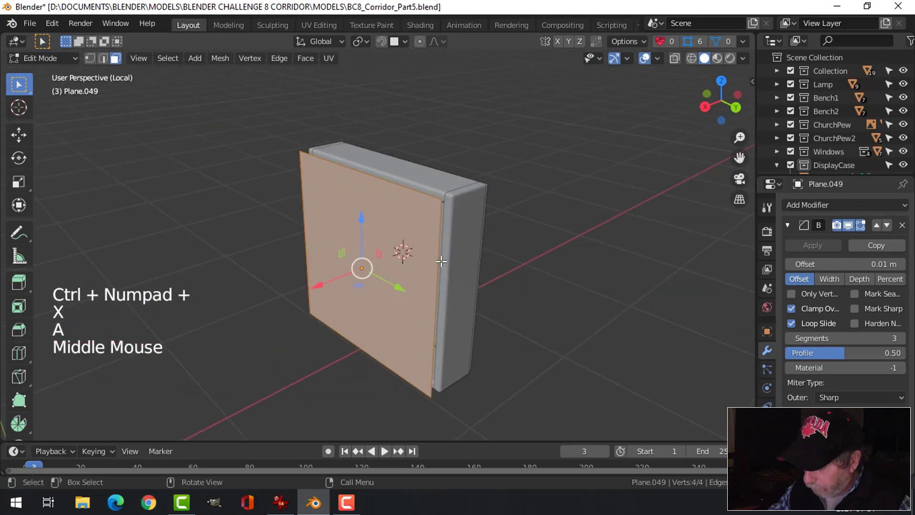
{"action": "key", "text": "KP_3"}
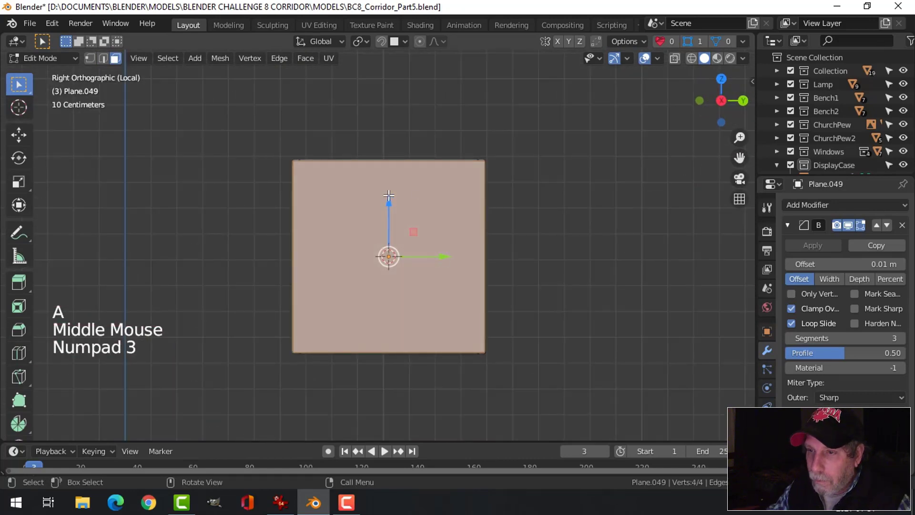
{"action": "scroll", "coordinate": [540, 198], "scroll_direction": "up", "scroll_amount": 1}
{"action": "key", "text": "s"}
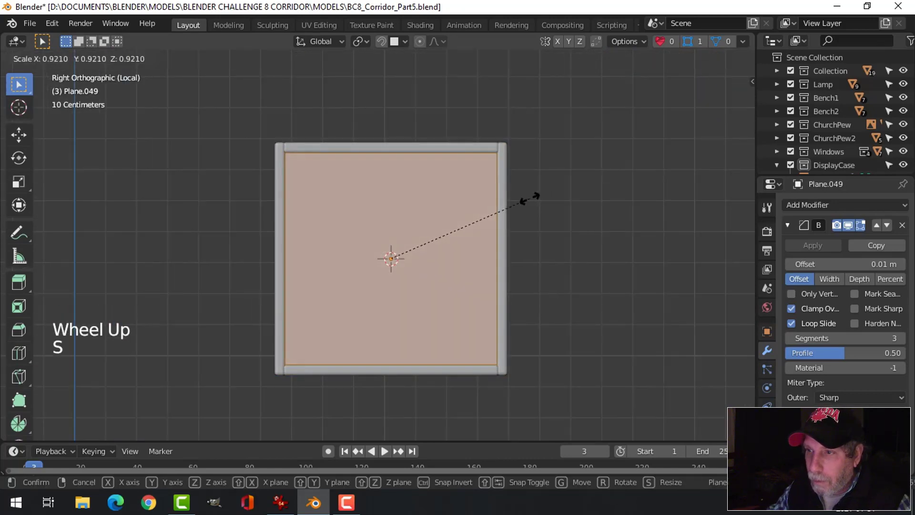
{"action": "left_click", "coordinate": [527, 198]}
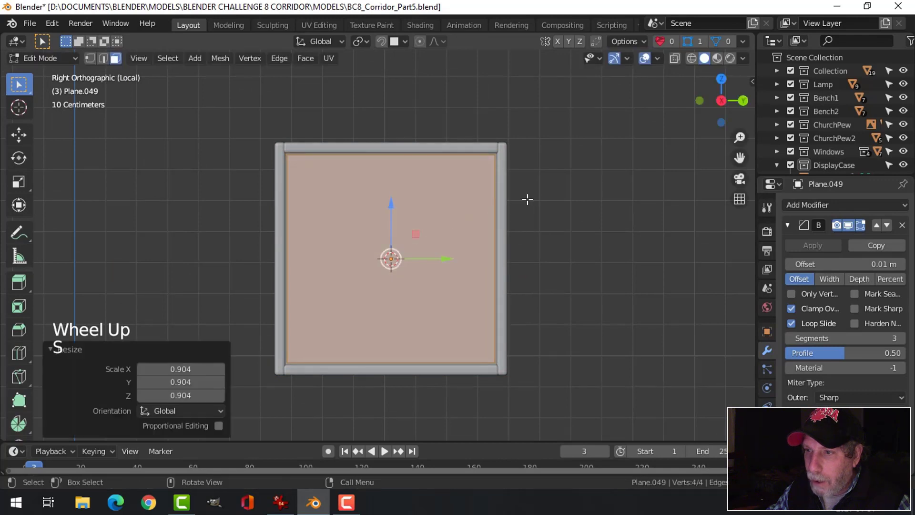
Add a centred vertical loop cut to the front face and delete the half on the positive Y side.
{"action": "key", "text": "ctrl+r"}
{"action": "left_click", "coordinate": [398, 164]}
{"action": "right_click", "coordinate": [398, 164]}
{"action": "key", "text": "alt+a"}
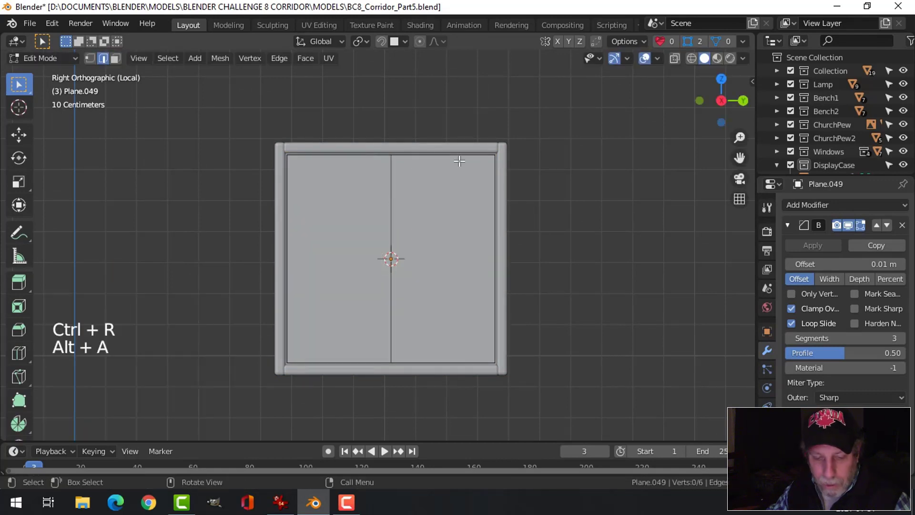
{"action": "key", "text": "3"}
{"action": "left_click", "coordinate": [461, 202]}
{"action": "key", "text": "x"}
{"action": "left_click", "coordinate": [466, 204]}
Inset the remaining door face by about 0.034 m and delete the inner face.
{"action": "middle_click_drag", "start_coordinate": [470, 210], "coordinate": [463, 252]}
{"action": "key", "text": "a"}
{"action": "key", "text": "i"}
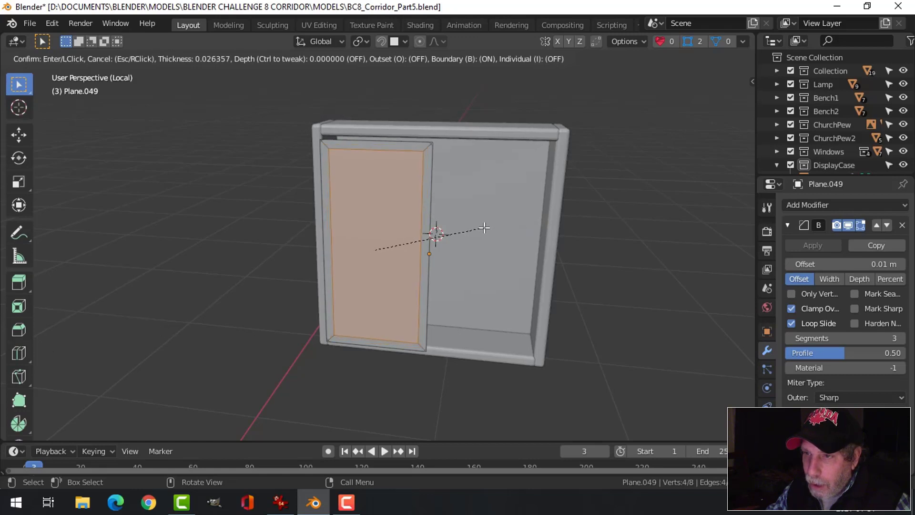
{"action": "left_click", "coordinate": [481, 228]}
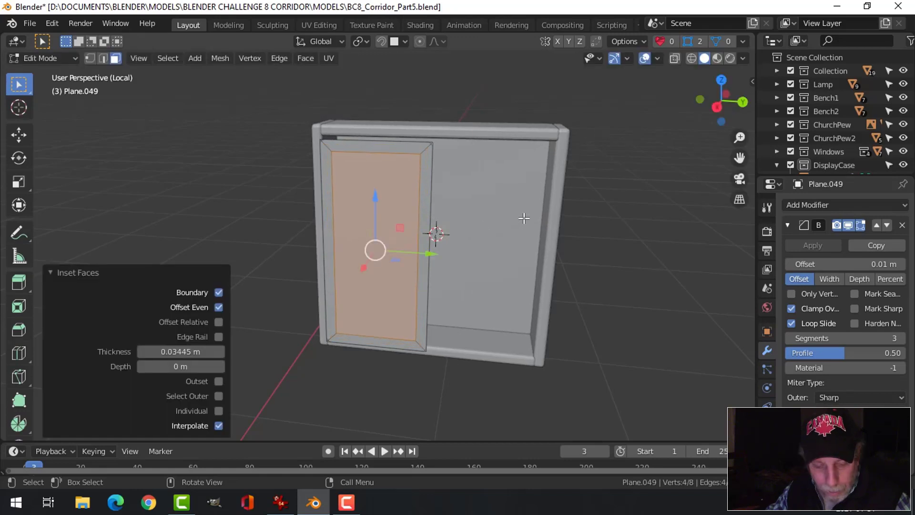
{"action": "key", "text": "x"}
{"action": "left_click", "coordinate": [524, 219]}
Extrude the whole door border to give the door frame thickness, and deselect the mesh.
{"action": "key", "text": "a"}
{"action": "mouse_move", "coordinate": [523, 220]}
{"action": "middle_mouse_down"}
{"action": "mouse_move", "coordinate": [445, 231]}
{"action": "mouse_move", "coordinate": [456, 244]}
{"action": "mouse_move", "coordinate": [441, 252]}
{"action": "mouse_move", "coordinate": [474, 247]}
{"action": "mouse_move", "coordinate": [429, 250]}
{"action": "mouse_move", "coordinate": [465, 247]}
{"action": "mouse_move", "coordinate": [517, 224]}
{"action": "middle_mouse_up"}
{"action": "key", "text": "e"}
{"action": "left_click", "coordinate": [439, 250]}
{"action": "scroll", "coordinate": [439, 249], "scroll_direction": "up", "scroll_amount": 2}
{"action": "scroll", "coordinate": [466, 247], "scroll_direction": "up", "scroll_amount": 1}
{"action": "scroll", "coordinate": [453, 247], "scroll_direction": "down", "scroll_amount": 1}
{"action": "key", "text": "alt+a"}
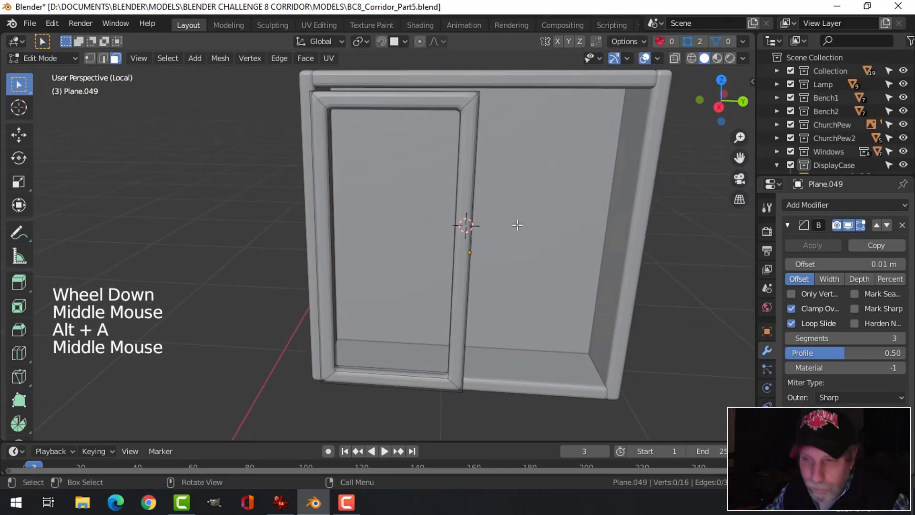
Select the inner front edge loop of the door frame and set its mean edge bevel weight to 1.00.
{"action": "key", "text": "2"}
{"action": "left_click", "coordinate": [364, 105], "text": "alt+shift"}
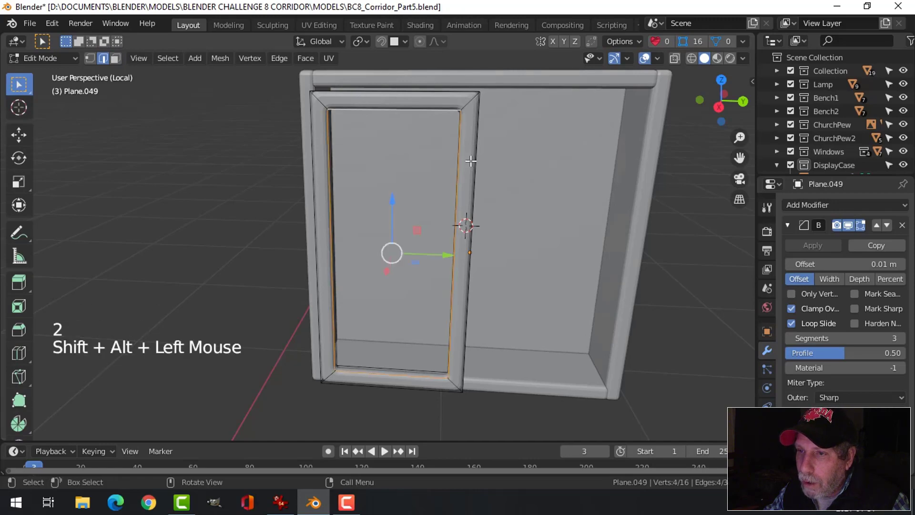
{"action": "middle_click_drag", "start_coordinate": [363, 143], "coordinate": [367, 183]}
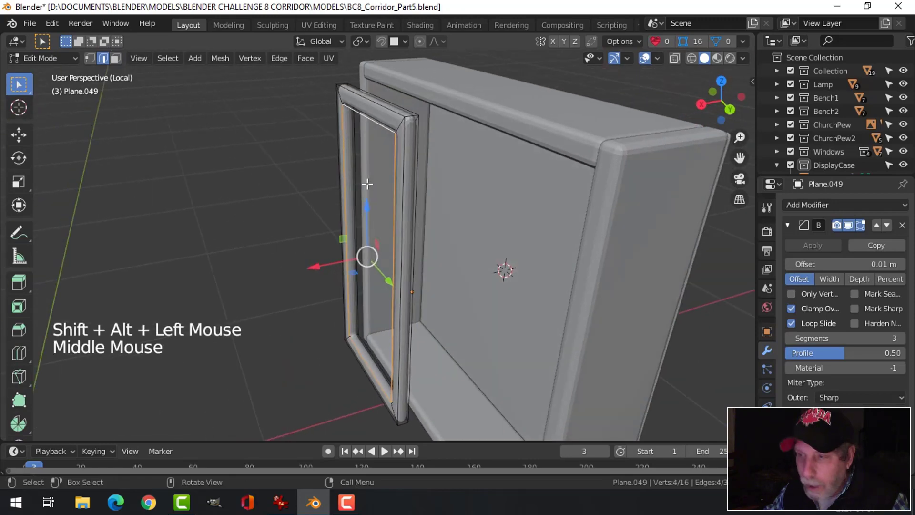
{"action": "key", "text": "n"}
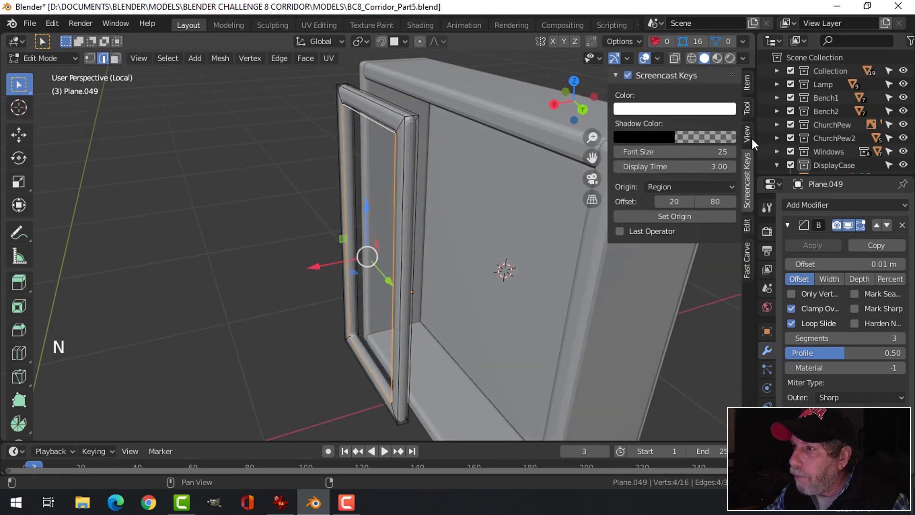
{"action": "left_click", "coordinate": [748, 88]}
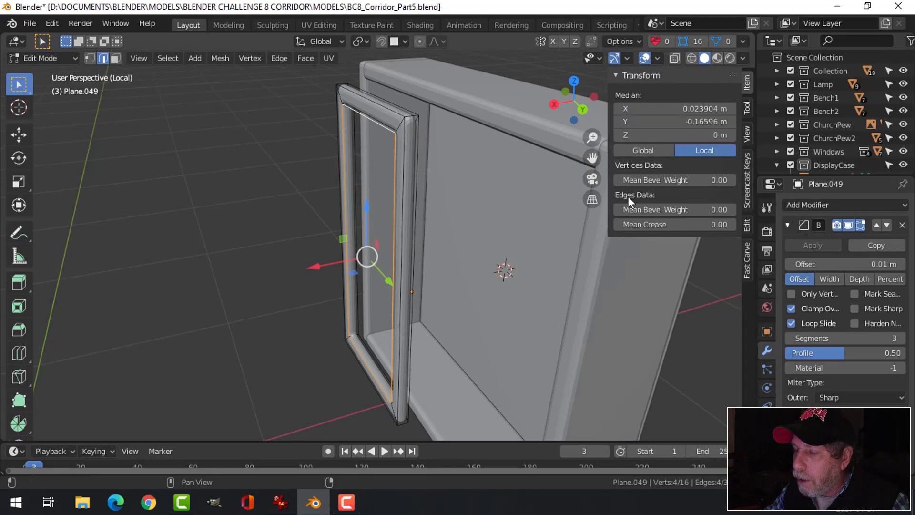
{"action": "left_click_drag", "start_coordinate": [631, 211], "coordinate": [677, 211]}
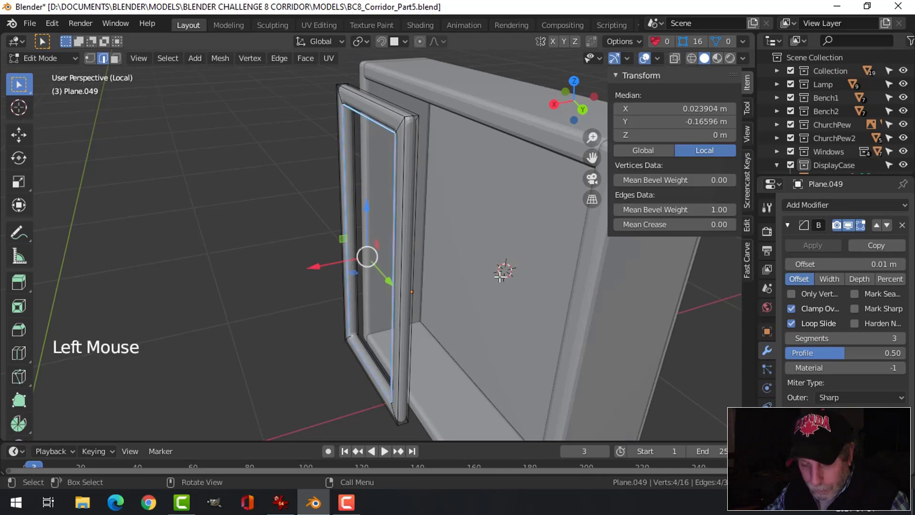
{"action": "key", "text": "n"}
Limit the door frame's bevel by weight and raise its segments to 19.
{"action": "middle_click_drag", "start_coordinate": [500, 271], "coordinate": [515, 302]}
{"action": "scroll", "coordinate": [496, 239], "scroll_direction": "up", "scroll_amount": 2}
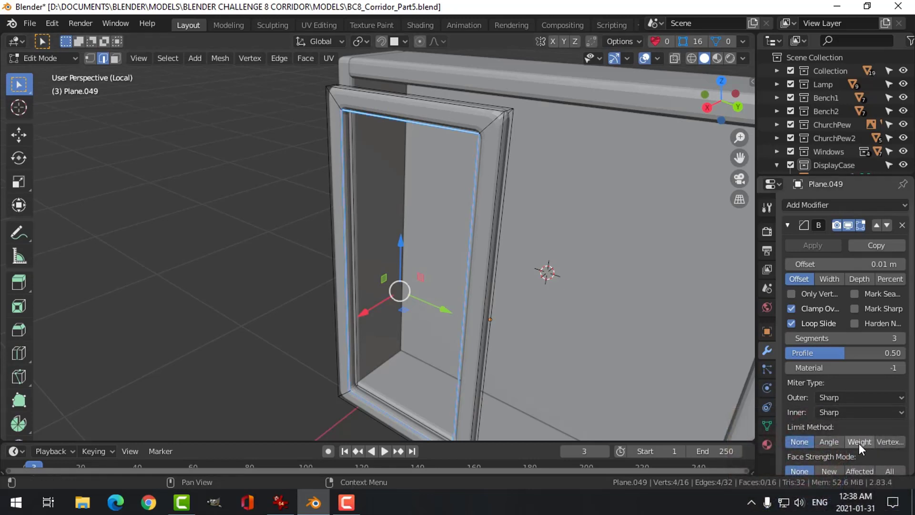
{"action": "left_click", "coordinate": [859, 441]}
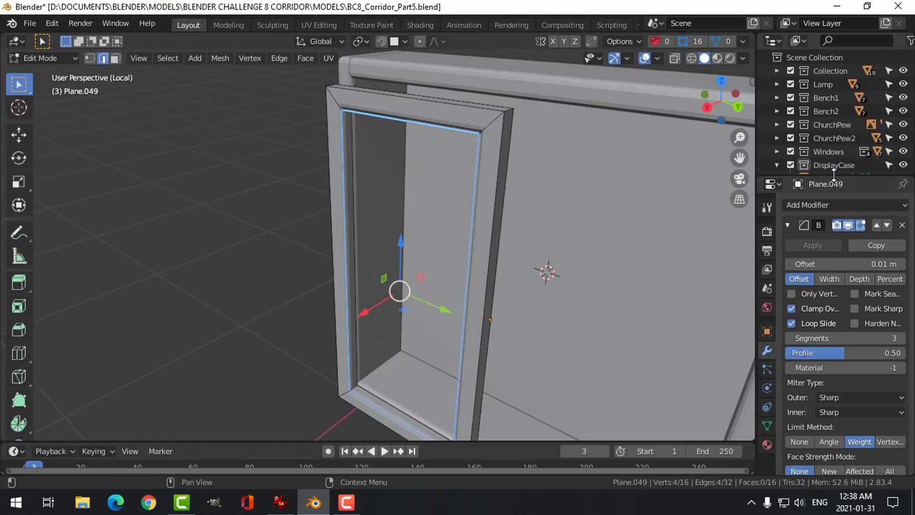
{"action": "left_click_drag", "start_coordinate": [833, 176], "coordinate": [834, 80]}
{"action": "left_click", "coordinate": [841, 243]}
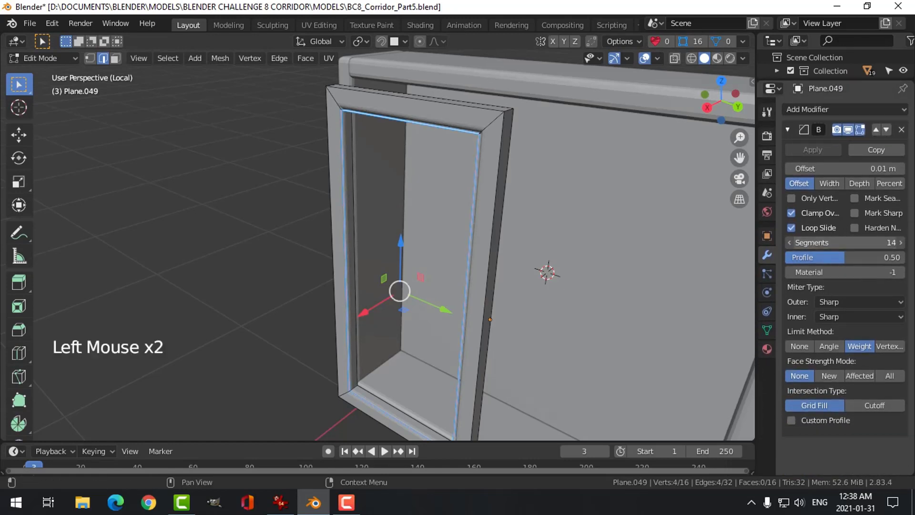
{"action": "left_click_drag", "start_coordinate": [841, 242], "coordinate": [854, 243]}
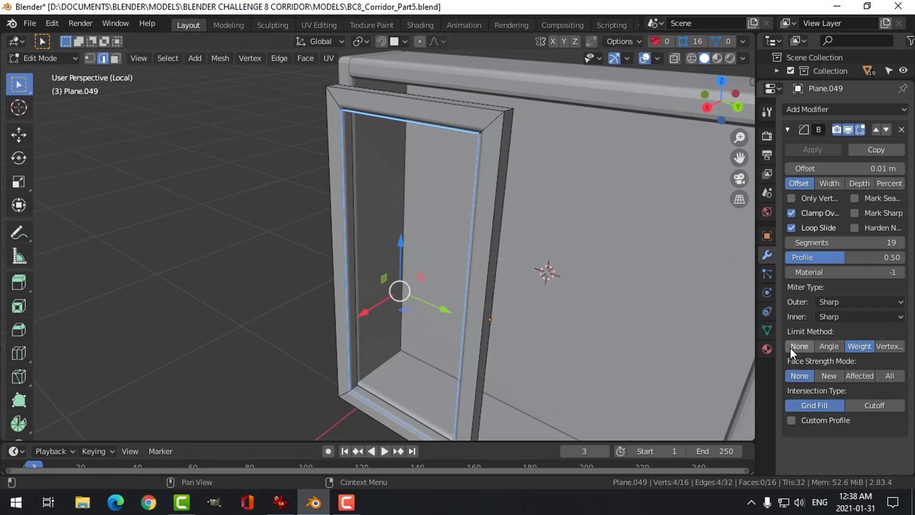
Enable a custom profile for the door frame's bevel.
{"action": "scroll", "coordinate": [814, 430], "scroll_direction": "down", "scroll_amount": 3}
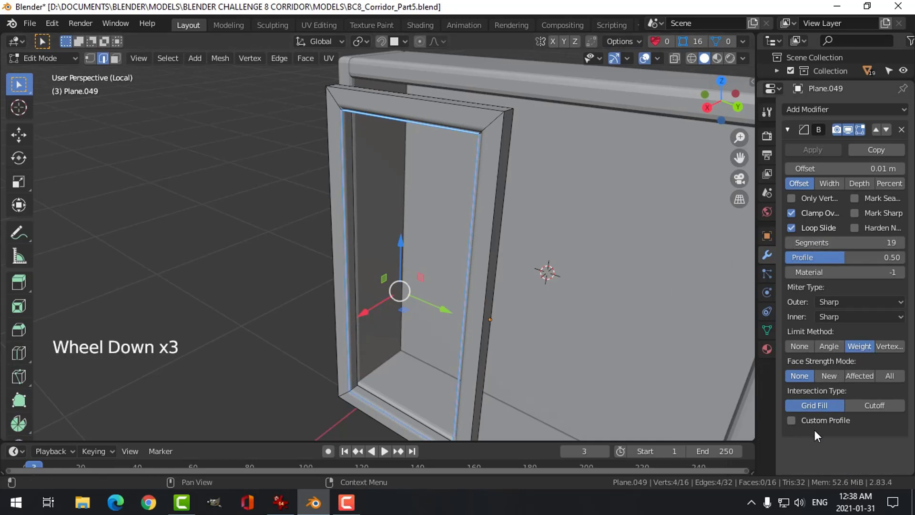
{"action": "left_click", "coordinate": [790, 420]}
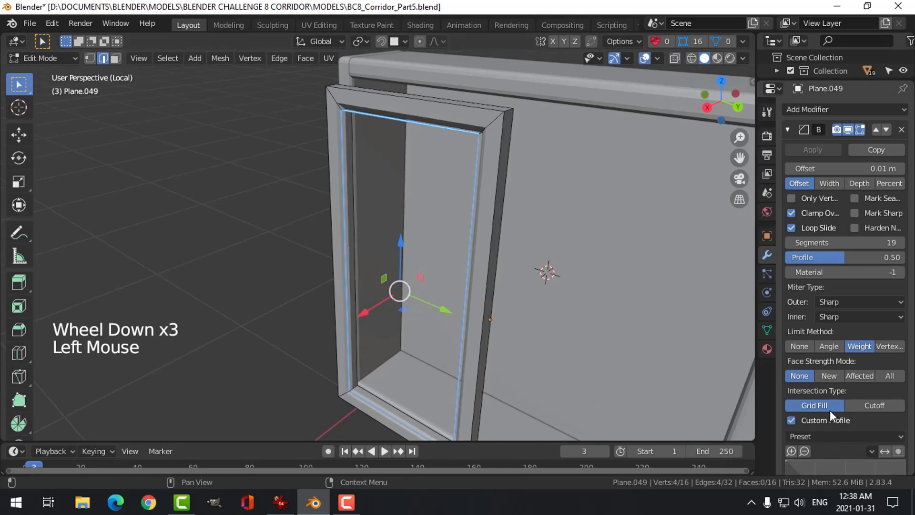
{"action": "scroll", "coordinate": [831, 410], "scroll_direction": "down", "scroll_amount": 8}
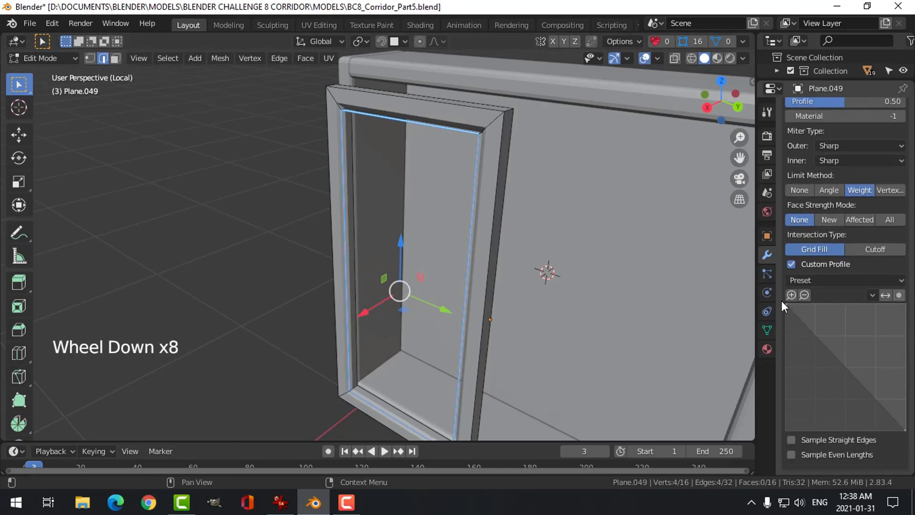
Isolate the door frame by hiding all unselected objects in object mode, and resume editing its mesh.
{"action": "middle_click_drag", "start_coordinate": [370, 149], "coordinate": [371, 198]}
{"action": "scroll", "coordinate": [399, 139], "scroll_direction": "up", "scroll_amount": 2}
{"action": "scroll", "coordinate": [313, 104], "scroll_direction": "up", "scroll_amount": 2}
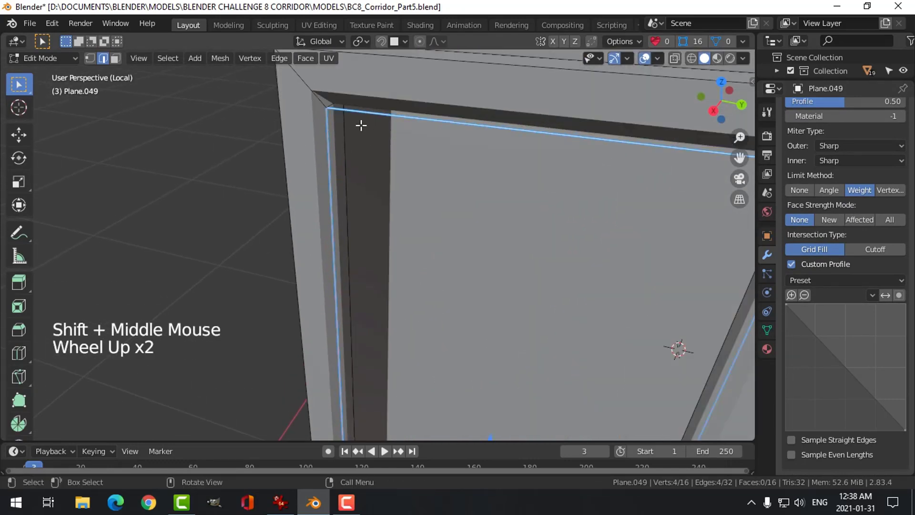
{"action": "scroll", "coordinate": [499, 213], "scroll_direction": "down", "scroll_amount": 2}
{"action": "mouse_move", "coordinate": [499, 213]}
{"action": "middle_mouse_down", "text": "shift"}
{"action": "mouse_move", "coordinate": [484, 220]}
{"action": "mouse_move", "coordinate": [496, 221]}
{"action": "middle_mouse_up", "text": "shift"}
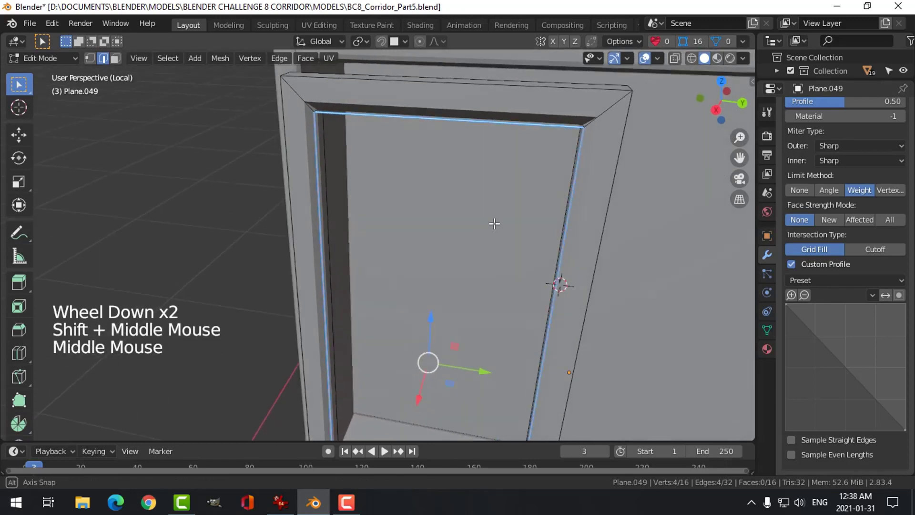
{"action": "key", "text": "Tab"}
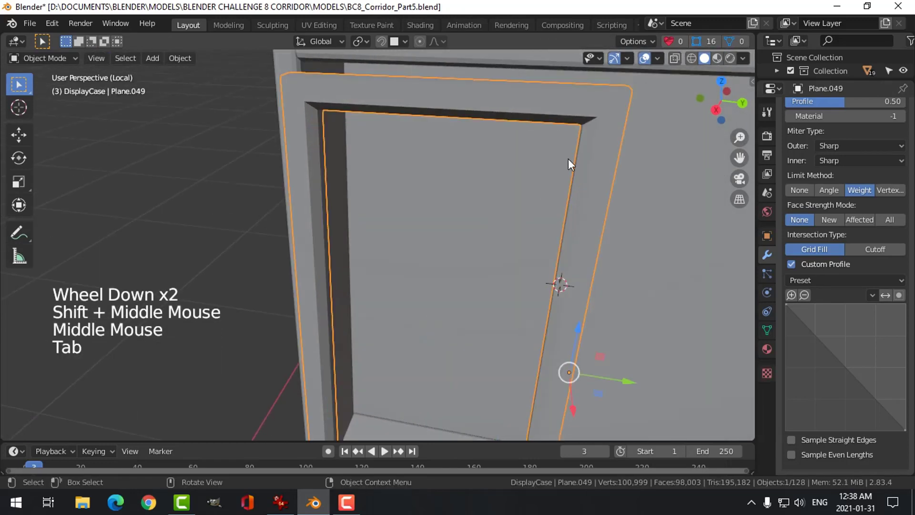
{"action": "key", "text": "shift+h"}
{"action": "middle_click_drag", "start_coordinate": [568, 159], "coordinate": [530, 178]}
{"action": "key", "text": "Tab"}
{"action": "scroll", "coordinate": [445, 221], "scroll_direction": "up", "scroll_amount": 1}
{"action": "middle_click_drag", "start_coordinate": [445, 220], "coordinate": [457, 262], "text": "shift"}
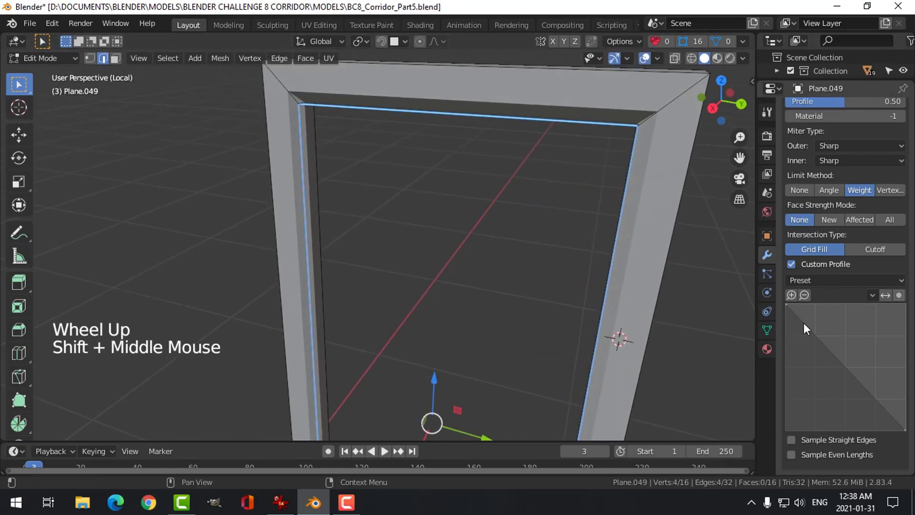
Shape a stepped bevel profile with points at about (0.16, 1.00) with a vector handle, (0.18, 0.85), (0.48, 0.80), (0.54, 0.60) and (0.97, 0.37).
{"action": "left_click_drag", "start_coordinate": [802, 322], "coordinate": [804, 304]}
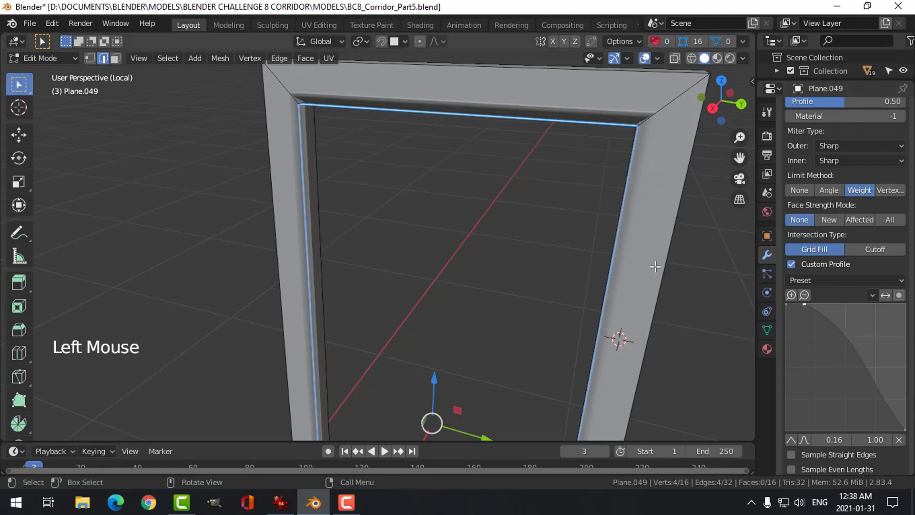
{"action": "left_click", "coordinate": [789, 439]}
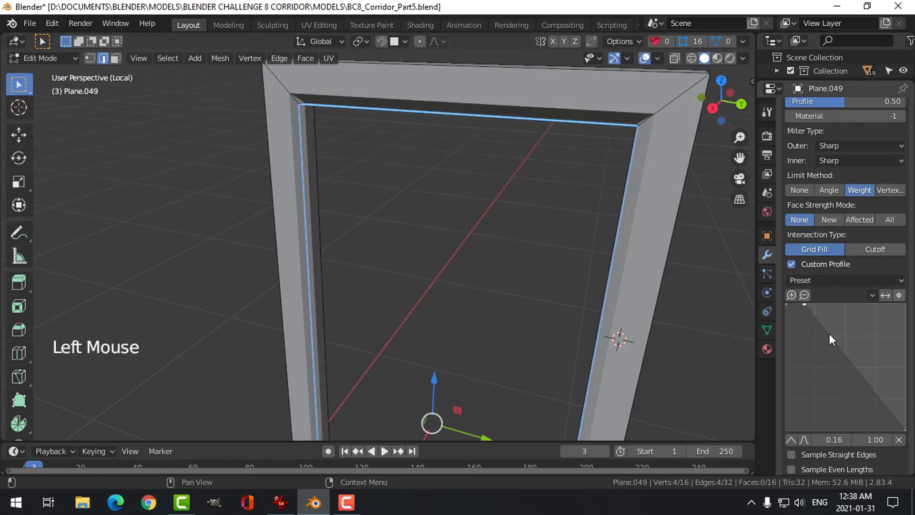
{"action": "left_click_drag", "start_coordinate": [829, 332], "coordinate": [808, 322]}
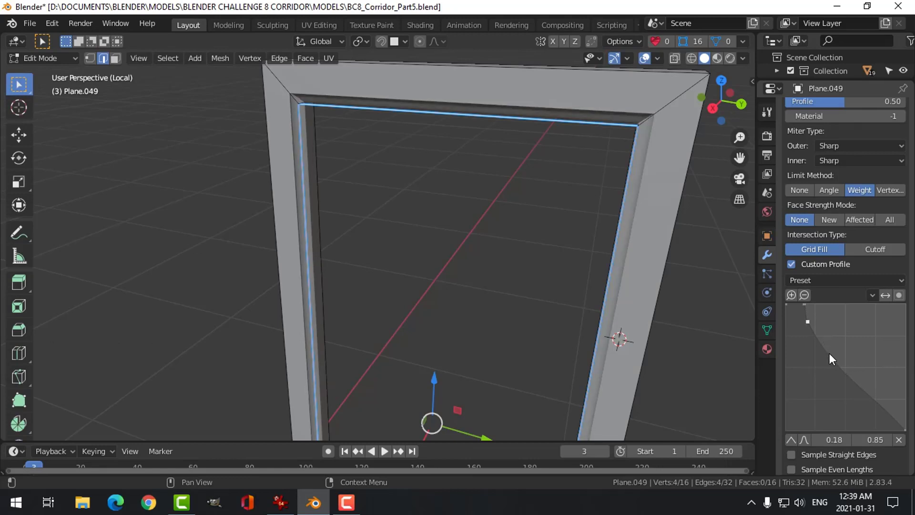
{"action": "left_click_drag", "start_coordinate": [829, 353], "coordinate": [851, 354]}
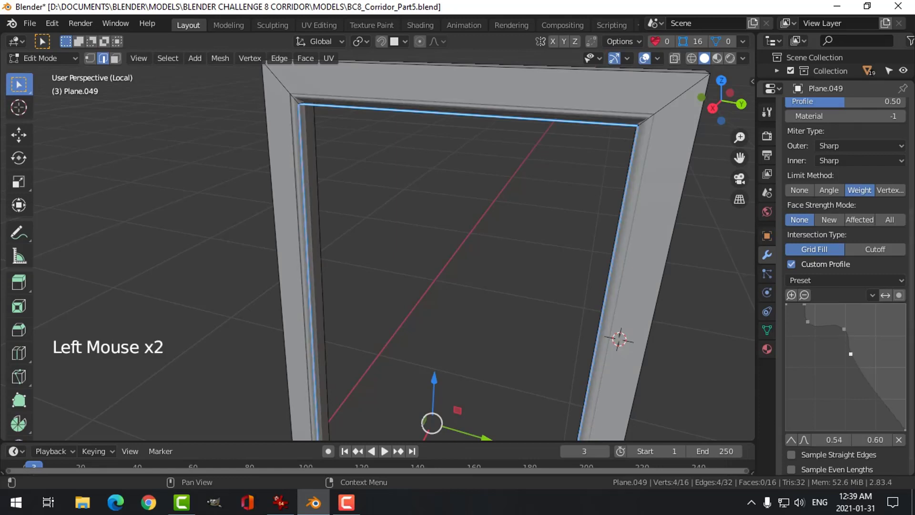
{"action": "left_click_drag", "start_coordinate": [868, 389], "coordinate": [903, 383]}
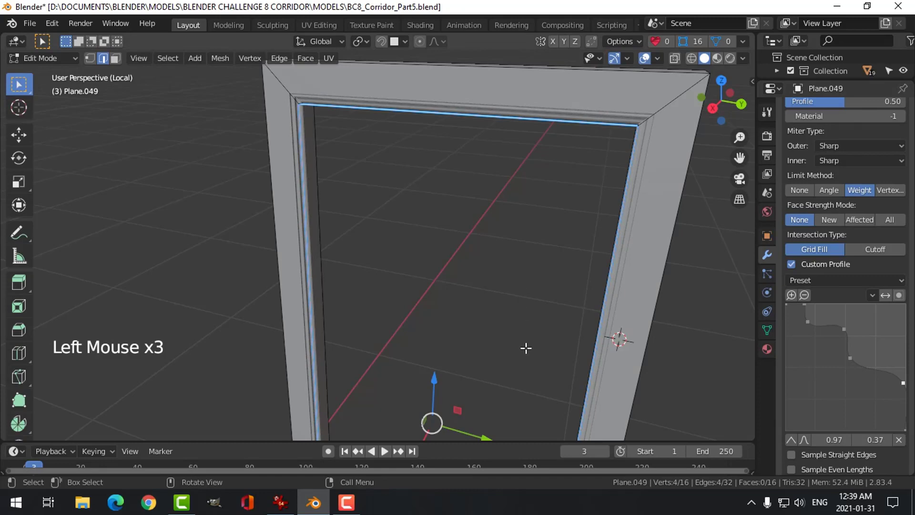
Give the profile point at (0.48, 0.80) a vector handle and return to object mode.
{"action": "middle_click_drag", "start_coordinate": [448, 252], "coordinate": [458, 236]}
{"action": "left_click", "coordinate": [845, 329]}
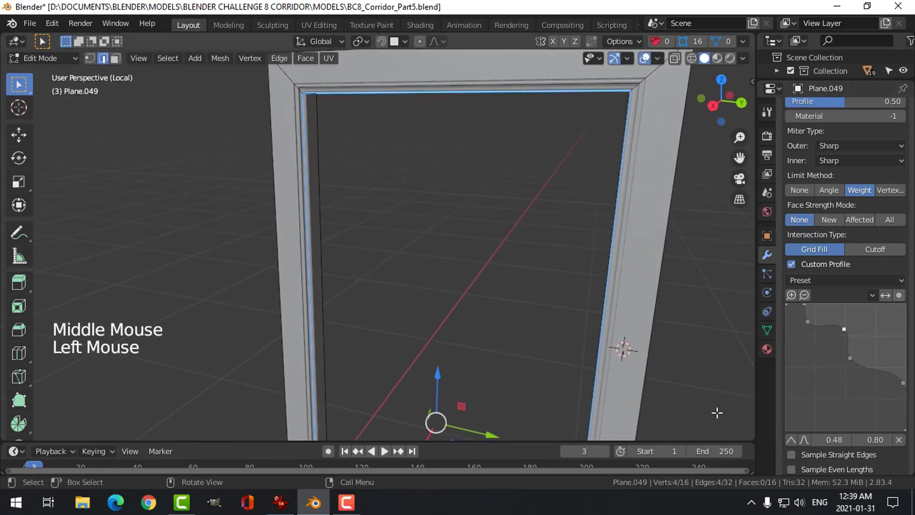
{"action": "left_click", "coordinate": [790, 439]}
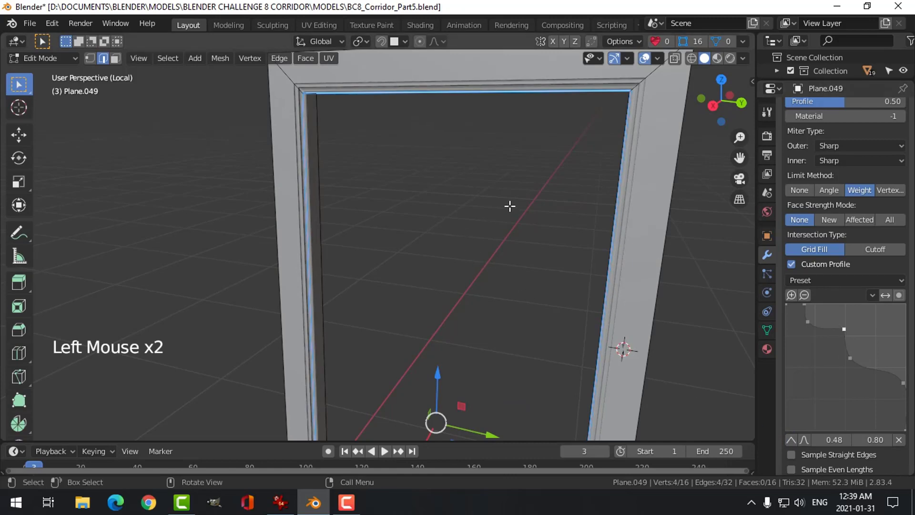
{"action": "key", "text": "Tab"}
{"action": "middle_click_drag", "start_coordinate": [498, 208], "coordinate": [559, 292]}
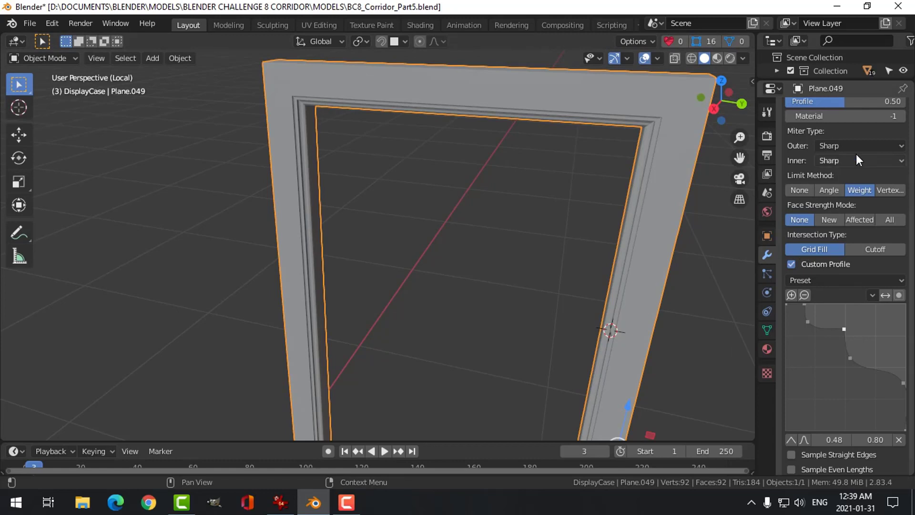
Try to set the bevel offset to -0.1 m.
{"action": "scroll", "coordinate": [857, 155], "scroll_direction": "up", "scroll_amount": 7}
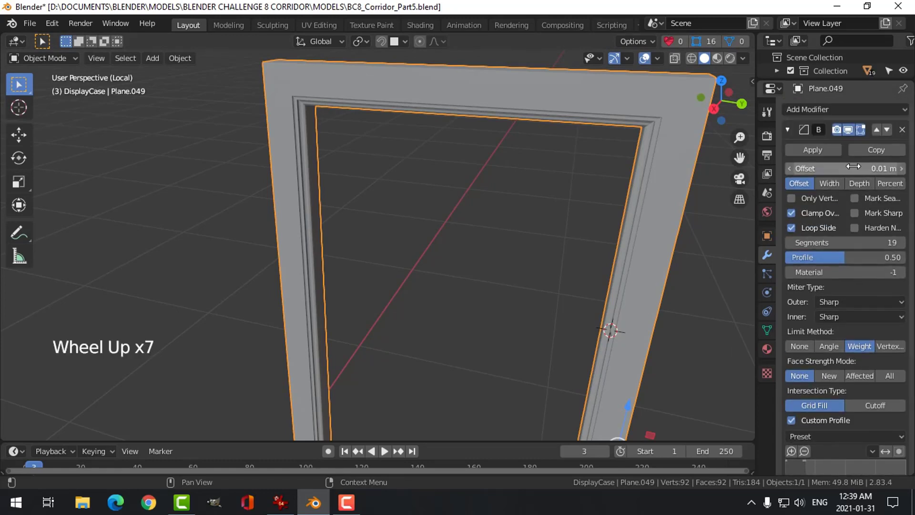
{"action": "left_click", "coordinate": [846, 168]}
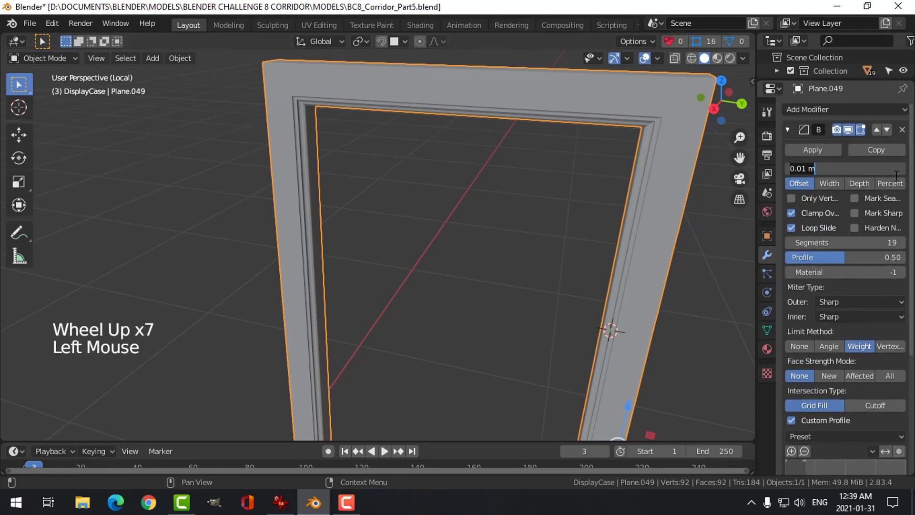
{"action": "type", "text": "-"}
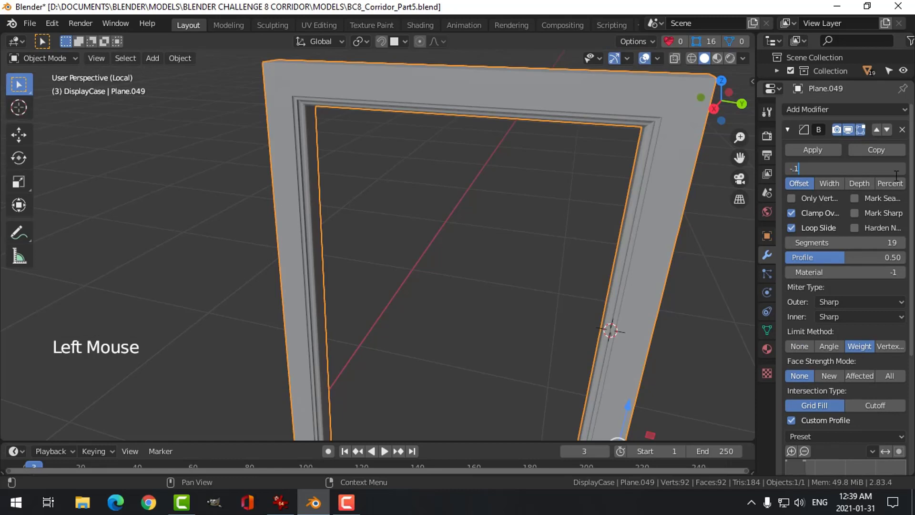
{"action": "type", "text": ".1"}
{"action": "key", "text": "Return"}
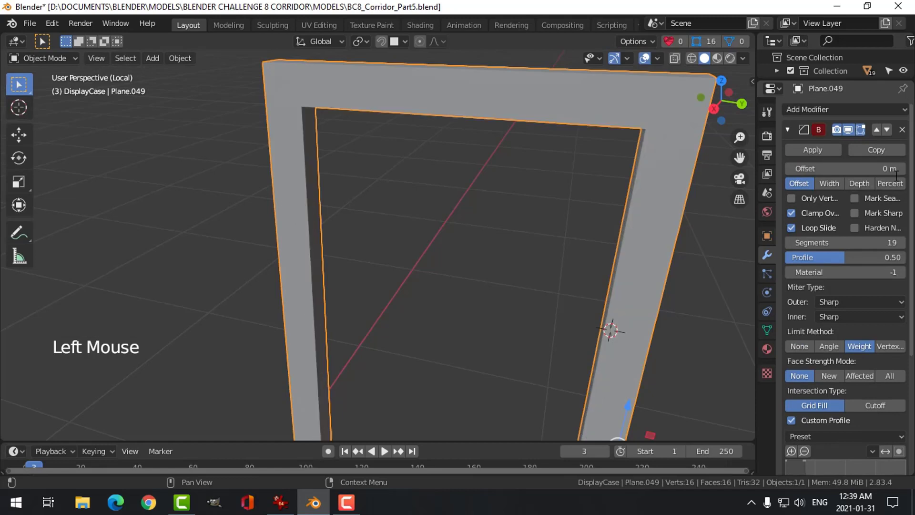
Set the door frame's bevel offset to 0.5 m.
{"action": "left_click", "coordinate": [844, 167]}
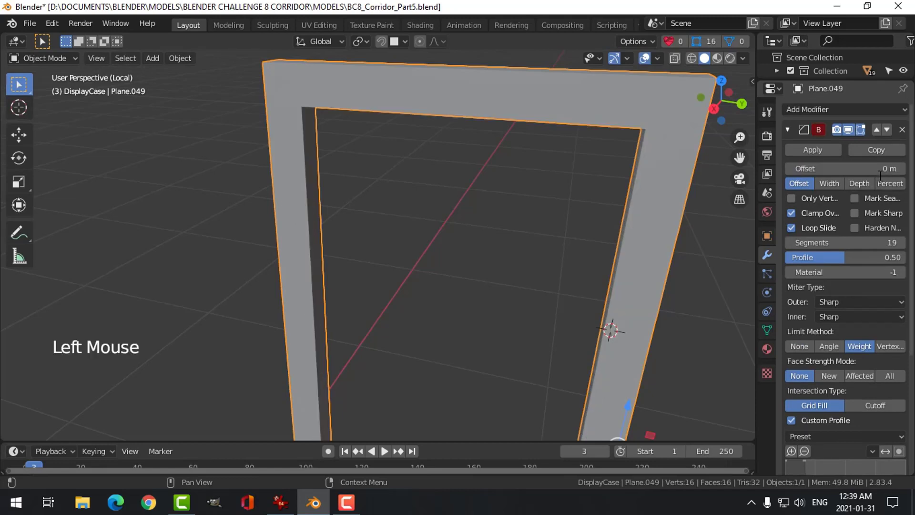
{"action": "scroll", "coordinate": [879, 176], "scroll_direction": "down", "scroll_amount": 1}
{"action": "scroll", "coordinate": [879, 176], "scroll_direction": "up", "scroll_amount": 1}
{"action": "left_click", "coordinate": [845, 169]}
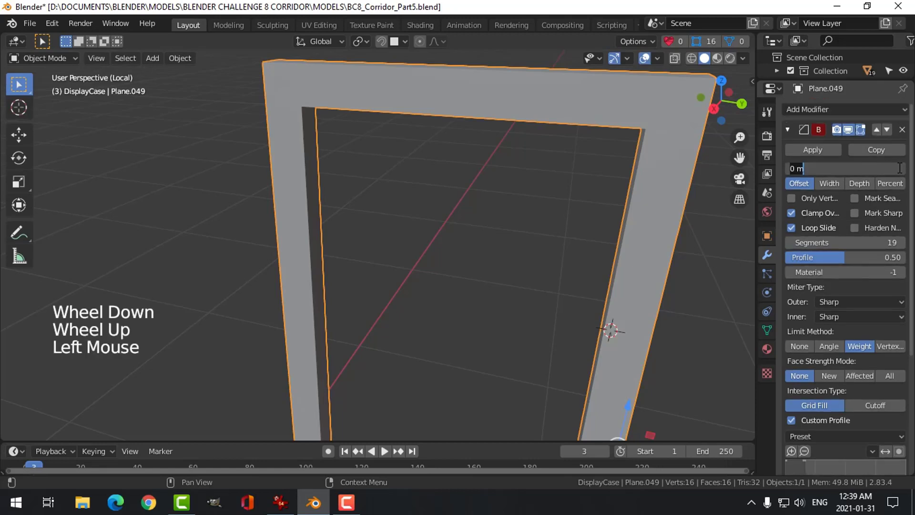
{"action": "type", "text": ".5"}
{"action": "key", "text": "Return"}
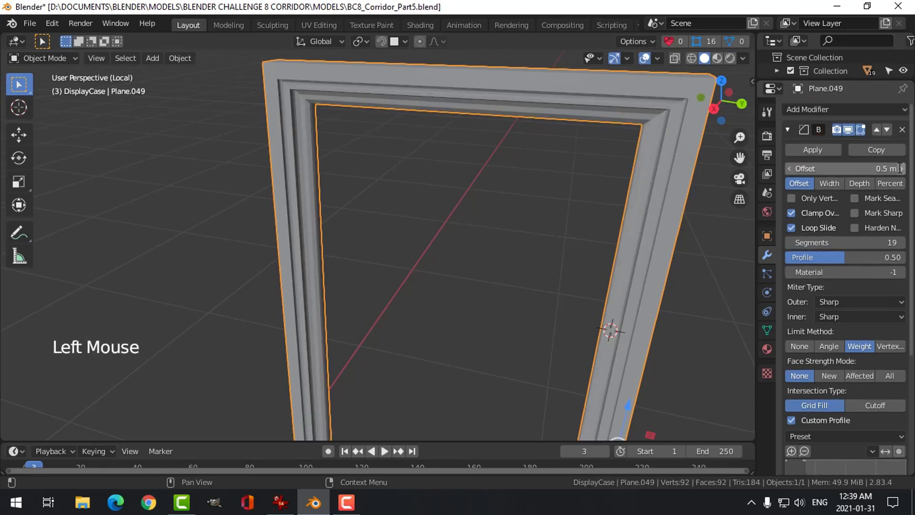
Refine the bevel profile by moving the second step's corner to about (0.40, 0.82) and adding another step down to about (0.66, 0.48).
{"action": "middle_click_drag", "start_coordinate": [459, 198], "coordinate": [573, 262]}
{"action": "scroll", "coordinate": [846, 383], "scroll_direction": "down", "scroll_amount": 8}
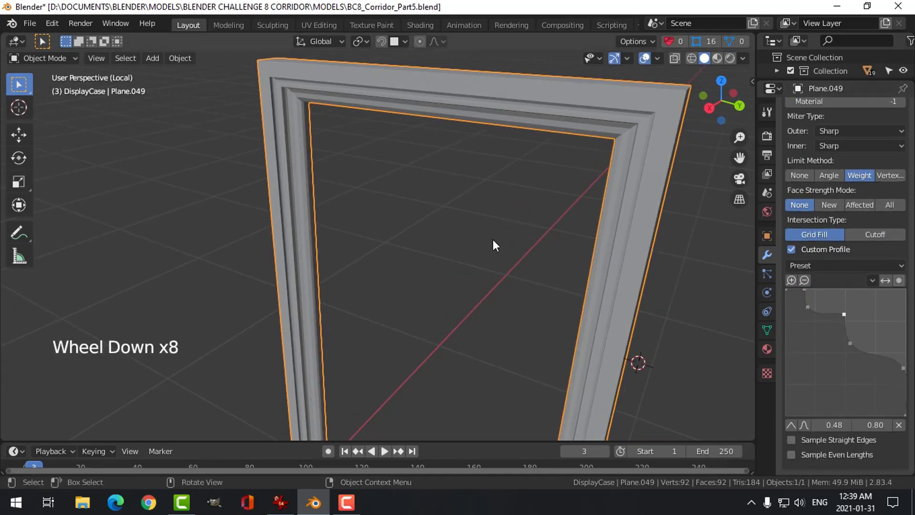
{"action": "mouse_move", "coordinate": [844, 314]}
{"action": "left_mouse_down"}
{"action": "mouse_move", "coordinate": [825, 316]}
{"action": "mouse_move", "coordinate": [834, 310]}
{"action": "left_mouse_up"}
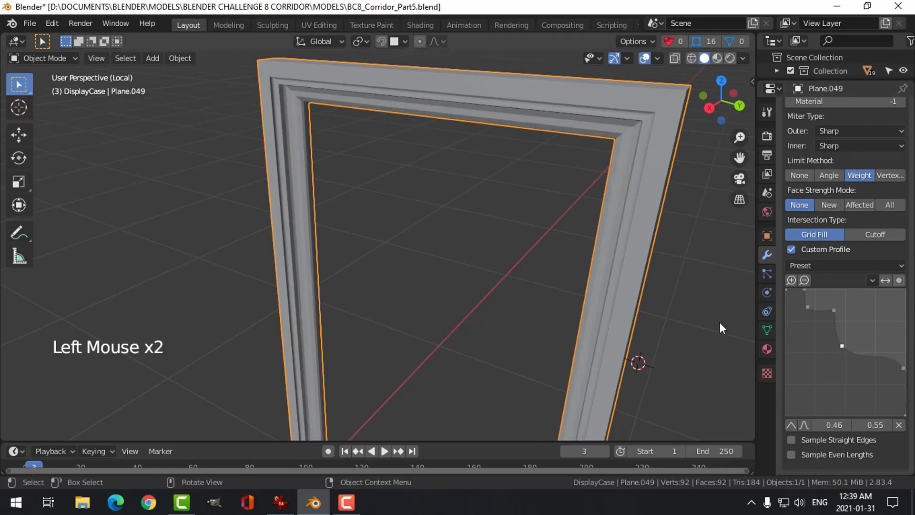
{"action": "left_click", "coordinate": [834, 310]}
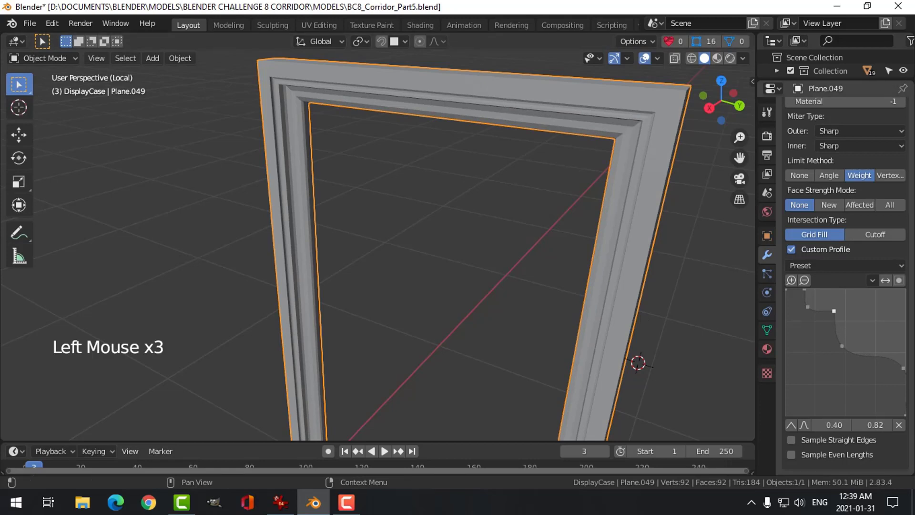
{"action": "left_click_drag", "start_coordinate": [843, 345], "coordinate": [866, 349]}
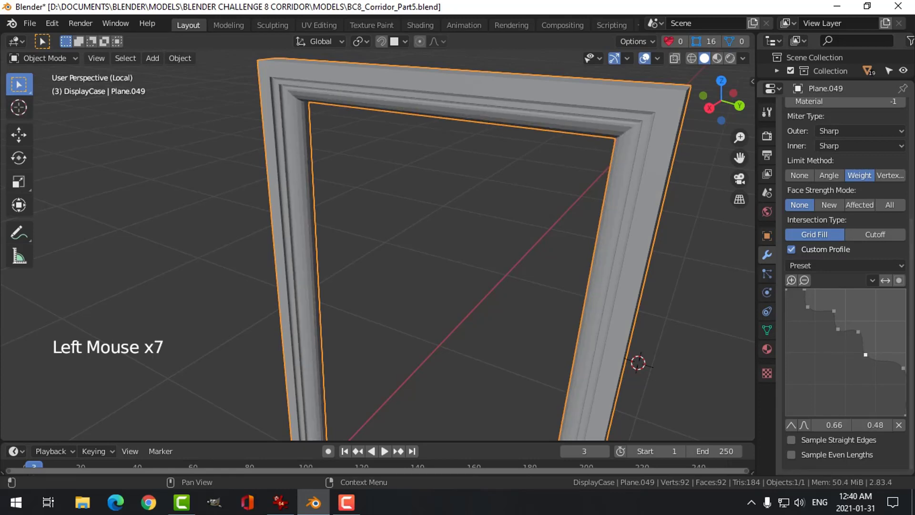
Move the second step's outer profile corner to about (0.60, 0.62) and the end point to (1.00, 0.38) with a vector handle.
{"action": "middle_click_drag", "start_coordinate": [407, 251], "coordinate": [480, 248]}
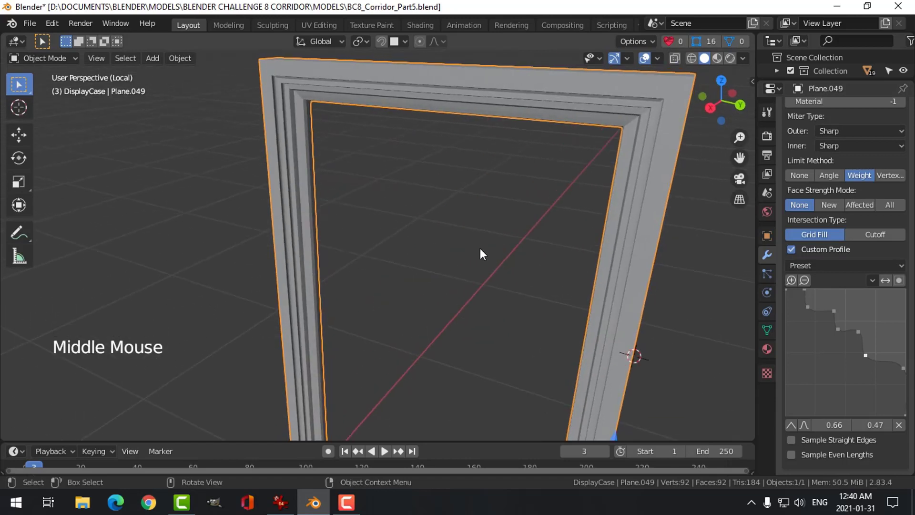
{"action": "left_click", "coordinate": [857, 331]}
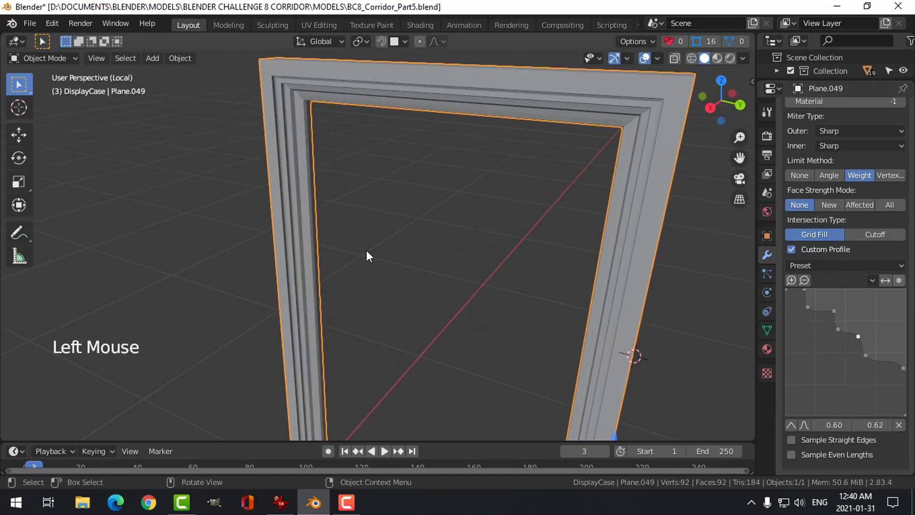
{"action": "middle_click_drag", "start_coordinate": [366, 250], "coordinate": [291, 140]}
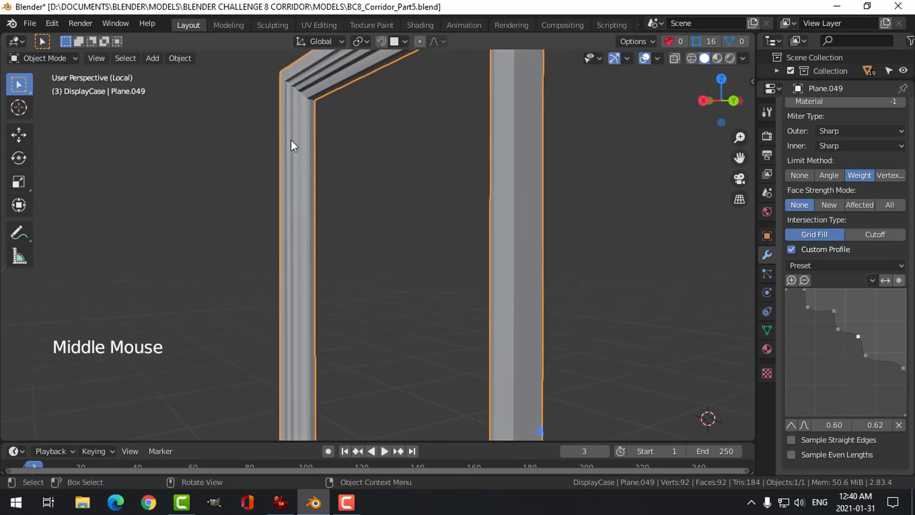
{"action": "left_click", "coordinate": [903, 368]}
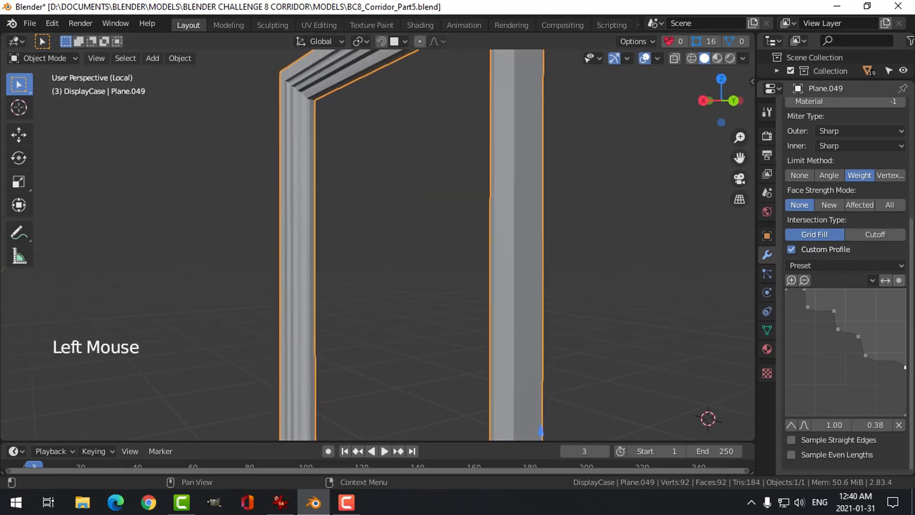
{"action": "left_click", "coordinate": [796, 422]}
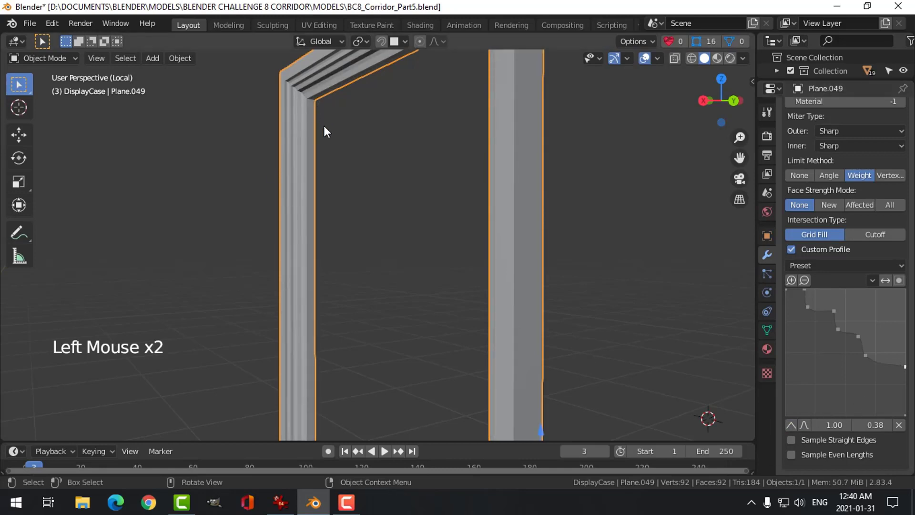
Leave the isolated door frame view and reveal all hidden objects of the corridor scene with nothing selected.
{"action": "scroll", "coordinate": [348, 155], "scroll_direction": "down", "scroll_amount": 2}
{"action": "middle_click_drag", "start_coordinate": [348, 154], "coordinate": [456, 184]}
{"action": "scroll", "coordinate": [436, 186], "scroll_direction": "down", "scroll_amount": 2}
{"action": "scroll", "coordinate": [497, 190], "scroll_direction": "up", "scroll_amount": 2}
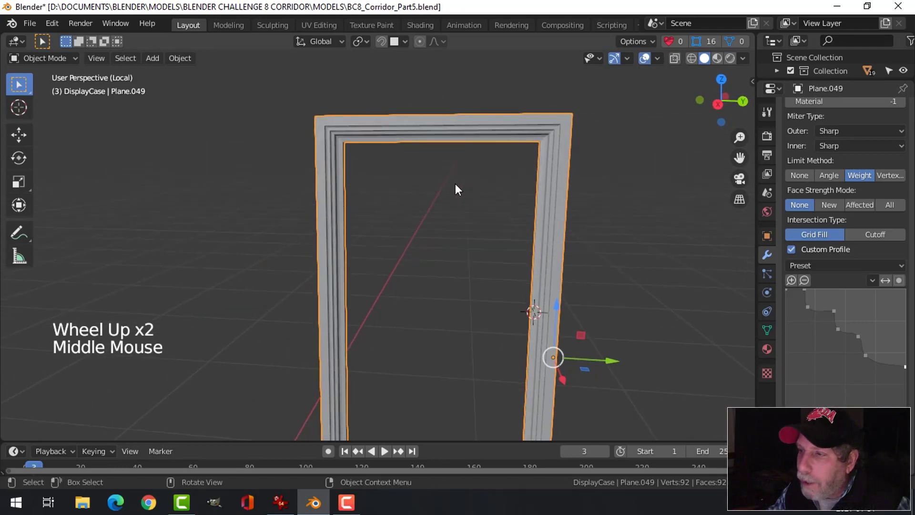
{"action": "scroll", "coordinate": [455, 184], "scroll_direction": "down", "scroll_amount": 1}
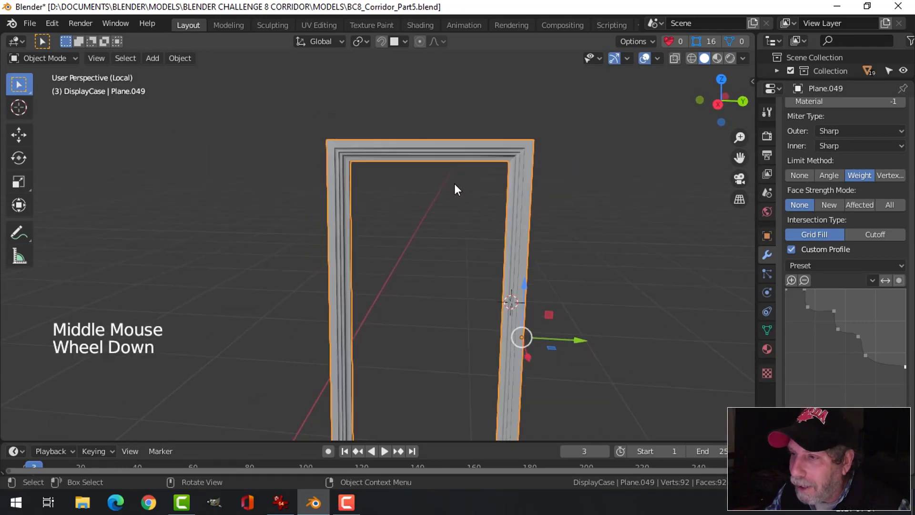
{"action": "key", "text": "slash"}
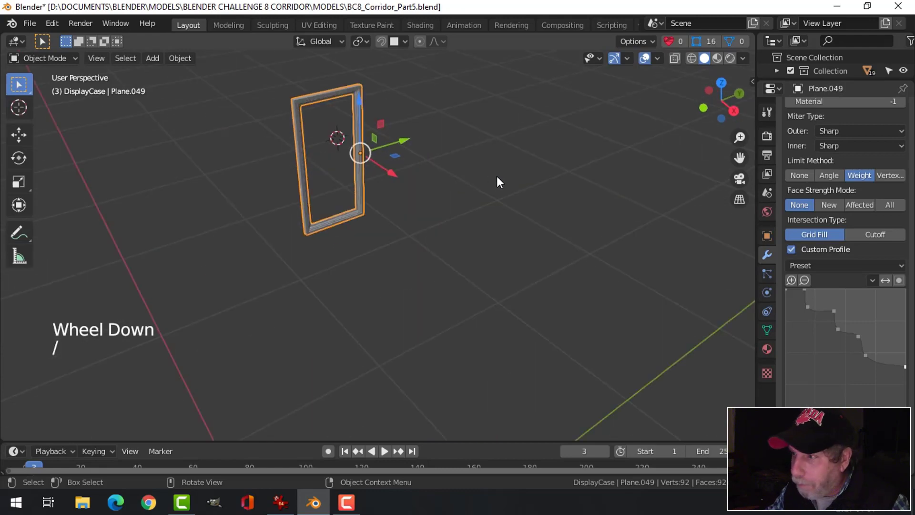
{"action": "key", "text": "alt+h"}
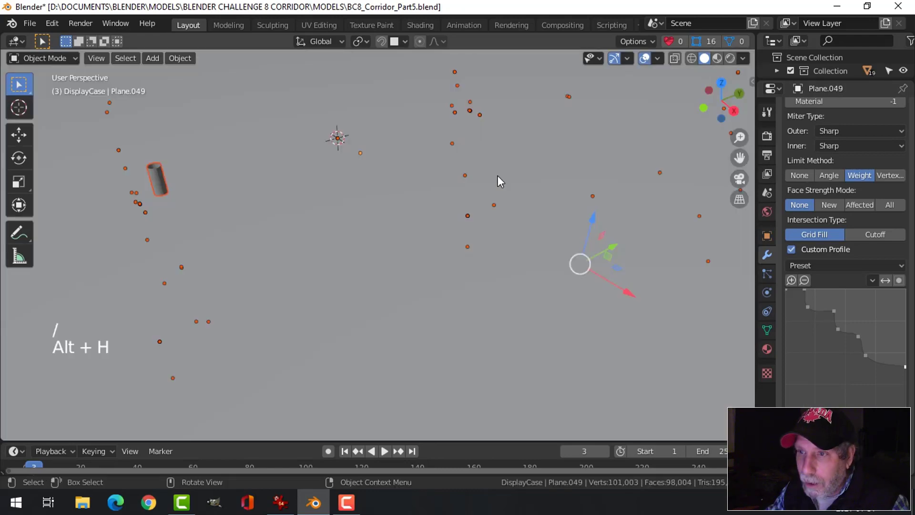
{"action": "key", "text": "alt+a"}
{"action": "middle_click_drag", "start_coordinate": [495, 184], "coordinate": [521, 204]}
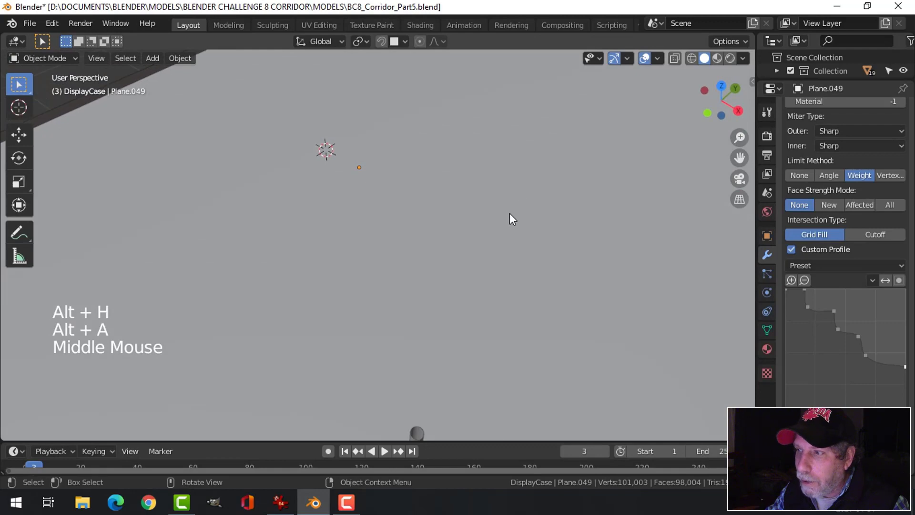
{"action": "scroll", "coordinate": [573, 253], "scroll_direction": "down", "scroll_amount": 3}
{"action": "scroll", "coordinate": [574, 254], "scroll_direction": "down", "scroll_amount": 1}
{"action": "scroll", "coordinate": [494, 289], "scroll_direction": "up", "scroll_amount": 2}
{"action": "middle_click_drag", "start_coordinate": [494, 290], "coordinate": [500, 239]}
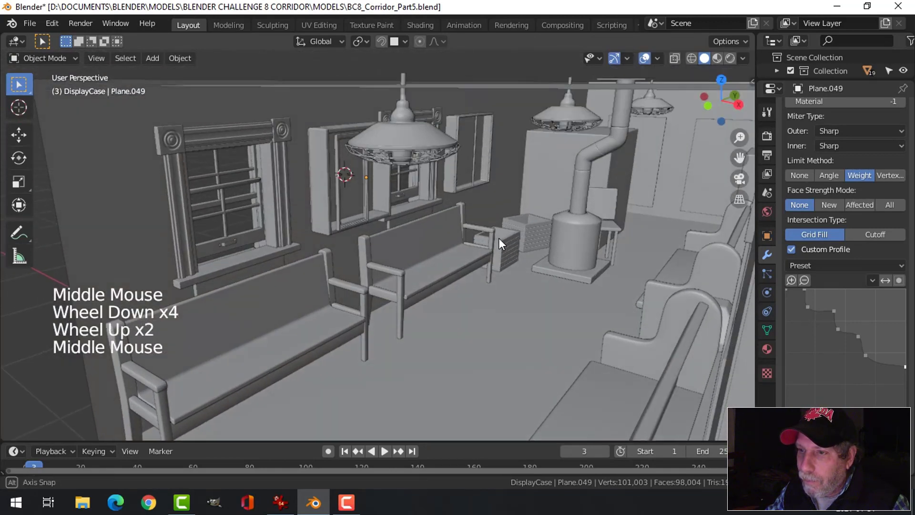
{"action": "scroll", "coordinate": [419, 253], "scroll_direction": "up", "scroll_amount": 2}
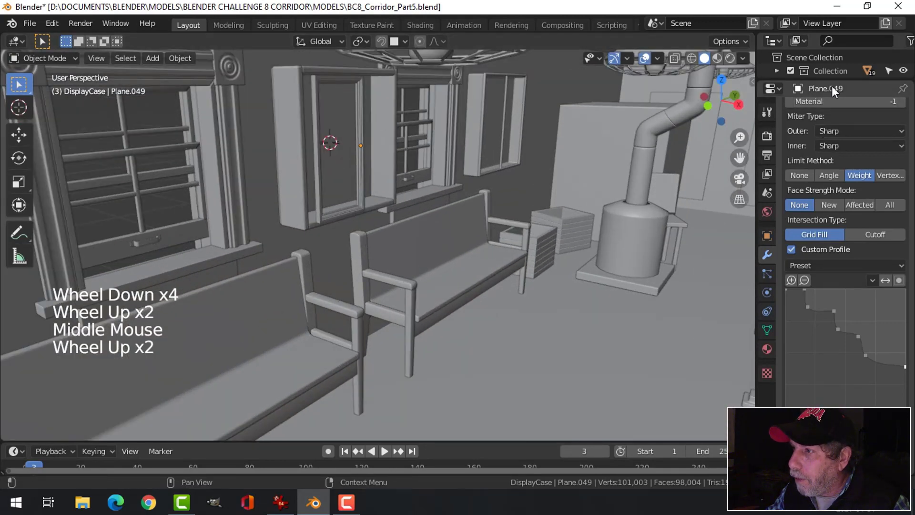
Select all objects in the DisplayCase collection and isolate them in local view.
{"action": "left_click_drag", "start_coordinate": [831, 79], "coordinate": [837, 246]}
{"action": "left_click", "coordinate": [776, 165]}
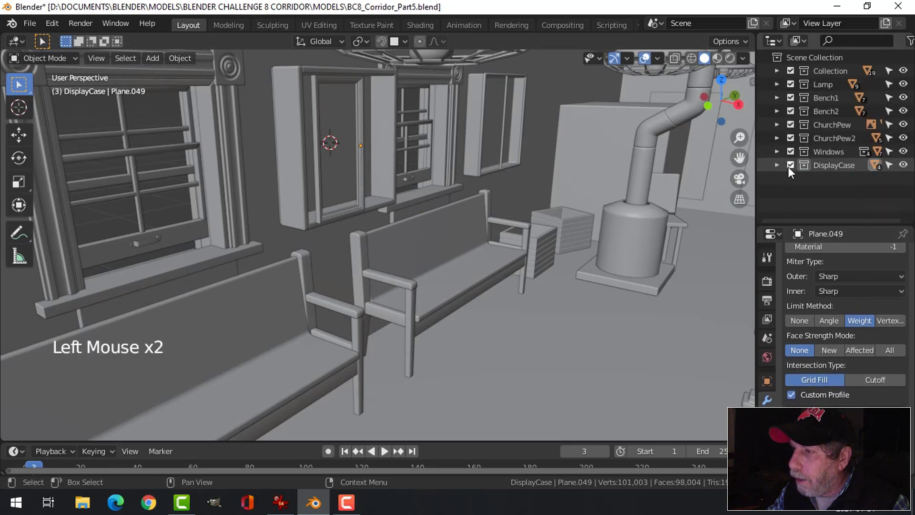
{"action": "left_click", "coordinate": [789, 166]}
{"action": "left_click", "coordinate": [790, 165]}
{"action": "left_click", "coordinate": [825, 166]}
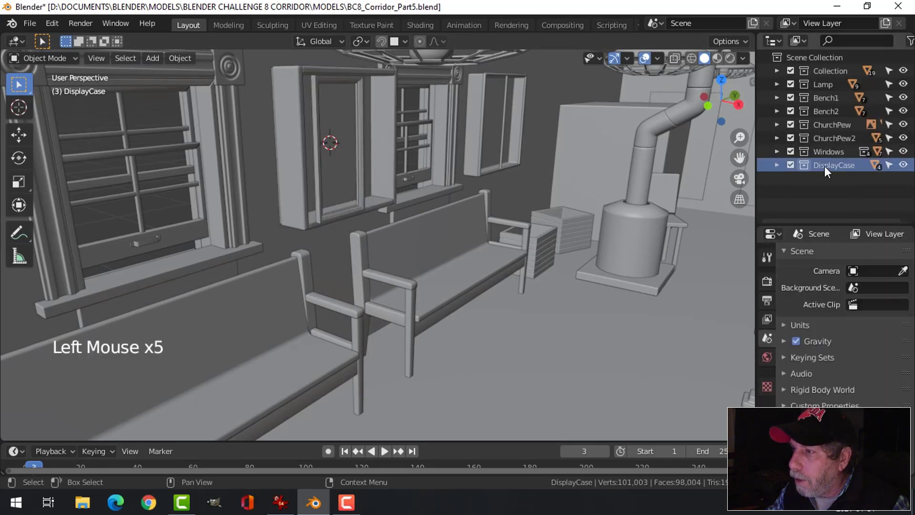
{"action": "right_click", "coordinate": [824, 166]}
{"action": "left_click", "coordinate": [786, 162]}
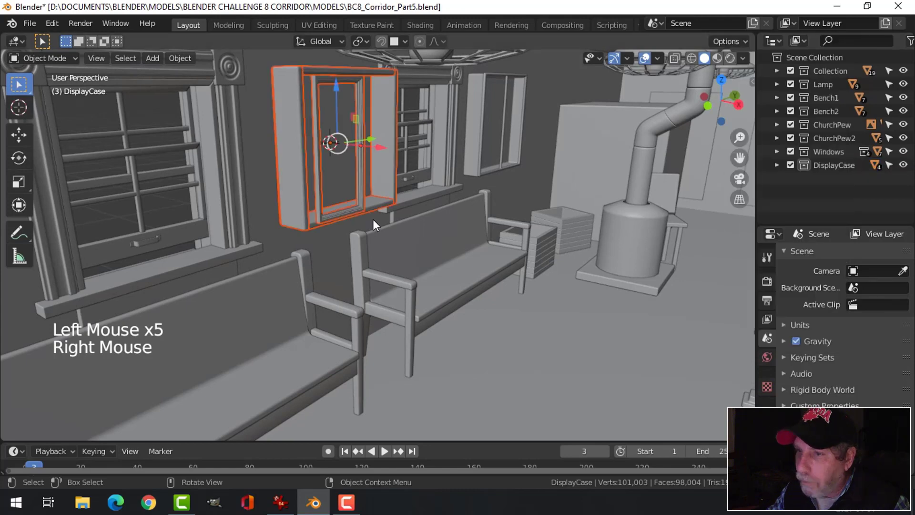
{"action": "key", "text": "slash"}
{"action": "middle_click_drag", "start_coordinate": [373, 218], "coordinate": [336, 233]}
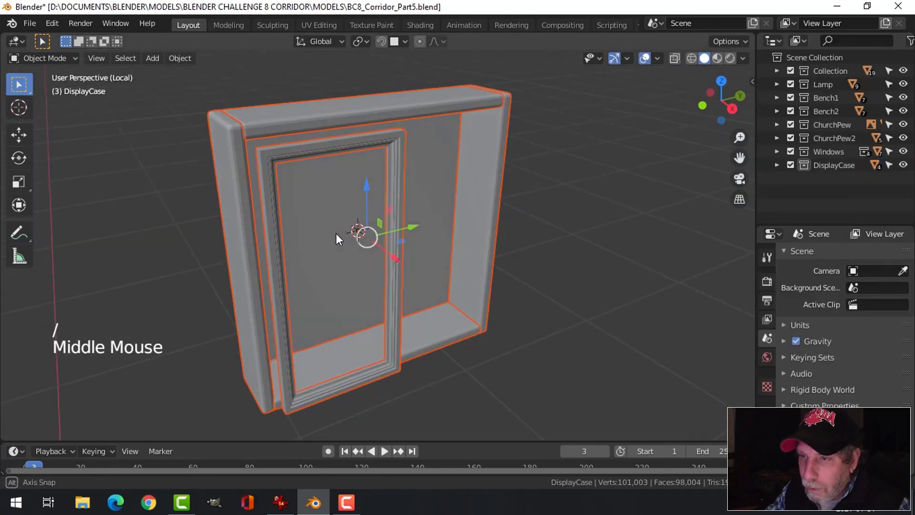
Slide the door frame back along X into the case opening, finishing with a move of about -0.011 m.
{"action": "key", "text": "alt+a"}
{"action": "left_click", "coordinate": [403, 157]}
{"action": "middle_click_drag", "start_coordinate": [405, 159], "coordinate": [314, 244]}
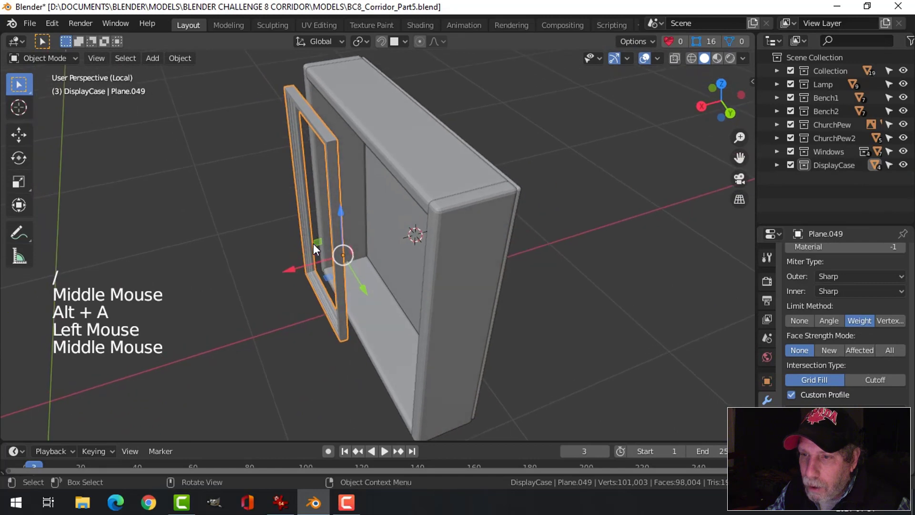
{"action": "left_click_drag", "start_coordinate": [293, 270], "coordinate": [315, 251]}
{"action": "middle_click_drag", "start_coordinate": [313, 253], "coordinate": [329, 276]}
{"action": "left_click_drag", "start_coordinate": [329, 274], "coordinate": [345, 278]}
{"action": "middle_click_drag", "start_coordinate": [345, 273], "coordinate": [460, 266]}
{"action": "scroll", "coordinate": [433, 240], "scroll_direction": "down", "scroll_amount": 2}
{"action": "mouse_move", "coordinate": [461, 265]}
{"action": "middle_mouse_down"}
{"action": "mouse_move", "coordinate": [488, 278]}
{"action": "mouse_move", "coordinate": [470, 216]}
{"action": "mouse_move", "coordinate": [453, 260]}
{"action": "middle_mouse_up"}
{"action": "middle_click_drag", "start_coordinate": [453, 260], "coordinate": [432, 261]}
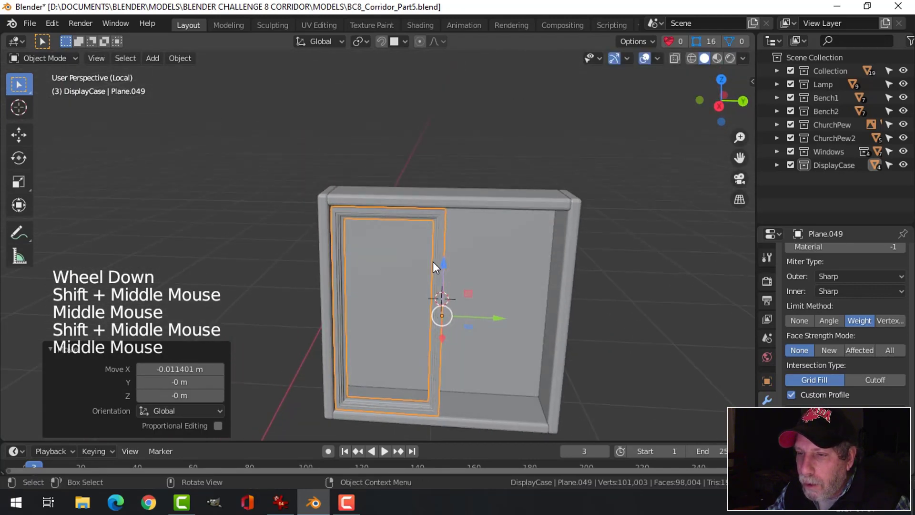
Select the door frame's outer face loop in the mesh and scale it to about 1.054 in the right view.
{"action": "scroll", "coordinate": [413, 219], "scroll_direction": "up", "scroll_amount": 2}
{"action": "middle_click_drag", "start_coordinate": [414, 219], "coordinate": [445, 229]}
{"action": "key", "text": "Tab"}
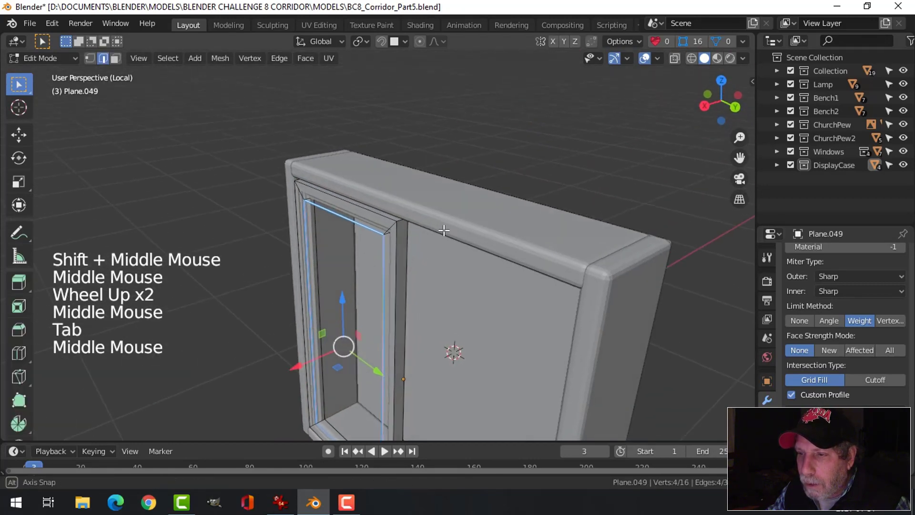
{"action": "key", "text": "alt+a"}
{"action": "key", "text": "3"}
{"action": "left_click", "coordinate": [401, 224], "text": "alt+shift"}
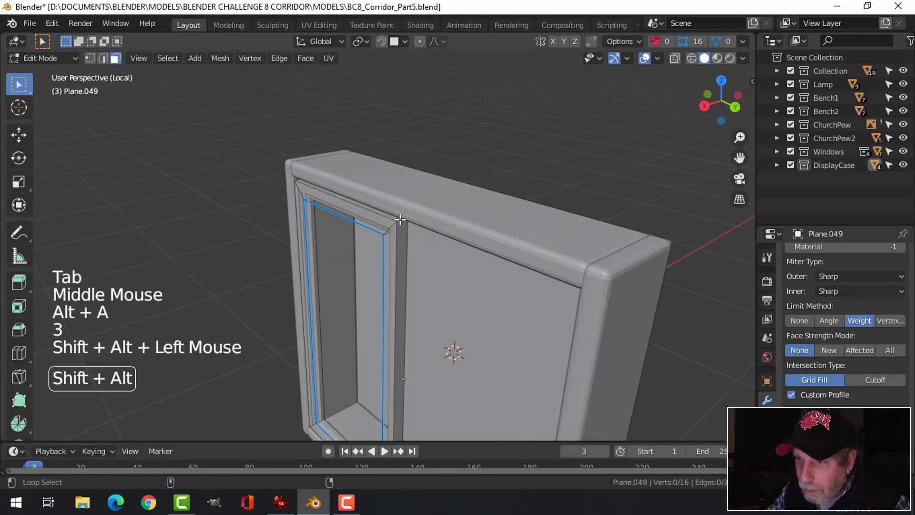
{"action": "key", "text": "KP_3"}
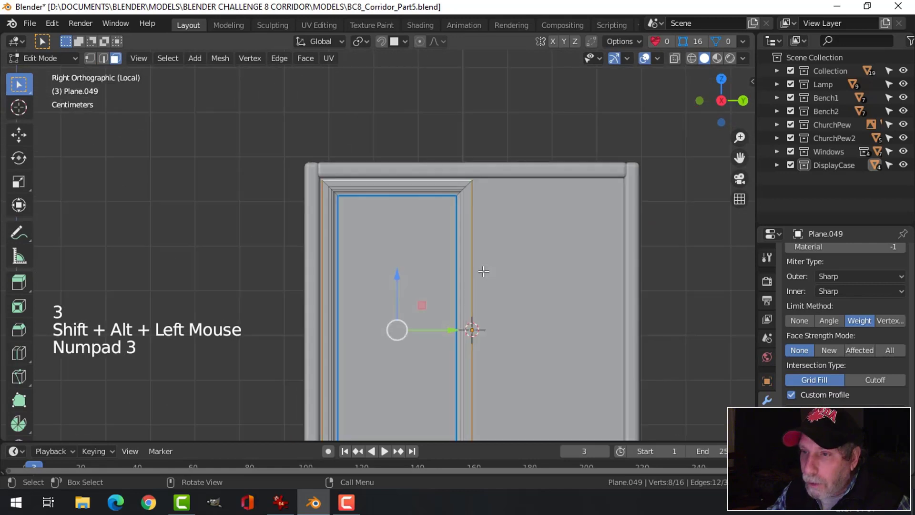
{"action": "key", "text": "s"}
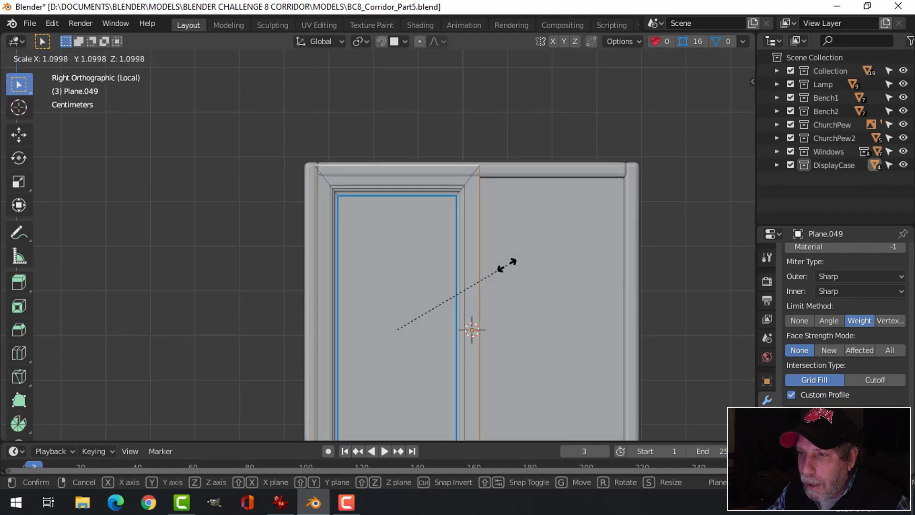
{"action": "left_click", "coordinate": [502, 265]}
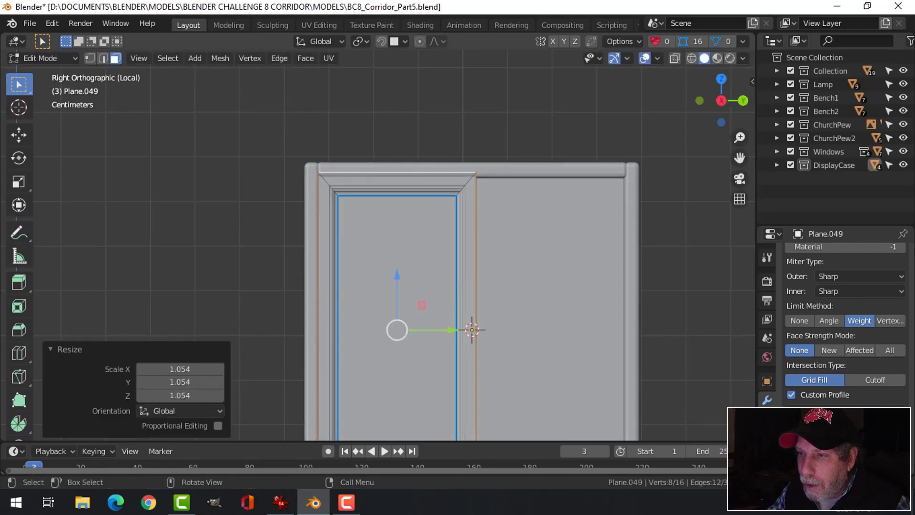
Widen the door frame's outer face loop along Y to about 1.035 and return to object mode.
{"action": "middle_click_drag", "start_coordinate": [525, 285], "coordinate": [496, 219], "text": "shift"}
{"action": "key", "text": "s"}
{"action": "key", "text": "y"}
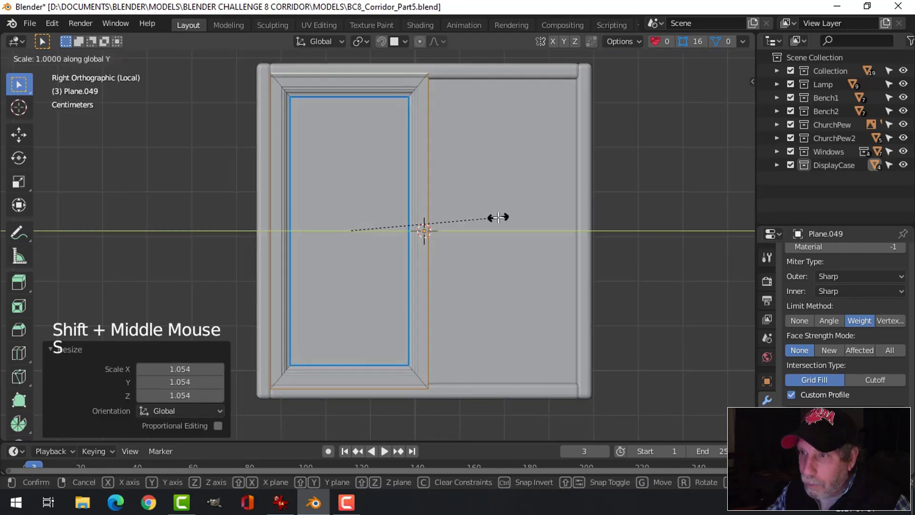
{"action": "left_click", "coordinate": [503, 219]}
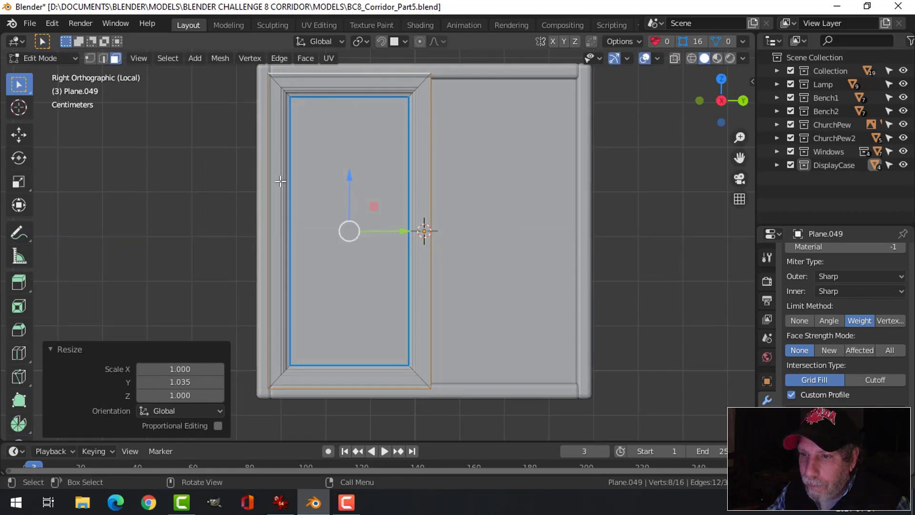
{"action": "key", "text": "Tab"}
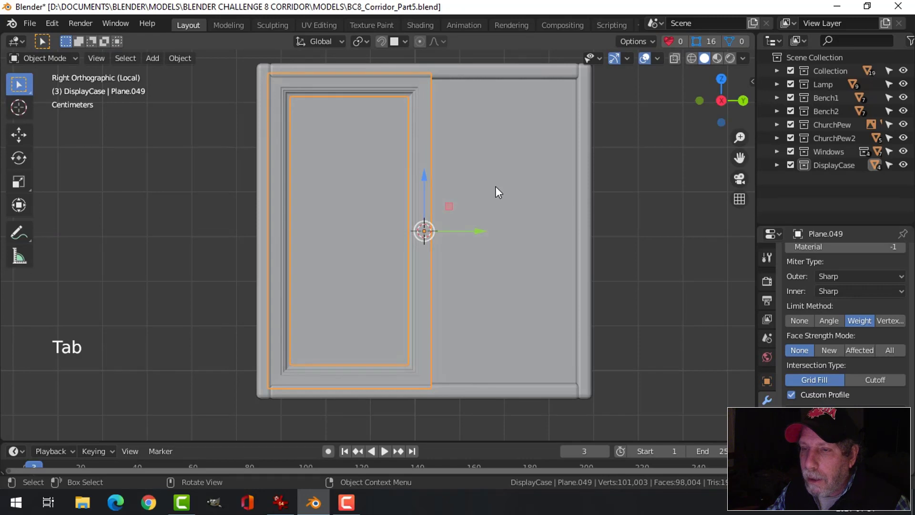
Scale the whole door frame uniformly to about 0.974 to fit inside the case boards, and deselect it.
{"action": "key", "text": "s"}
{"action": "key", "text": "shift"}
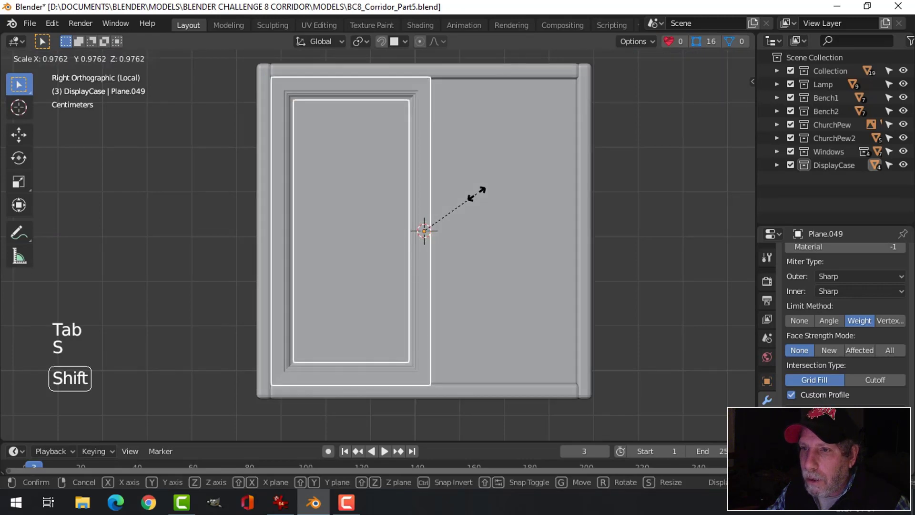
{"action": "left_click", "coordinate": [474, 191]}
{"action": "middle_click_drag", "start_coordinate": [496, 162], "coordinate": [365, 274]}
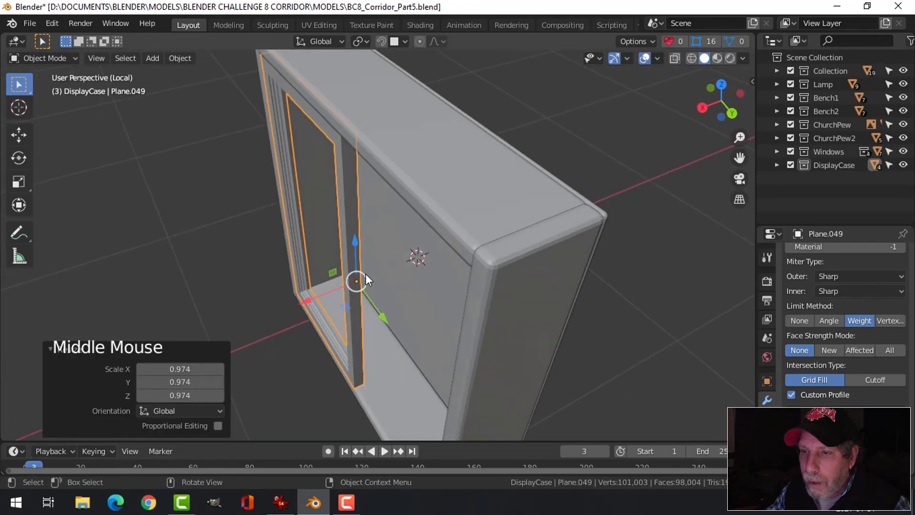
{"action": "left_click", "coordinate": [311, 299]}
{"action": "middle_click_drag", "start_coordinate": [312, 298], "coordinate": [305, 259]}
{"action": "key", "text": "alt+a"}
Examine how the door frame sits against the case boards from several angles.
{"action": "scroll", "coordinate": [247, 210], "scroll_direction": "down", "scroll_amount": 2}
{"action": "scroll", "coordinate": [400, 231], "scroll_direction": "up", "scroll_amount": 3}
{"action": "scroll", "coordinate": [317, 199], "scroll_direction": "up", "scroll_amount": 2}
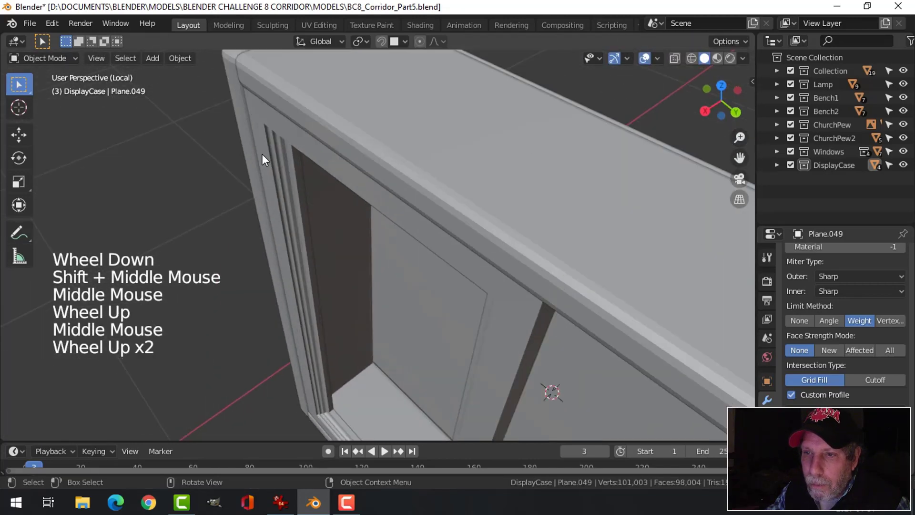
{"action": "left_click", "coordinate": [262, 154]}
{"action": "middle_click_drag", "start_coordinate": [295, 191], "coordinate": [402, 147]}
{"action": "scroll", "coordinate": [540, 195], "scroll_direction": "down", "scroll_amount": 1}
{"action": "key", "text": "alt+a"}
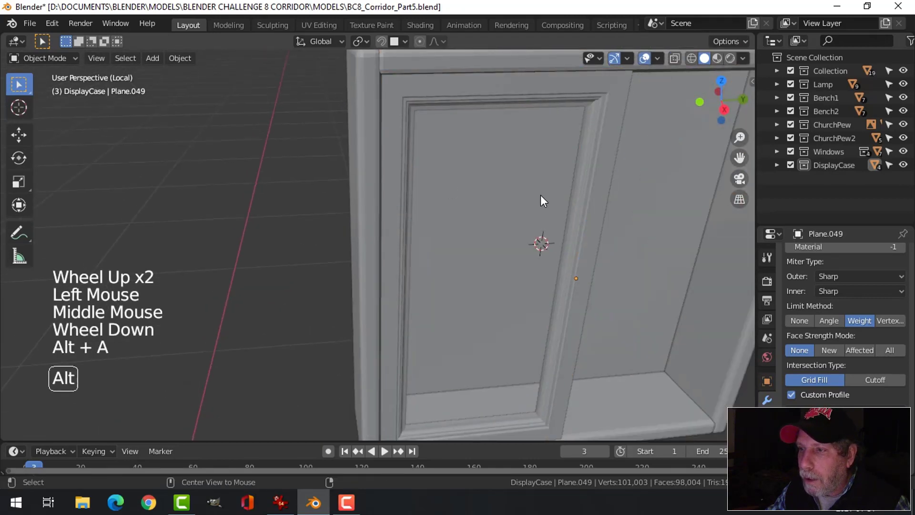
{"action": "middle_click_drag", "start_coordinate": [540, 195], "coordinate": [475, 204]}
{"action": "scroll", "coordinate": [506, 201], "scroll_direction": "down", "scroll_amount": 2}
Add a Mirror modifier to the door frame after its Bevel modifier.
{"action": "left_click", "coordinate": [448, 167]}
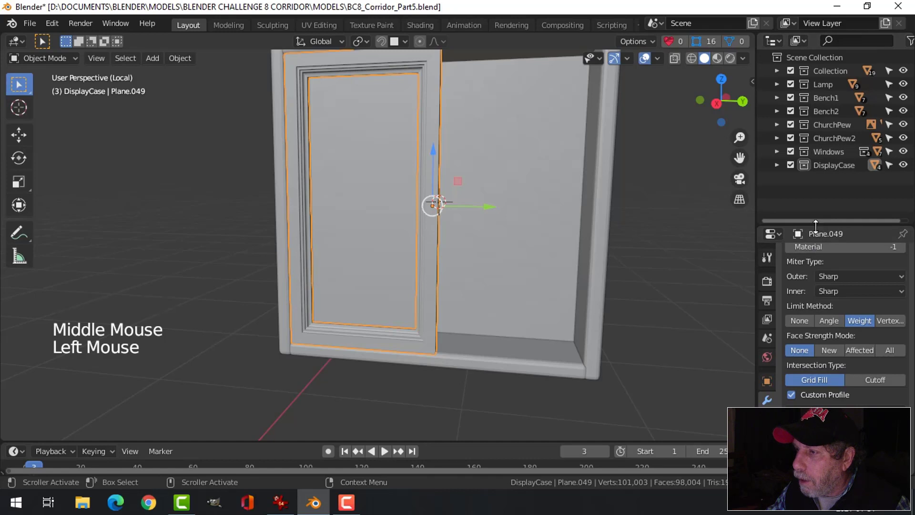
{"action": "left_click_drag", "start_coordinate": [815, 226], "coordinate": [815, 159]}
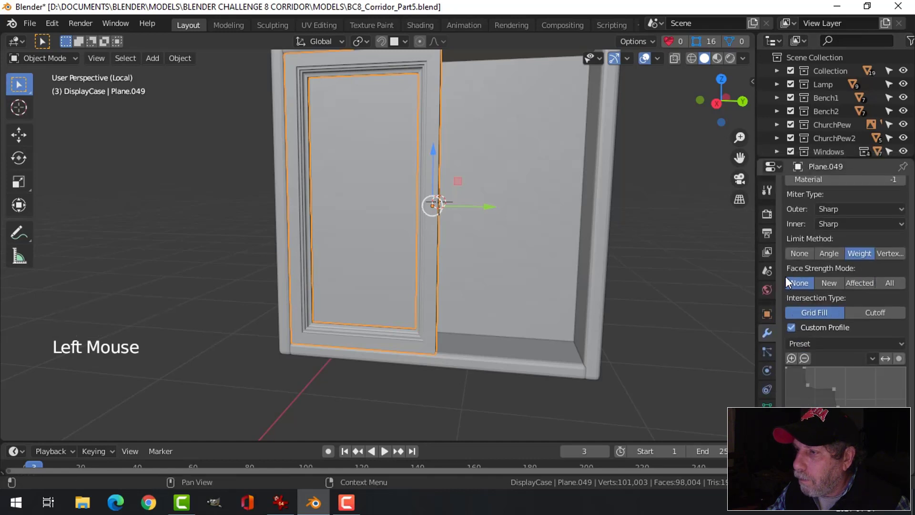
{"action": "scroll", "coordinate": [801, 200], "scroll_direction": "up", "scroll_amount": 9}
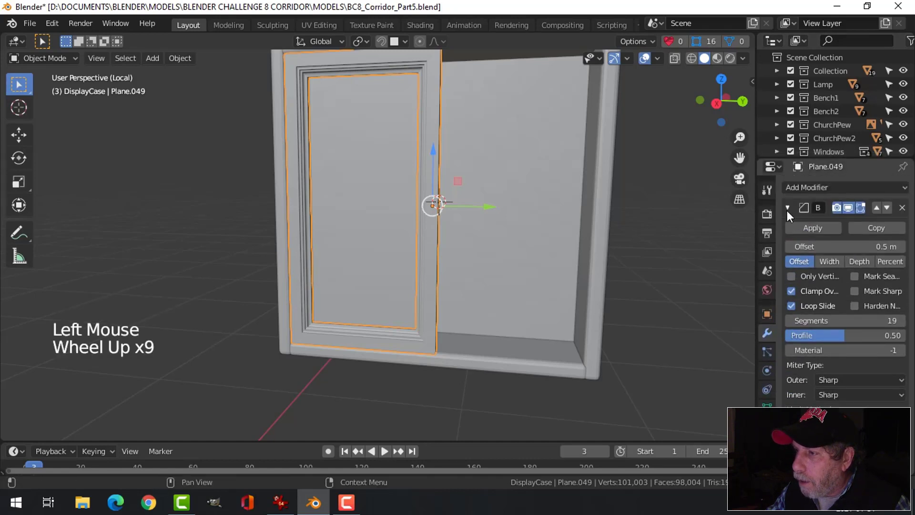
{"action": "left_click", "coordinate": [788, 207]}
{"action": "left_click", "coordinate": [795, 188]}
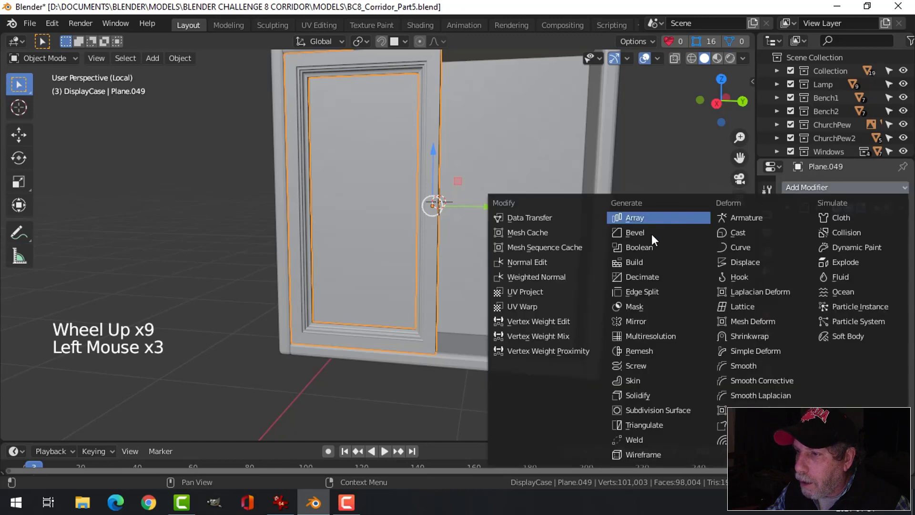
{"action": "left_click", "coordinate": [646, 318]}
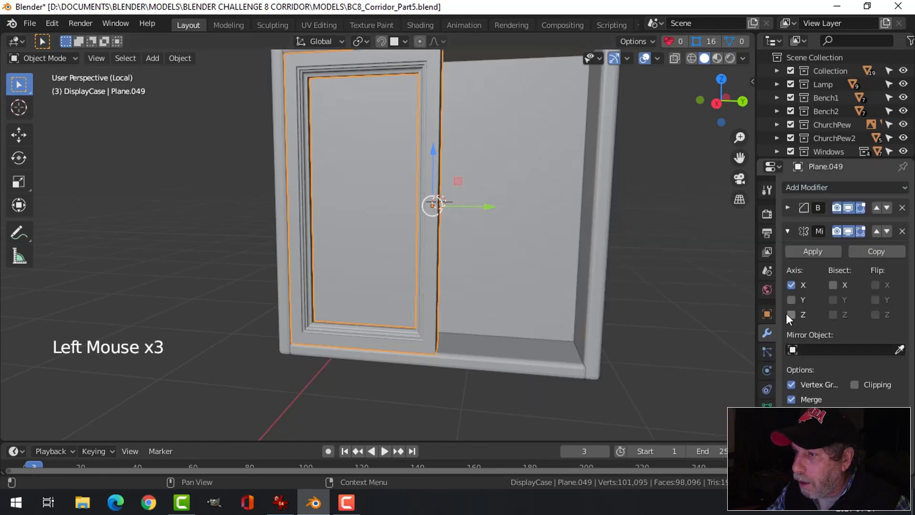
Set the door frame's Mirror modifier to mirror across Y instead of X.
{"action": "left_click", "coordinate": [791, 299]}
{"action": "left_click", "coordinate": [791, 284]}
{"action": "middle_click_drag", "start_coordinate": [539, 240], "coordinate": [475, 215]}
{"action": "scroll", "coordinate": [506, 218], "scroll_direction": "down", "scroll_amount": 2}
Select the whole door frame mesh, narrow it along Y to about 0.98 and shift it about -0.003 m along Y.
{"action": "key", "text": "Tab"}
{"action": "key", "text": "a"}
{"action": "scroll", "coordinate": [495, 219], "scroll_direction": "up", "scroll_amount": 2}
{"action": "middle_click_drag", "start_coordinate": [474, 214], "coordinate": [496, 215]}
{"action": "key", "text": "s"}
{"action": "key", "text": "y"}
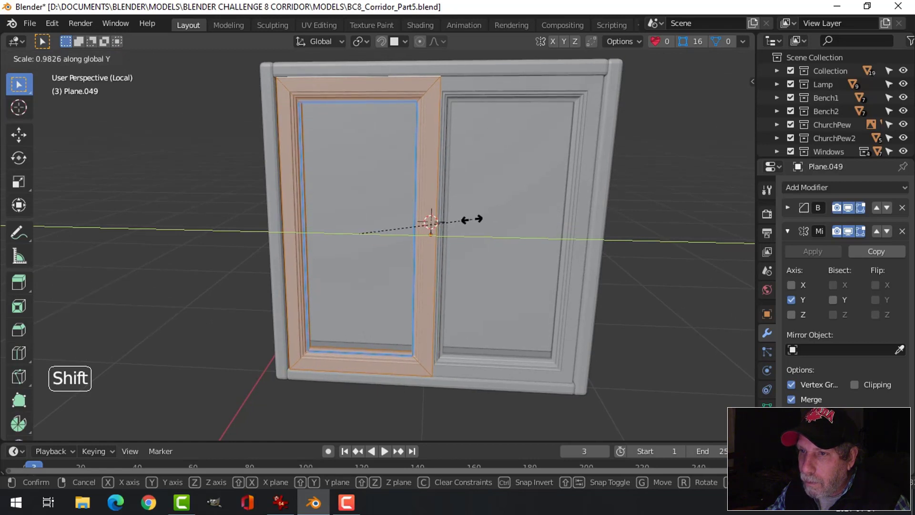
{"action": "left_click", "coordinate": [471, 219]}
{"action": "left_click_drag", "start_coordinate": [416, 237], "coordinate": [411, 236]}
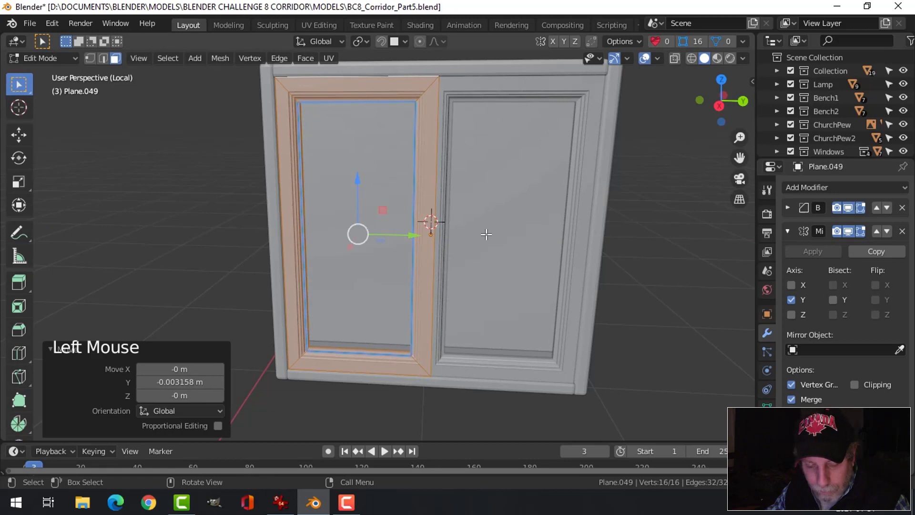
Narrow the door frame mesh along Y by another factor of about 0.984 and reposition it slightly along Y.
{"action": "key", "text": "s"}
{"action": "key", "text": "y"}
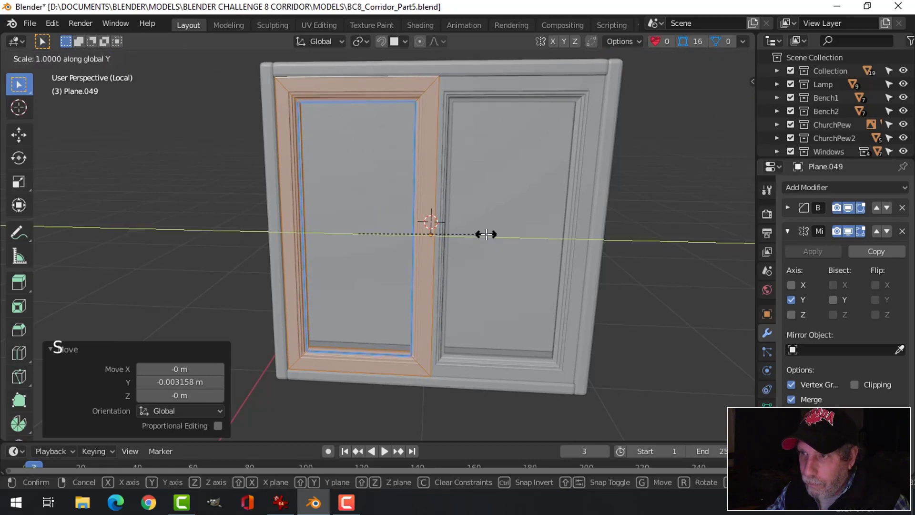
{"action": "left_click", "coordinate": [443, 238]}
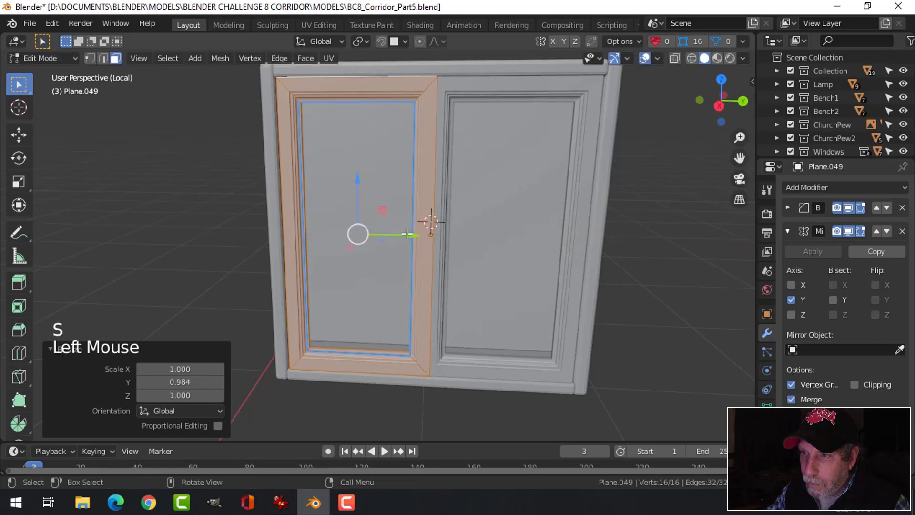
{"action": "left_click_drag", "start_coordinate": [406, 233], "coordinate": [419, 237]}
Scale the door frame mesh along Y to about 0.989, nudge it along Y until the doors meet, and leave edit mode with nothing selected.
{"action": "key", "text": "s"}
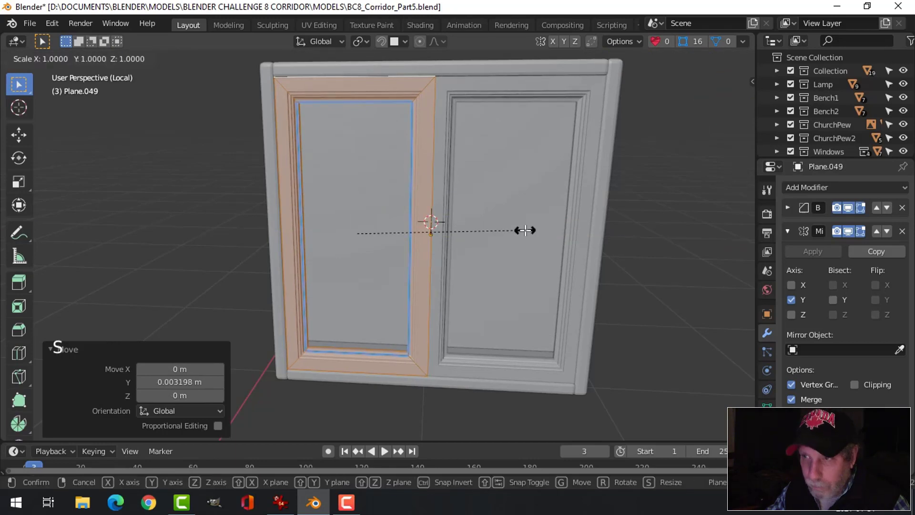
{"action": "key", "text": "y"}
{"action": "left_click", "coordinate": [506, 230]}
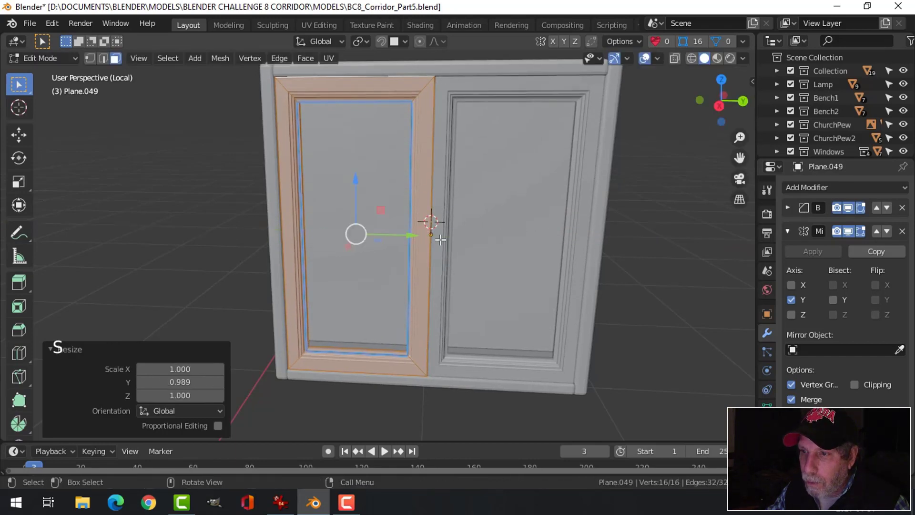
{"action": "left_click_drag", "start_coordinate": [400, 235], "coordinate": [410, 233]}
{"action": "key", "text": "Tab"}
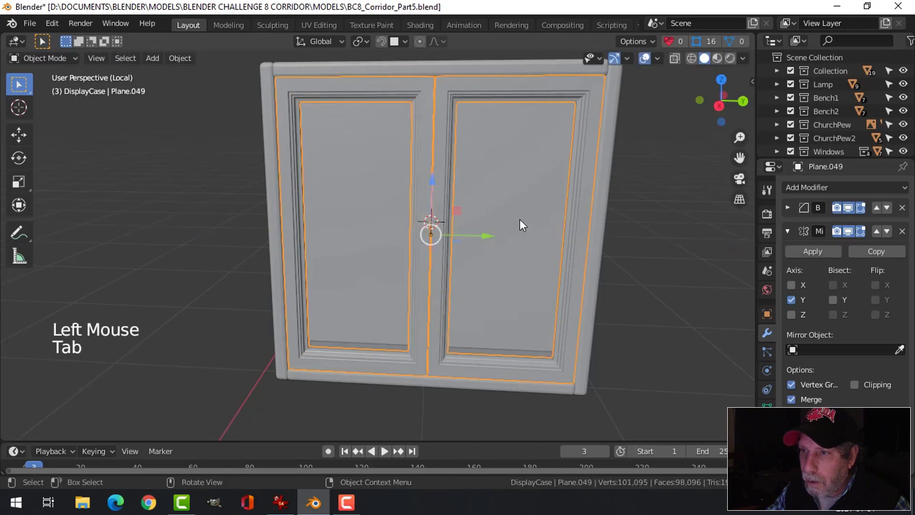
{"action": "key", "text": "alt+a"}
{"action": "scroll", "coordinate": [497, 217], "scroll_direction": "up", "scroll_amount": 2}
{"action": "scroll", "coordinate": [487, 206], "scroll_direction": "down", "scroll_amount": 2}
{"action": "mouse_move", "coordinate": [491, 212]}
{"action": "middle_mouse_down"}
{"action": "mouse_move", "coordinate": [547, 214]}
{"action": "mouse_move", "coordinate": [604, 199]}
{"action": "mouse_move", "coordinate": [496, 222]}
{"action": "middle_mouse_up"}
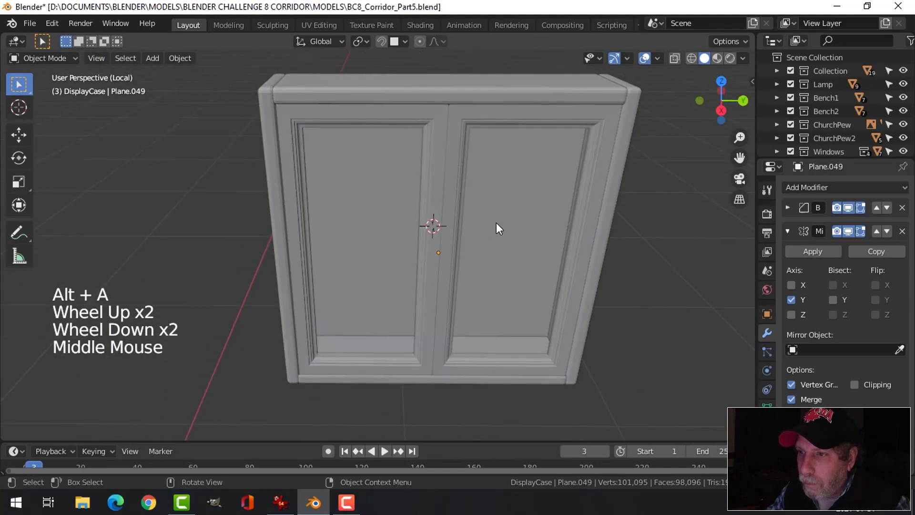
Enable Cavity in the viewport shading to emphasise the display case's edges.
{"action": "left_click", "coordinate": [743, 58]}
{"action": "left_click", "coordinate": [669, 359]}
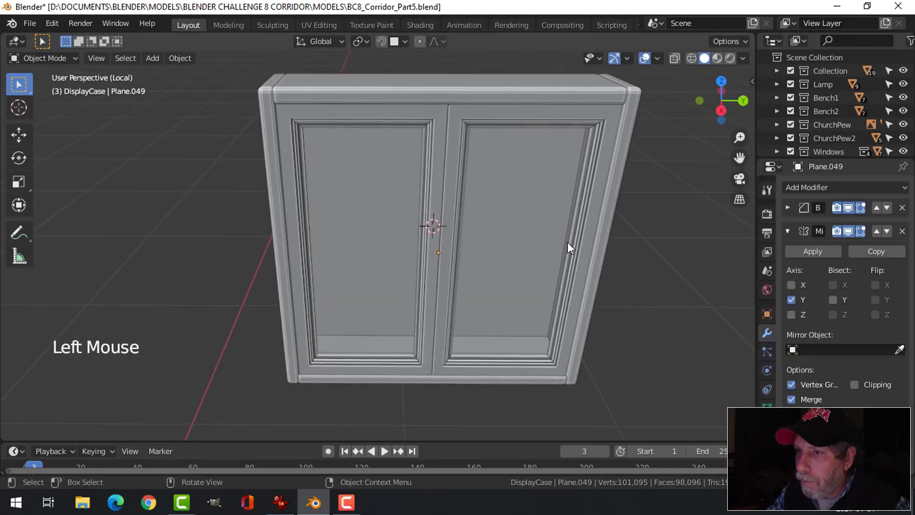
{"action": "middle_click_drag", "start_coordinate": [567, 242], "coordinate": [465, 221]}
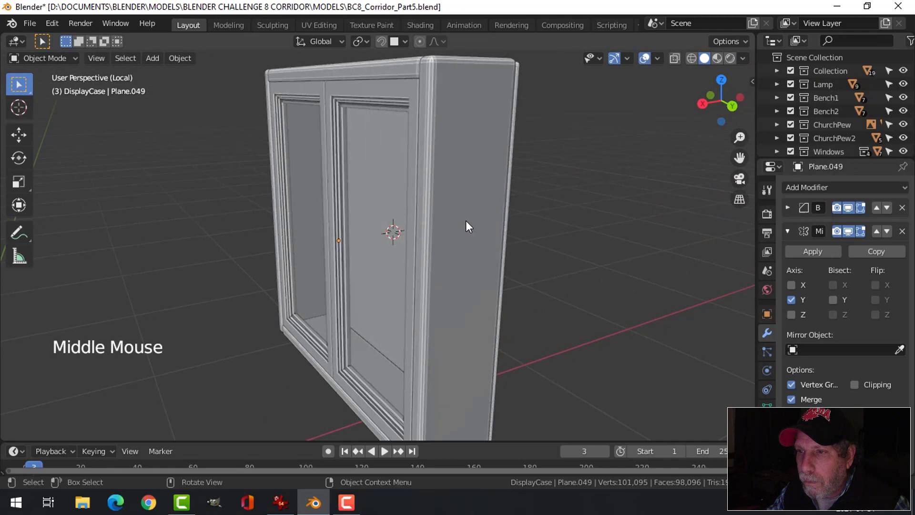
{"action": "middle_click_drag", "start_coordinate": [441, 170], "coordinate": [479, 127]}
Shade the side boards and the top and bottom boards of the case smooth.
{"action": "left_click", "coordinate": [480, 127]}
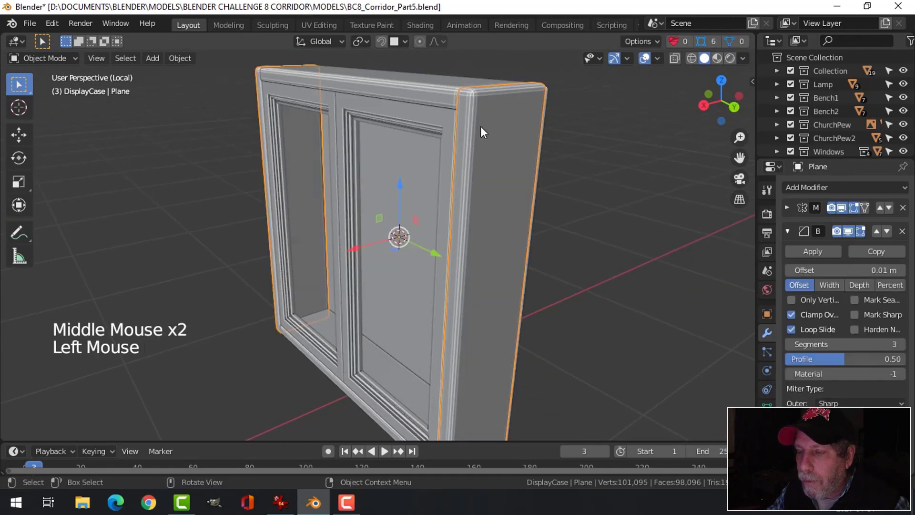
{"action": "right_click", "coordinate": [480, 127]}
{"action": "left_click", "coordinate": [481, 127]}
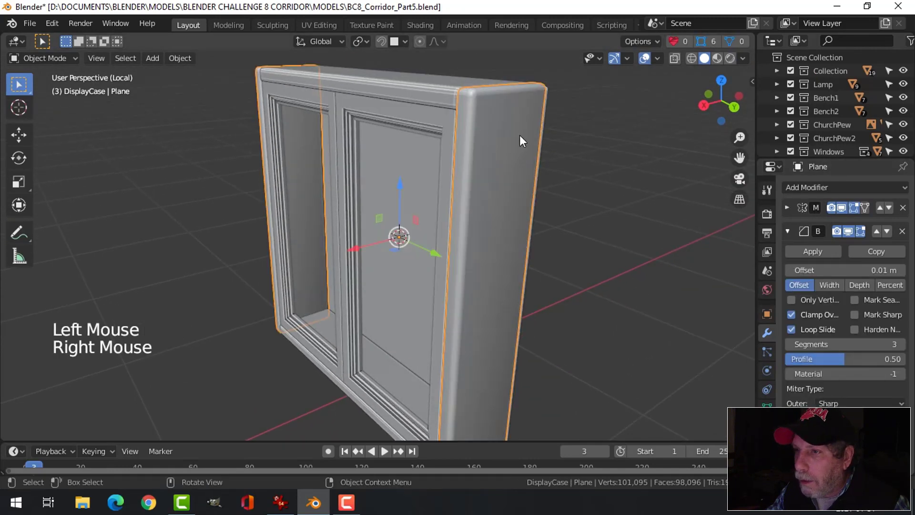
{"action": "left_click", "coordinate": [384, 79]}
{"action": "right_click", "coordinate": [383, 79]}
{"action": "left_click", "coordinate": [383, 79]}
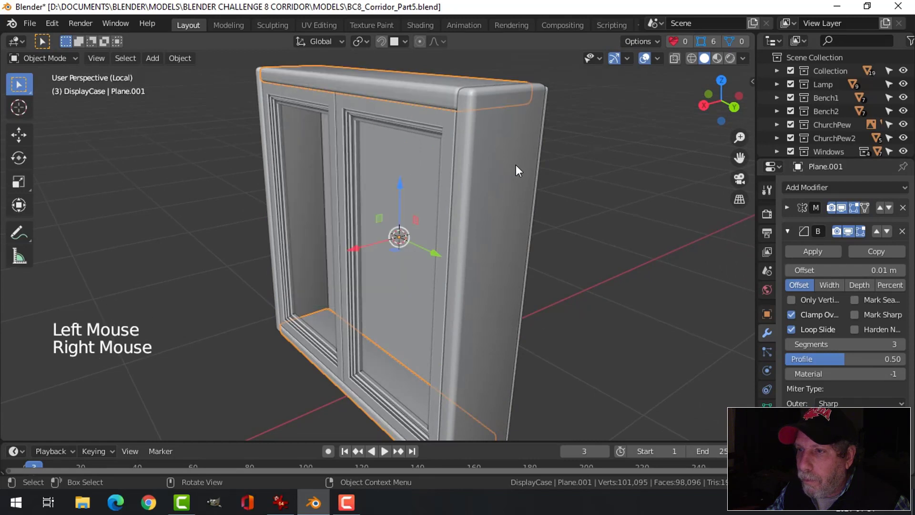
Apply the Mirror modifier on the case's side boards, keeping their Bevel modifier.
{"action": "left_click", "coordinate": [525, 159]}
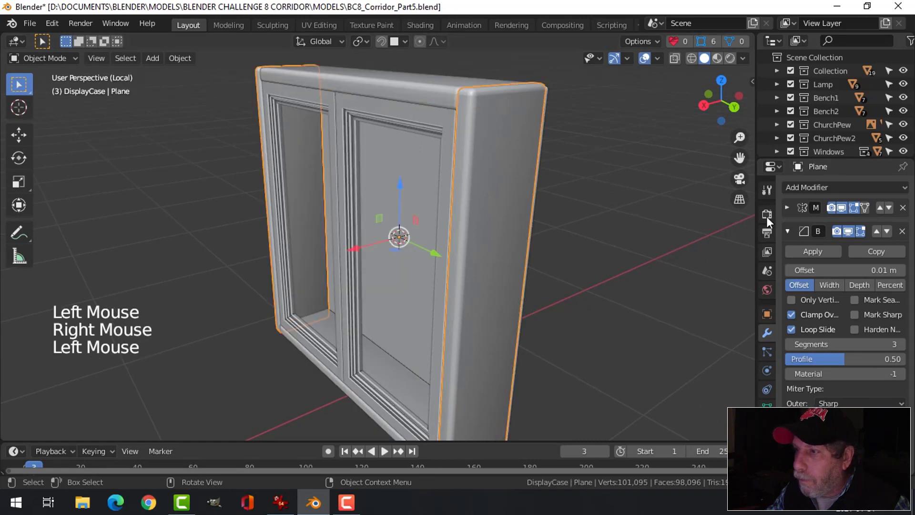
{"action": "left_click", "coordinate": [791, 207]}
{"action": "left_click", "coordinate": [788, 207]}
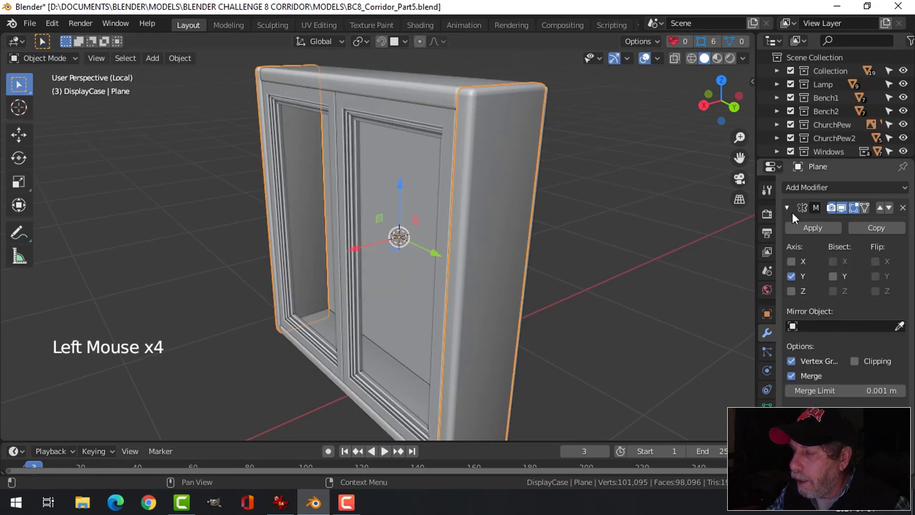
{"action": "left_click", "coordinate": [803, 227]}
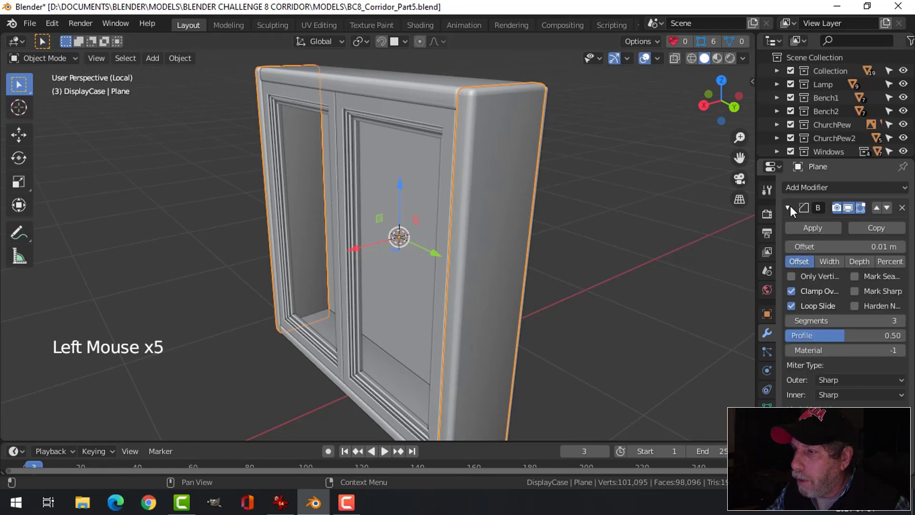
{"action": "left_click", "coordinate": [789, 207]}
Apply the Mirror modifier on the top and bottom boards and save the file.
{"action": "left_click", "coordinate": [439, 92]}
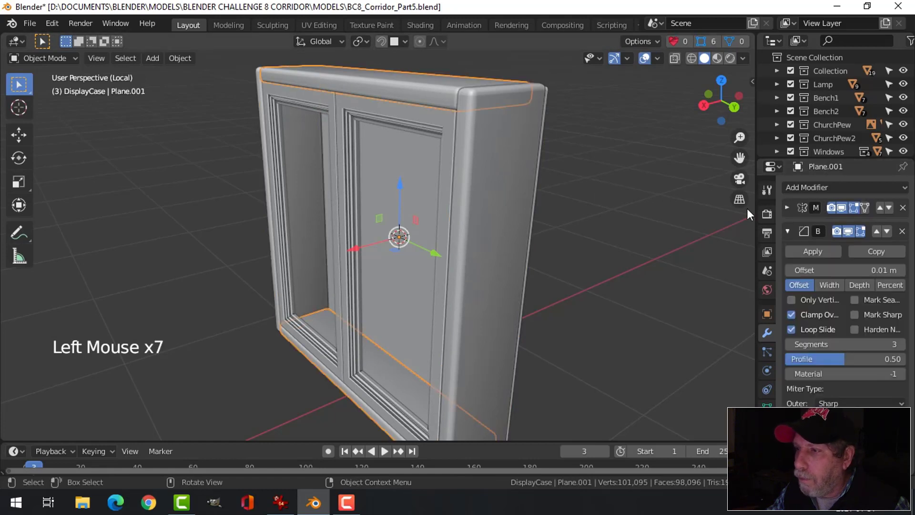
{"action": "left_click", "coordinate": [786, 208]}
{"action": "left_click", "coordinate": [795, 224]}
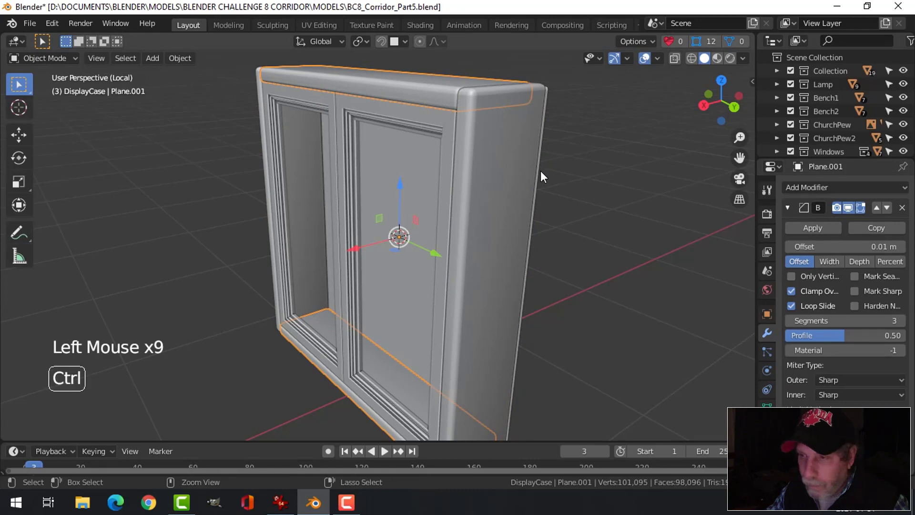
{"action": "key", "text": "ctrl+s"}
Shade the case's back panel smooth and deselect it.
{"action": "middle_click_drag", "start_coordinate": [588, 197], "coordinate": [425, 184]}
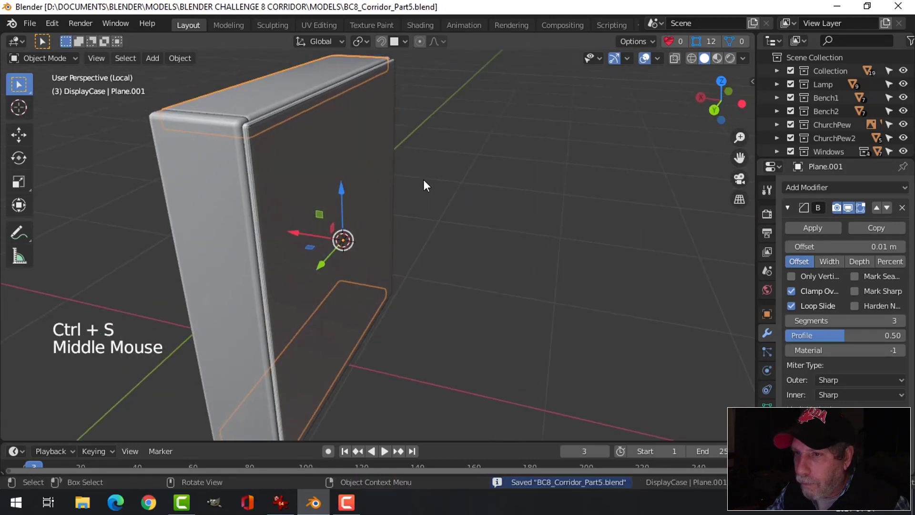
{"action": "left_click", "coordinate": [297, 145]}
{"action": "right_click", "coordinate": [297, 145]}
{"action": "middle_click_drag", "start_coordinate": [296, 145], "coordinate": [715, 187]}
{"action": "key", "text": "alt+a"}
Add a Weighted Normal modifier to the side boards and enable Auto Smooth in their normals settings.
{"action": "left_click", "coordinate": [570, 157]}
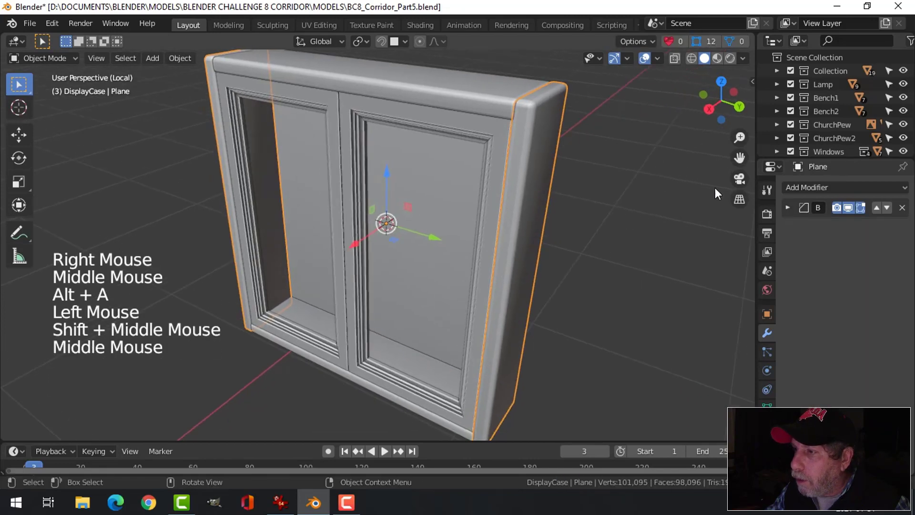
{"action": "left_click", "coordinate": [796, 188]}
{"action": "left_click", "coordinate": [538, 277]}
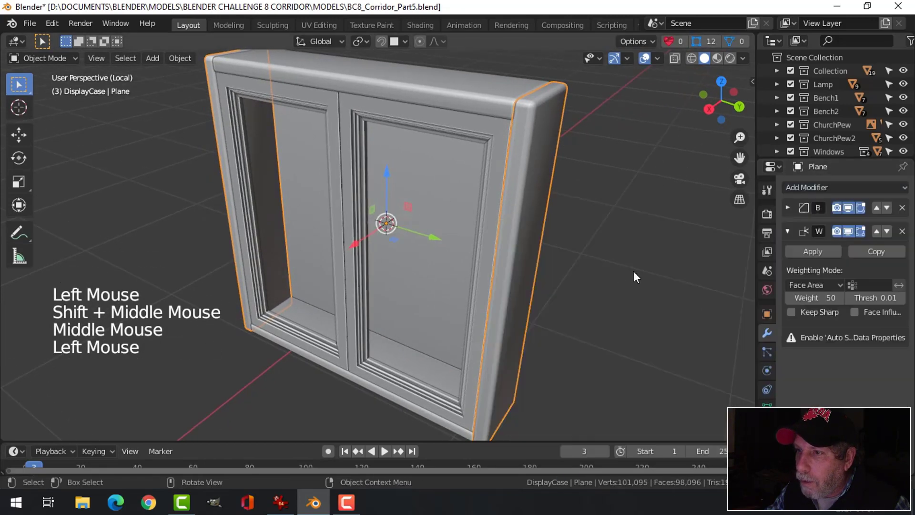
{"action": "left_click", "coordinate": [767, 405]}
{"action": "left_click", "coordinate": [805, 370]}
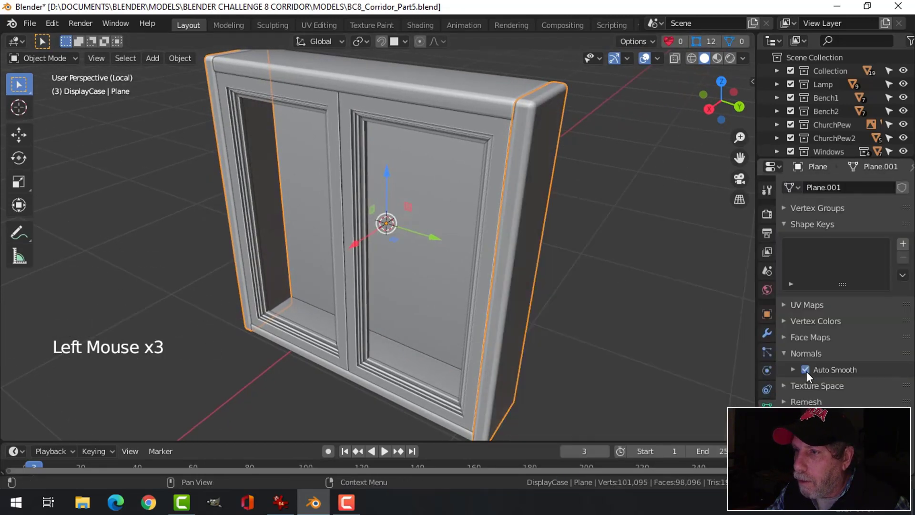
{"action": "key", "text": "alt+a"}
Add a Weighted Normal modifier after the Bevel on the top and bottom boards and enable Auto Smooth for them.
{"action": "middle_click_drag", "start_coordinate": [499, 175], "coordinate": [429, 143]}
{"action": "left_click", "coordinate": [399, 113]}
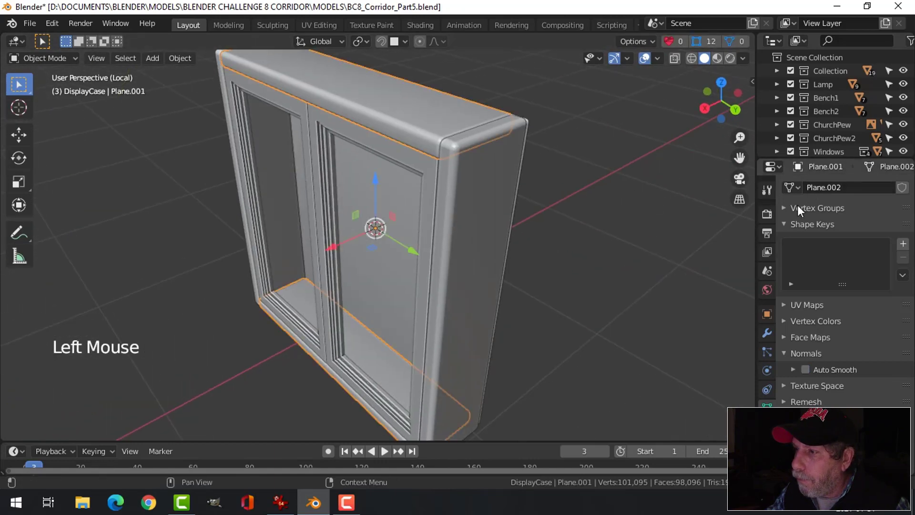
{"action": "left_click", "coordinate": [767, 332]}
{"action": "left_click", "coordinate": [787, 208]}
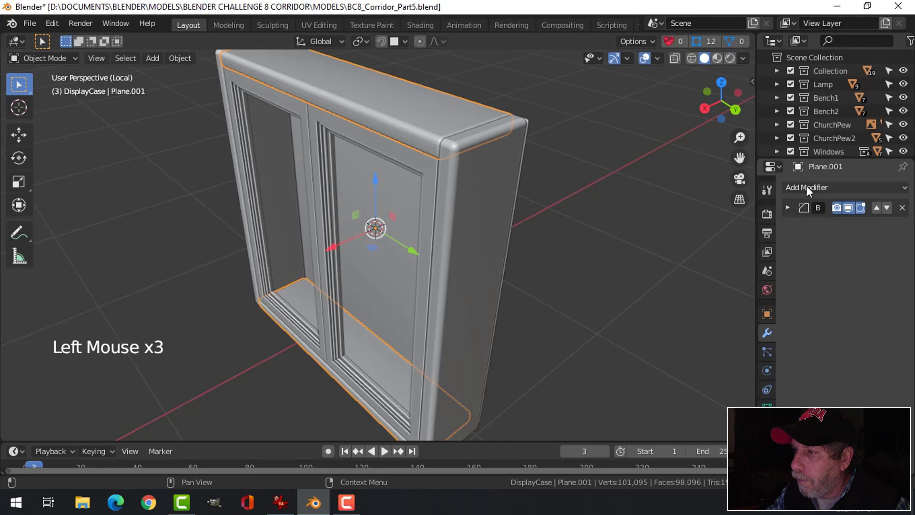
{"action": "left_click", "coordinate": [806, 186]}
{"action": "left_click", "coordinate": [512, 276]}
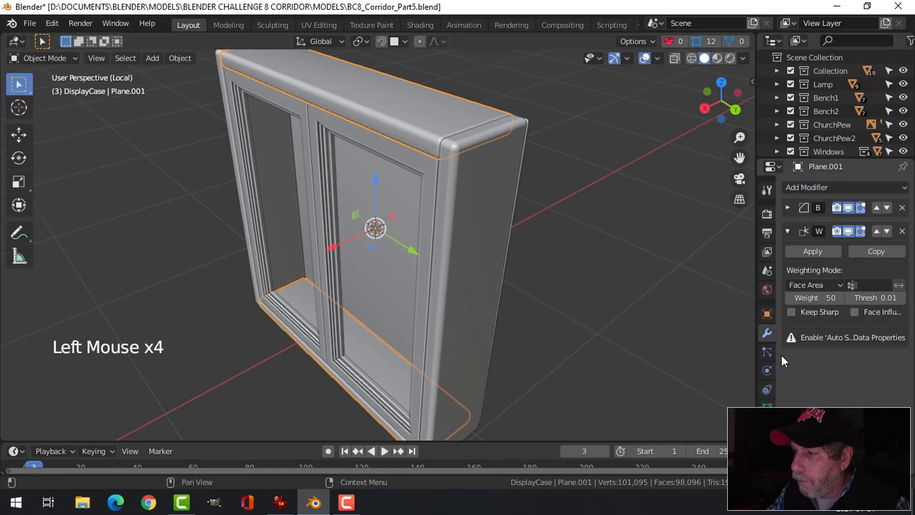
{"action": "left_click", "coordinate": [768, 405]}
{"action": "left_click", "coordinate": [804, 369]}
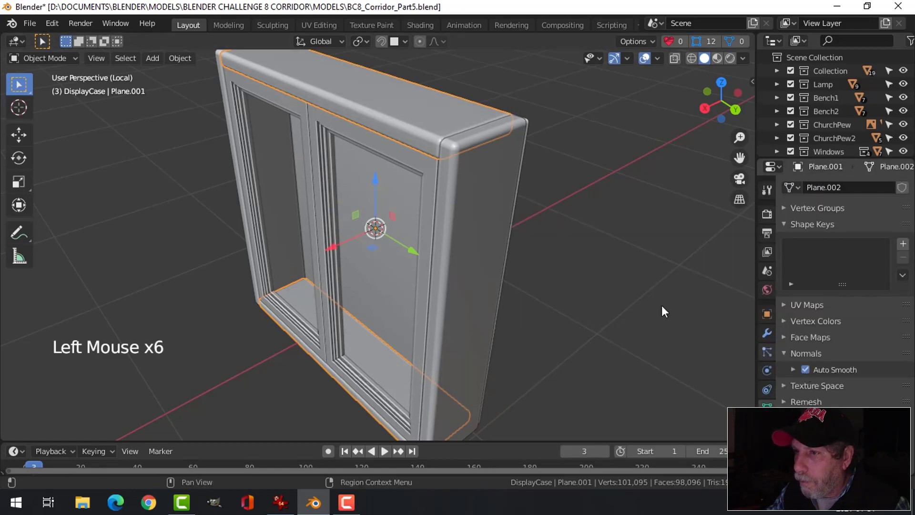
{"action": "key", "text": "alt+a"}
Add a Weighted Normal modifier to the case's back panel, enable its Auto Smooth, and deselect it.
{"action": "middle_click_drag", "start_coordinate": [460, 208], "coordinate": [339, 167]}
{"action": "scroll", "coordinate": [532, 196], "scroll_direction": "down", "scroll_amount": 1}
{"action": "left_click", "coordinate": [338, 168]}
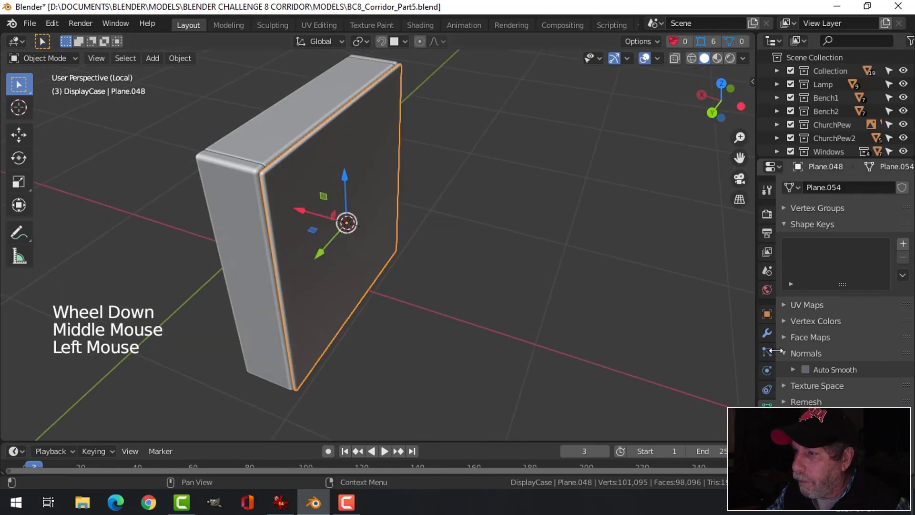
{"action": "left_click", "coordinate": [768, 333]}
{"action": "left_click", "coordinate": [786, 203]}
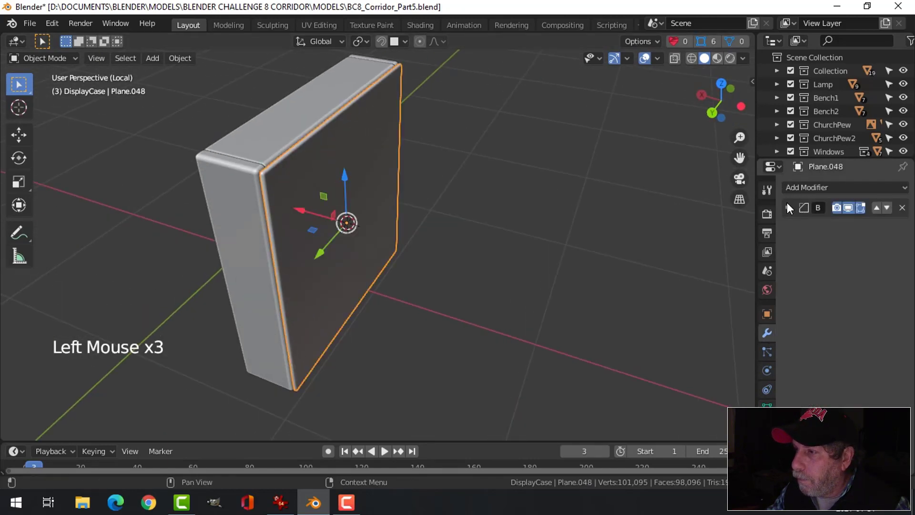
{"action": "left_click", "coordinate": [795, 188]}
{"action": "left_click", "coordinate": [557, 275]}
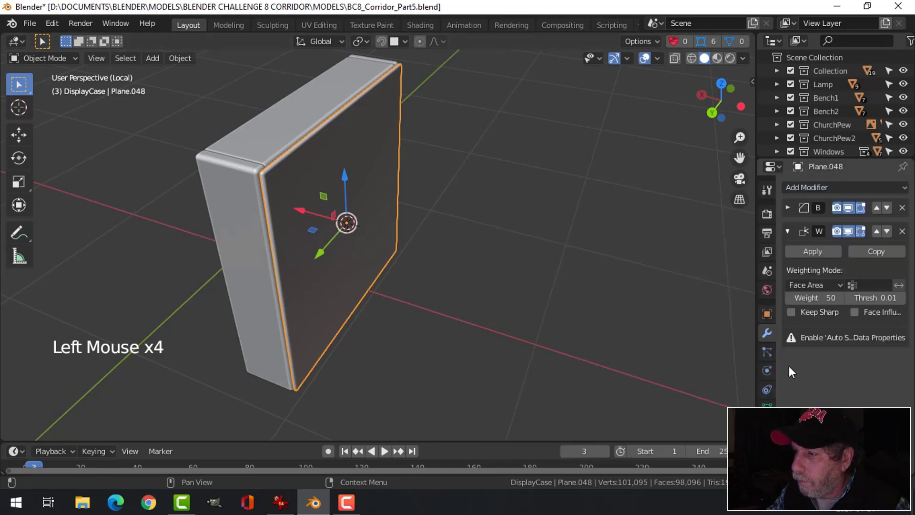
{"action": "left_click", "coordinate": [767, 353]}
{"action": "left_click", "coordinate": [805, 370]}
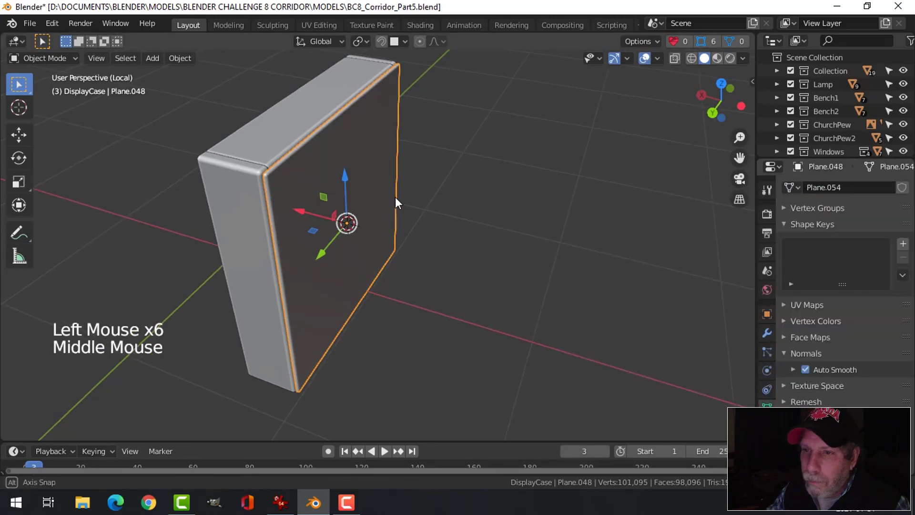
{"action": "middle_click_drag", "start_coordinate": [396, 196], "coordinate": [524, 188]}
{"action": "key", "text": "alt+a"}
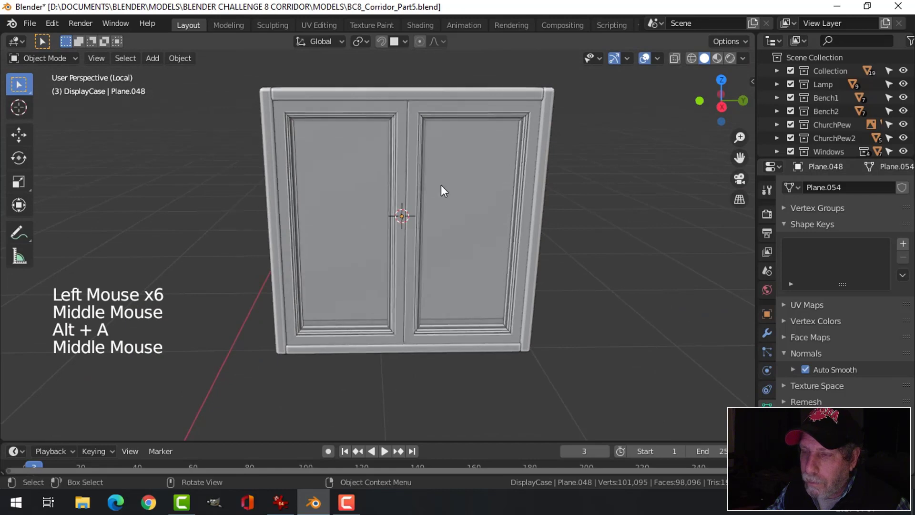
Select the outer faces of both side boards and scale them along Y to about 0.981.
{"action": "middle_click_drag", "start_coordinate": [439, 187], "coordinate": [452, 210], "text": "shift"}
{"action": "mouse_move", "coordinate": [453, 209]}
{"action": "middle_mouse_down"}
{"action": "mouse_move", "coordinate": [465, 229]}
{"action": "mouse_move", "coordinate": [493, 193]}
{"action": "mouse_move", "coordinate": [476, 219]}
{"action": "mouse_move", "coordinate": [484, 218]}
{"action": "mouse_move", "coordinate": [461, 220]}
{"action": "middle_mouse_up"}
{"action": "left_click", "coordinate": [493, 192]}
{"action": "key", "text": "Tab"}
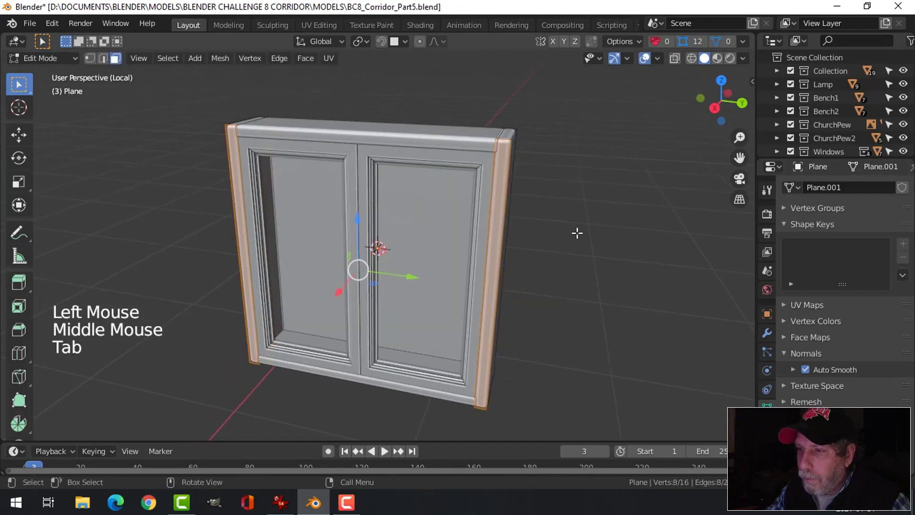
{"action": "middle_click_drag", "start_coordinate": [576, 231], "coordinate": [534, 234]}
{"action": "key", "text": "3"}
{"action": "left_click", "coordinate": [446, 292]}
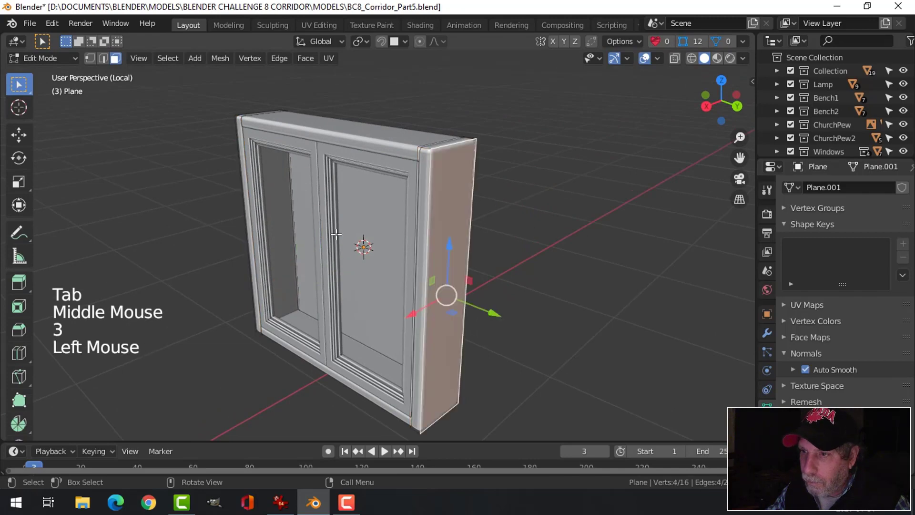
{"action": "middle_click_drag", "start_coordinate": [446, 291], "coordinate": [469, 233]}
{"action": "left_click", "coordinate": [312, 267], "text": "shift"}
{"action": "middle_click_drag", "start_coordinate": [634, 233], "coordinate": [590, 243]}
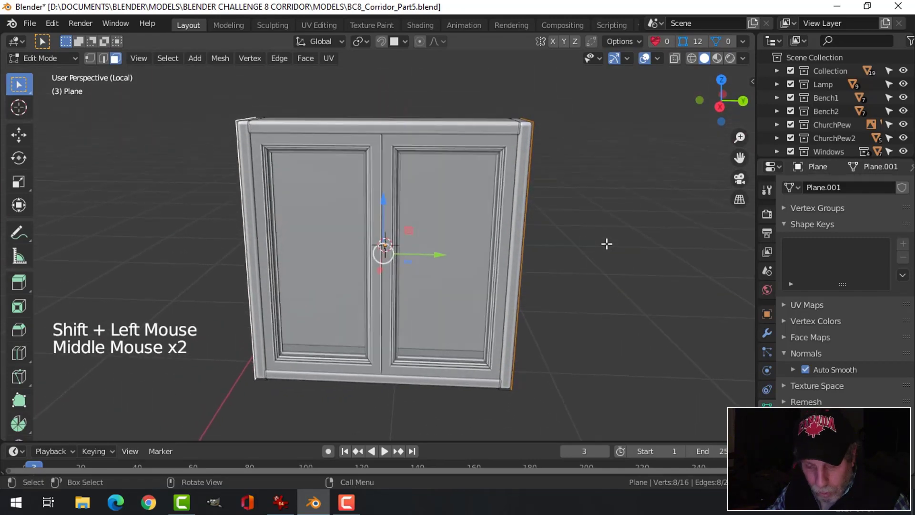
{"action": "key", "text": "s"}
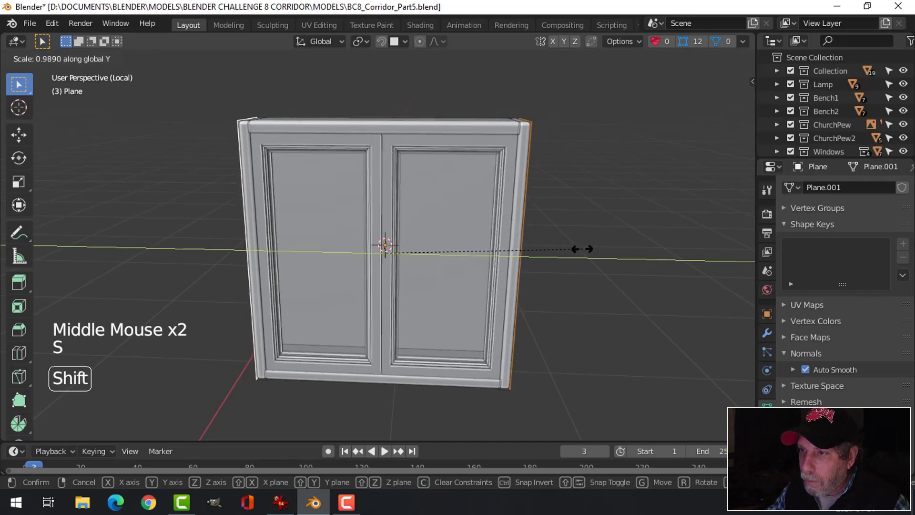
{"action": "left_click", "coordinate": [563, 251]}
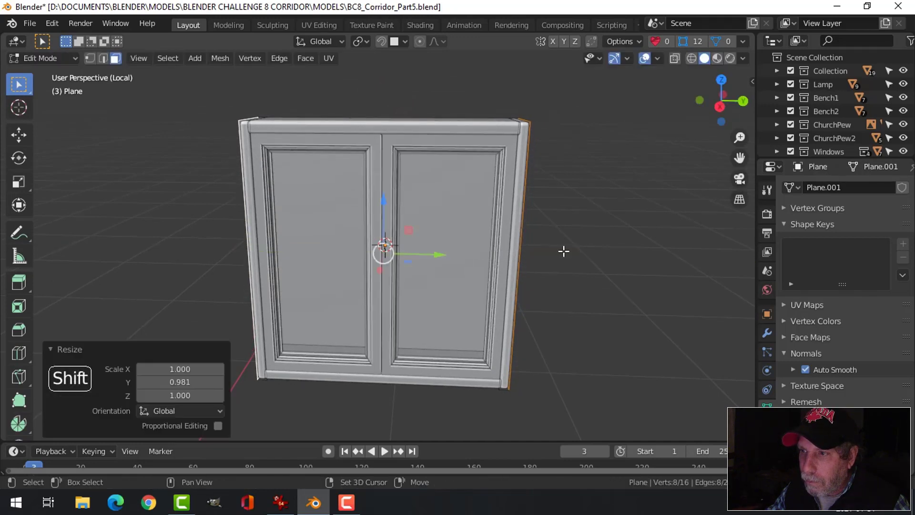
{"action": "key", "text": "alt+a"}
{"action": "key", "text": "Tab"}
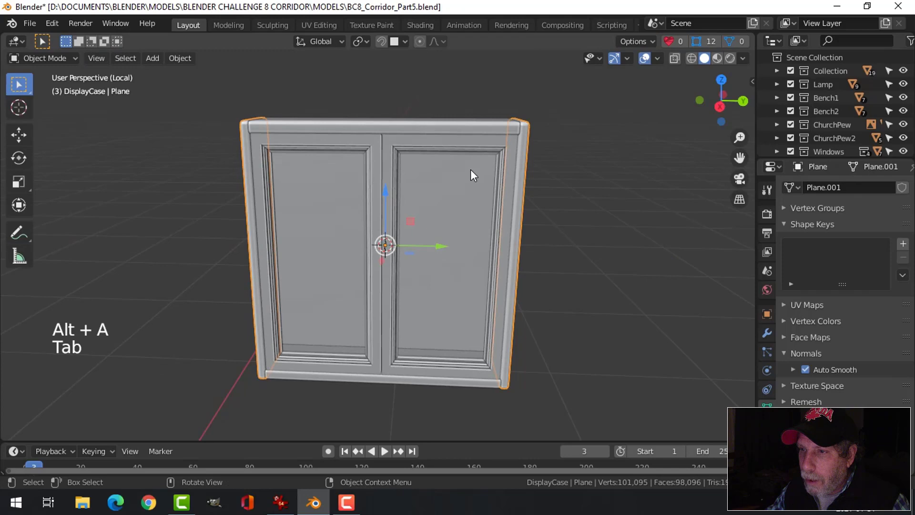
Select the outer faces of the top and bottom boards and scale them along Z to about 0.986.
{"action": "left_click", "coordinate": [440, 125]}
{"action": "key", "text": "Tab"}
{"action": "left_click", "coordinate": [424, 138]}
{"action": "middle_click_drag", "start_coordinate": [459, 137], "coordinate": [424, 279]}
{"action": "left_click", "coordinate": [425, 281], "text": "shift"}
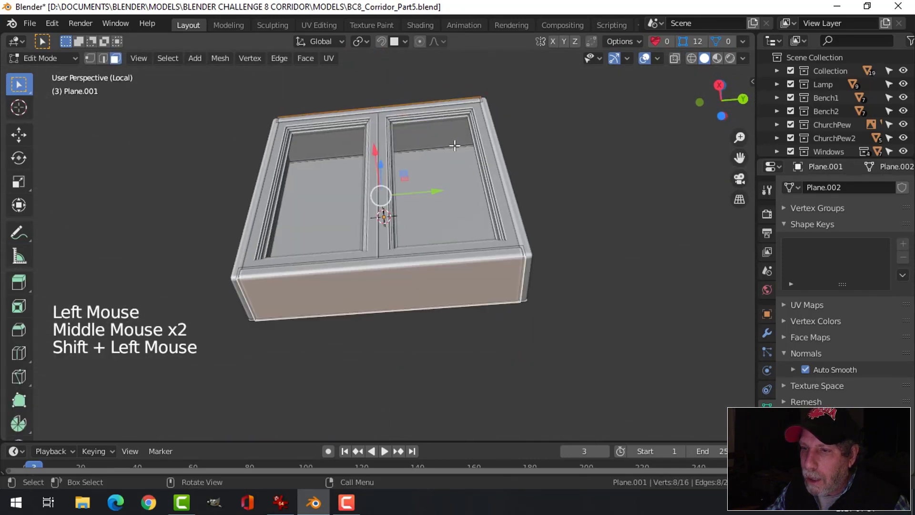
{"action": "middle_click_drag", "start_coordinate": [455, 145], "coordinate": [466, 245]}
{"action": "key", "text": "s"}
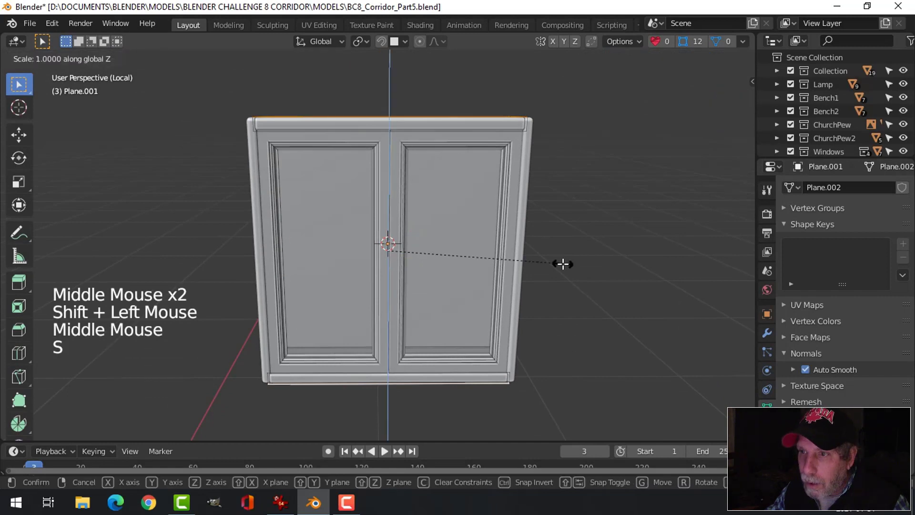
{"action": "key", "text": "shift"}
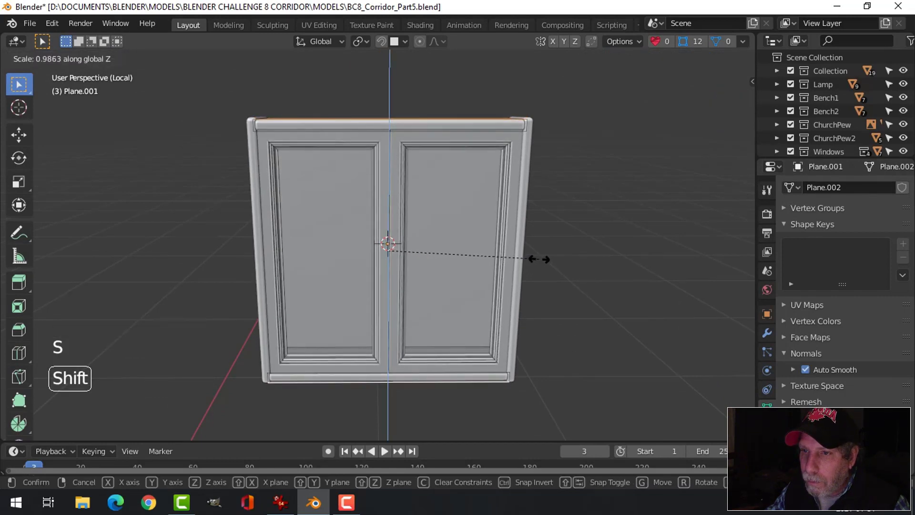
{"action": "left_click", "coordinate": [539, 259]}
{"action": "key", "text": "alt+a"}
{"action": "key", "text": "Tab"}
{"action": "key", "text": "alt+a"}
{"action": "scroll", "coordinate": [459, 252], "scroll_direction": "down", "scroll_amount": 1}
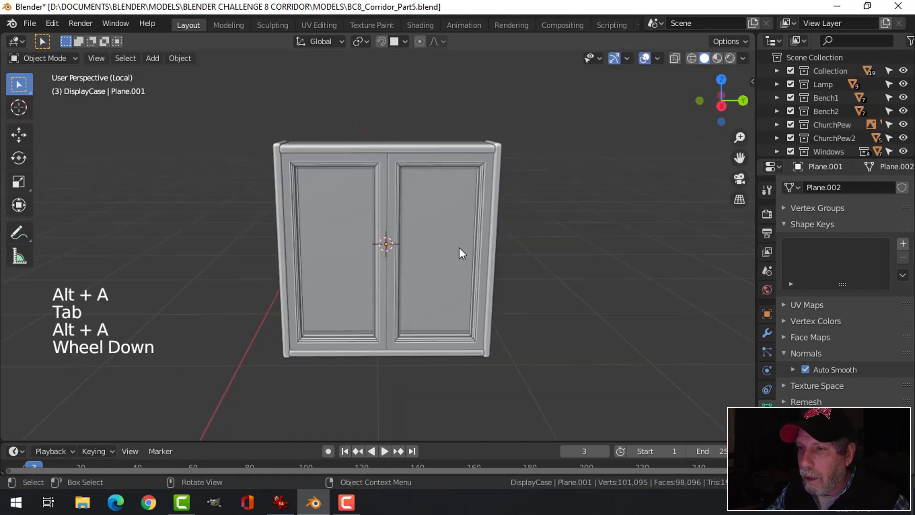
Duplicate the bottom board's inner face, raise the copy to shelf height inside the case, and separate it as its own object.
{"action": "middle_click_drag", "start_coordinate": [459, 247], "coordinate": [321, 244]}
{"action": "scroll", "coordinate": [515, 239], "scroll_direction": "up", "scroll_amount": 1}
{"action": "scroll", "coordinate": [360, 260], "scroll_direction": "up", "scroll_amount": 1}
{"action": "middle_click_drag", "start_coordinate": [321, 244], "coordinate": [419, 217]}
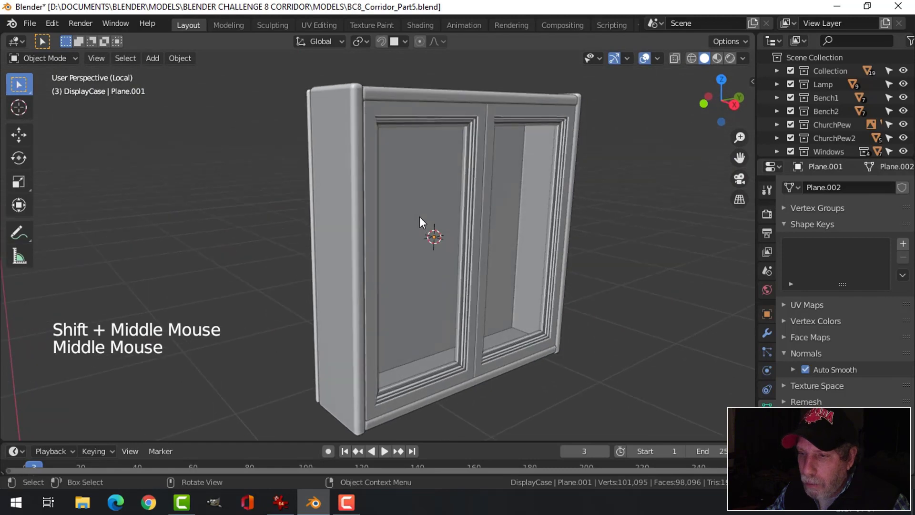
{"action": "scroll", "coordinate": [486, 221], "scroll_direction": "up", "scroll_amount": 2}
{"action": "middle_click_drag", "start_coordinate": [485, 222], "coordinate": [457, 262]}
{"action": "left_click", "coordinate": [476, 254]}
{"action": "key", "text": "Tab"}
{"action": "key", "text": "3"}
{"action": "left_click", "coordinate": [469, 237]}
{"action": "key", "text": "shift+d"}
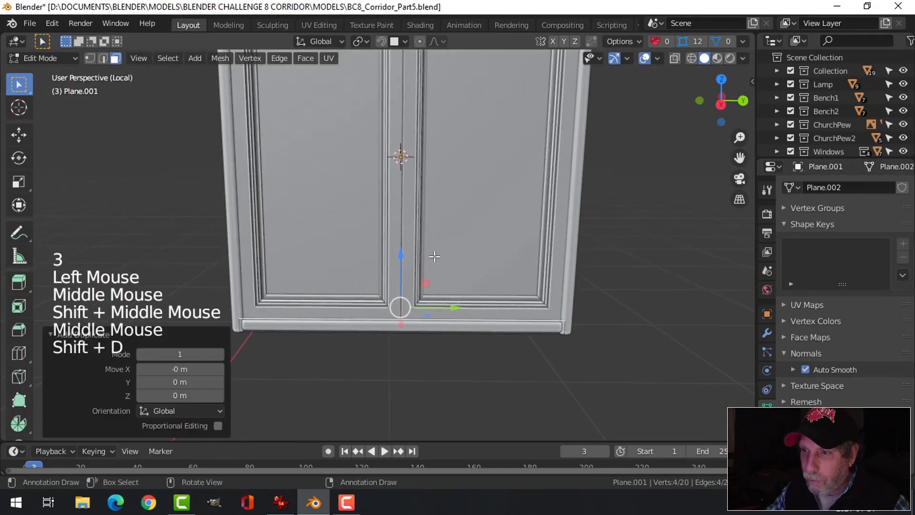
{"action": "left_click", "coordinate": [405, 200]}
{"action": "middle_click_drag", "start_coordinate": [405, 200], "coordinate": [524, 204]}
{"action": "key", "text": "p"}
{"action": "left_click", "coordinate": [526, 204]}
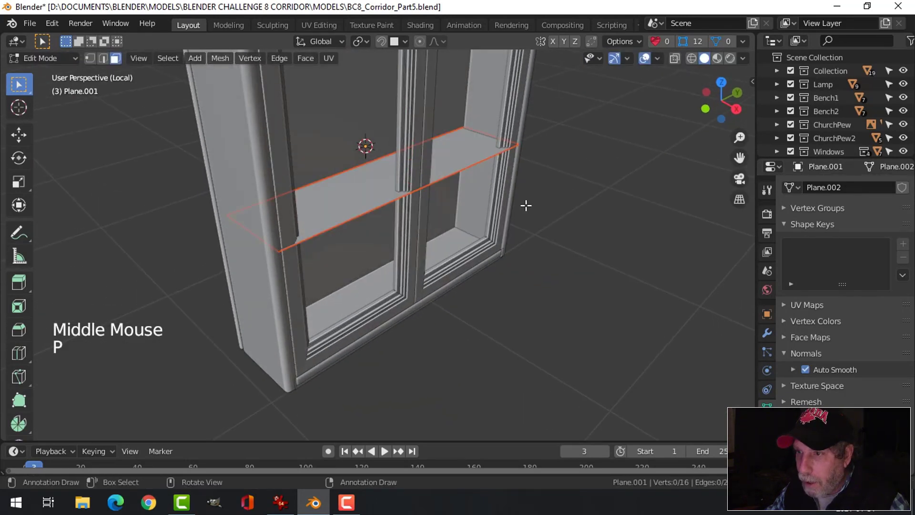
Extrude the shelf plane about 0.021 m to give it thickness and recalculate its normals outside.
{"action": "key", "text": "Tab"}
{"action": "left_click", "coordinate": [458, 173]}
{"action": "key", "text": "Tab"}
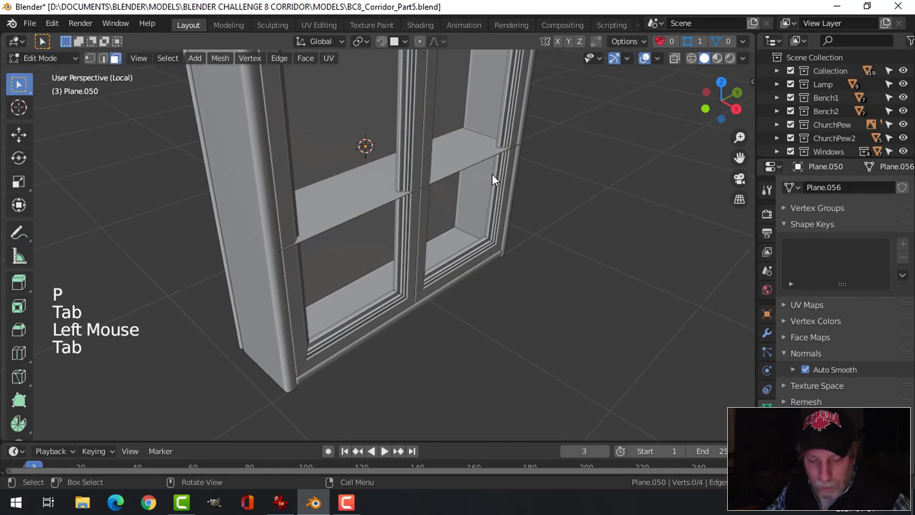
{"action": "key", "text": "2"}
{"action": "left_click", "coordinate": [455, 172]}
{"action": "middle_click_drag", "start_coordinate": [455, 172], "coordinate": [533, 208]}
{"action": "left_click_drag", "start_coordinate": [455, 208], "coordinate": [451, 203]}
{"action": "mouse_move", "coordinate": [450, 204]}
{"action": "middle_mouse_down"}
{"action": "mouse_move", "coordinate": [509, 201]}
{"action": "mouse_move", "coordinate": [519, 183]}
{"action": "mouse_move", "coordinate": [261, 206]}
{"action": "mouse_move", "coordinate": [253, 193]}
{"action": "mouse_move", "coordinate": [468, 202]}
{"action": "middle_mouse_up"}
{"action": "key", "text": "a"}
{"action": "key", "text": "e"}
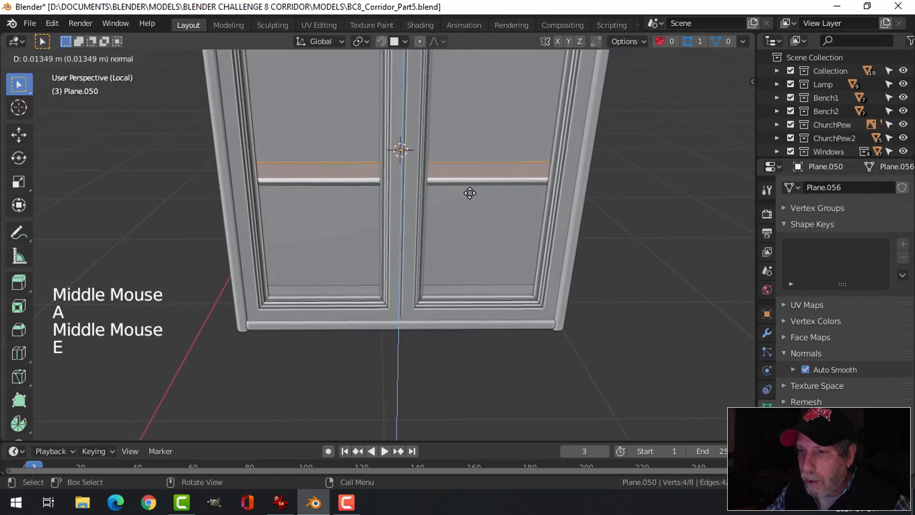
{"action": "left_click", "coordinate": [468, 190]}
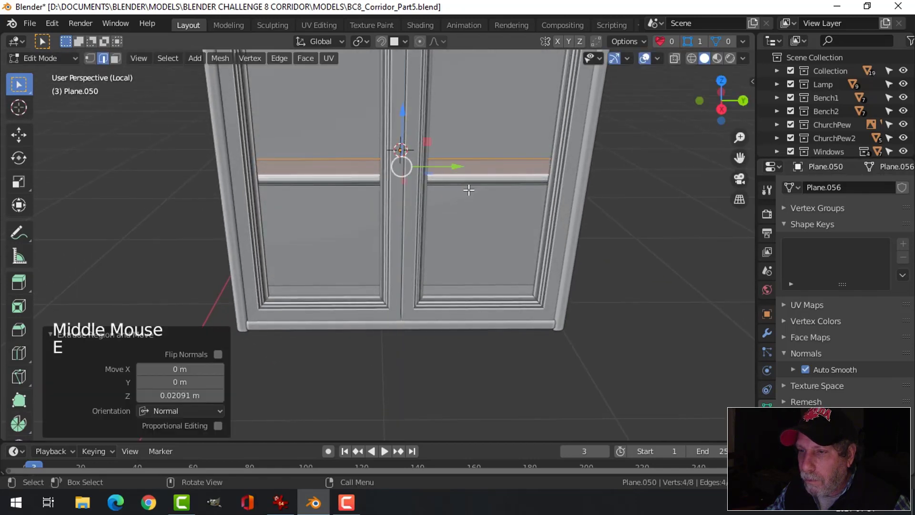
{"action": "key", "text": "a"}
{"action": "key", "text": "alt+n"}
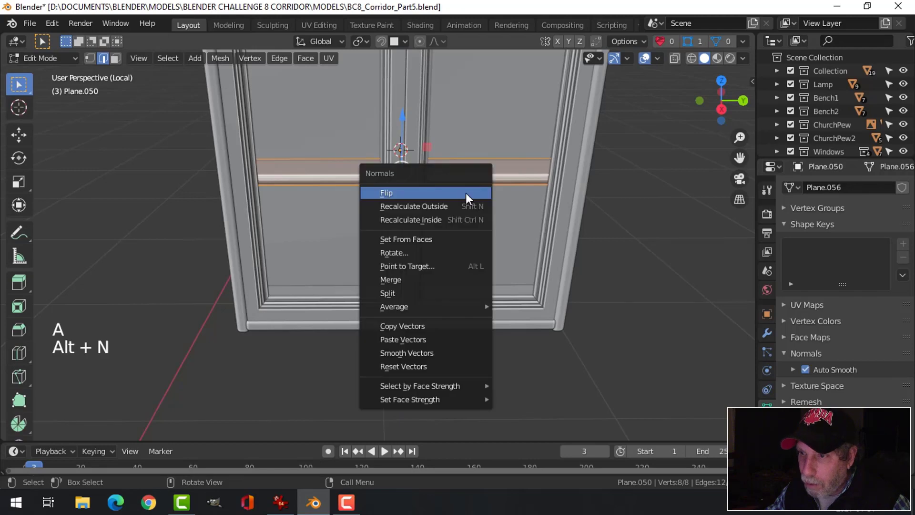
{"action": "left_click", "coordinate": [458, 205]}
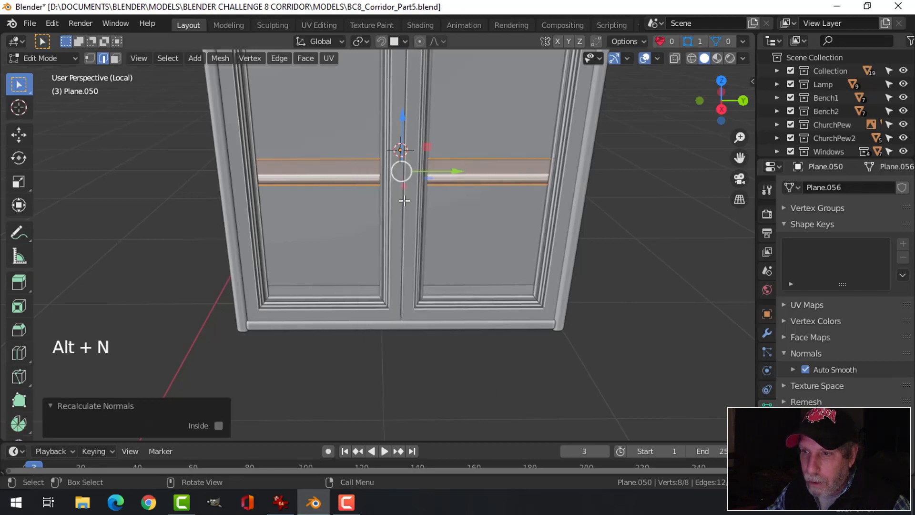
Bevel the shelf's front edges with one segment and a width of about 0.011 m.
{"action": "key", "text": "2"}
{"action": "mouse_move", "coordinate": [403, 200]}
{"action": "middle_mouse_down"}
{"action": "mouse_move", "coordinate": [379, 208]}
{"action": "mouse_move", "coordinate": [438, 223]}
{"action": "middle_mouse_up"}
{"action": "key", "text": "alt+a"}
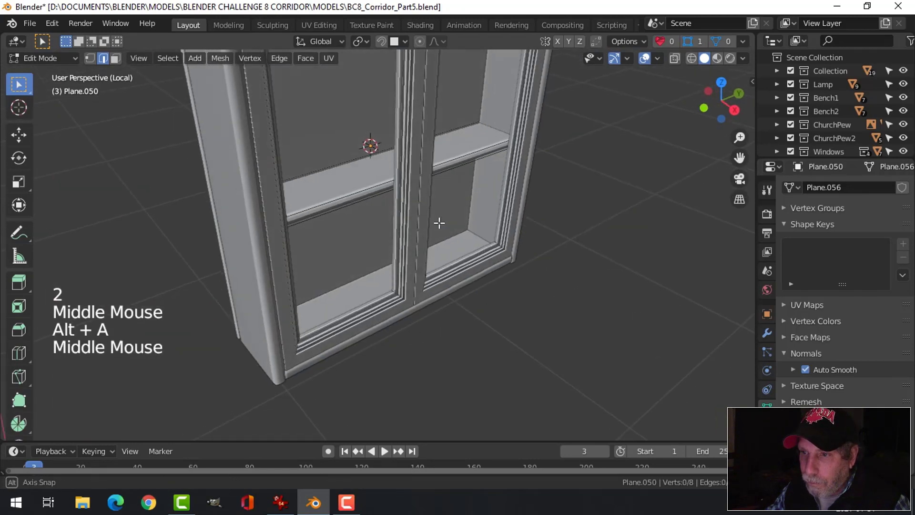
{"action": "scroll", "coordinate": [358, 191], "scroll_direction": "up", "scroll_amount": 2}
{"action": "left_click", "coordinate": [415, 190]}
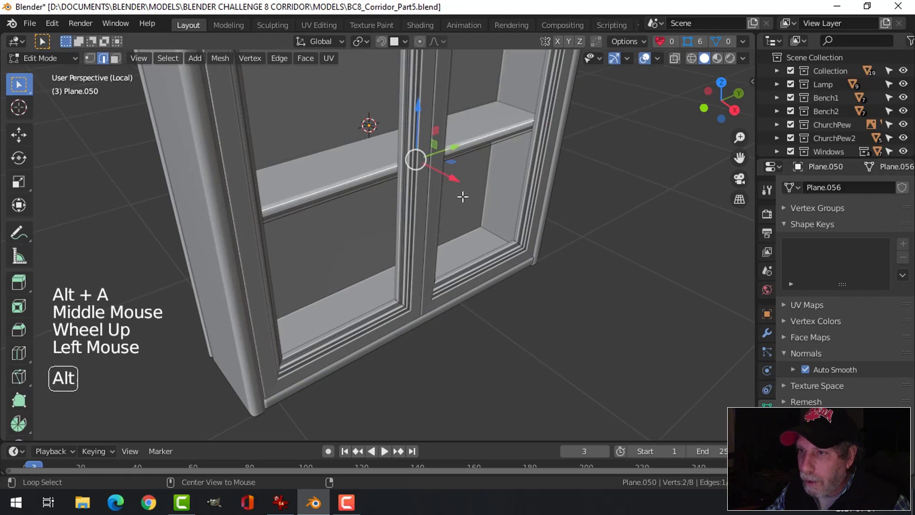
{"action": "key", "text": "Tab"}
{"action": "middle_click_drag", "start_coordinate": [515, 202], "coordinate": [418, 185]}
{"action": "key", "text": "alt+a"}
{"action": "left_click", "coordinate": [507, 195]}
{"action": "key", "text": "Tab"}
{"action": "middle_click_drag", "start_coordinate": [507, 195], "coordinate": [483, 210]}
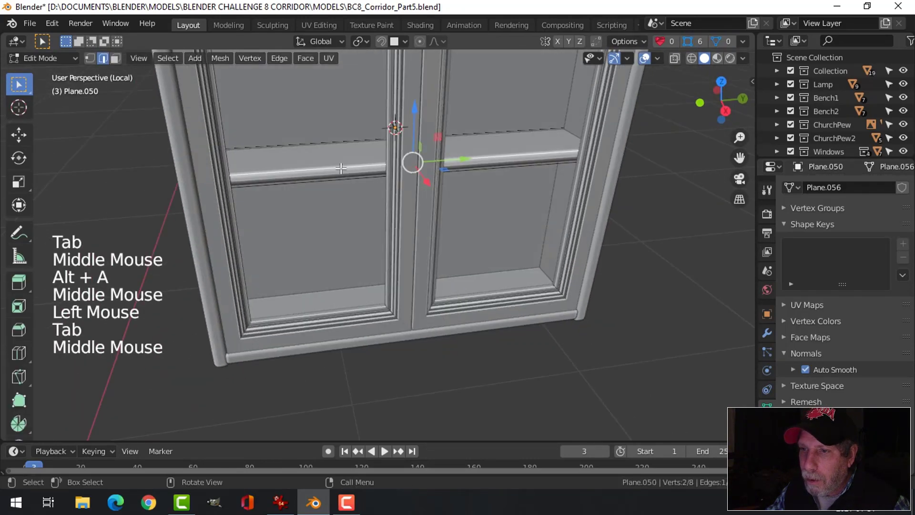
{"action": "left_click", "coordinate": [341, 168], "text": "alt+shift"}
{"action": "key", "text": "ctrl+b"}
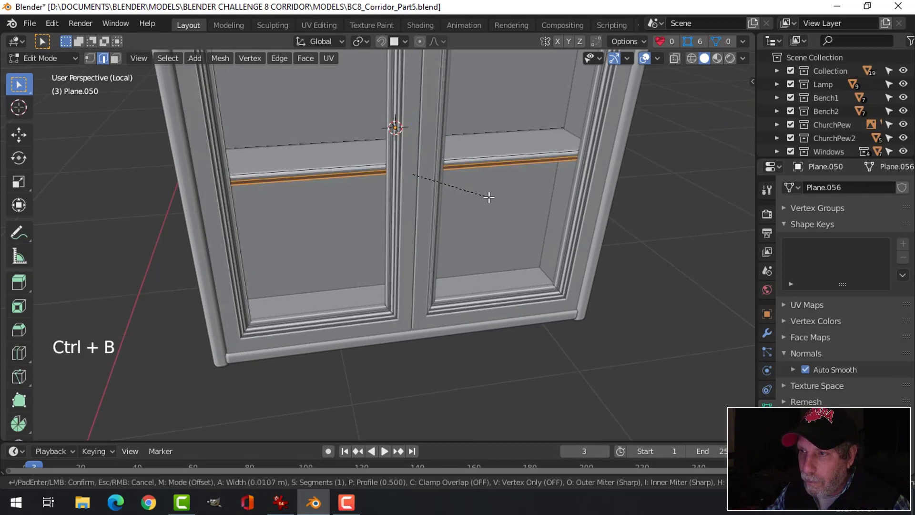
{"action": "left_click", "coordinate": [489, 197]}
{"action": "key", "text": "Tab"}
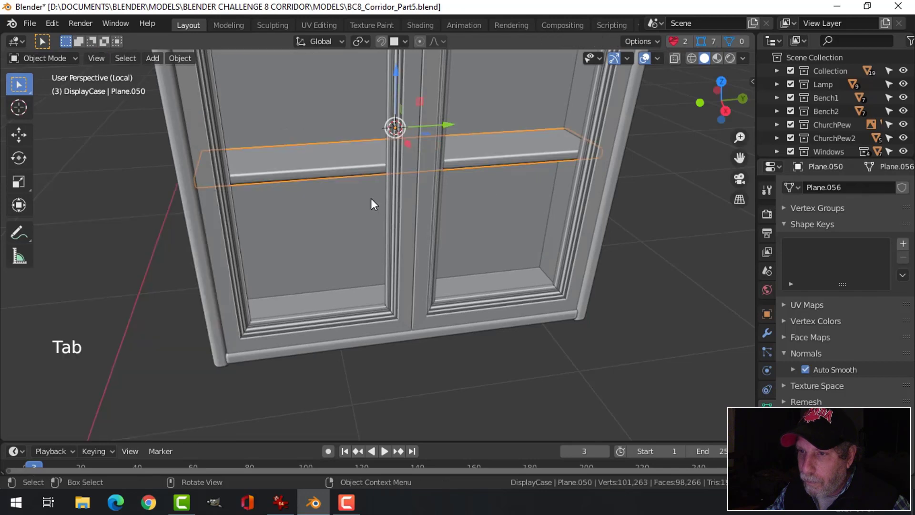
Isolate the shelf by hiding the other objects and delete its two end faces.
{"action": "middle_click_drag", "start_coordinate": [371, 198], "coordinate": [418, 205]}
{"action": "key", "text": "alt+a"}
{"action": "scroll", "coordinate": [404, 197], "scroll_direction": "down", "scroll_amount": 2}
{"action": "left_click", "coordinate": [435, 197]}
{"action": "scroll", "coordinate": [435, 197], "scroll_direction": "down", "scroll_amount": 1}
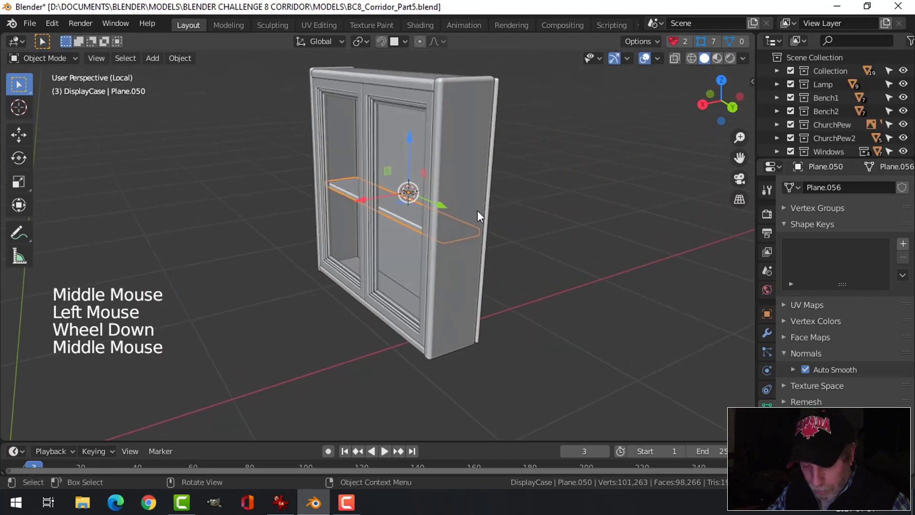
{"action": "key", "text": "shift+h"}
{"action": "key", "text": "Tab"}
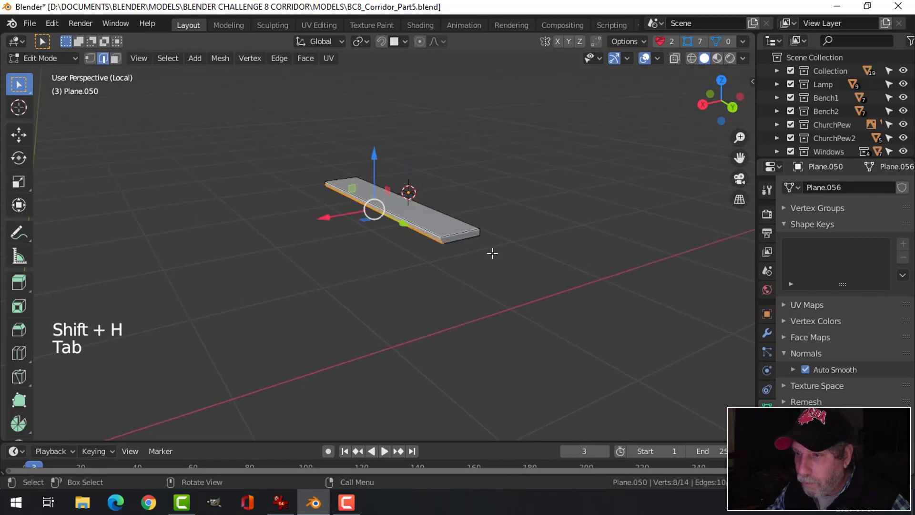
{"action": "scroll", "coordinate": [496, 241], "scroll_direction": "up", "scroll_amount": 2}
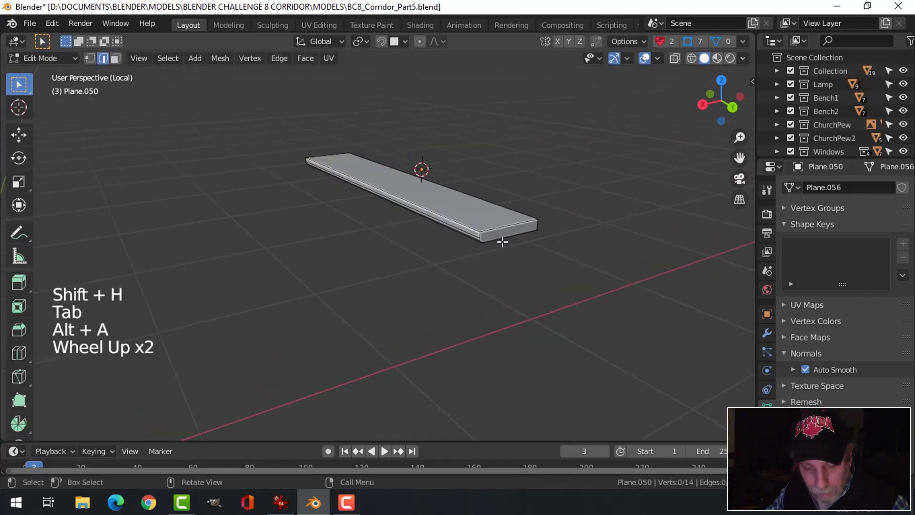
{"action": "middle_click_drag", "start_coordinate": [414, 247], "coordinate": [359, 253]}
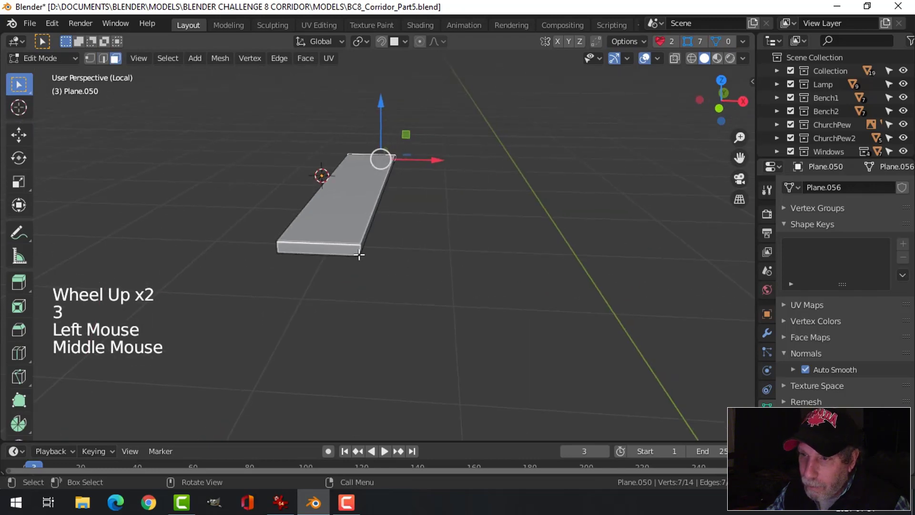
{"action": "left_click", "coordinate": [351, 249], "text": "shift"}
{"action": "key", "text": "x"}
{"action": "left_click", "coordinate": [351, 250]}
{"action": "middle_click_drag", "start_coordinate": [496, 227], "coordinate": [428, 239]}
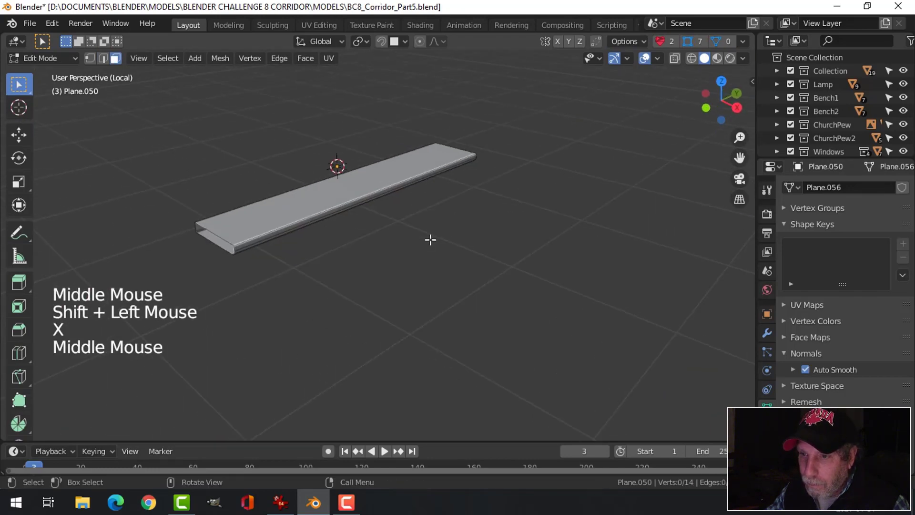
Delete the shelf's hidden back face and return to Object Mode.
{"action": "key", "text": "Tab"}
{"action": "middle_click_drag", "start_coordinate": [348, 235], "coordinate": [464, 251]}
{"action": "key", "text": "Tab"}
{"action": "left_click", "coordinate": [452, 263]}
{"action": "key", "text": "x"}
{"action": "left_click", "coordinate": [452, 264]}
{"action": "key", "text": "Tab"}
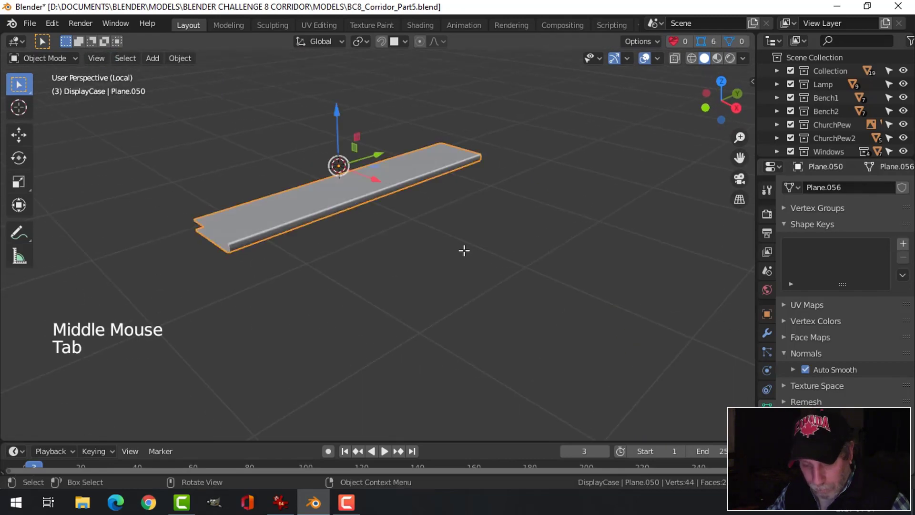
Unhide the rest of the display case and select only the shelf.
{"action": "key", "text": "alt+h"}
{"action": "key", "text": "alt+a"}
{"action": "mouse_move", "coordinate": [466, 249]}
{"action": "middle_mouse_down"}
{"action": "mouse_move", "coordinate": [399, 233]}
{"action": "mouse_move", "coordinate": [384, 241]}
{"action": "mouse_move", "coordinate": [457, 235]}
{"action": "middle_mouse_up"}
{"action": "left_click", "coordinate": [524, 220]}
{"action": "middle_click_drag", "start_coordinate": [575, 210], "coordinate": [516, 202]}
{"action": "key", "text": "alt+a"}
{"action": "left_click", "coordinate": [515, 207]}
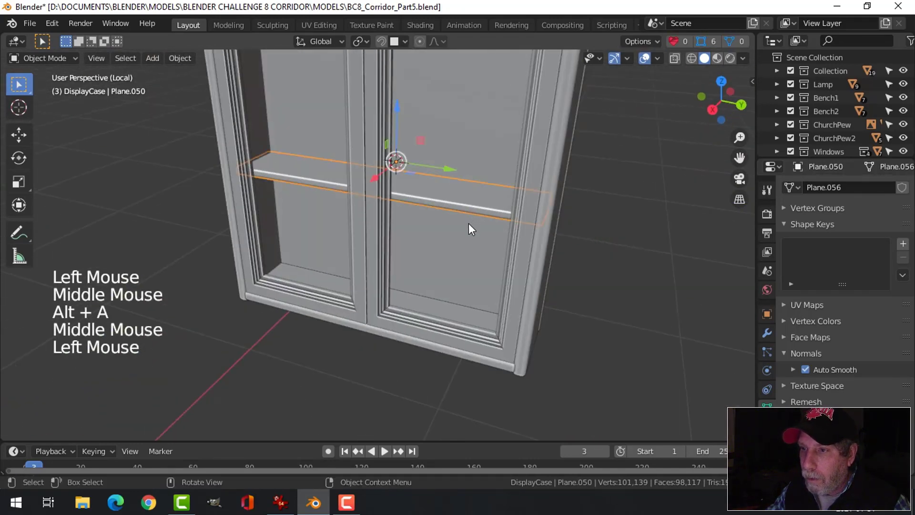
Move the shelf up about 0.171 m along Z into the upper part of the case.
{"action": "scroll", "coordinate": [458, 229], "scroll_direction": "down", "scroll_amount": 3}
{"action": "middle_click_drag", "start_coordinate": [443, 239], "coordinate": [436, 171], "text": "shift"}
{"action": "left_click_drag", "start_coordinate": [411, 148], "coordinate": [415, 117]}
{"action": "middle_click_drag", "start_coordinate": [601, 149], "coordinate": [517, 182], "text": "shift"}
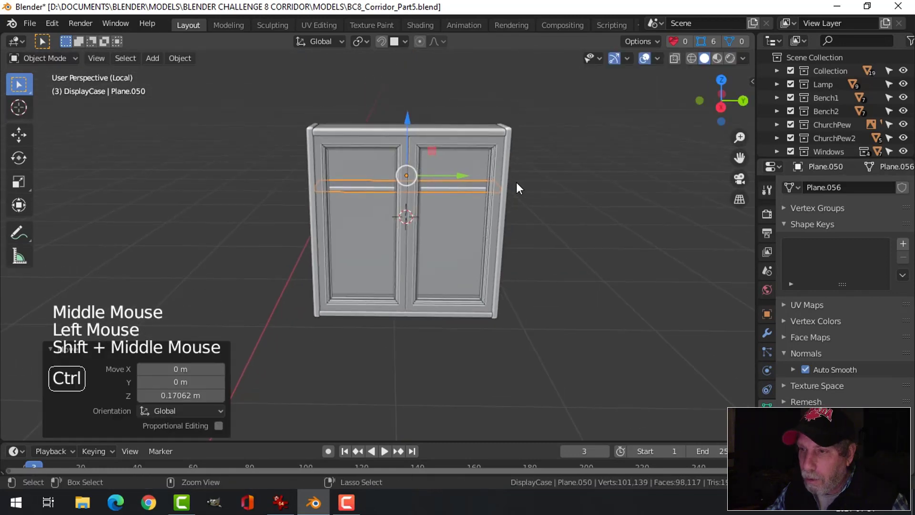
Save the file and apply the shelf's rotation and scale.
{"action": "key", "text": "ctrl+s"}
{"action": "key", "text": "ctrl+a"}
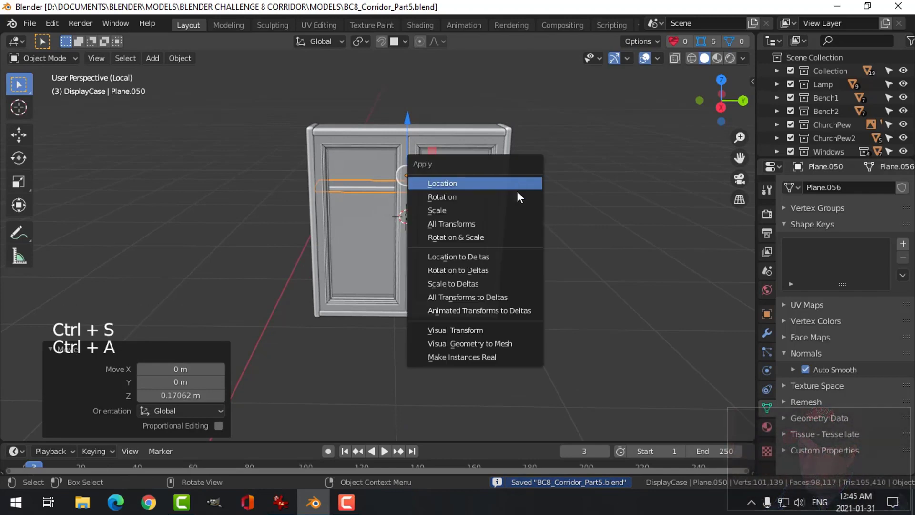
{"action": "left_click", "coordinate": [502, 233]}
Add an Array modifier to the shelf with a relative Z offset of -7.9.
{"action": "left_click", "coordinate": [767, 332]}
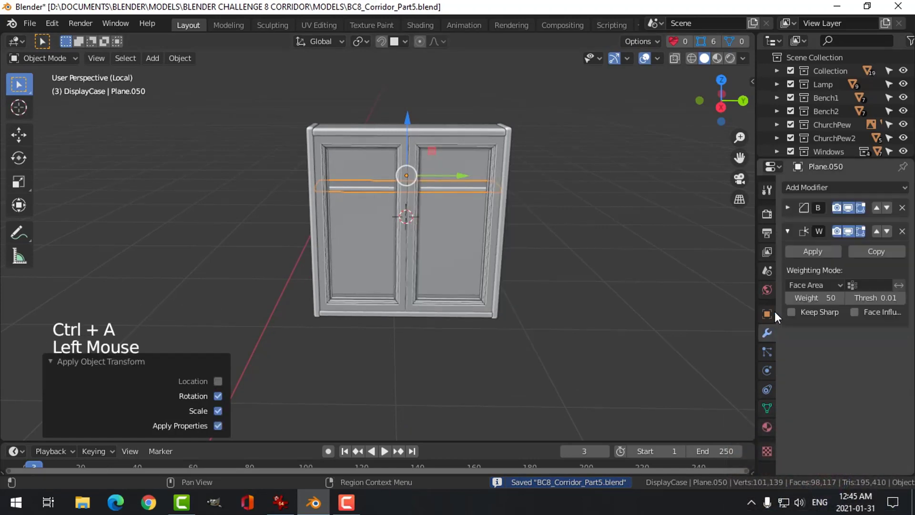
{"action": "left_click", "coordinate": [803, 187]}
{"action": "left_click", "coordinate": [647, 218]}
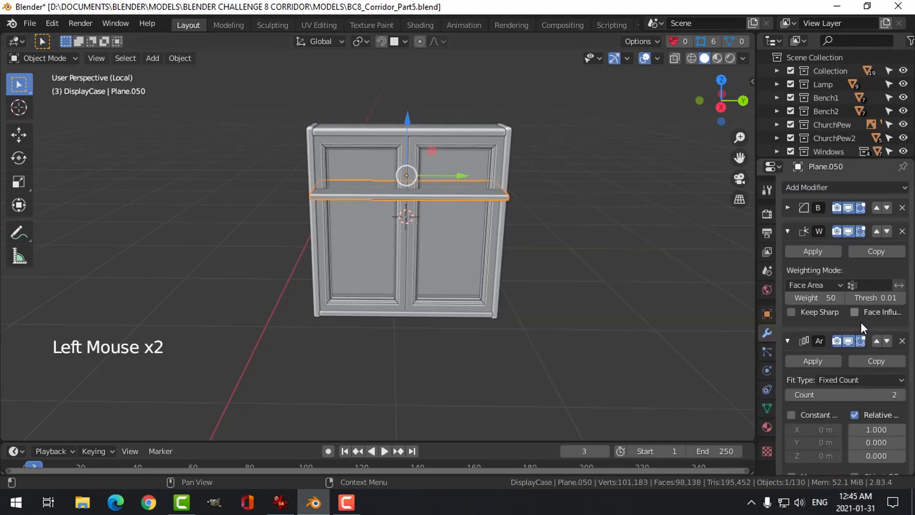
{"action": "left_click_drag", "start_coordinate": [876, 455], "coordinate": [834, 456]}
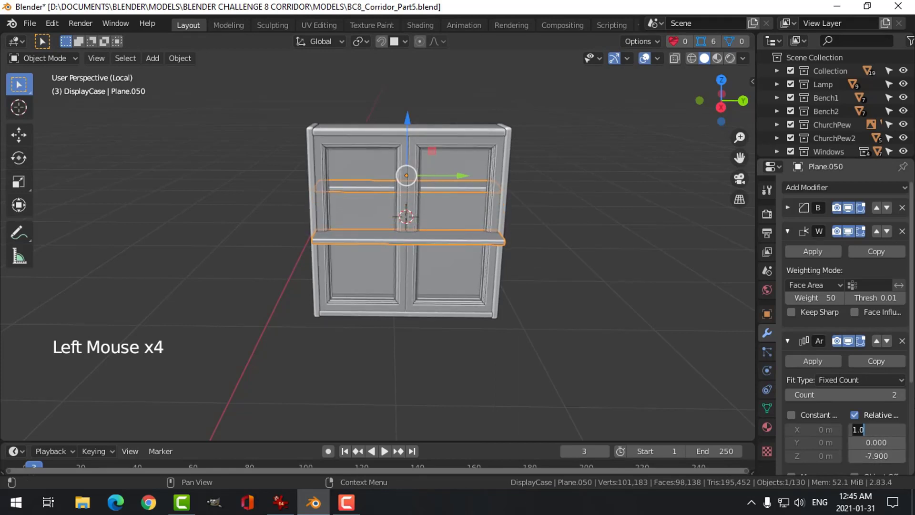
Set the shelf array's relative offset to 0 in X and -11.1 in Z, and shift the shelves slightly along Z.
{"action": "key", "text": "Return"}
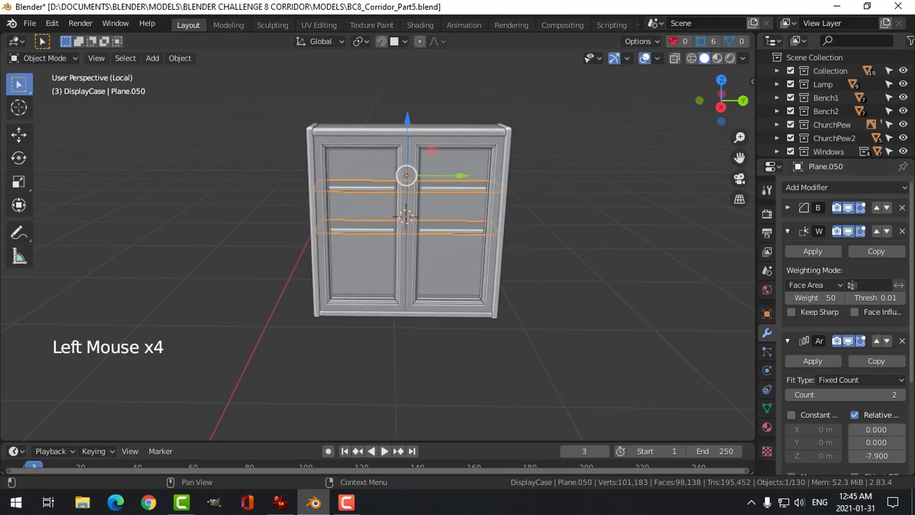
{"action": "middle_click_drag", "start_coordinate": [452, 230], "coordinate": [458, 230]}
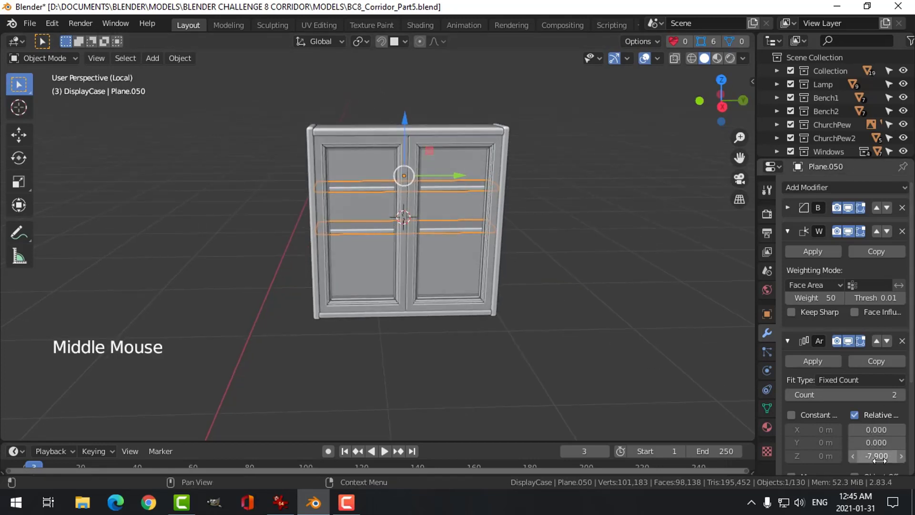
{"action": "left_click_drag", "start_coordinate": [875, 456], "coordinate": [853, 456]}
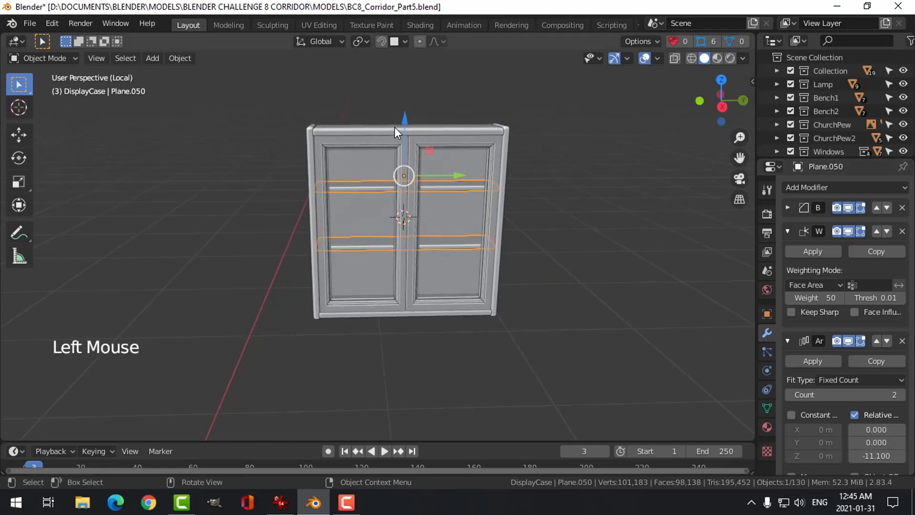
{"action": "left_click_drag", "start_coordinate": [403, 120], "coordinate": [407, 123]}
{"action": "key", "text": "alt+a"}
Add a centred lengthwise loop cut to the cabinet's side panels and bevel it into two parallel edges.
{"action": "middle_click_drag", "start_coordinate": [388, 228], "coordinate": [288, 239]}
{"action": "scroll", "coordinate": [465, 222], "scroll_direction": "up", "scroll_amount": 2}
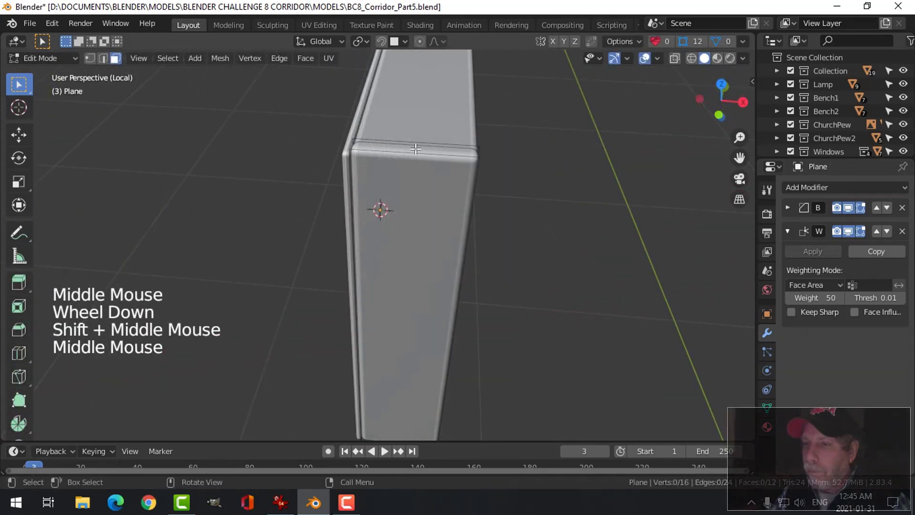
{"action": "key", "text": "ctrl+r"}
{"action": "left_click", "coordinate": [412, 238]}
{"action": "right_click", "coordinate": [517, 180]}
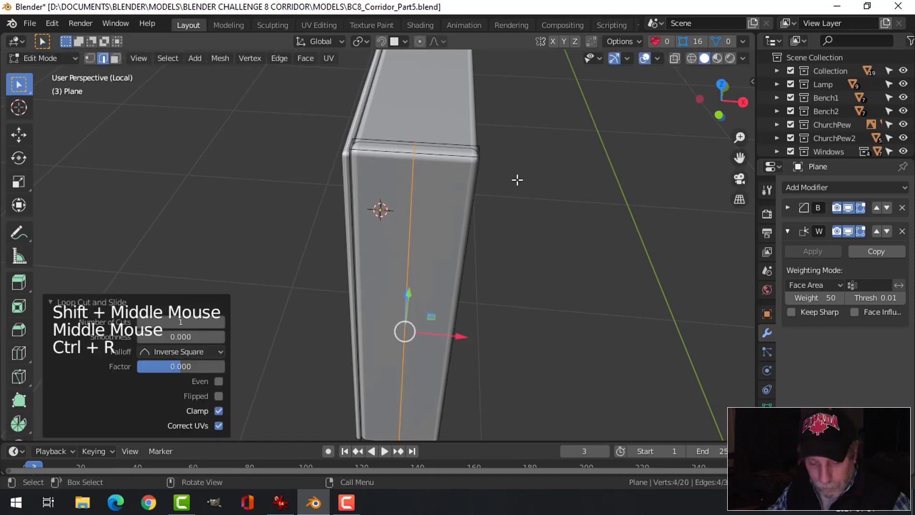
{"action": "key", "text": "ctrl+b"}
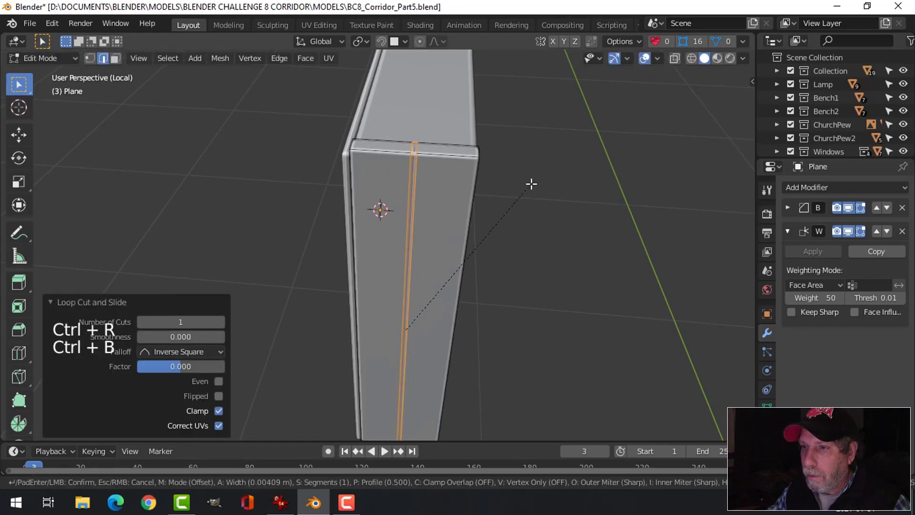
{"action": "left_click", "coordinate": [576, 181]}
{"action": "key", "text": "Tab"}
{"action": "middle_click_drag", "start_coordinate": [563, 179], "coordinate": [456, 181]}
{"action": "key", "text": "alt+a"}
{"action": "scroll", "coordinate": [419, 147], "scroll_direction": "down", "scroll_amount": 2}
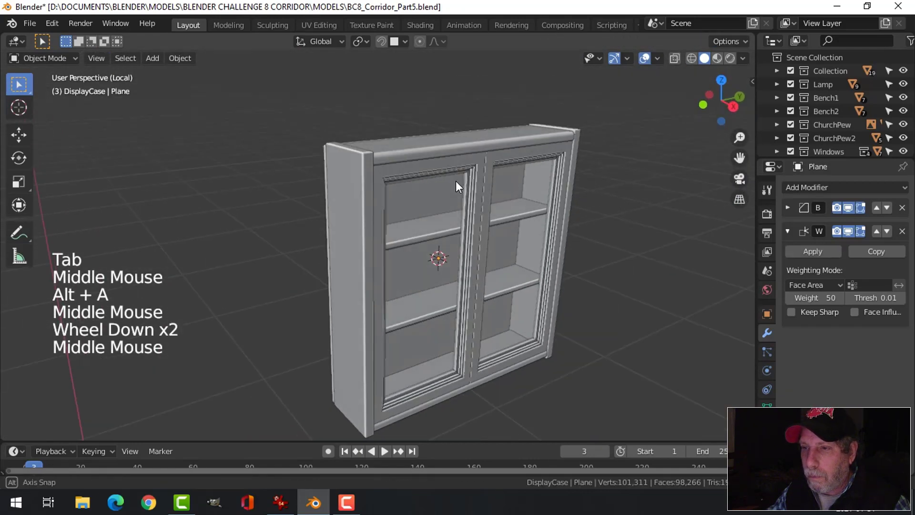
Turn off the Cavity effect in the viewport shading and check the cabinet's surfaces.
{"action": "left_click", "coordinate": [743, 57]}
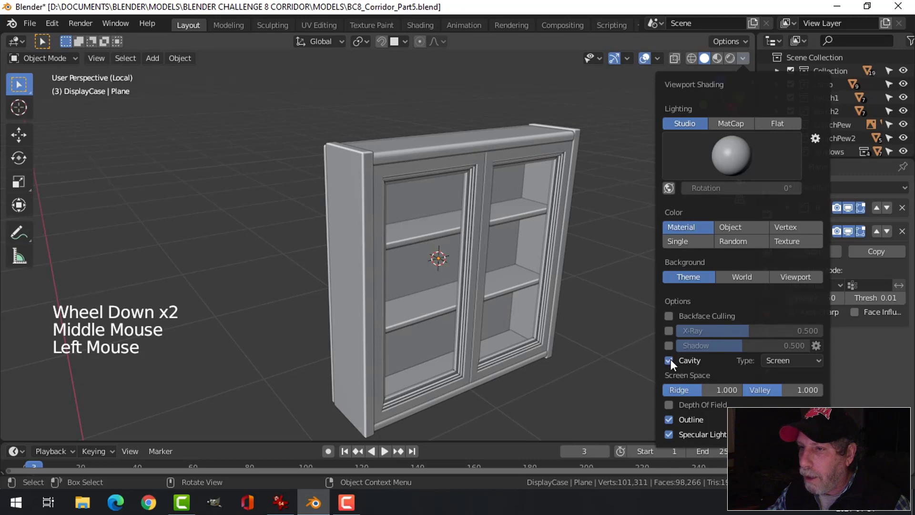
{"action": "scroll", "coordinate": [398, 191], "scroll_direction": "up", "scroll_amount": 2}
{"action": "middle_click_drag", "start_coordinate": [398, 191], "coordinate": [427, 191]}
{"action": "scroll", "coordinate": [380, 213], "scroll_direction": "up", "scroll_amount": 3}
{"action": "scroll", "coordinate": [380, 213], "scroll_direction": "down", "scroll_amount": 2}
{"action": "scroll", "coordinate": [378, 207], "scroll_direction": "down", "scroll_amount": 2}
{"action": "scroll", "coordinate": [428, 191], "scroll_direction": "down", "scroll_amount": 2}
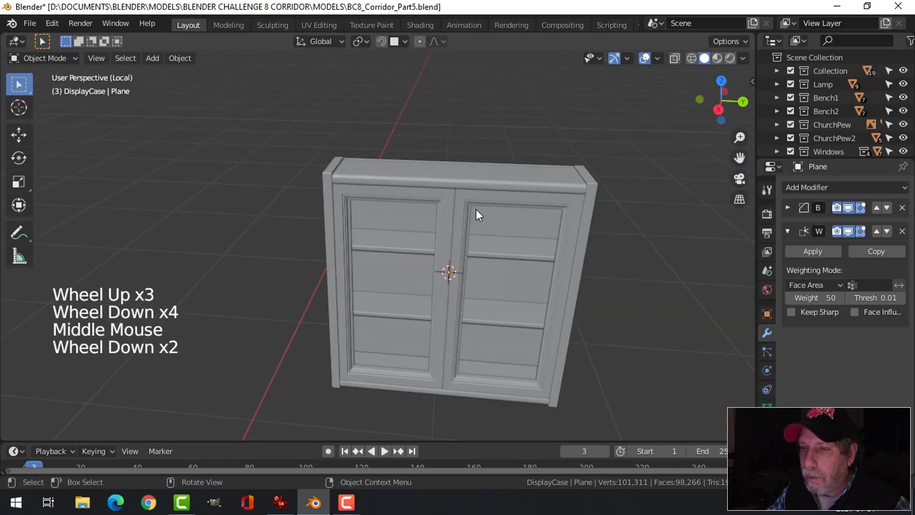
Add a centred loop cut along the length of the cabinet's top and bottom panels and bevel it into two wide-spaced edges.
{"action": "middle_click_drag", "start_coordinate": [476, 209], "coordinate": [452, 214], "text": "shift"}
{"action": "middle_click_drag", "start_coordinate": [453, 213], "coordinate": [430, 198]}
{"action": "left_click", "coordinate": [401, 181]}
{"action": "key", "text": "Tab"}
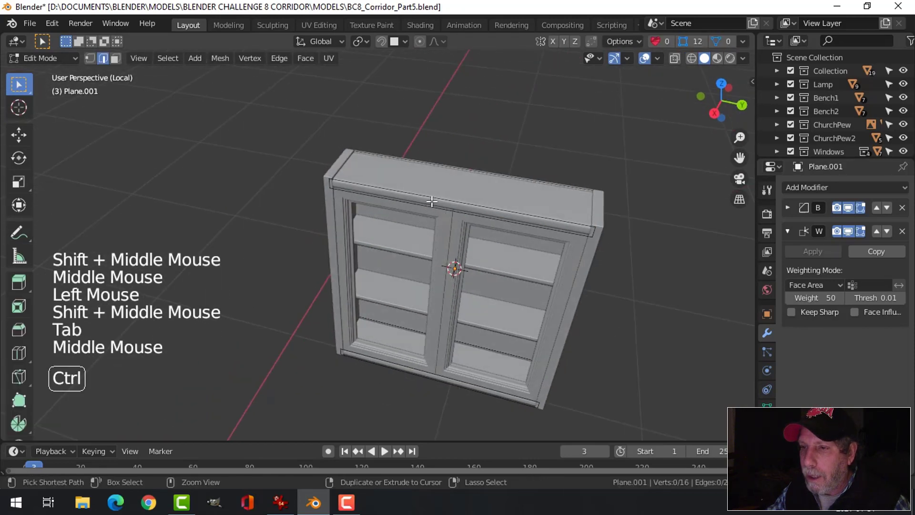
{"action": "key", "text": "ctrl+r"}
{"action": "left_click", "coordinate": [431, 201]}
{"action": "right_click", "coordinate": [431, 201]}
{"action": "key", "text": "ctrl+b"}
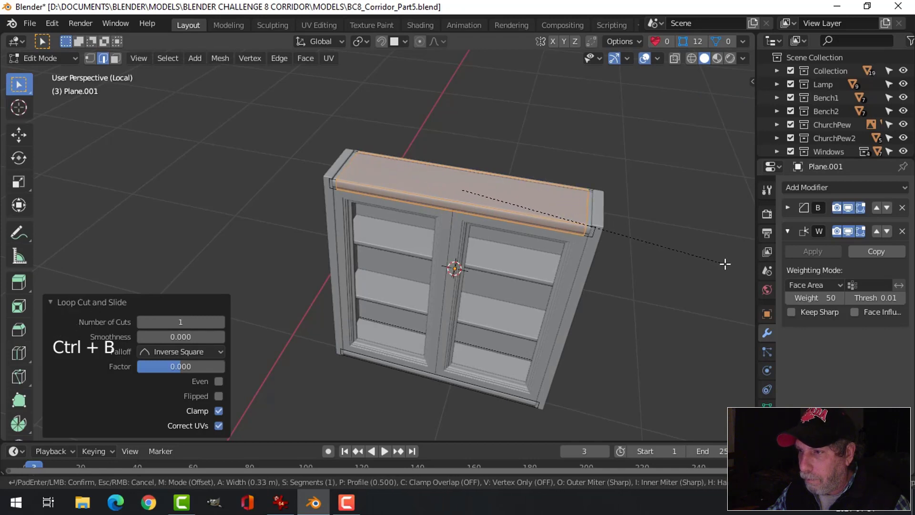
{"action": "left_click", "coordinate": [639, 259]}
{"action": "key", "text": "Tab"}
{"action": "scroll", "coordinate": [573, 262], "scroll_direction": "up", "scroll_amount": 2}
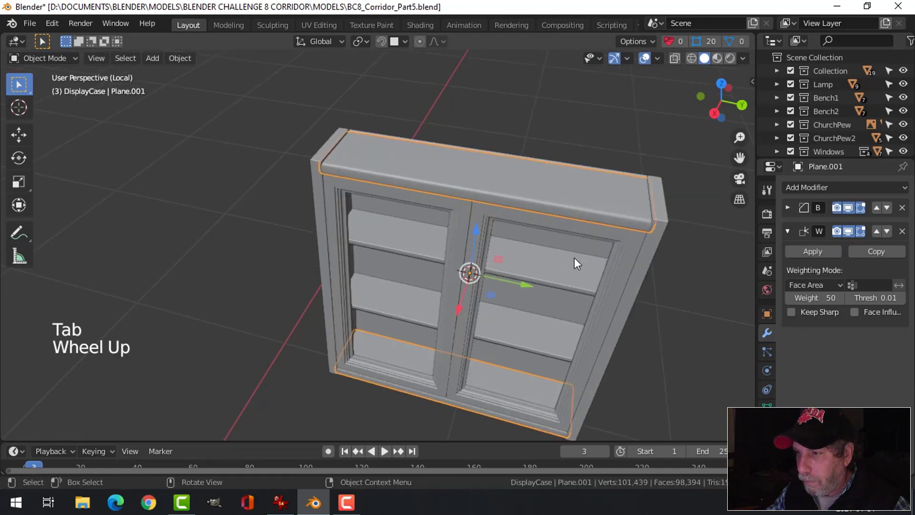
{"action": "key", "text": "alt+a"}
{"action": "middle_click_drag", "start_coordinate": [602, 262], "coordinate": [567, 241]}
{"action": "scroll", "coordinate": [616, 251], "scroll_direction": "up", "scroll_amount": 1}
Return to the bevelled selection of the top and bottom panels and scale it along Y by about 1.014.
{"action": "key", "text": "ctrl+z"}
{"action": "key", "text": "ctrl+z"}
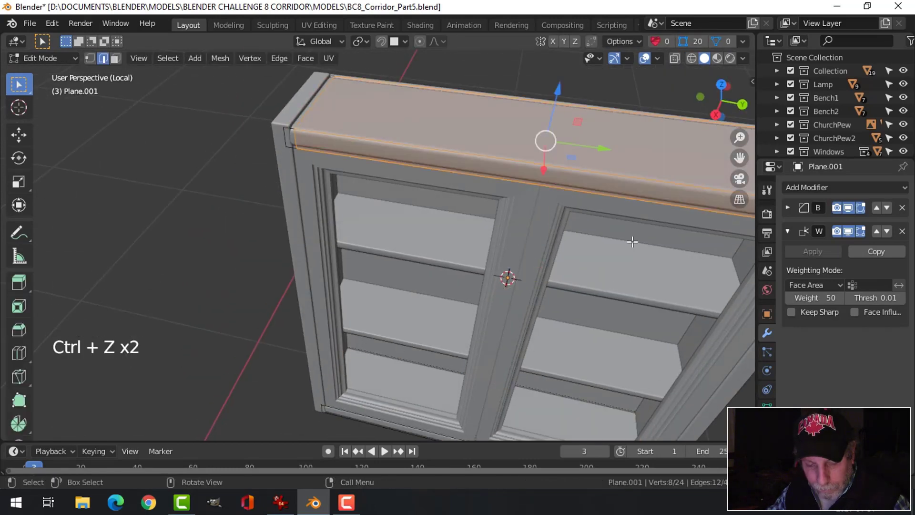
{"action": "key", "text": "s"}
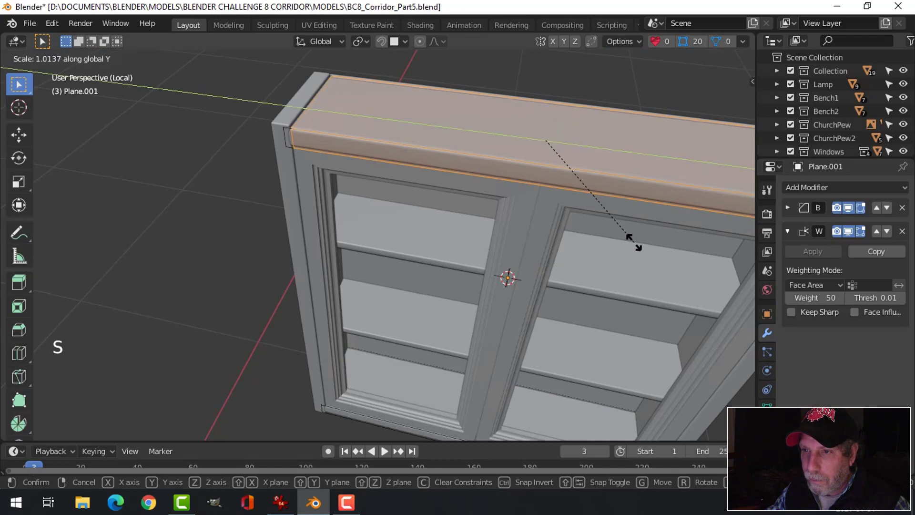
{"action": "left_click", "coordinate": [634, 241]}
{"action": "key", "text": "Tab"}
{"action": "key", "text": "alt+a"}
Reopen the top and bottom panels' mesh for editing with nothing selected.
{"action": "scroll", "coordinate": [487, 228], "scroll_direction": "down", "scroll_amount": 3}
{"action": "middle_click_drag", "start_coordinate": [487, 227], "coordinate": [394, 133]}
{"action": "scroll", "coordinate": [496, 208], "scroll_direction": "up", "scroll_amount": 2}
{"action": "scroll", "coordinate": [547, 241], "scroll_direction": "up", "scroll_amount": 1}
{"action": "left_click", "coordinate": [394, 133]}
{"action": "key", "text": "Tab"}
{"action": "key", "text": "a"}
{"action": "middle_click_drag", "start_coordinate": [543, 178], "coordinate": [457, 190]}
{"action": "key", "text": "alt+a"}
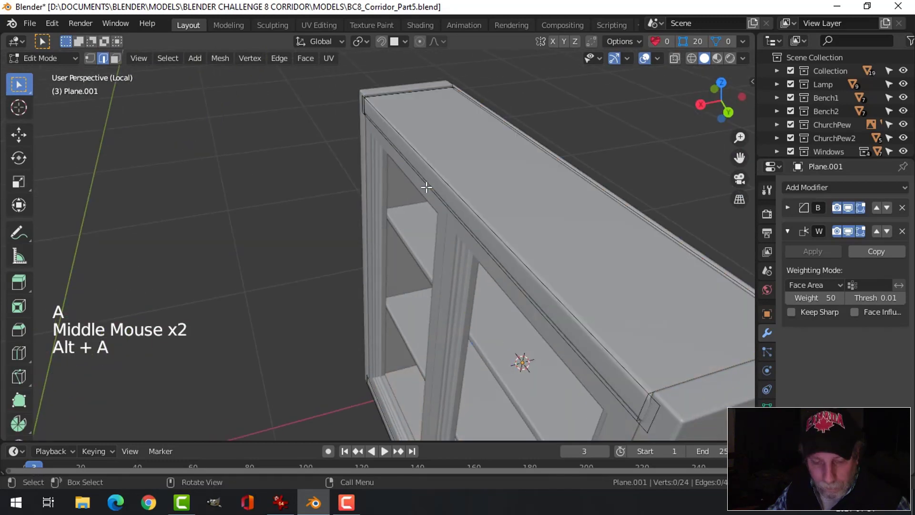
Try to move the top panel's narrow front face along X.
{"action": "left_click", "coordinate": [411, 155]}
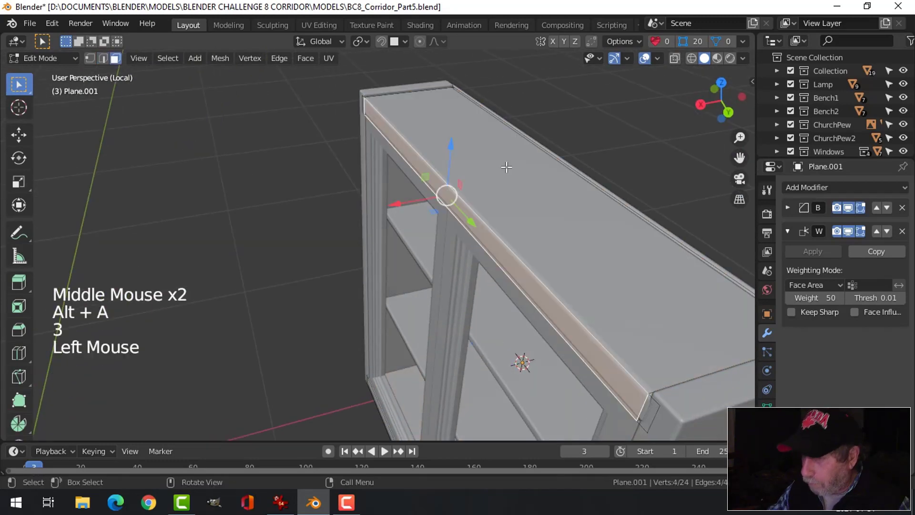
{"action": "key", "text": "ctrl+KP_Add"}
{"action": "key", "text": "ctrl+KP_Subtract"}
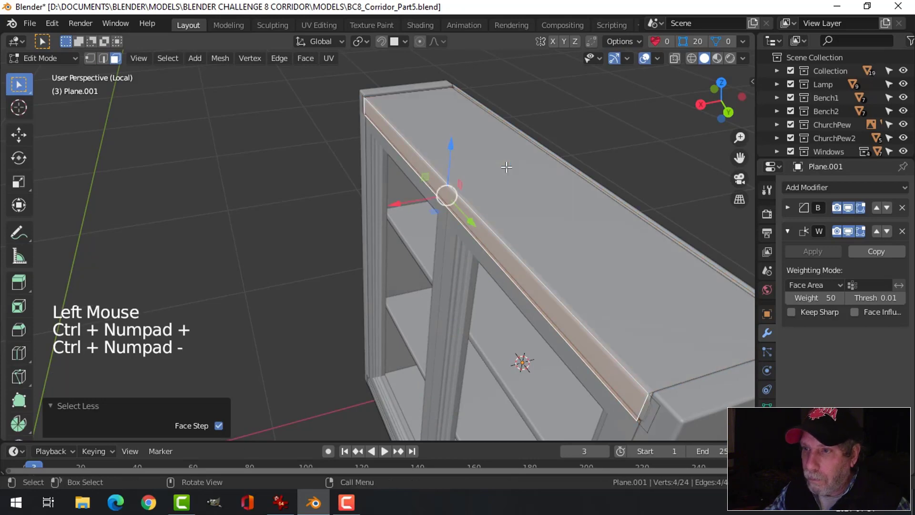
{"action": "scroll", "coordinate": [506, 166], "scroll_direction": "up", "scroll_amount": 3}
{"action": "middle_click_drag", "start_coordinate": [506, 167], "coordinate": [382, 224], "text": "shift"}
{"action": "scroll", "coordinate": [490, 188], "scroll_direction": "down", "scroll_amount": 3}
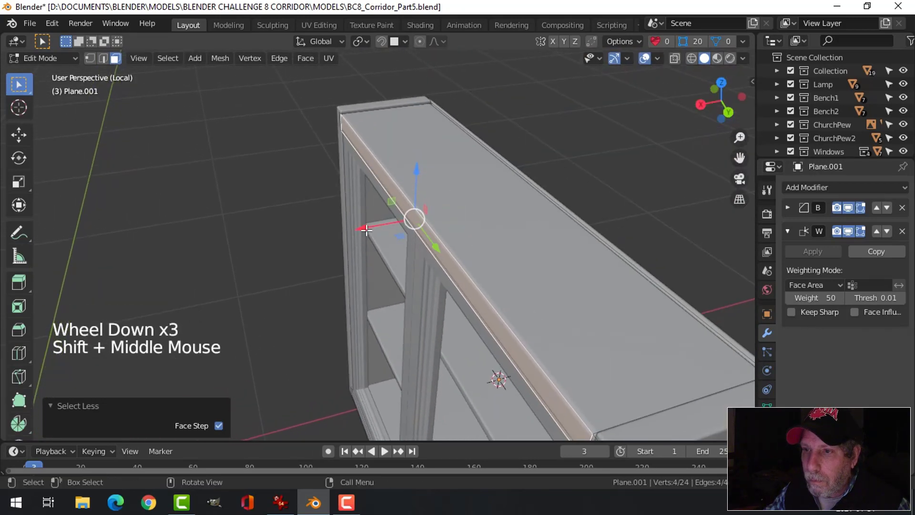
{"action": "left_click_drag", "start_coordinate": [367, 230], "coordinate": [368, 230]}
{"action": "middle_click_drag", "start_coordinate": [368, 230], "coordinate": [539, 146]}
{"action": "left_click_drag", "start_coordinate": [551, 132], "coordinate": [598, 172]}
{"action": "key", "text": "ctrl+z"}
{"action": "key", "text": "alt+a"}
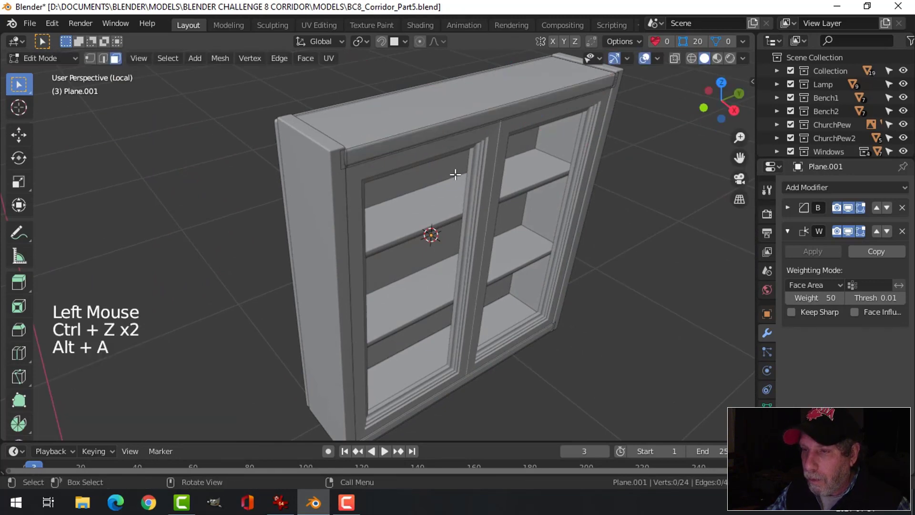
Box-select the front faces of the top and bottom panels in a wireframe top view and move them slightly along X.
{"action": "key", "text": "KP_7"}
{"action": "key", "text": "z"}
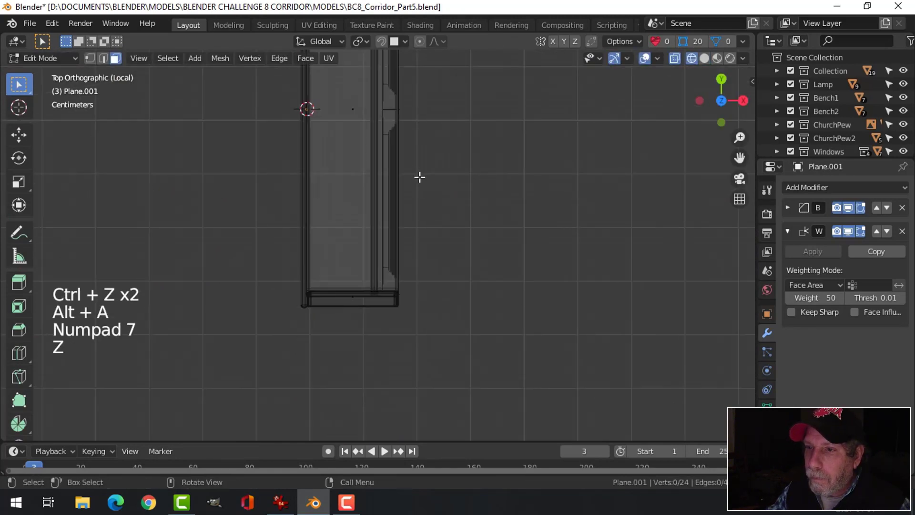
{"action": "scroll", "coordinate": [419, 176], "scroll_direction": "down", "scroll_amount": 3}
{"action": "middle_click_drag", "start_coordinate": [419, 176], "coordinate": [402, 191], "text": "shift"}
{"action": "key", "text": "b"}
{"action": "left_click_drag", "start_coordinate": [370, 101], "coordinate": [417, 409]}
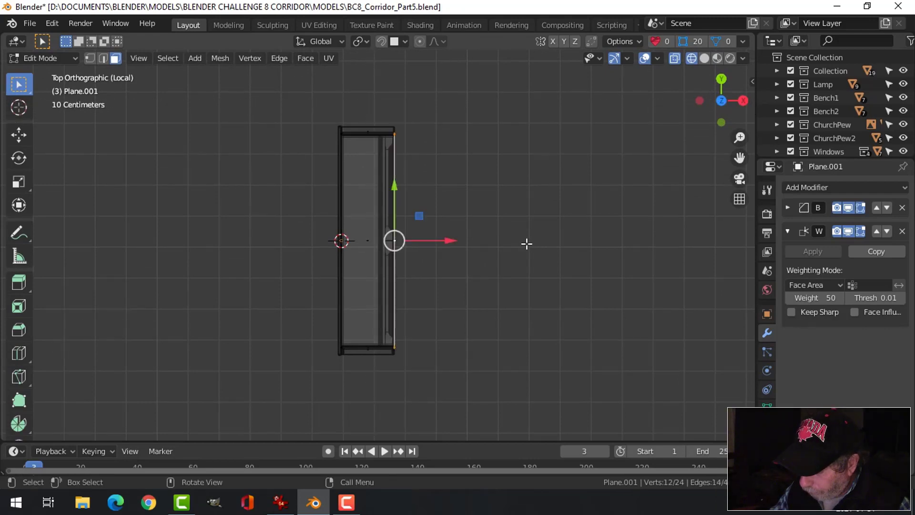
{"action": "scroll", "coordinate": [525, 243], "scroll_direction": "up", "scroll_amount": 2}
{"action": "middle_click_drag", "start_coordinate": [525, 243], "coordinate": [384, 209]}
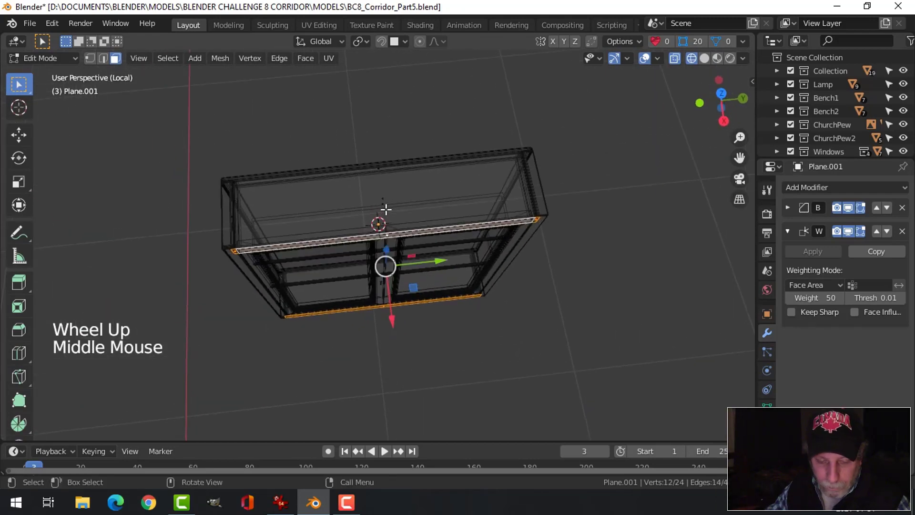
{"action": "key", "text": "z"}
{"action": "left_click", "coordinate": [482, 208]}
{"action": "middle_click_drag", "start_coordinate": [506, 231], "coordinate": [351, 245]}
{"action": "scroll", "coordinate": [477, 238], "scroll_direction": "up", "scroll_amount": 2}
{"action": "scroll", "coordinate": [372, 281], "scroll_direction": "up", "scroll_amount": 1}
{"action": "scroll", "coordinate": [371, 280], "scroll_direction": "up", "scroll_amount": 2}
{"action": "scroll", "coordinate": [351, 245], "scroll_direction": "up", "scroll_amount": 2}
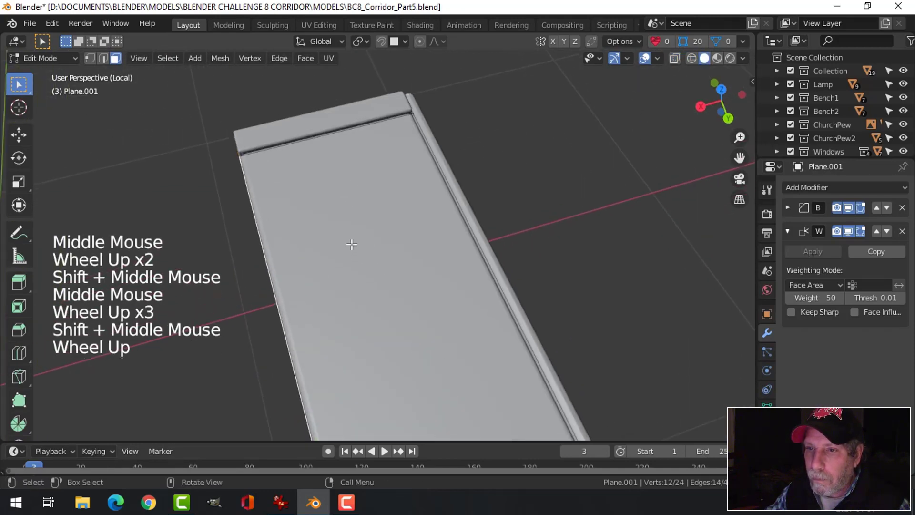
{"action": "key", "text": "g"}
{"action": "key", "text": "x"}
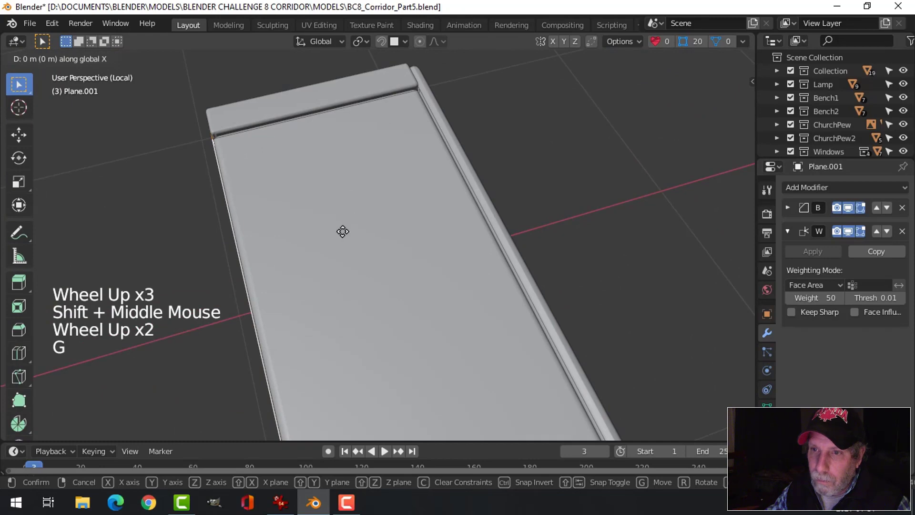
{"action": "left_click", "coordinate": [345, 232]}
{"action": "middle_click_drag", "start_coordinate": [323, 237], "coordinate": [419, 188]}
{"action": "key", "text": "alt+a"}
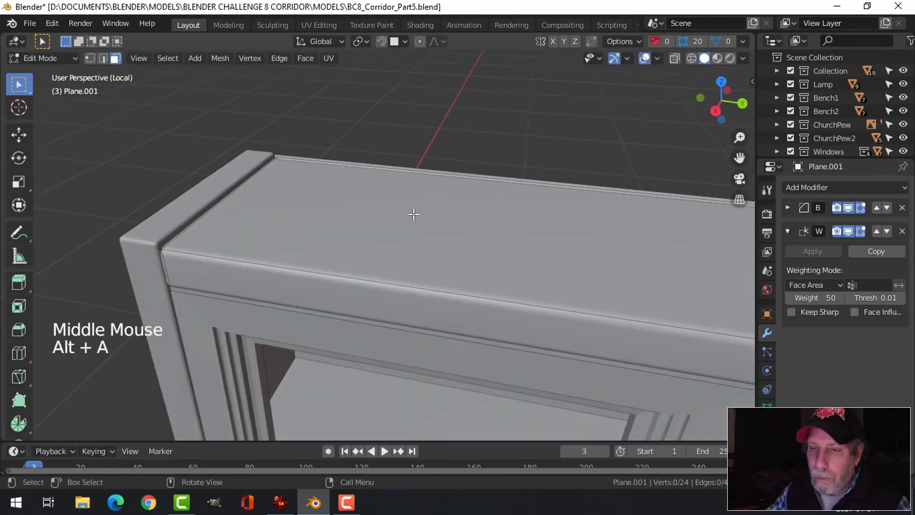
{"action": "key", "text": "Tab"}
{"action": "key", "text": "alt+a"}
Scale the cabinet's side panels along Z to 0.990.
{"action": "scroll", "coordinate": [424, 245], "scroll_direction": "down", "scroll_amount": 7}
{"action": "middle_click_drag", "start_coordinate": [424, 245], "coordinate": [465, 208], "text": "shift"}
{"action": "scroll", "coordinate": [453, 212], "scroll_direction": "down", "scroll_amount": 1}
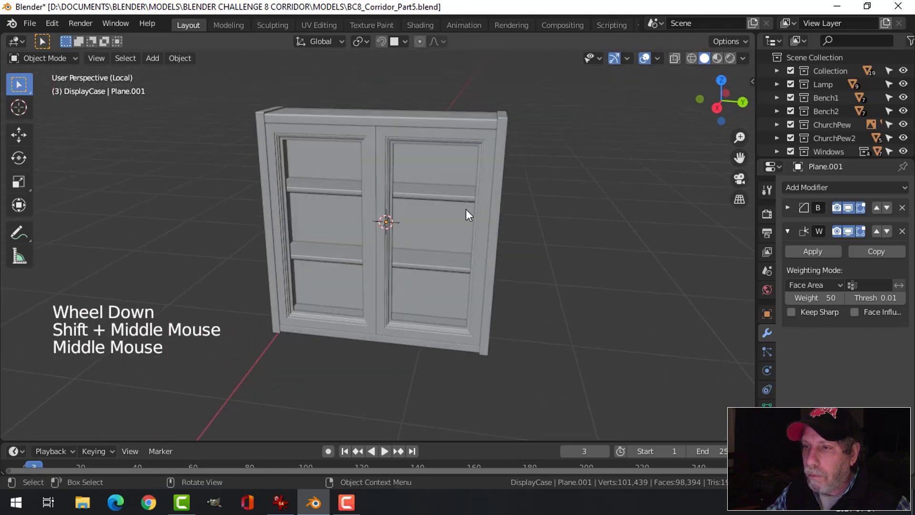
{"action": "left_click", "coordinate": [274, 164]}
{"action": "middle_click_drag", "start_coordinate": [404, 208], "coordinate": [407, 208]}
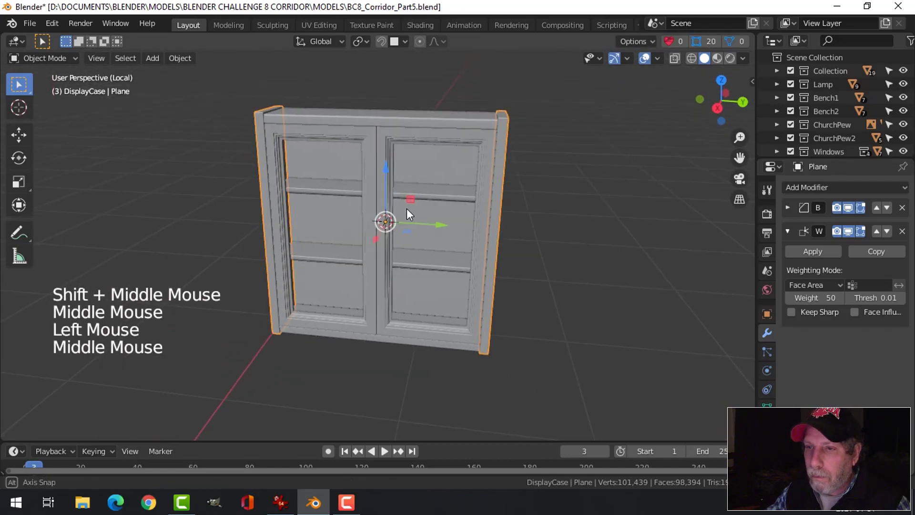
{"action": "key", "text": "s"}
{"action": "key", "text": "shift"}
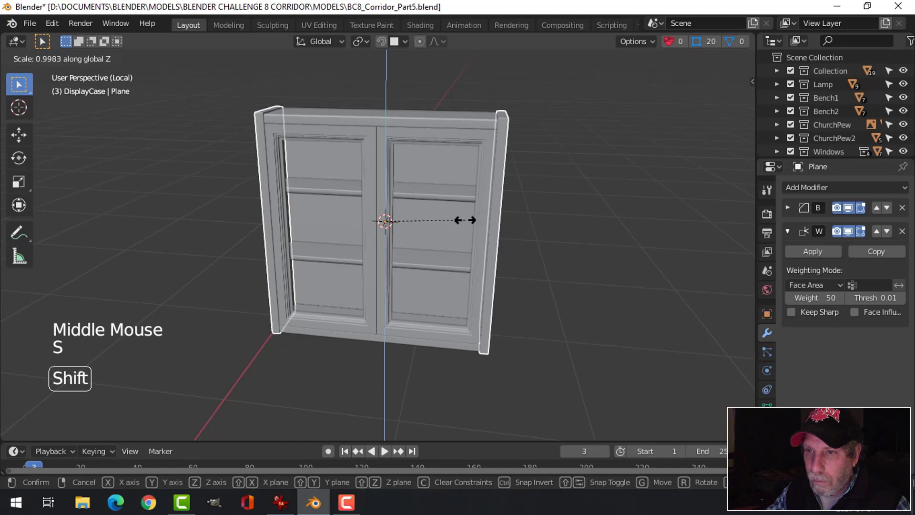
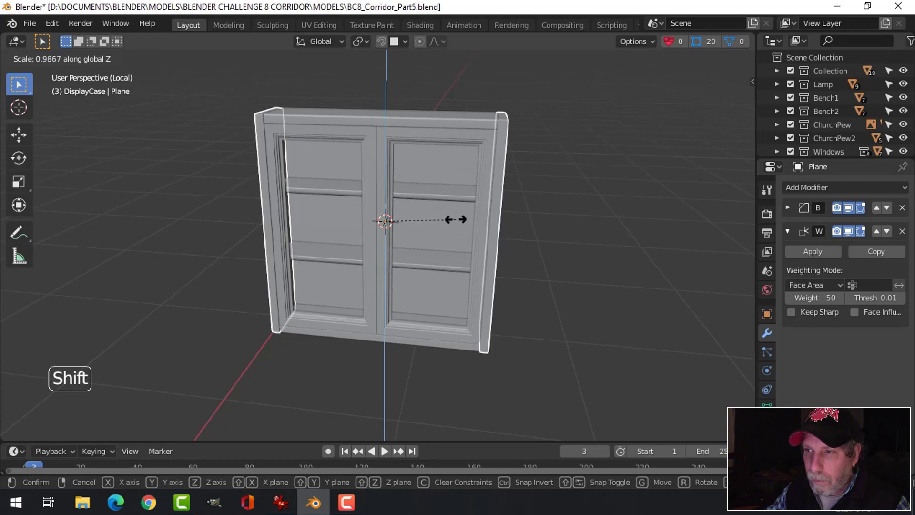
{"action": "left_click", "coordinate": [458, 221]}
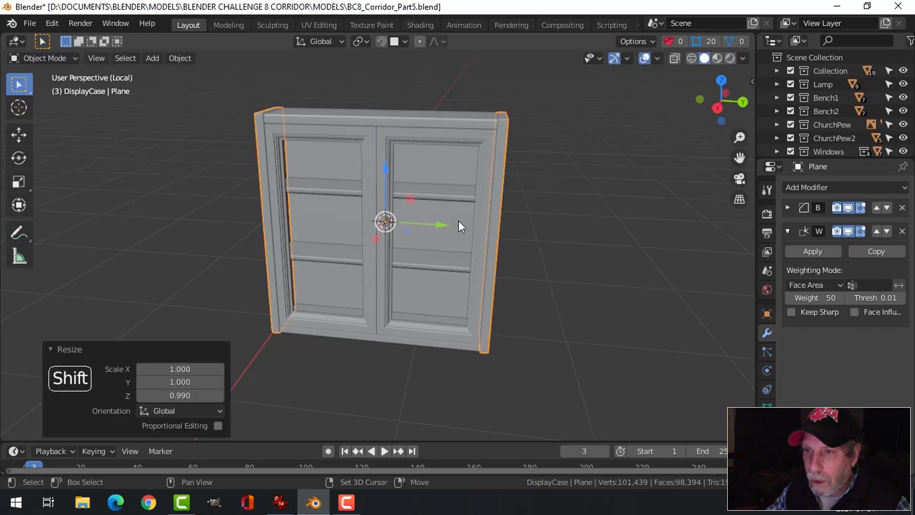
{"action": "key", "text": "alt+a"}
Examine the side panels' mesh and the joints with the top panel from several angles.
{"action": "middle_click_drag", "start_coordinate": [373, 173], "coordinate": [373, 219]}
{"action": "scroll", "coordinate": [396, 206], "scroll_direction": "up", "scroll_amount": 1}
{"action": "key", "text": "Tab"}
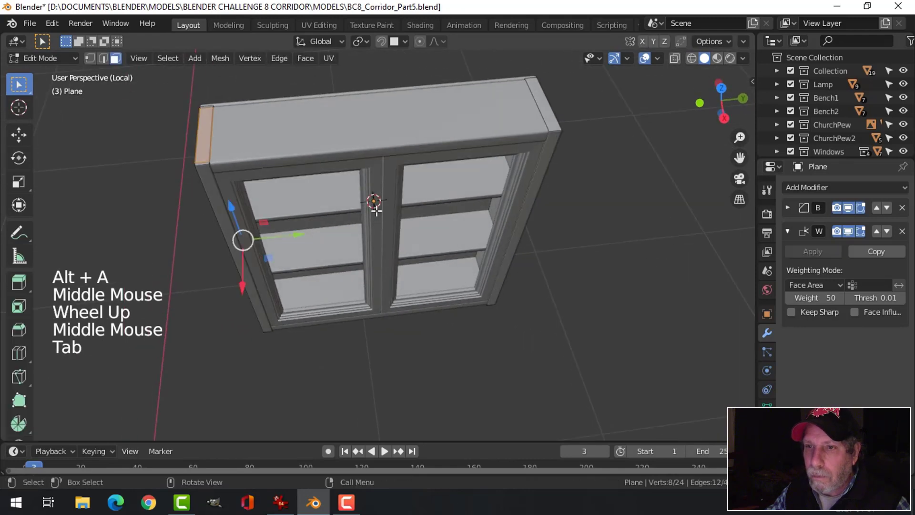
{"action": "middle_click_drag", "start_coordinate": [241, 239], "coordinate": [431, 207]}
{"action": "key", "text": "alt+a"}
{"action": "key", "text": "Tab"}
{"action": "scroll", "coordinate": [452, 179], "scroll_direction": "down", "scroll_amount": 2}
{"action": "scroll", "coordinate": [407, 169], "scroll_direction": "up", "scroll_amount": 2}
{"action": "scroll", "coordinate": [407, 168], "scroll_direction": "up", "scroll_amount": 2}
{"action": "scroll", "coordinate": [379, 204], "scroll_direction": "down", "scroll_amount": 1}
{"action": "scroll", "coordinate": [380, 204], "scroll_direction": "down", "scroll_amount": 1}
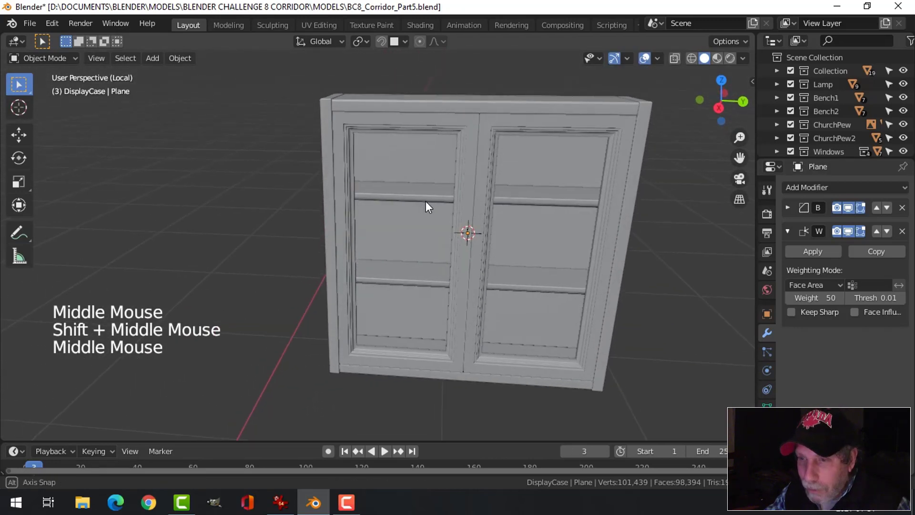
Add a mesh cylinder with 14 vertices at the 3D cursor.
{"action": "key", "text": "shift+a"}
{"action": "mouse_move", "coordinate": [427, 202]}
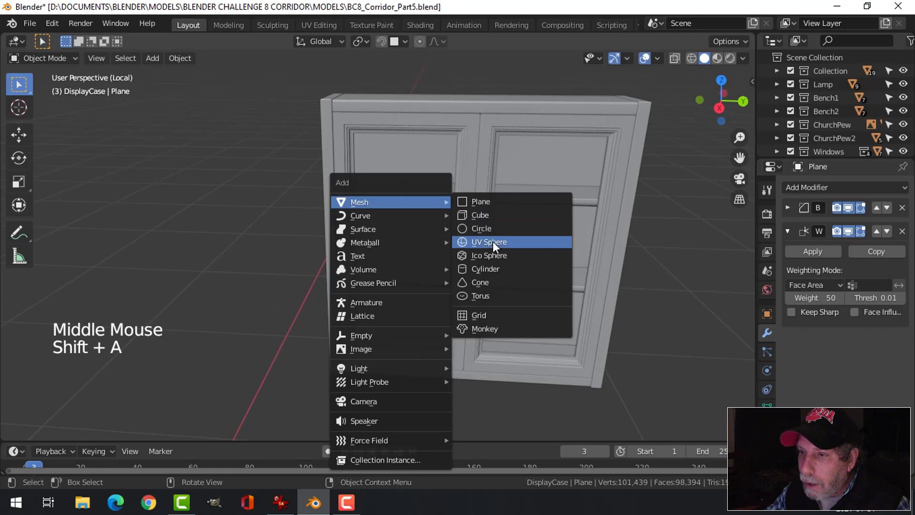
{"action": "left_click", "coordinate": [485, 267]}
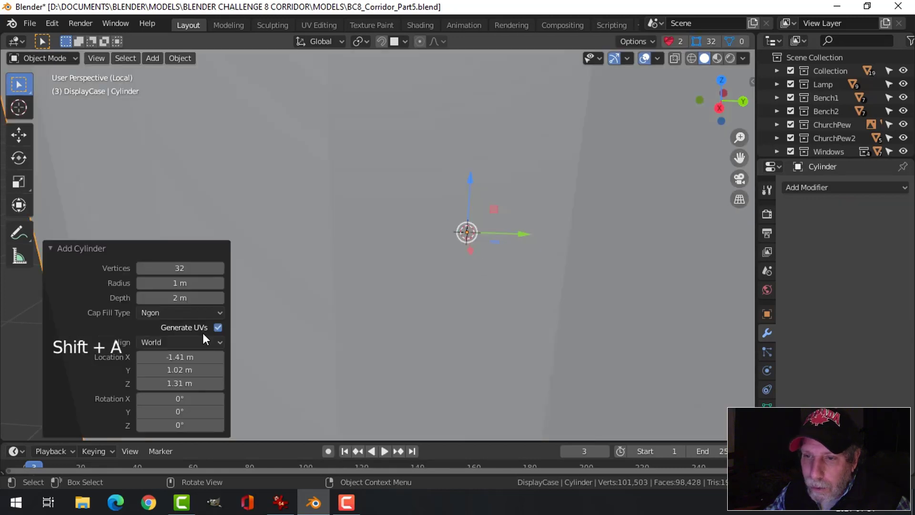
{"action": "left_click", "coordinate": [196, 265]}
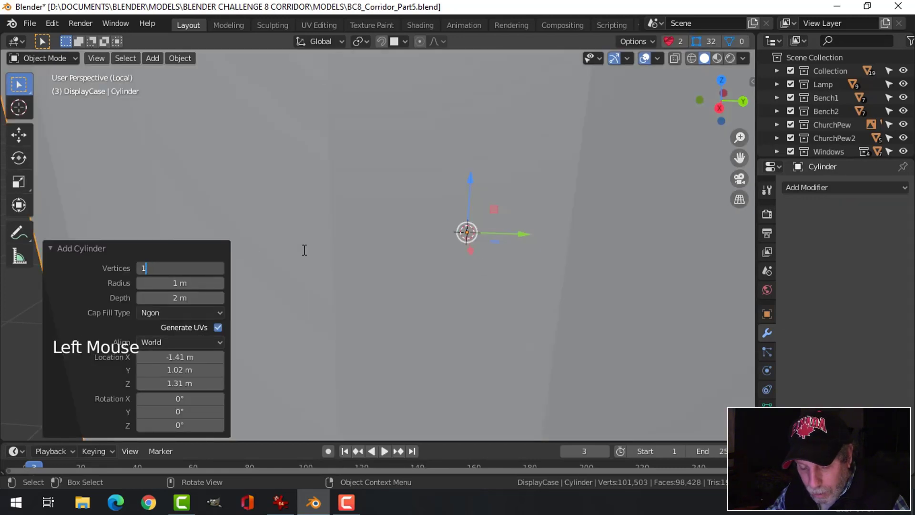
{"action": "key", "text": "Return"}
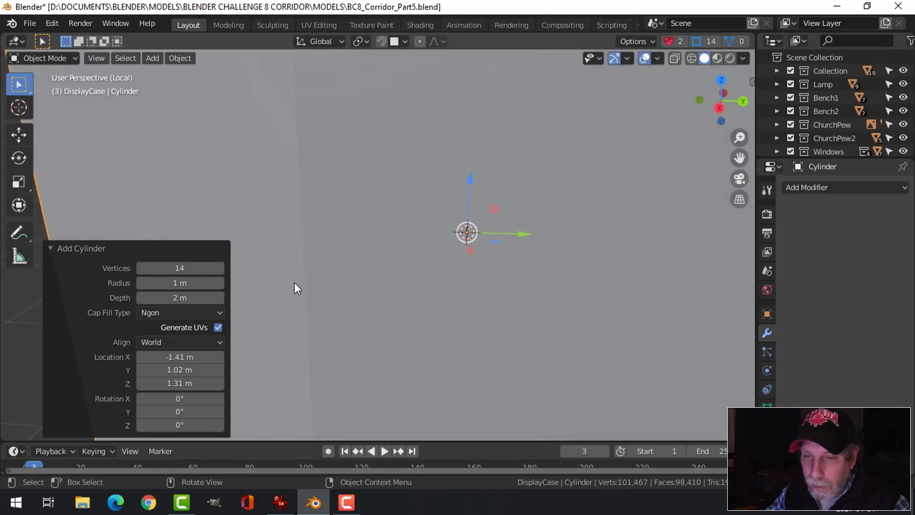
{"action": "scroll", "coordinate": [507, 238], "scroll_direction": "down", "scroll_amount": 5}
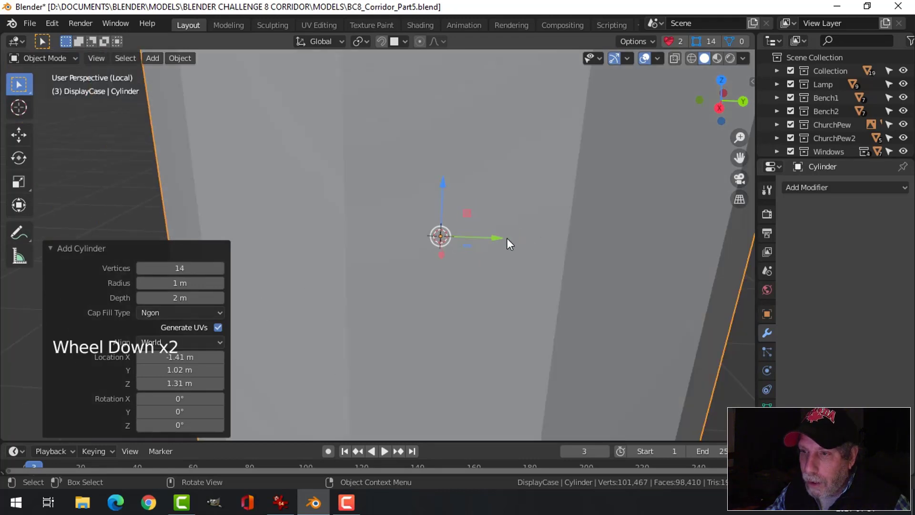
Scale the cylinder's mesh down and move it to the cabinet's front corner, about 0.1935 m along X for the final shift.
{"action": "key", "text": "Tab"}
{"action": "key", "text": "s"}
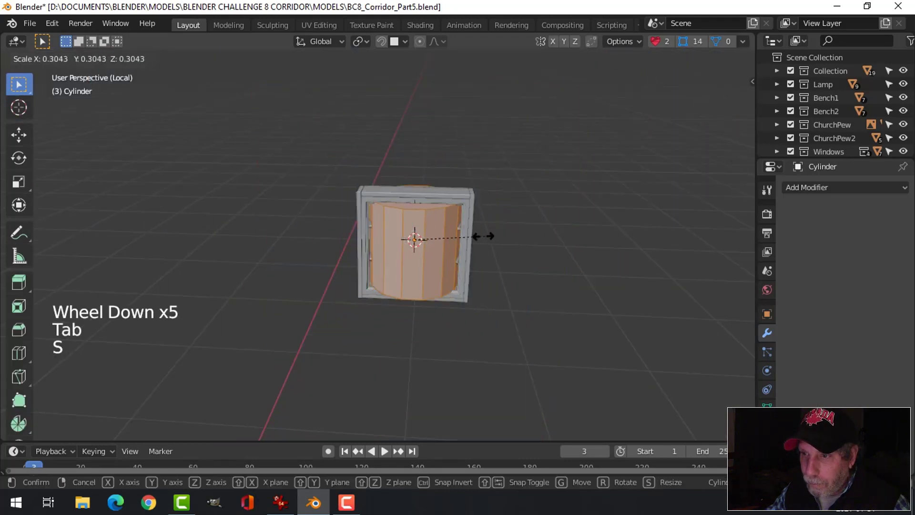
{"action": "left_click", "coordinate": [425, 235]}
{"action": "left_click_drag", "start_coordinate": [458, 240], "coordinate": [450, 264]}
{"action": "key", "text": "KP_7"}
{"action": "key", "text": "KP_Decimal"}
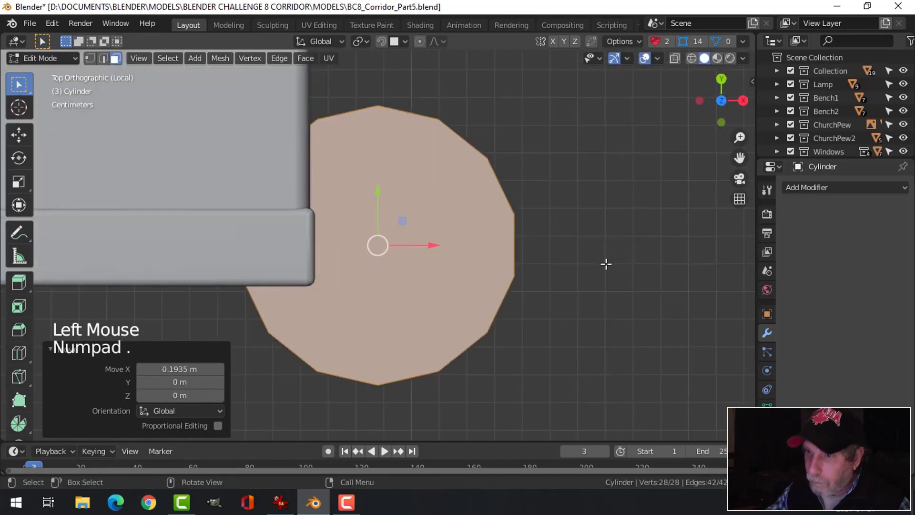
Thin the cylinder's mesh by scaling it to about 0.23 in X and Y while keeping its height.
{"action": "scroll", "coordinate": [564, 276], "scroll_direction": "down", "scroll_amount": 5}
{"action": "middle_click_drag", "start_coordinate": [564, 276], "coordinate": [496, 249]}
{"action": "key", "text": "Tab"}
{"action": "key", "text": "Tab"}
{"action": "scroll", "coordinate": [490, 249], "scroll_direction": "down", "scroll_amount": 2}
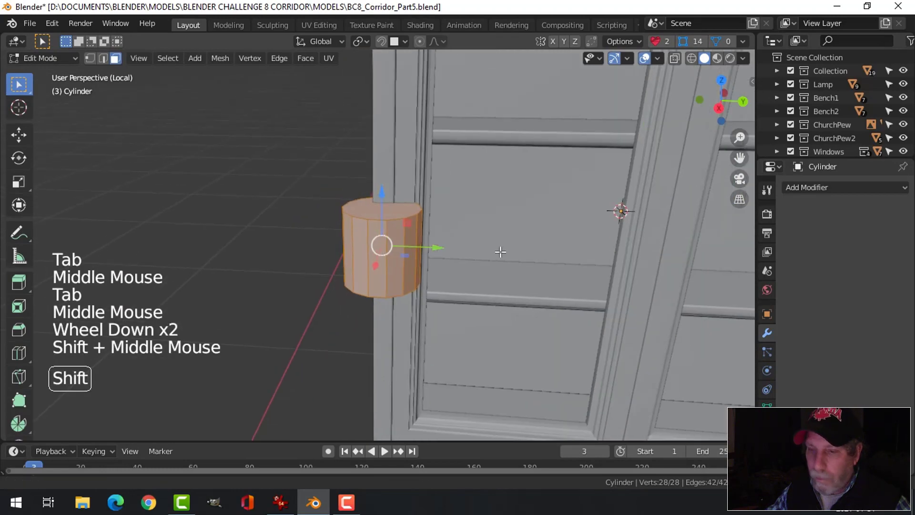
{"action": "key", "text": "s"}
{"action": "key", "text": "shift+z"}
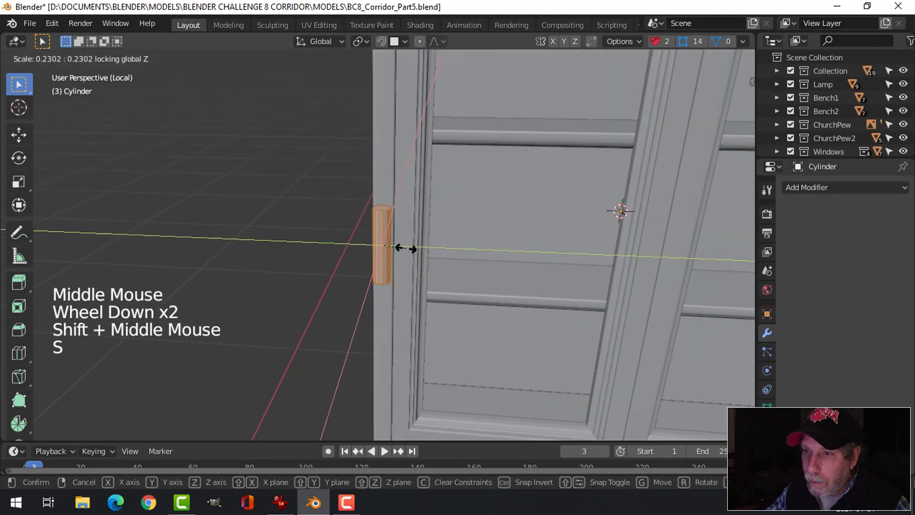
{"action": "left_click", "coordinate": [402, 247]}
Move the thin cylinder about 0.012 m along Y and -0.0127 m along X, onto the seam between side panel and door.
{"action": "left_click_drag", "start_coordinate": [437, 247], "coordinate": [445, 247]}
{"action": "scroll", "coordinate": [501, 243], "scroll_direction": "down", "scroll_amount": 3}
{"action": "middle_click_drag", "start_coordinate": [500, 244], "coordinate": [554, 245]}
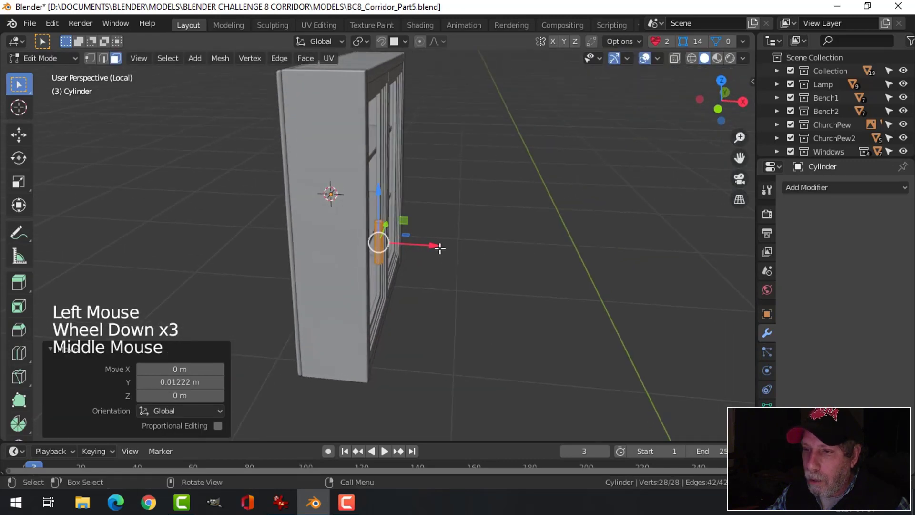
{"action": "left_click_drag", "start_coordinate": [439, 248], "coordinate": [429, 244]}
{"action": "middle_click_drag", "start_coordinate": [511, 253], "coordinate": [469, 236]}
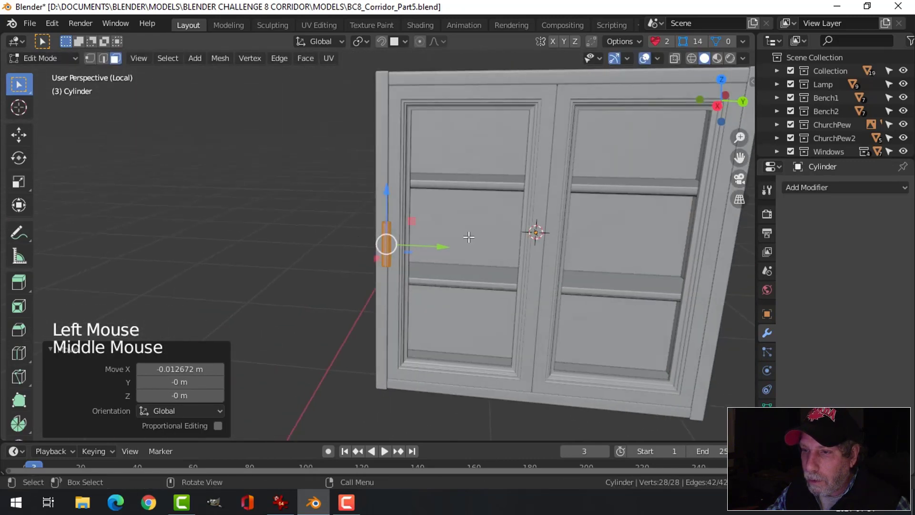
Scale the cylinder down slightly and raise it along Z beside the upper part of the left door as a hinge.
{"action": "key", "text": "s"}
{"action": "left_click", "coordinate": [454, 237]}
{"action": "left_click_drag", "start_coordinate": [387, 193], "coordinate": [388, 84]}
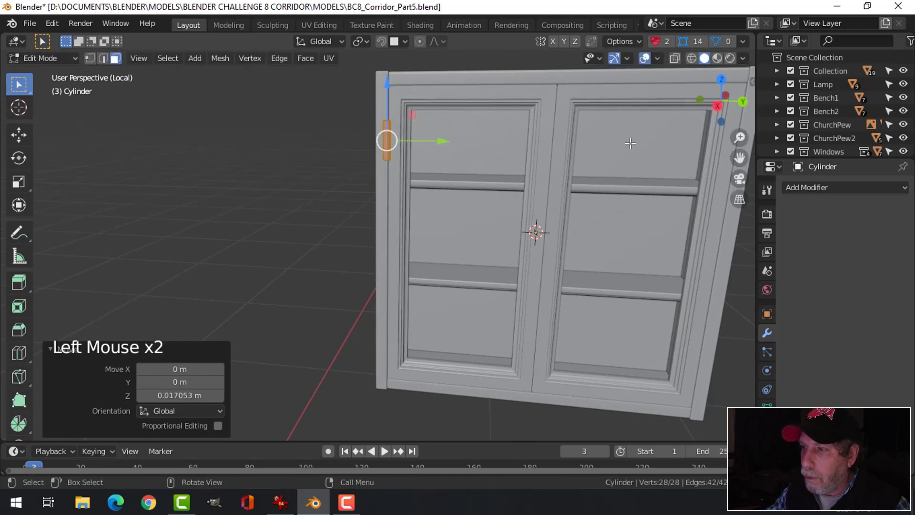
{"action": "scroll", "coordinate": [487, 219], "scroll_direction": "down", "scroll_amount": 1}
{"action": "middle_click_drag", "start_coordinate": [487, 219], "coordinate": [506, 292], "text": "shift"}
{"action": "scroll", "coordinate": [507, 265], "scroll_direction": "up", "scroll_amount": 2}
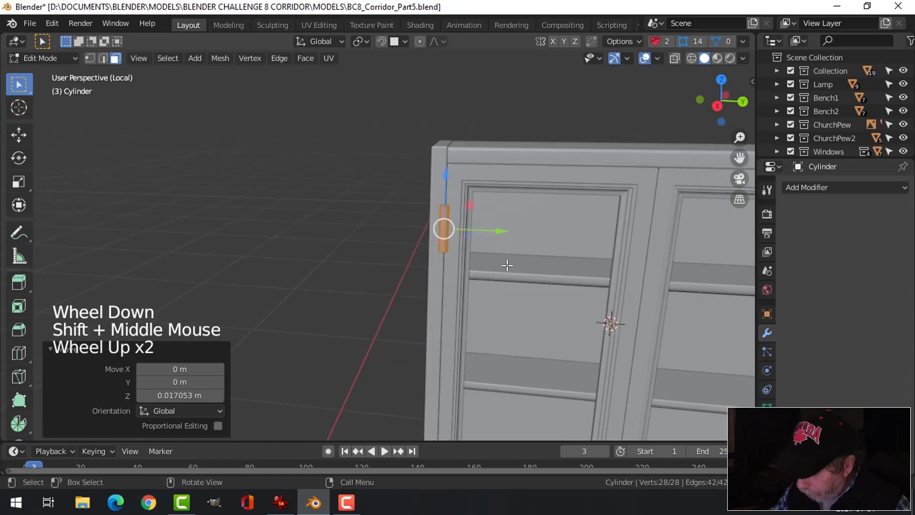
{"action": "key", "text": "KP_3"}
{"action": "scroll", "coordinate": [506, 261], "scroll_direction": "up", "scroll_amount": 4}
{"action": "middle_click_drag", "start_coordinate": [563, 237], "coordinate": [441, 250], "text": "shift"}
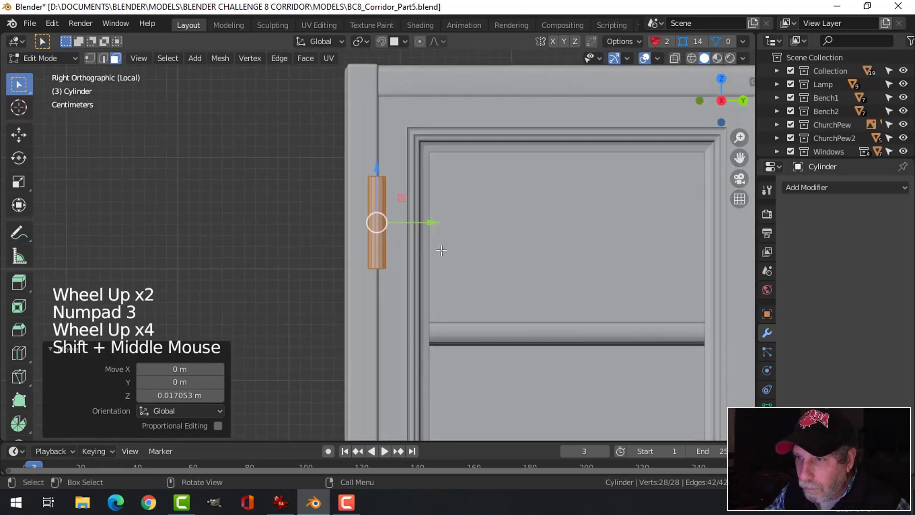
{"action": "scroll", "coordinate": [441, 248], "scroll_direction": "up", "scroll_amount": 3}
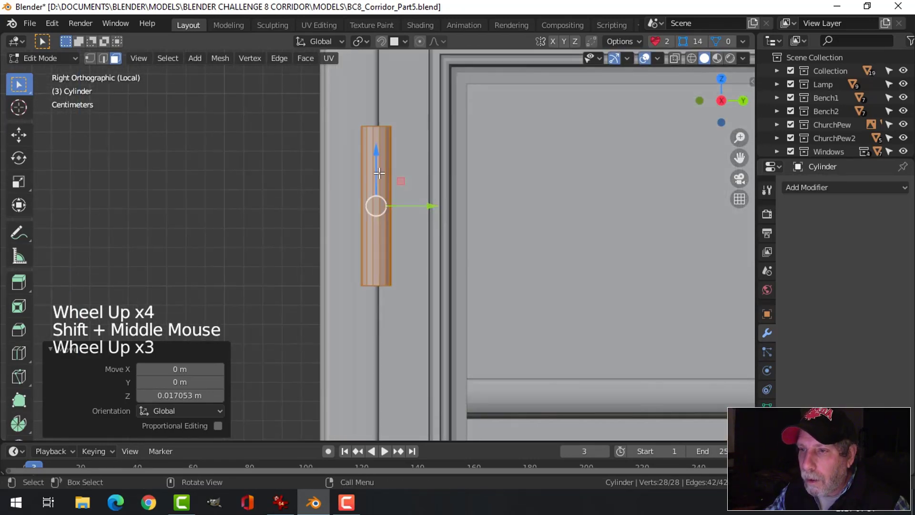
Try to divide the hinge cylinder with three evenly spaced horizontal loop cuts.
{"action": "key", "text": "ctrl+r"}
{"action": "scroll", "coordinate": [384, 173], "scroll_direction": "up", "scroll_amount": 1}
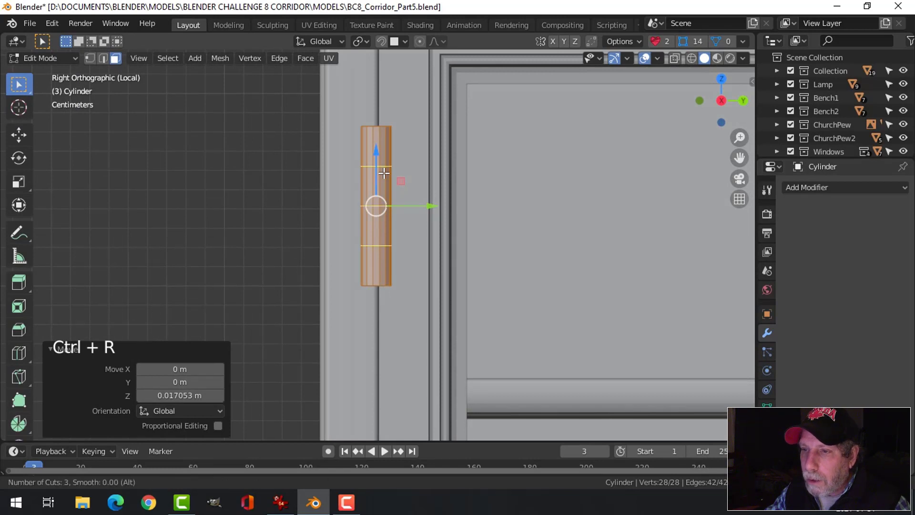
{"action": "left_click", "coordinate": [383, 173]}
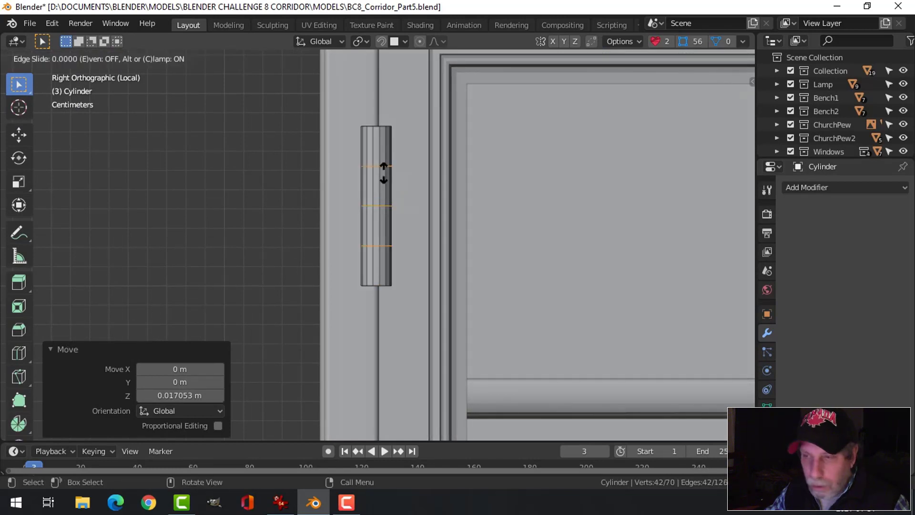
{"action": "left_click", "coordinate": [384, 173]}
{"action": "key", "text": "ctrl+z"}
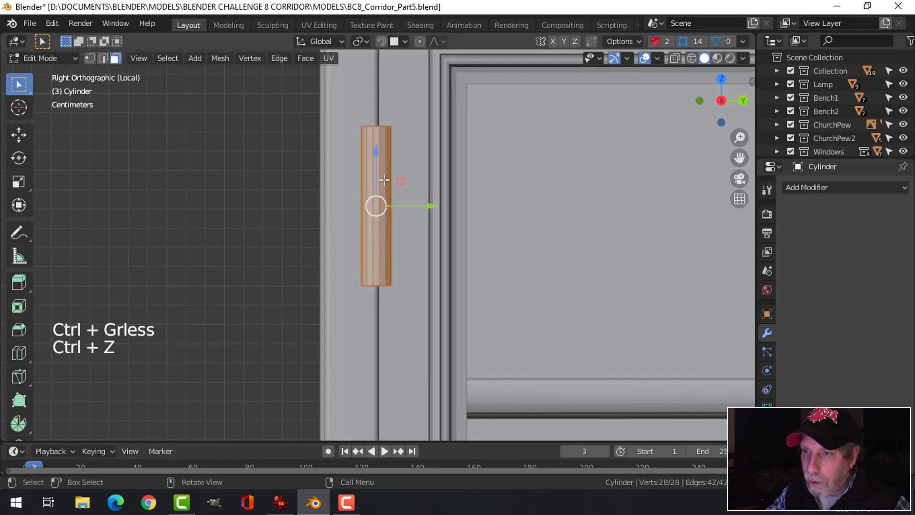
Divide the hinge cylinder into five equal sections with four horizontal loop cuts.
{"action": "key", "text": "ctrl+r"}
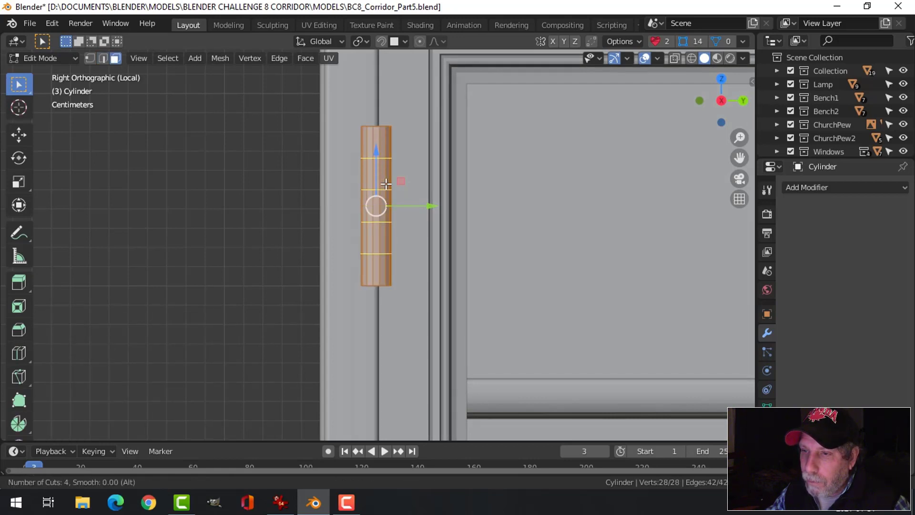
{"action": "left_click", "coordinate": [386, 184]}
{"action": "key", "text": "alt+a"}
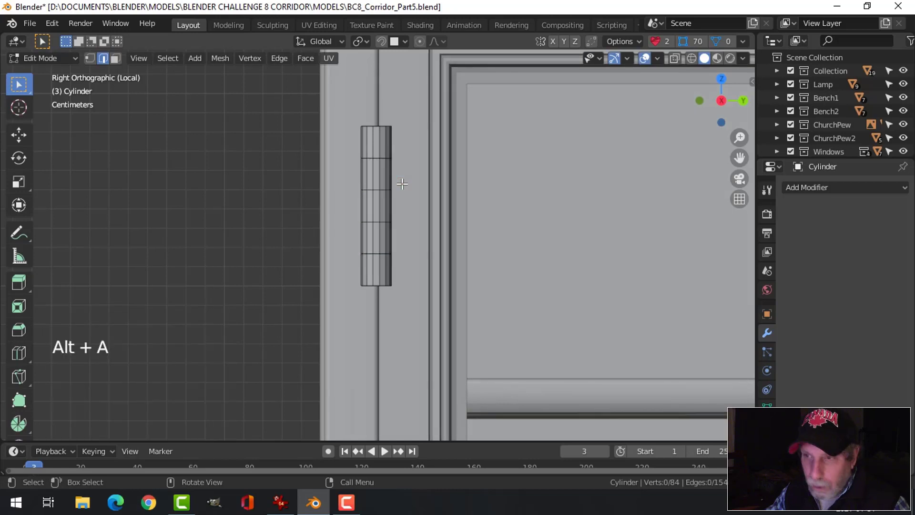
Extrude the face rings of the hinge's second and fourth sections and shrink them slightly inward along their normals.
{"action": "key", "text": "3"}
{"action": "left_click", "coordinate": [381, 172], "text": "alt+shift"}
{"action": "left_click", "coordinate": [376, 243], "text": "alt+shift"}
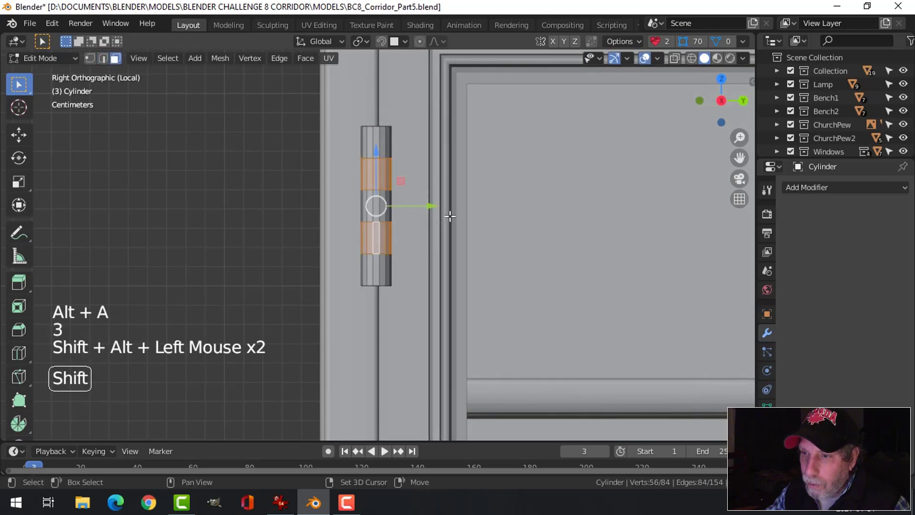
{"action": "scroll", "coordinate": [448, 213], "scroll_direction": "up", "scroll_amount": 2}
{"action": "middle_click_drag", "start_coordinate": [448, 210], "coordinate": [468, 214], "text": "shift"}
{"action": "key", "text": "e"}
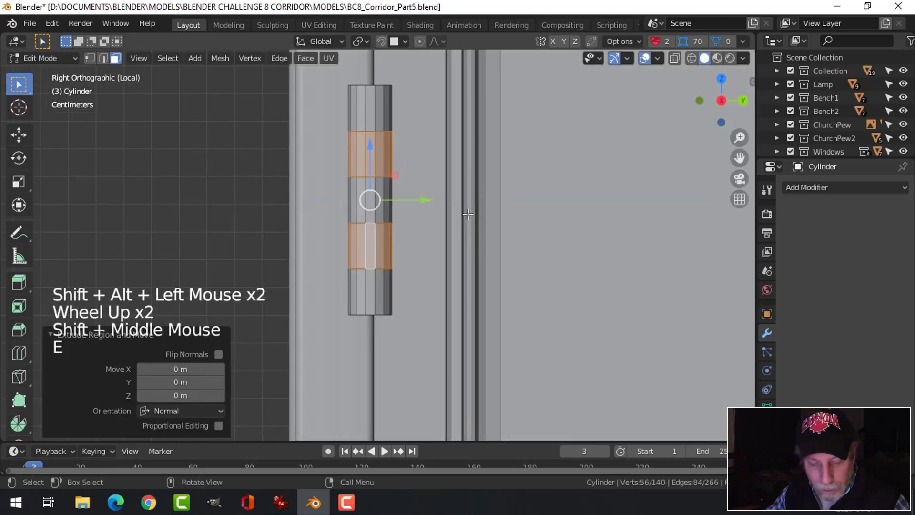
{"action": "key", "text": "alt+s"}
{"action": "key", "text": "shift"}
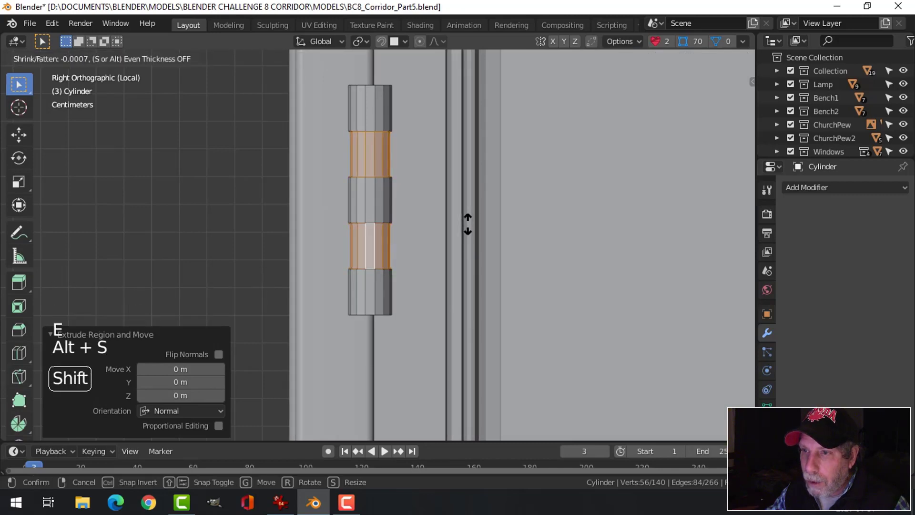
{"action": "left_click", "coordinate": [468, 220]}
{"action": "key", "text": "alt+a"}
Set the viewport's clip start to 0.001 m for close-up work on the hinge.
{"action": "middle_click_drag", "start_coordinate": [424, 159], "coordinate": [440, 234], "text": "shift"}
{"action": "key", "text": "2"}
{"action": "scroll", "coordinate": [429, 159], "scroll_direction": "up", "scroll_amount": 3}
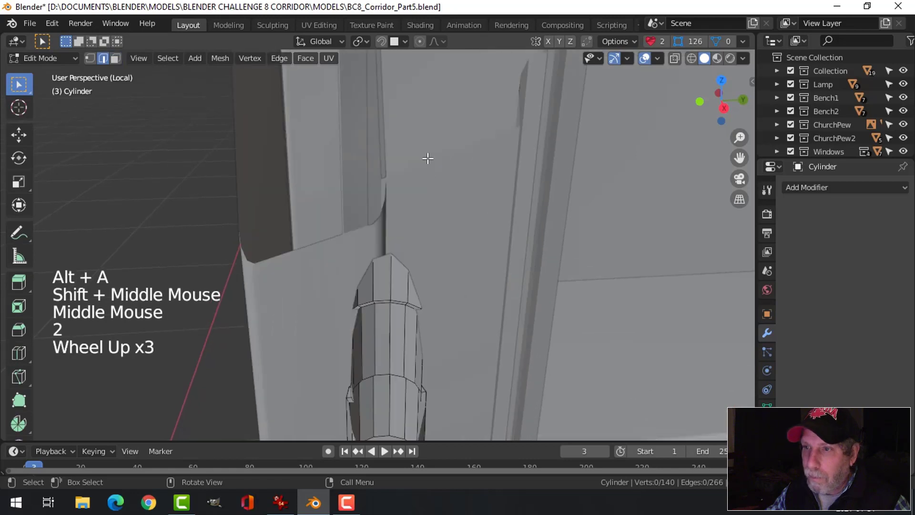
{"action": "scroll", "coordinate": [421, 181], "scroll_direction": "down", "scroll_amount": 4}
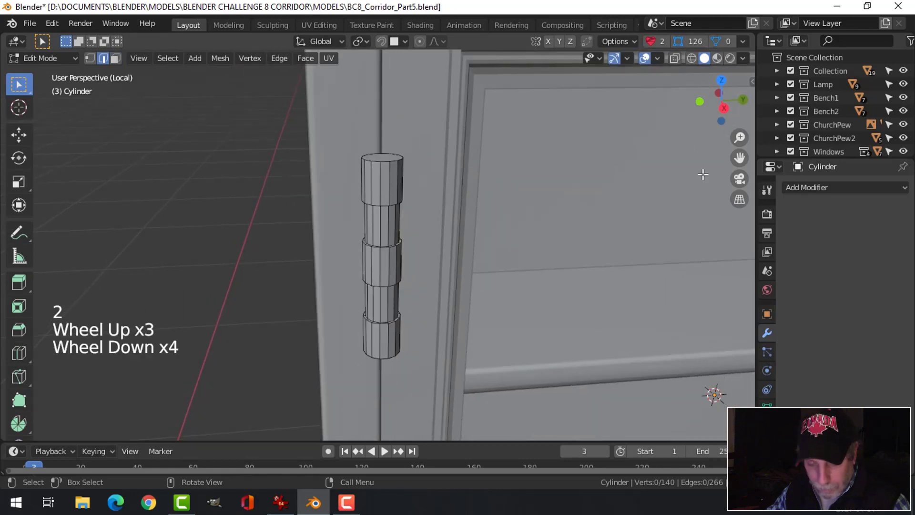
{"action": "key", "text": "n"}
{"action": "left_click", "coordinate": [748, 133]}
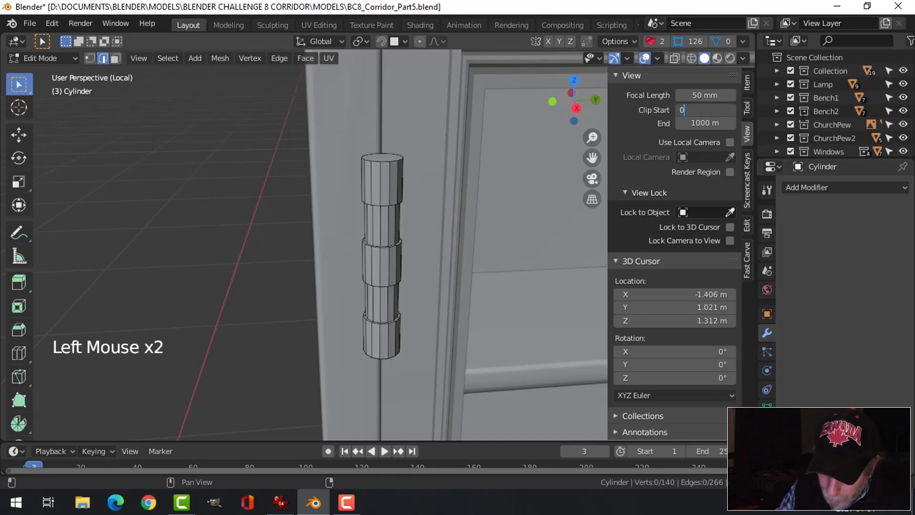
{"action": "type", "text": "0.001"}
{"action": "key", "text": "Return"}
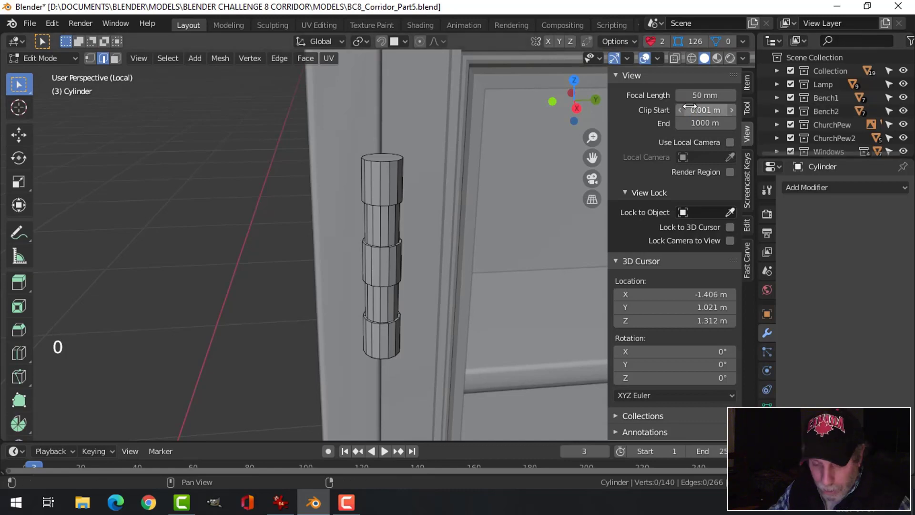
{"action": "key", "text": "n"}
{"action": "scroll", "coordinate": [404, 171], "scroll_direction": "up", "scroll_amount": 2}
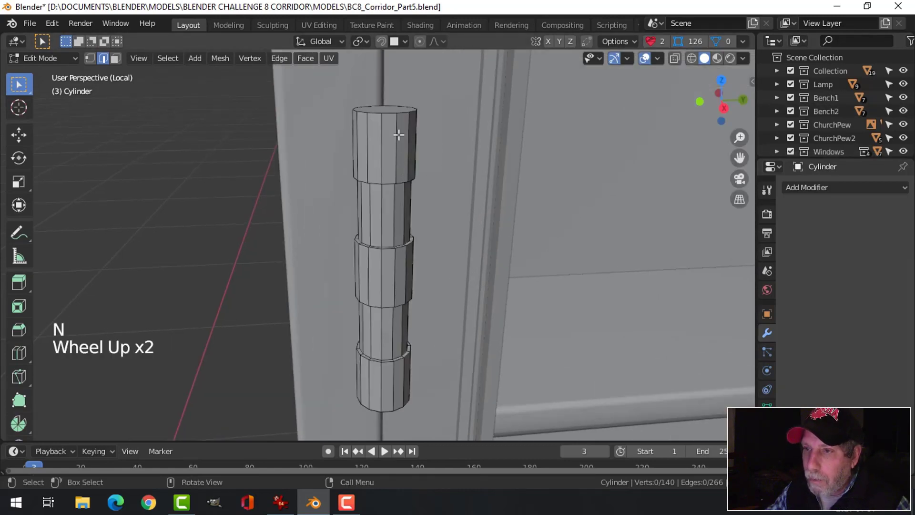
Bevel the upper and lower outer edge loops of the hinge's three thicker sections with 2 segments and about 0.0005 m offset.
{"action": "left_click", "coordinate": [389, 116], "text": "alt+shift"}
{"action": "scroll", "coordinate": [404, 197], "scroll_direction": "up", "scroll_amount": 2}
{"action": "middle_click_drag", "start_coordinate": [404, 196], "coordinate": [406, 145]}
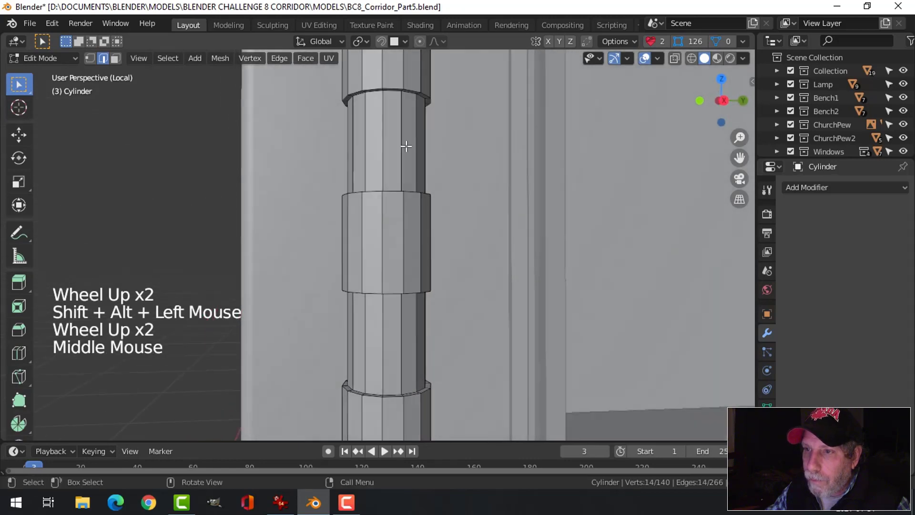
{"action": "left_click", "coordinate": [396, 87], "text": "alt+shift"}
{"action": "left_click", "coordinate": [396, 192], "text": "alt+shift"}
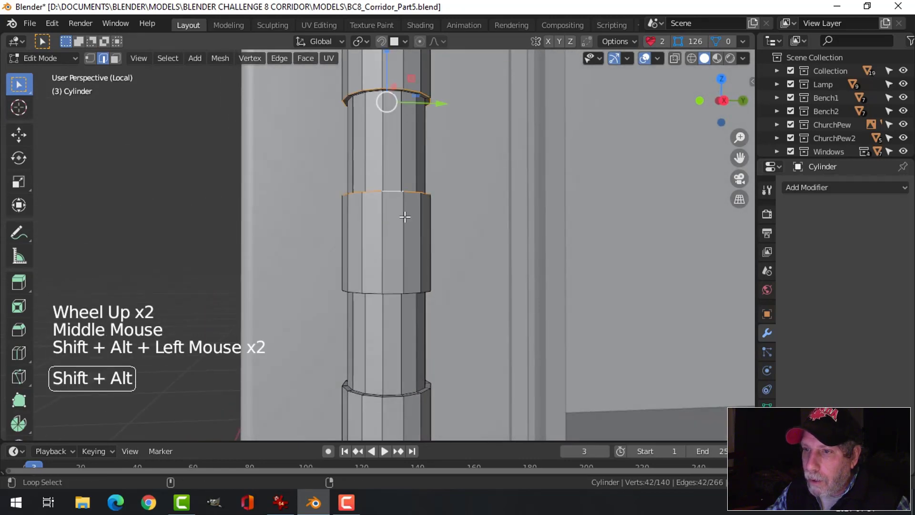
{"action": "left_click", "coordinate": [393, 290], "text": "alt+shift"}
{"action": "middle_click_drag", "start_coordinate": [393, 290], "coordinate": [451, 305]}
{"action": "left_click", "coordinate": [414, 334], "text": "alt+shift"}
{"action": "scroll", "coordinate": [450, 339], "scroll_direction": "down", "scroll_amount": 3}
{"action": "scroll", "coordinate": [450, 305], "scroll_direction": "up", "scroll_amount": 3}
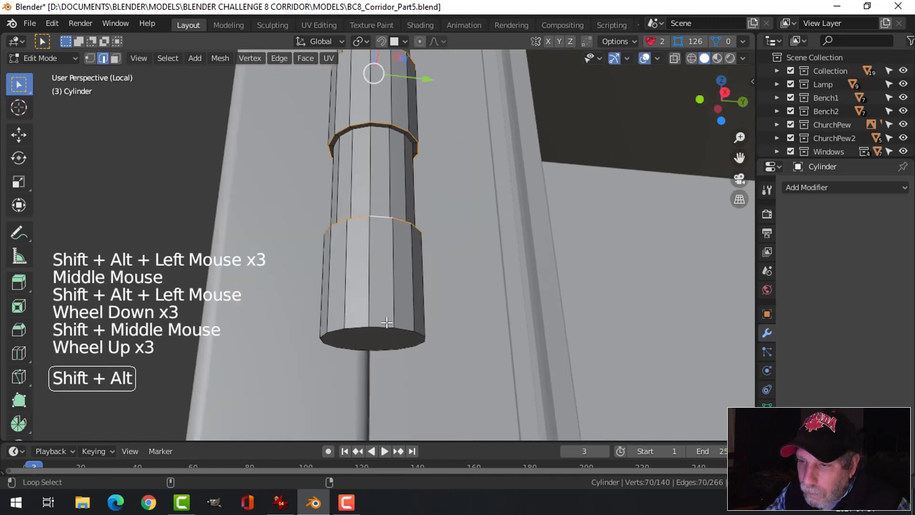
{"action": "left_click", "coordinate": [466, 271], "text": "alt+shift"}
{"action": "middle_click_drag", "start_coordinate": [466, 272], "coordinate": [472, 334]}
{"action": "key", "text": "ctrl+b"}
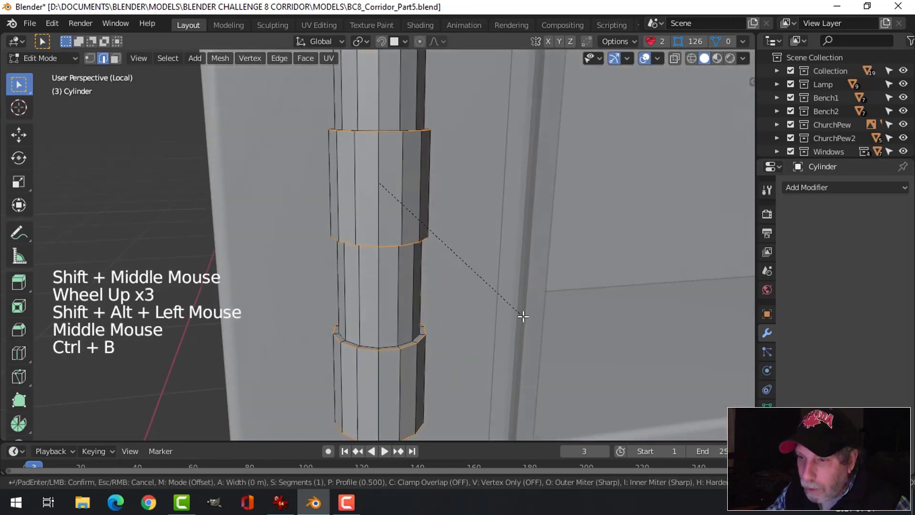
{"action": "key", "text": "shift"}
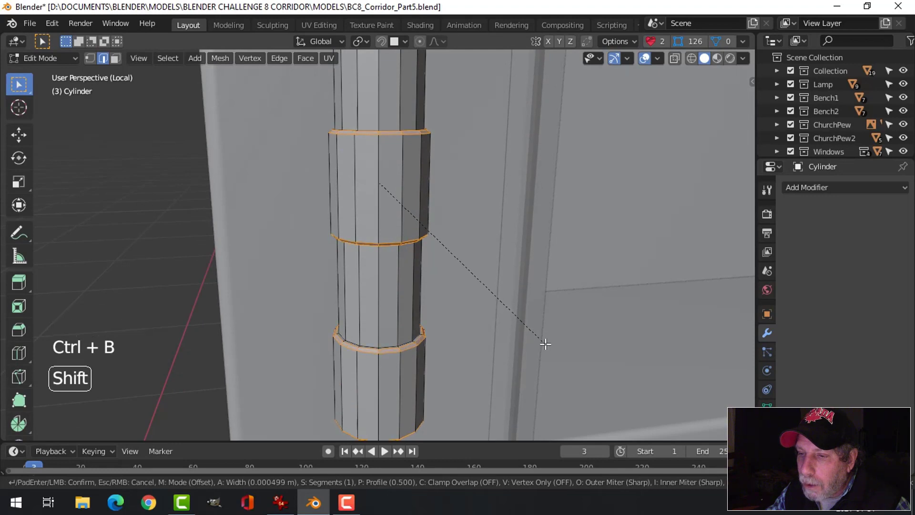
{"action": "left_click", "coordinate": [546, 344]}
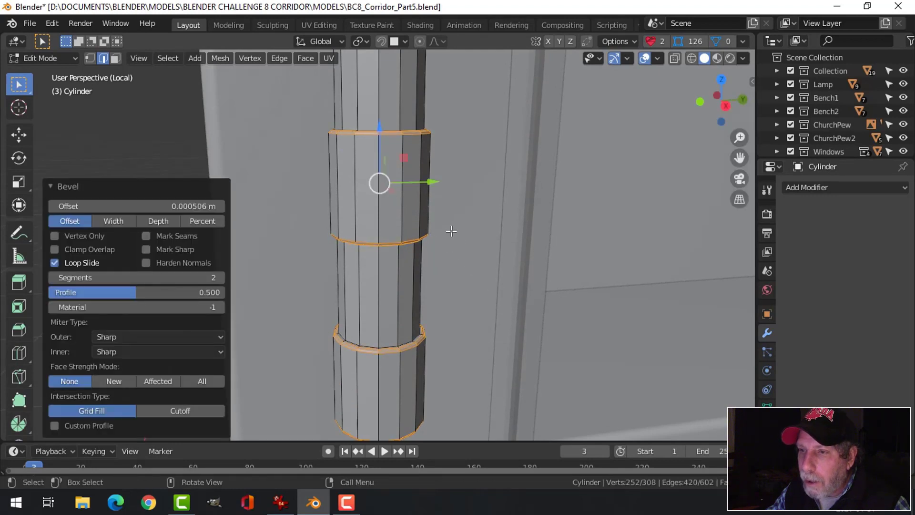
Return to Object Mode and apply smooth shading to the hinge cylinder.
{"action": "key", "text": "Tab"}
{"action": "right_click", "coordinate": [390, 184]}
{"action": "left_click", "coordinate": [390, 184]}
{"action": "scroll", "coordinate": [465, 213], "scroll_direction": "down", "scroll_amount": 3}
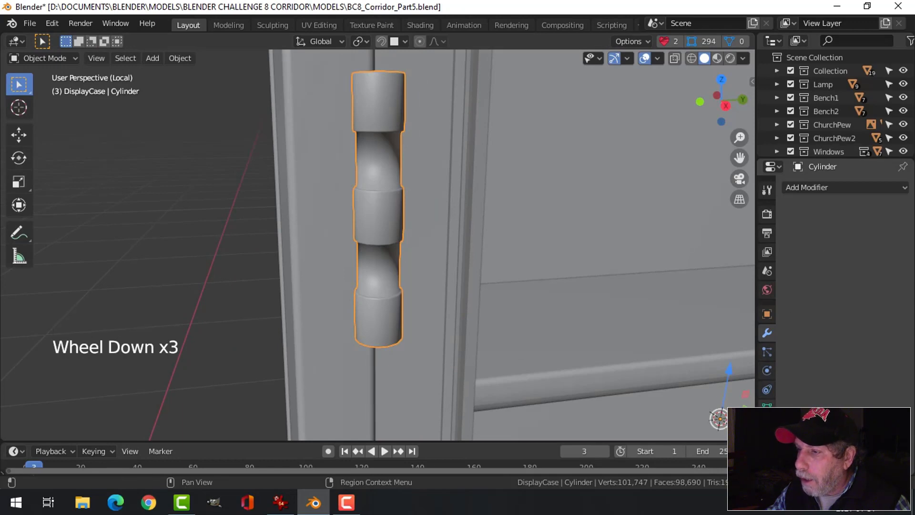
Enable Auto Smooth for the hinge cylinder's mesh normals.
{"action": "left_click", "coordinate": [767, 351]}
{"action": "left_click", "coordinate": [805, 369]}
{"action": "middle_click_drag", "start_coordinate": [548, 239], "coordinate": [409, 216]}
{"action": "key", "text": "alt+a"}
{"action": "left_click", "coordinate": [347, 129]}
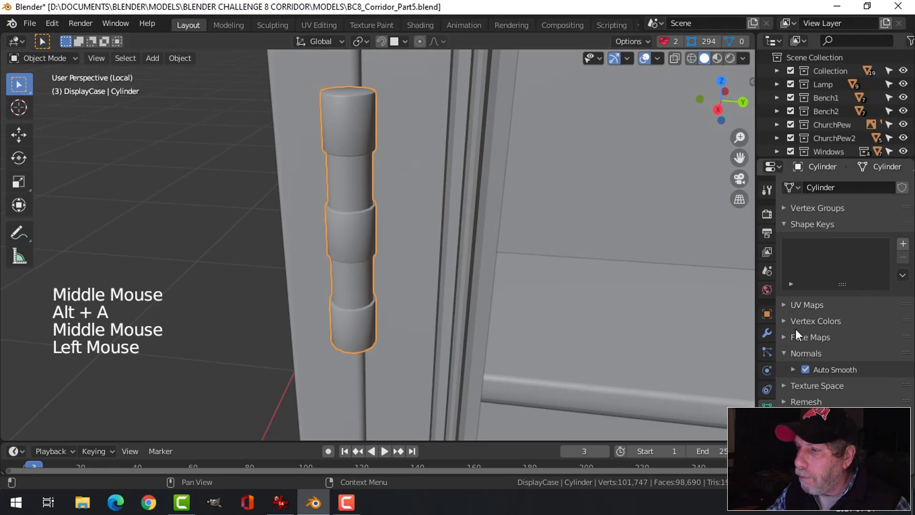
Add a Bevel modifier to the hinge cylinder and reselect the hinge.
{"action": "left_click", "coordinate": [767, 333]}
{"action": "left_click", "coordinate": [822, 191]}
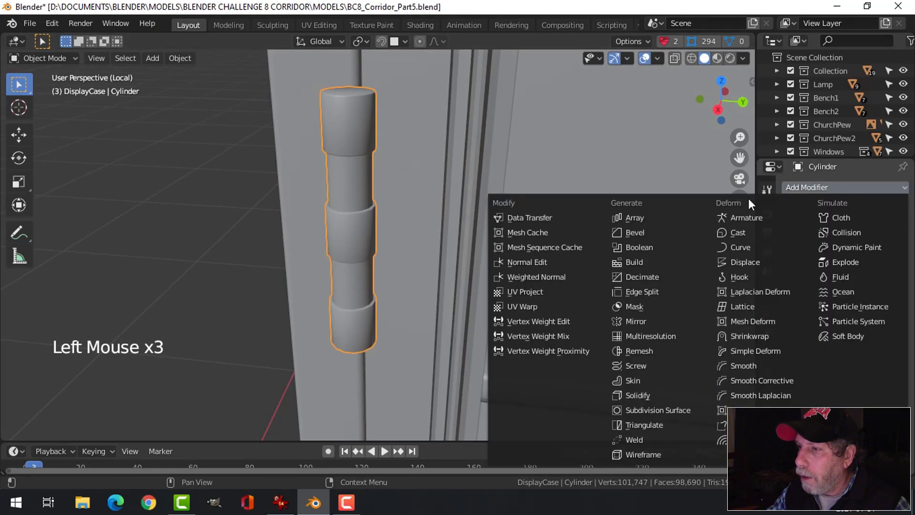
{"action": "left_click", "coordinate": [659, 232]}
{"action": "left_click", "coordinate": [829, 425]}
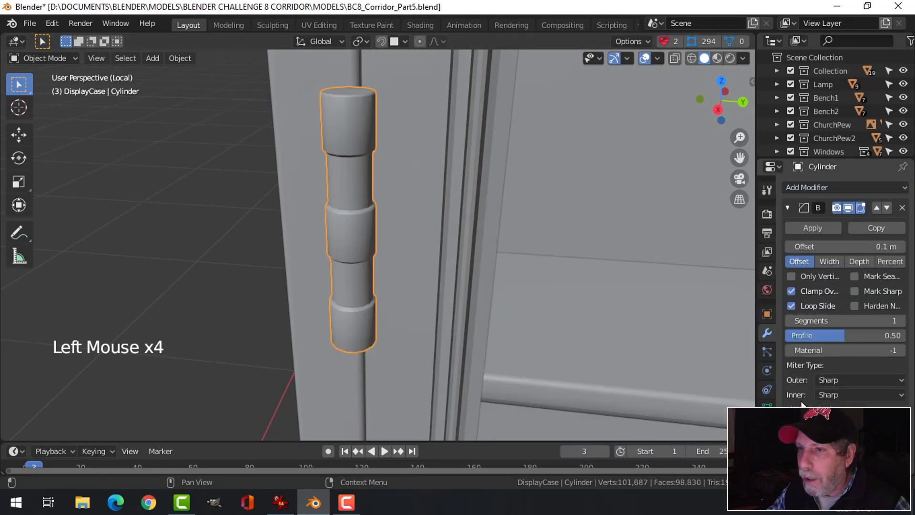
{"action": "key", "text": "alt+a"}
{"action": "middle_click_drag", "start_coordinate": [418, 229], "coordinate": [364, 205]}
{"action": "scroll", "coordinate": [458, 227], "scroll_direction": "down", "scroll_amount": 1}
{"action": "left_click", "coordinate": [364, 205]}
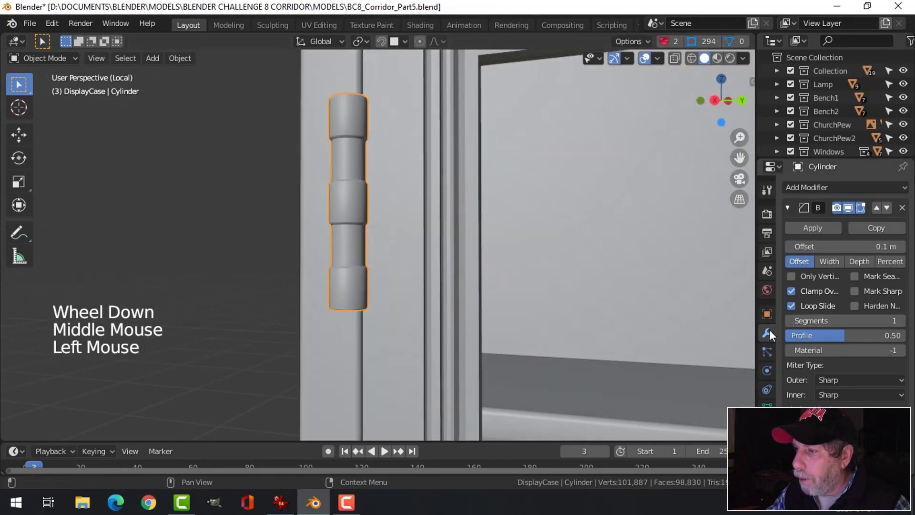
Add a Weighted Normal modifier below the Bevel modifier on the hinge, keeping Face Area weighting.
{"action": "left_click", "coordinate": [788, 208]}
{"action": "left_click", "coordinate": [801, 188]}
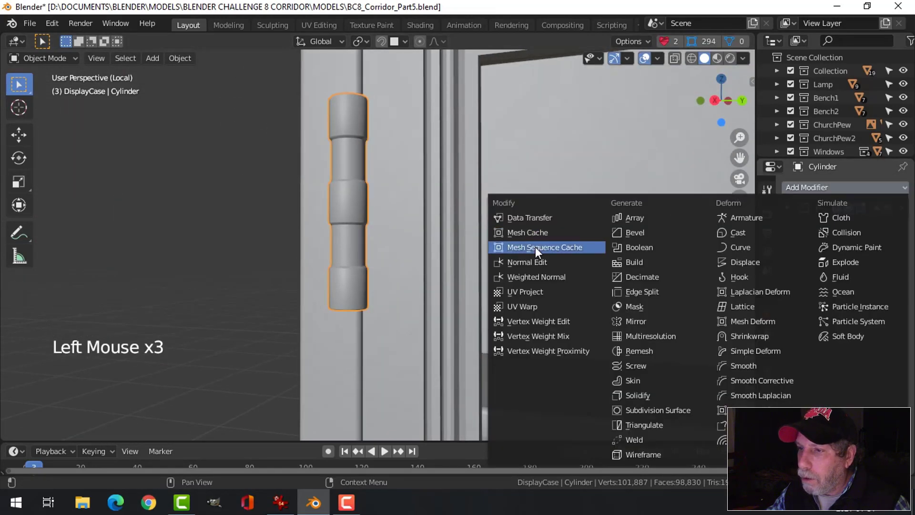
{"action": "left_click", "coordinate": [533, 275]}
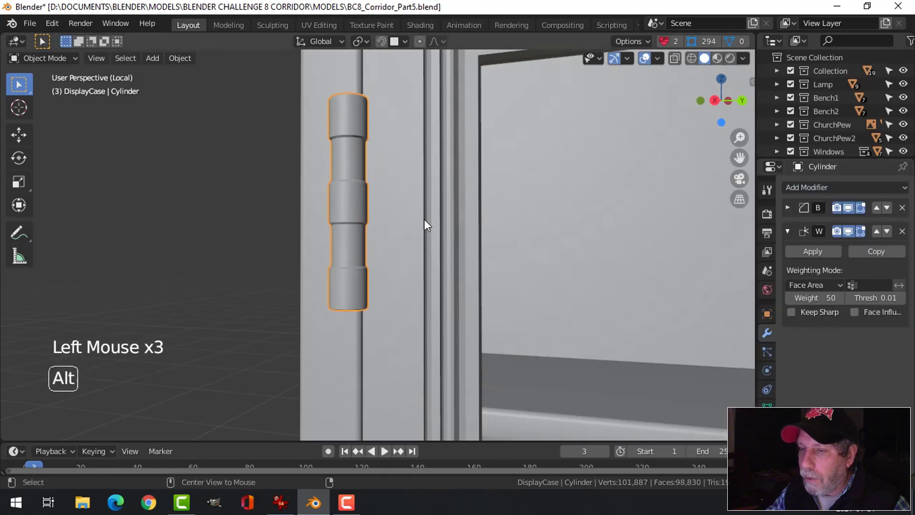
{"action": "key", "text": "alt+a"}
{"action": "middle_click_drag", "start_coordinate": [425, 223], "coordinate": [444, 276]}
{"action": "scroll", "coordinate": [459, 227], "scroll_direction": "down", "scroll_amount": 2}
{"action": "scroll", "coordinate": [444, 275], "scroll_direction": "up", "scroll_amount": 2}
{"action": "left_click", "coordinate": [404, 220]}
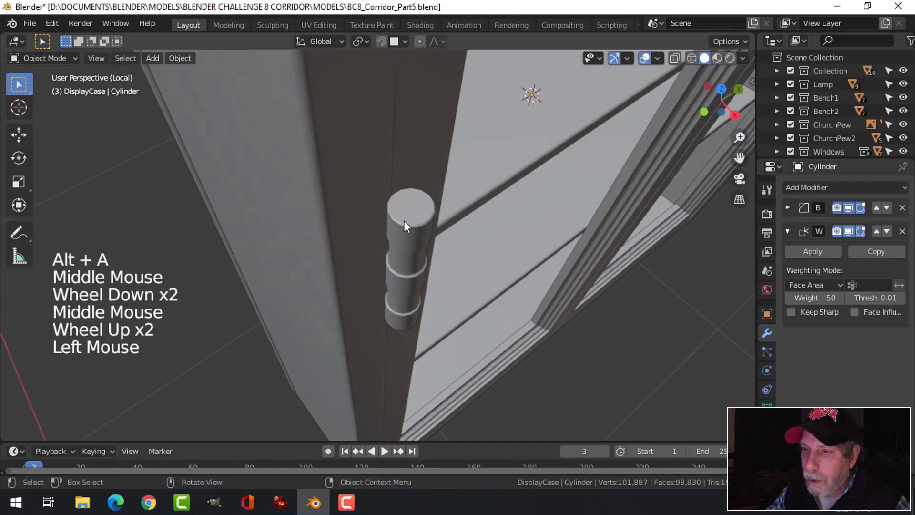
Set the hinge's origin to its geometry and move the hinge along X until it sits partly embedded in the case front.
{"action": "middle_click_drag", "start_coordinate": [404, 220], "coordinate": [452, 244]}
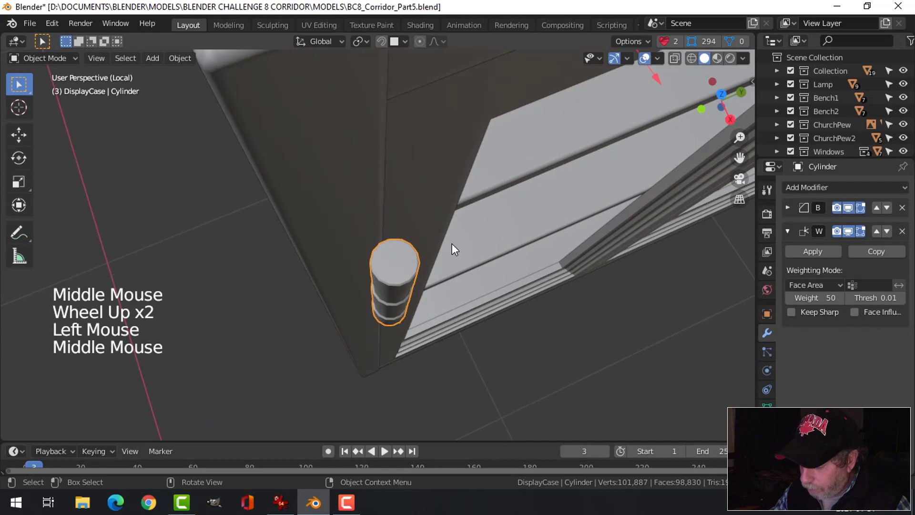
{"action": "key", "text": "KP_7"}
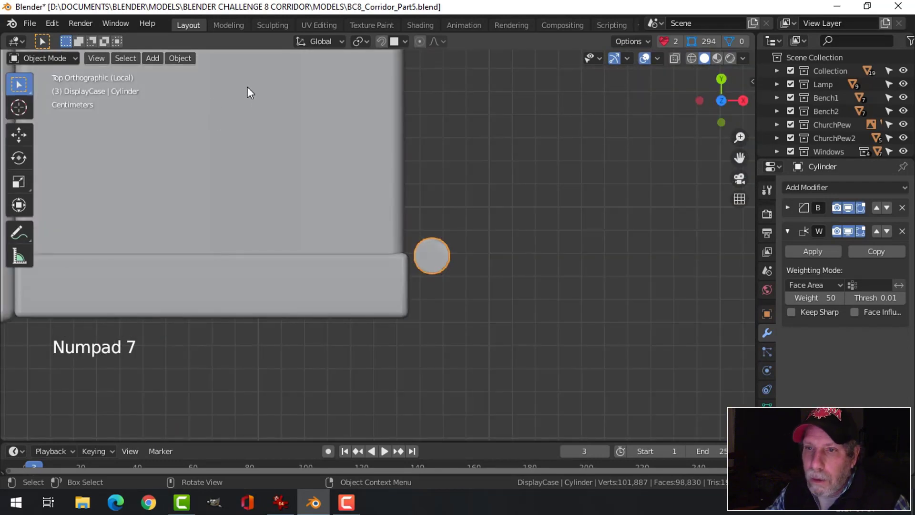
{"action": "left_click", "coordinate": [180, 57]}
{"action": "mouse_move", "coordinate": [235, 87]}
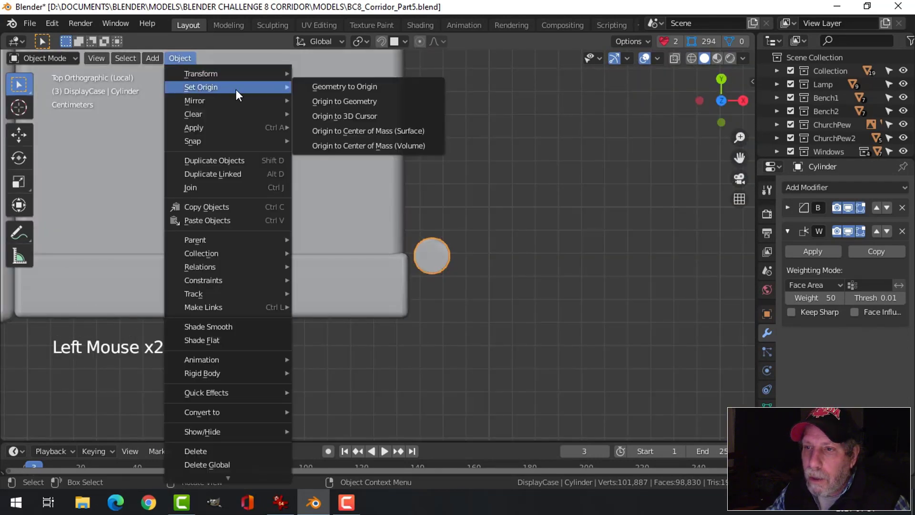
{"action": "left_click", "coordinate": [329, 102]}
{"action": "left_click_drag", "start_coordinate": [491, 253], "coordinate": [472, 252]}
{"action": "middle_click_drag", "start_coordinate": [629, 239], "coordinate": [404, 213]}
{"action": "key", "text": "alt+a"}
{"action": "scroll", "coordinate": [402, 161], "scroll_direction": "down", "scroll_amount": 2}
{"action": "scroll", "coordinate": [499, 168], "scroll_direction": "down", "scroll_amount": 1}
{"action": "scroll", "coordinate": [496, 182], "scroll_direction": "down", "scroll_amount": 1}
{"action": "scroll", "coordinate": [384, 169], "scroll_direction": "up", "scroll_amount": 2}
{"action": "scroll", "coordinate": [445, 200], "scroll_direction": "up", "scroll_amount": 2}
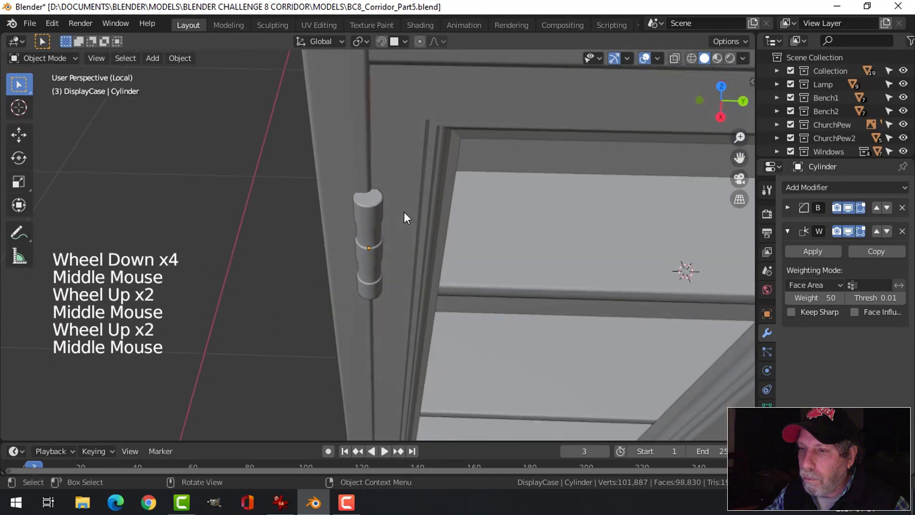
Examine the hinge's size and fit on the door seam from the side and at an angle.
{"action": "left_click", "coordinate": [371, 201]}
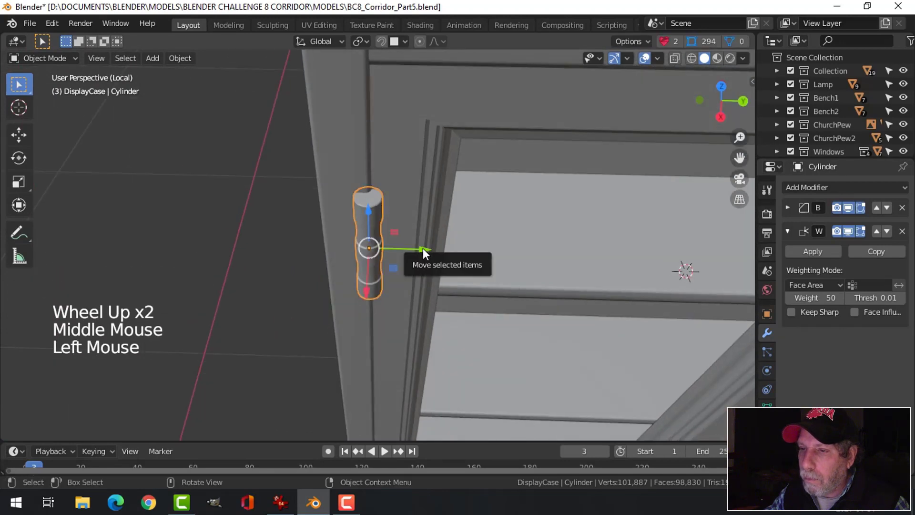
{"action": "key", "text": "KP_3"}
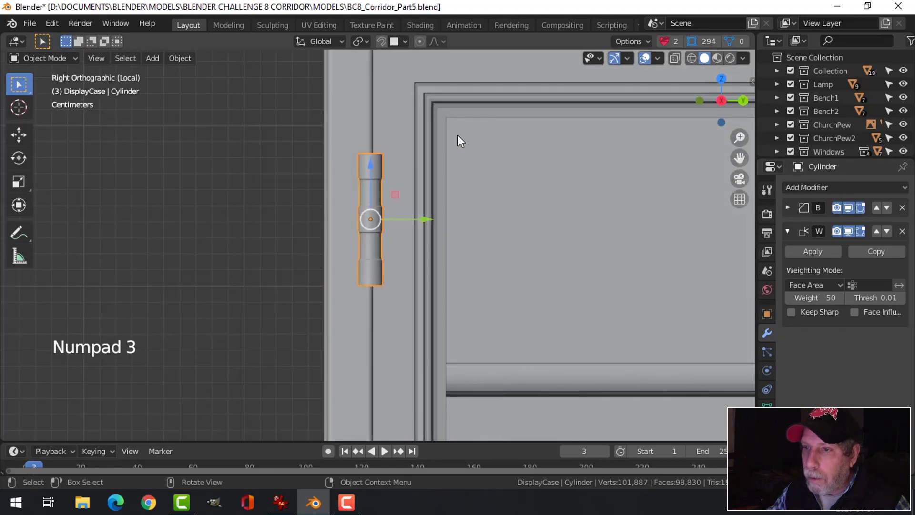
{"action": "scroll", "coordinate": [436, 174], "scroll_direction": "down", "scroll_amount": 3}
{"action": "key", "text": "alt+a"}
{"action": "scroll", "coordinate": [431, 185], "scroll_direction": "down", "scroll_amount": 3}
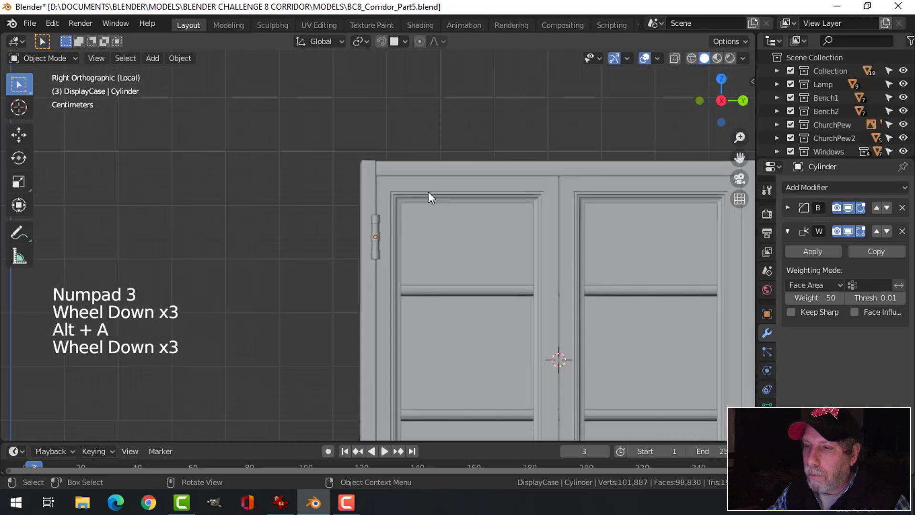
{"action": "middle_click_drag", "start_coordinate": [428, 192], "coordinate": [540, 262]}
{"action": "scroll", "coordinate": [539, 260], "scroll_direction": "down", "scroll_amount": 3}
{"action": "scroll", "coordinate": [534, 253], "scroll_direction": "up", "scroll_amount": 8}
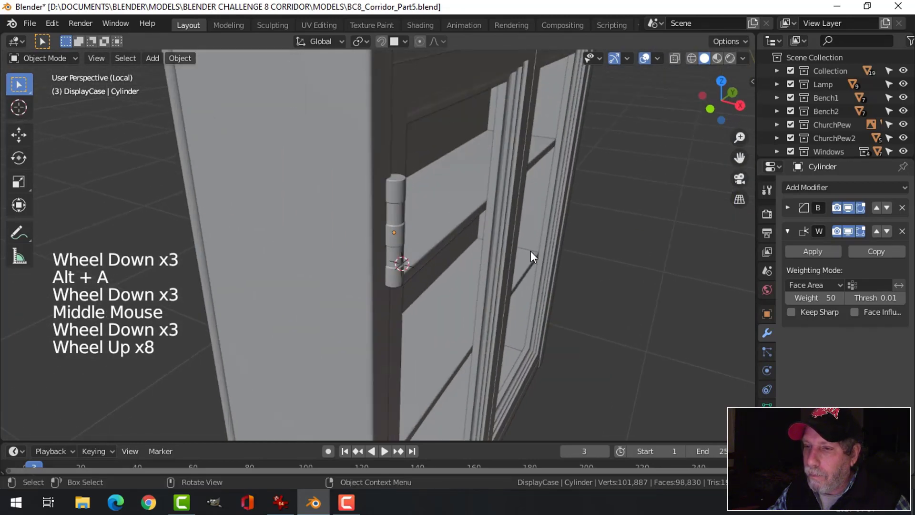
{"action": "scroll", "coordinate": [481, 252], "scroll_direction": "down", "scroll_amount": 3}
{"action": "middle_click_drag", "start_coordinate": [481, 258], "coordinate": [443, 246], "text": "shift"}
{"action": "middle_click_drag", "start_coordinate": [443, 245], "coordinate": [403, 235]}
{"action": "scroll", "coordinate": [376, 212], "scroll_direction": "up", "scroll_amount": 2}
Scale the hinge down slightly so it suits the door's proportions.
{"action": "left_click", "coordinate": [344, 200]}
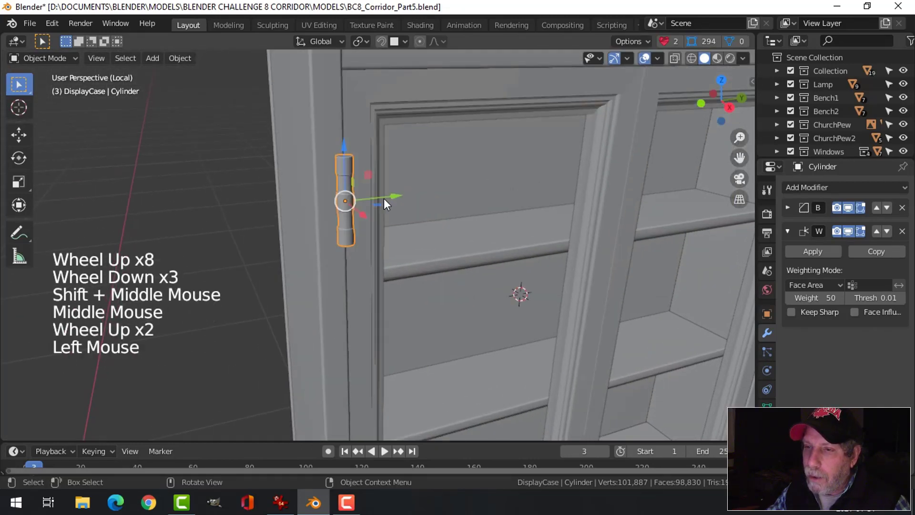
{"action": "key", "text": "s"}
{"action": "left_click", "coordinate": [465, 223]}
{"action": "key", "text": "alt+a"}
{"action": "middle_click_drag", "start_coordinate": [465, 223], "coordinate": [330, 203]}
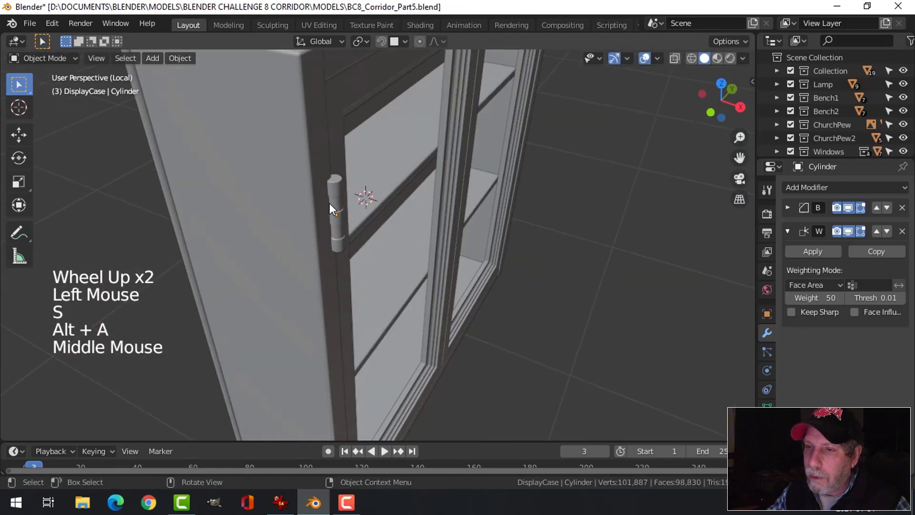
Duplicate the hinge and move the copy about 0.45 m down along Z to the lower end of the same door.
{"action": "left_click", "coordinate": [340, 196]}
{"action": "scroll", "coordinate": [339, 196], "scroll_direction": "down", "scroll_amount": 3}
{"action": "middle_click_drag", "start_coordinate": [508, 252], "coordinate": [446, 230], "text": "shift"}
{"action": "middle_click_drag", "start_coordinate": [446, 230], "coordinate": [416, 213]}
{"action": "middle_click_drag", "start_coordinate": [416, 213], "coordinate": [435, 204]}
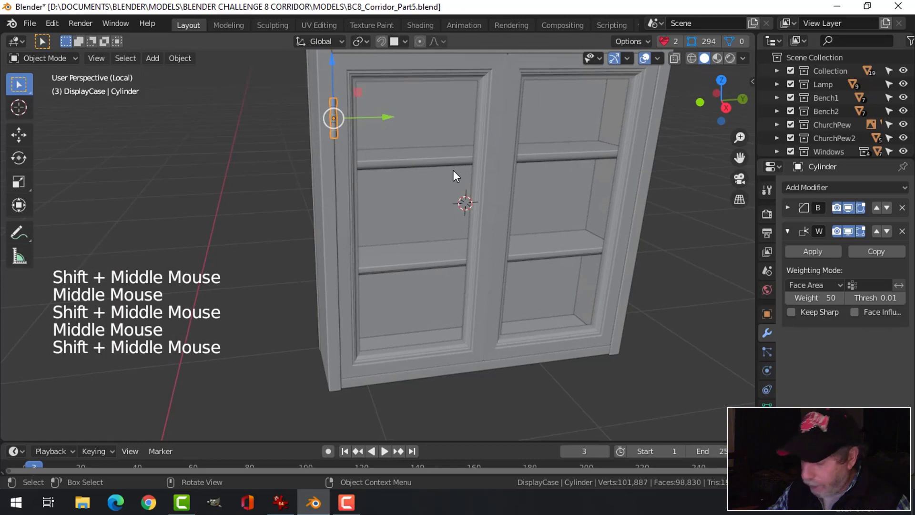
{"action": "key", "text": "KP_3"}
{"action": "scroll", "coordinate": [453, 174], "scroll_direction": "down", "scroll_amount": 3}
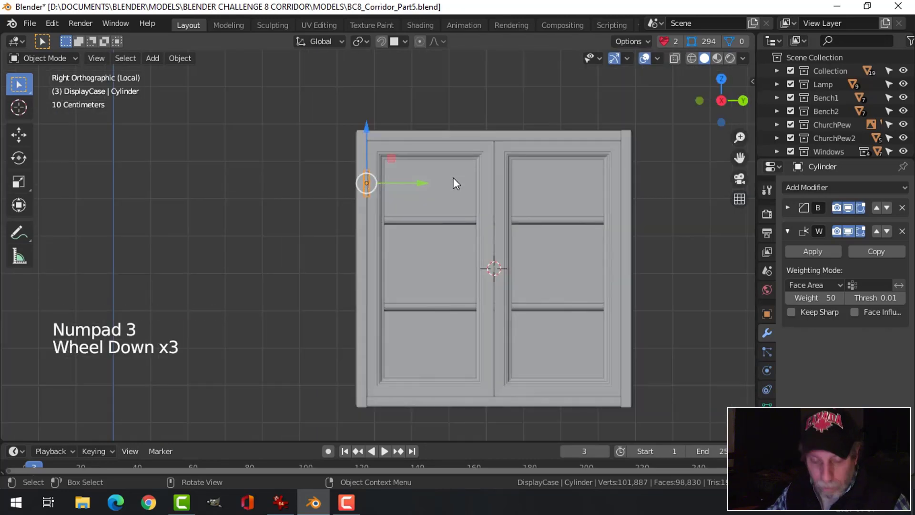
{"action": "key", "text": "shift+d"}
{"action": "left_click_drag", "start_coordinate": [368, 128], "coordinate": [355, 296]}
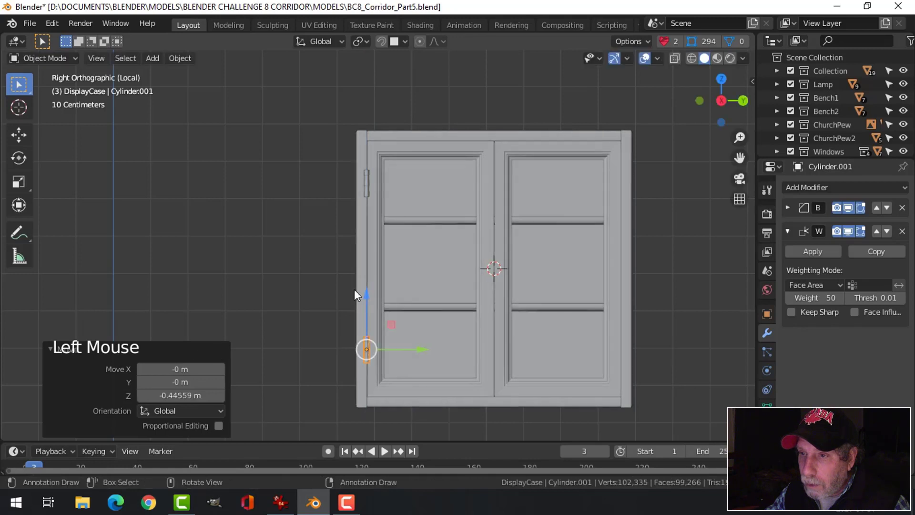
Duplicate both hinges along Y onto the outer edge of the other door and save the file.
{"action": "left_click", "coordinate": [371, 190], "text": "shift"}
{"action": "key", "text": "shift+d"}
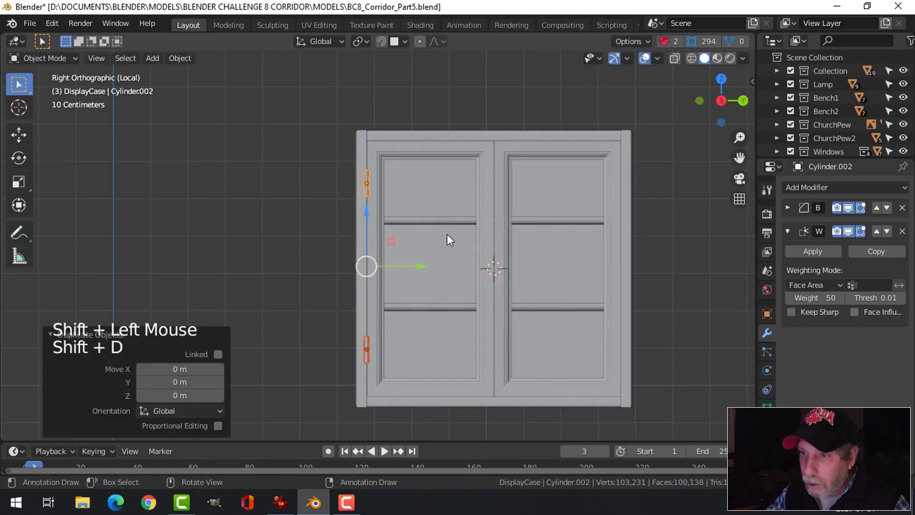
{"action": "left_click_drag", "start_coordinate": [422, 266], "coordinate": [682, 277]}
{"action": "key", "text": "alt+a"}
{"action": "middle_click_drag", "start_coordinate": [561, 219], "coordinate": [603, 247]}
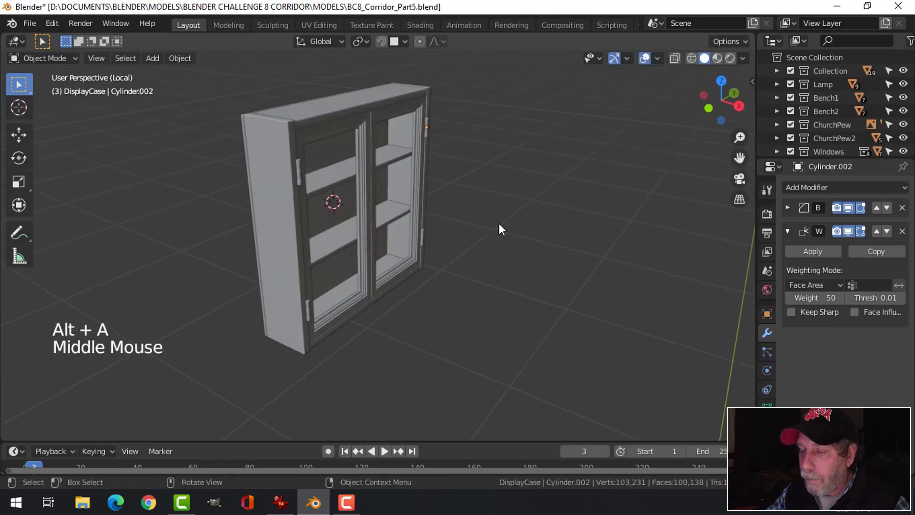
{"action": "middle_click_drag", "start_coordinate": [499, 227], "coordinate": [593, 221], "text": "shift"}
{"action": "key", "text": "ctrl+s"}
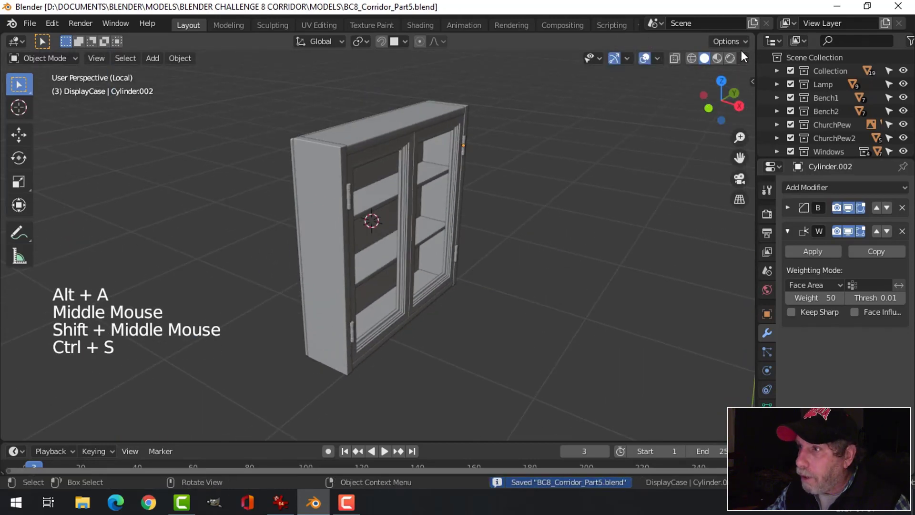
Enable cavity and shadow in the viewport's solid shading options.
{"action": "left_click", "coordinate": [743, 56]}
{"action": "left_click", "coordinate": [669, 360]}
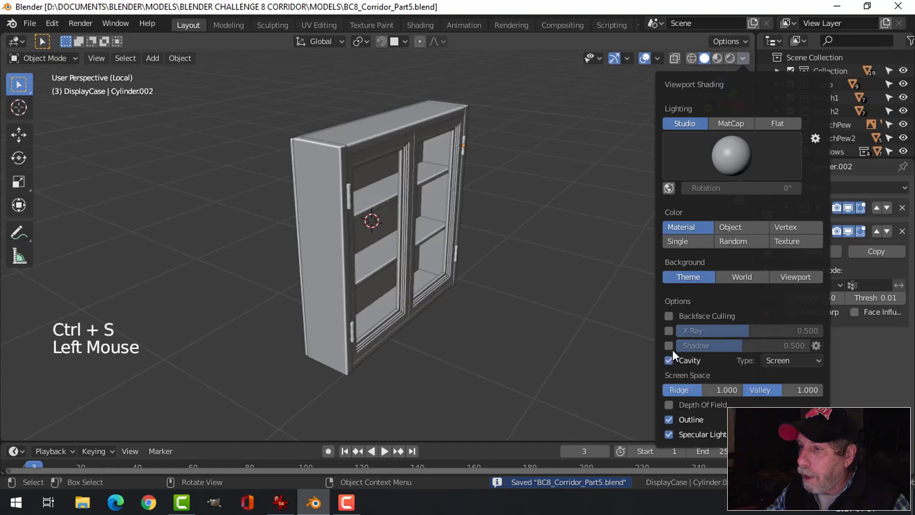
{"action": "left_click", "coordinate": [669, 345]}
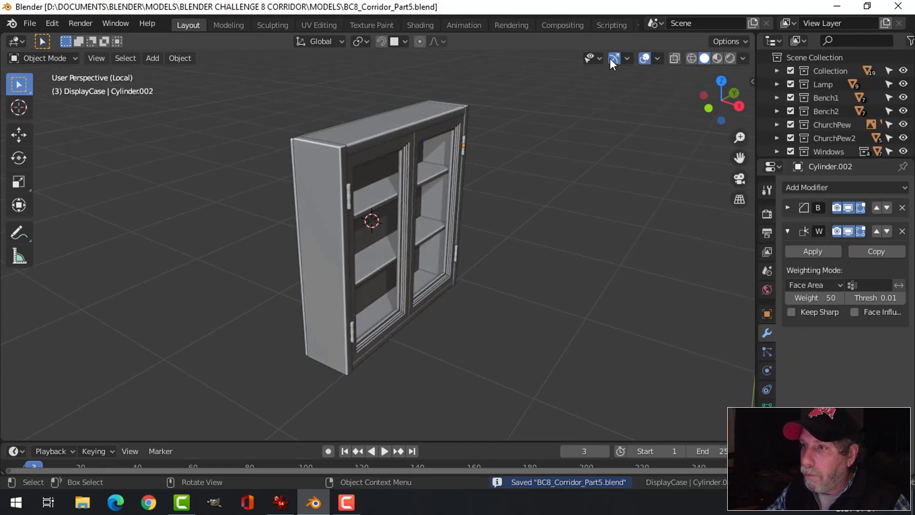
Show the Face Orientation overlay to check the display case's normals.
{"action": "left_click", "coordinate": [657, 58]}
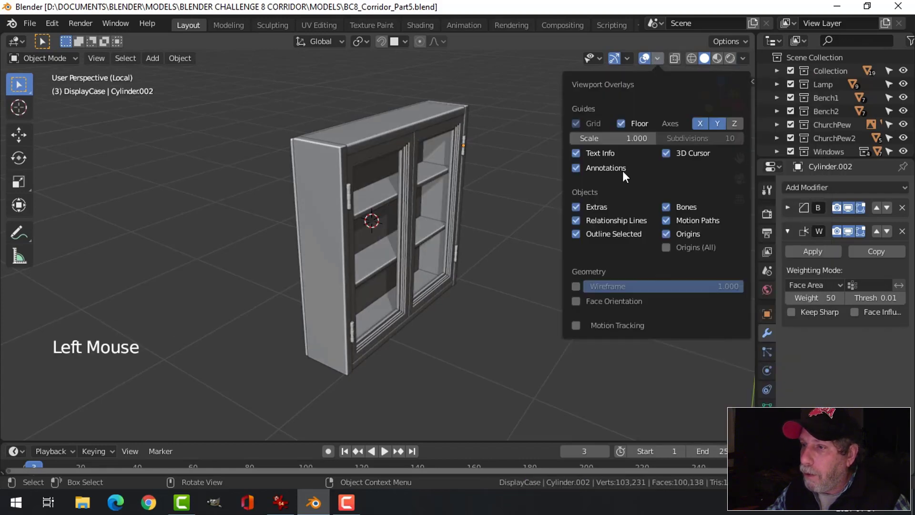
{"action": "left_click", "coordinate": [603, 300]}
{"action": "middle_click_drag", "start_coordinate": [525, 234], "coordinate": [462, 213]}
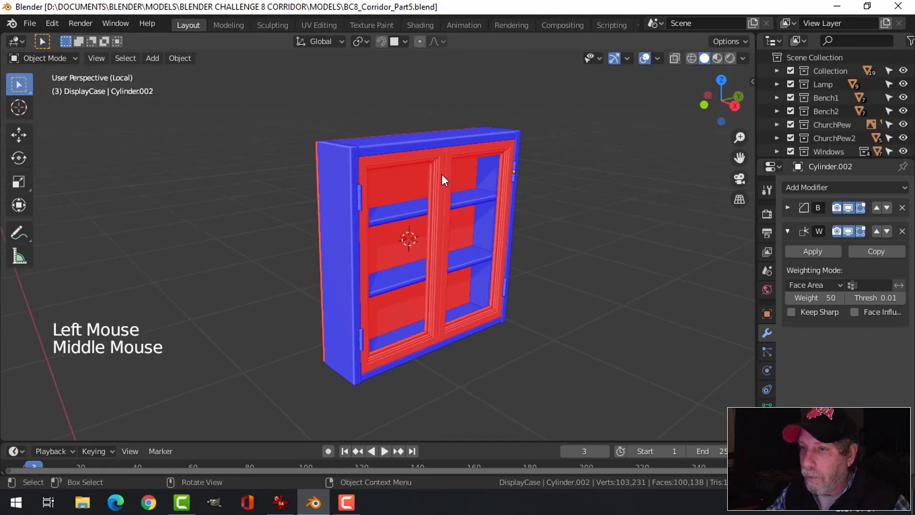
Recalculate all normals of the mirrored door frames to face outside.
{"action": "left_click", "coordinate": [476, 179]}
{"action": "key", "text": "Tab"}
{"action": "key", "text": "a"}
{"action": "key", "text": "alt+n"}
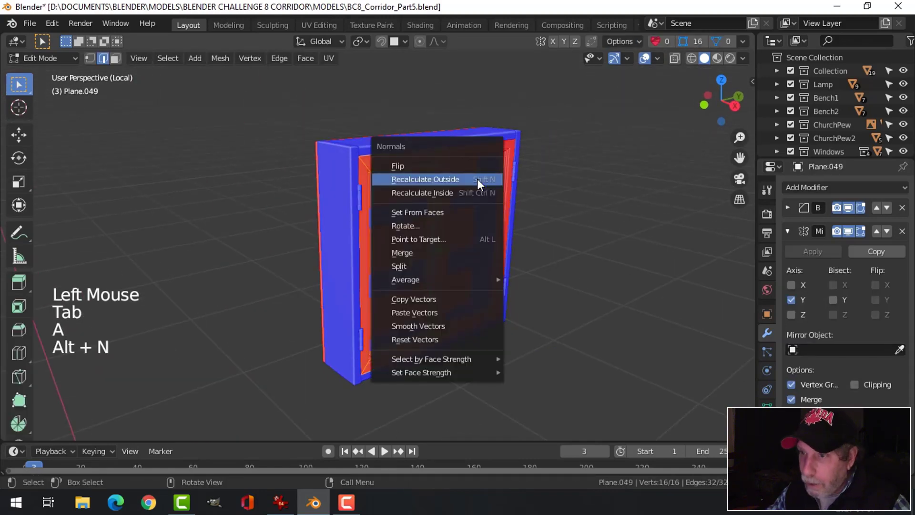
{"action": "left_click", "coordinate": [476, 179]}
{"action": "key", "text": "alt+a"}
{"action": "key", "text": "Tab"}
{"action": "key", "text": "alt+a"}
{"action": "middle_click_drag", "start_coordinate": [577, 190], "coordinate": [497, 202]}
{"action": "scroll", "coordinate": [438, 195], "scroll_direction": "down", "scroll_amount": 1}
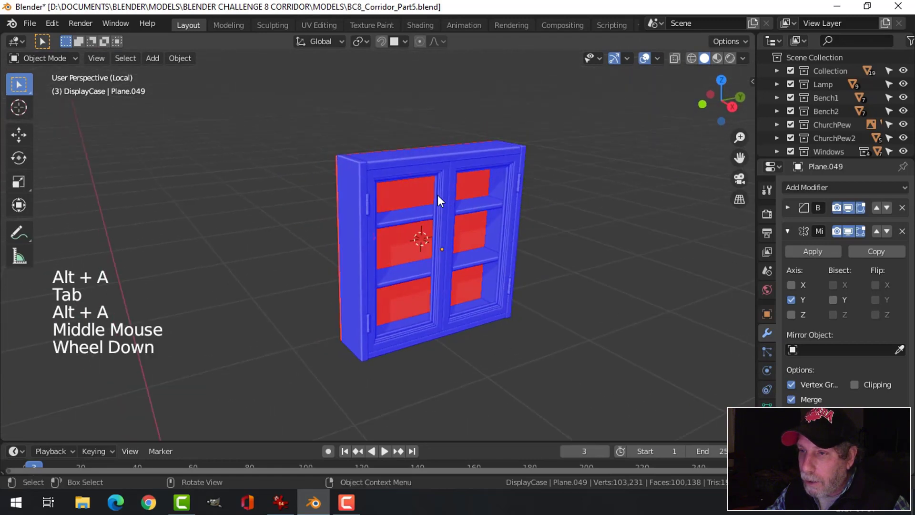
Recalculate all normals of the display case's back panel to face outside.
{"action": "left_click", "coordinate": [394, 193]}
{"action": "middle_click_drag", "start_coordinate": [393, 192], "coordinate": [470, 218]}
{"action": "key", "text": "Tab"}
{"action": "key", "text": "a"}
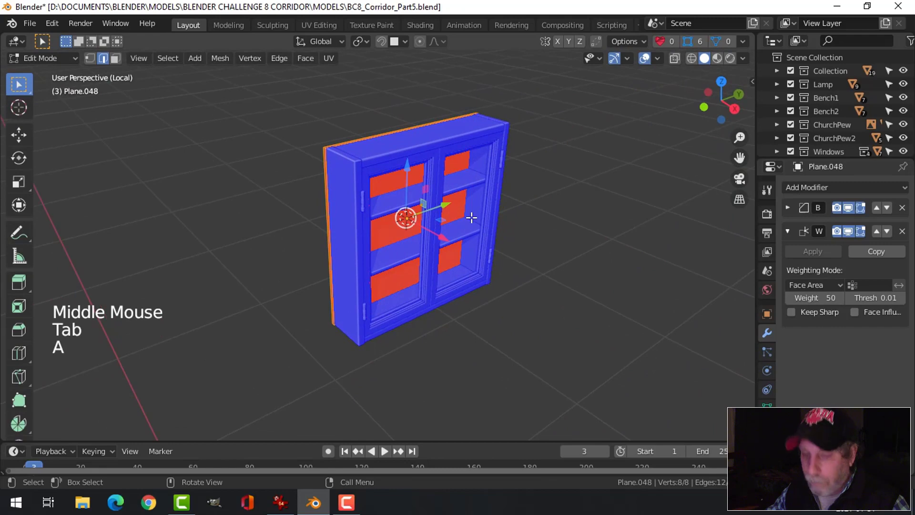
{"action": "key", "text": "alt+n"}
{"action": "left_click", "coordinate": [471, 215]}
{"action": "key", "text": "alt+a"}
{"action": "key", "text": "Tab"}
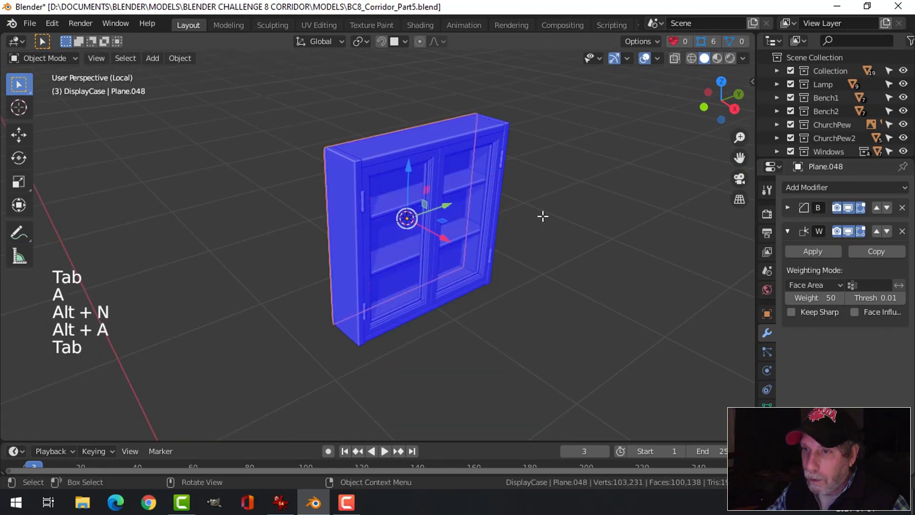
{"action": "key", "text": "alt+a"}
{"action": "scroll", "coordinate": [543, 215], "scroll_direction": "down", "scroll_amount": 2}
Turn off the Face Orientation overlay and hide all viewport gizmos and overlays for a clean view of the case.
{"action": "left_click", "coordinate": [657, 58]}
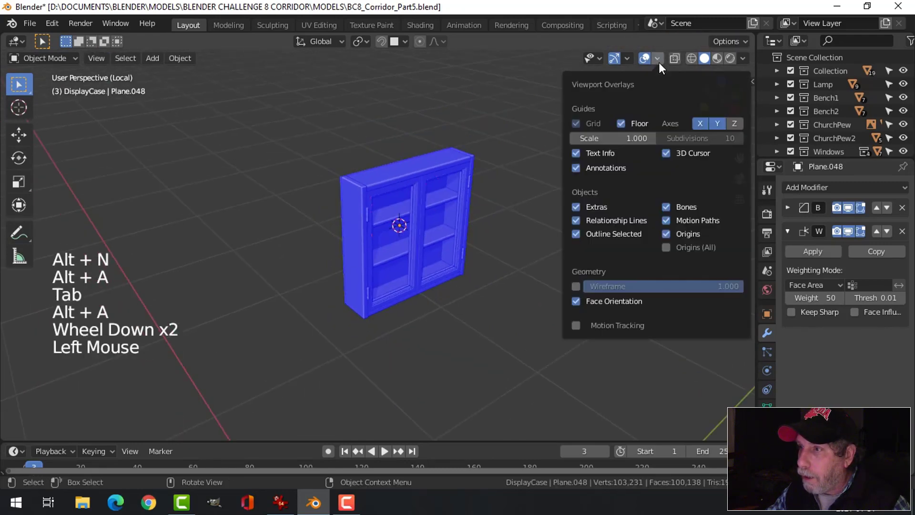
{"action": "left_click", "coordinate": [605, 300]}
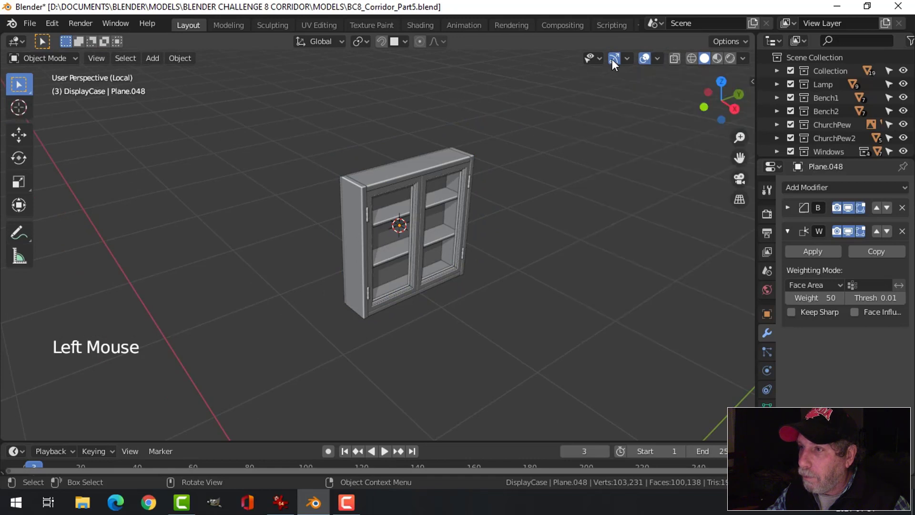
{"action": "left_click", "coordinate": [613, 58]}
{"action": "left_click", "coordinate": [643, 58]}
{"action": "scroll", "coordinate": [609, 231], "scroll_direction": "up", "scroll_amount": 1}
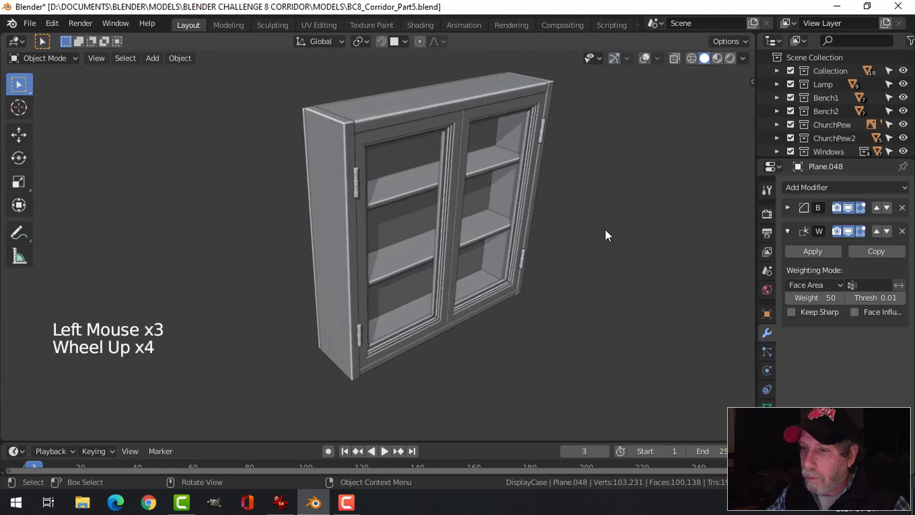
{"action": "scroll", "coordinate": [605, 233], "scroll_direction": "up", "scroll_amount": 1}
{"action": "mouse_move", "coordinate": [605, 233]}
{"action": "middle_mouse_down", "text": "shift"}
{"action": "mouse_move", "coordinate": [593, 243]}
{"action": "mouse_move", "coordinate": [592, 228]}
{"action": "middle_mouse_up", "text": "shift"}
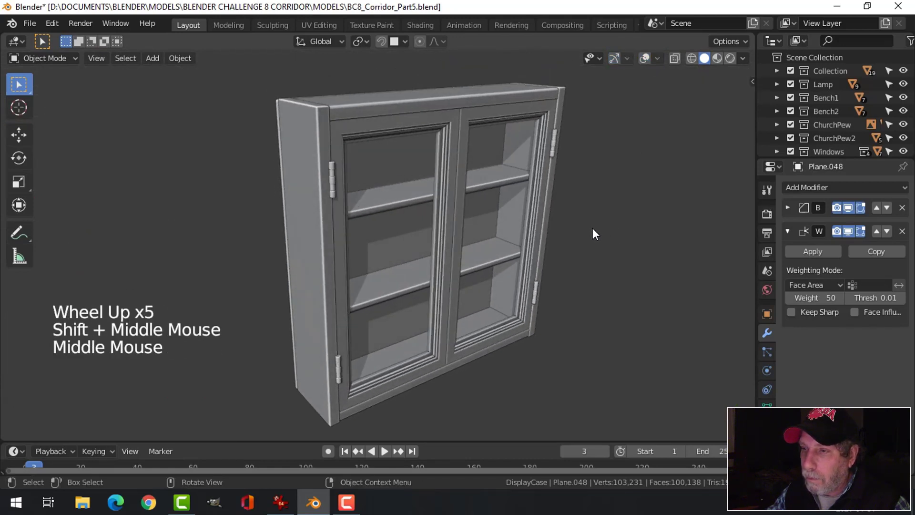
{"action": "scroll", "coordinate": [578, 247], "scroll_direction": "down", "scroll_amount": 2}
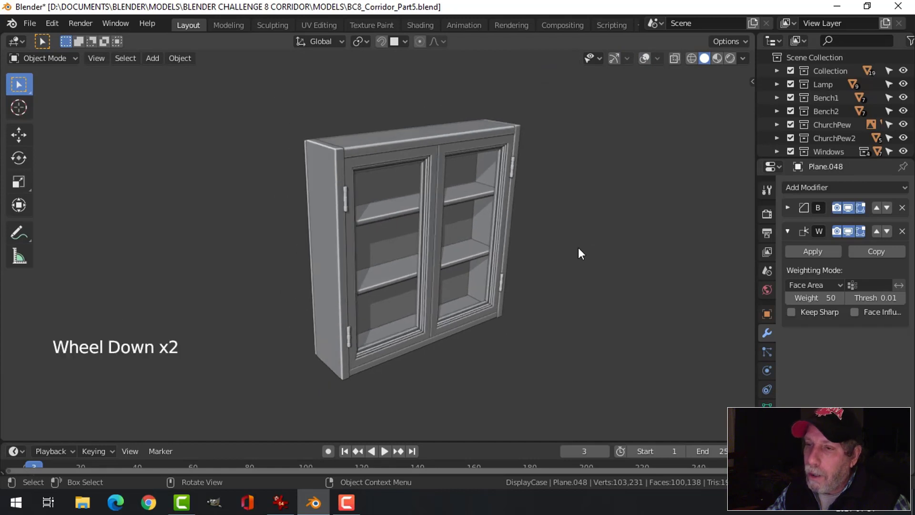
{"action": "middle_click_drag", "start_coordinate": [578, 248], "coordinate": [572, 252]}
{"action": "scroll", "coordinate": [573, 252], "scroll_direction": "down", "scroll_amount": 1}
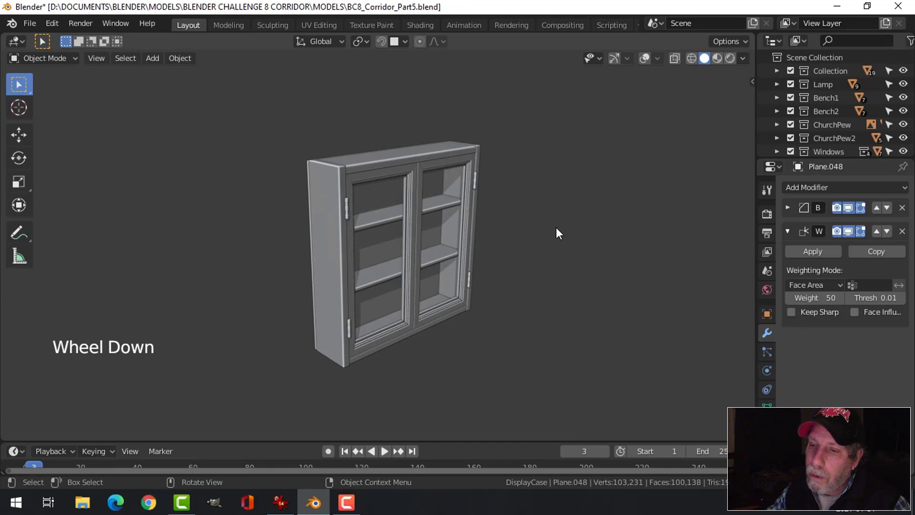
Add a circle mesh with 16 vertices at the 3D cursor inside the display case.
{"action": "scroll", "coordinate": [591, 235], "scroll_direction": "up", "scroll_amount": 3}
{"action": "middle_click_drag", "start_coordinate": [591, 235], "coordinate": [473, 285]}
{"action": "key", "text": "shift+a"}
{"action": "mouse_move", "coordinate": [423, 210]}
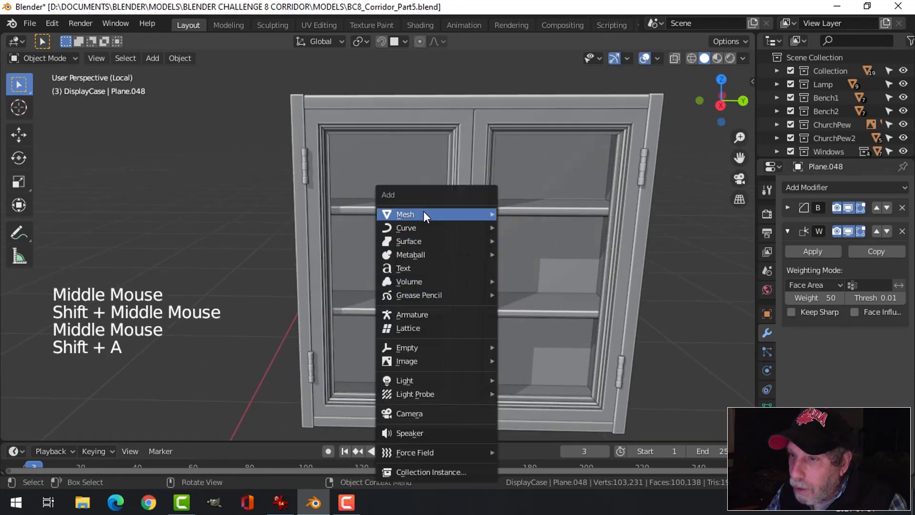
{"action": "left_click", "coordinate": [529, 240]}
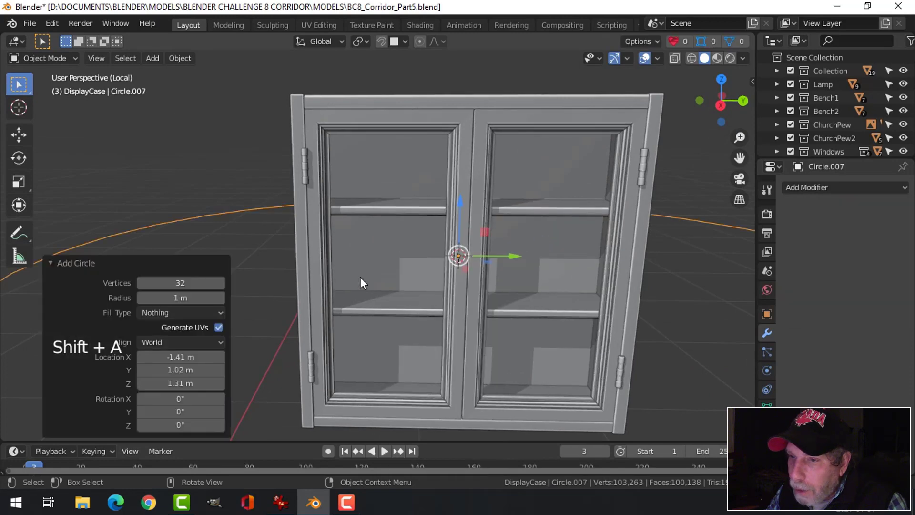
{"action": "left_click", "coordinate": [178, 283]}
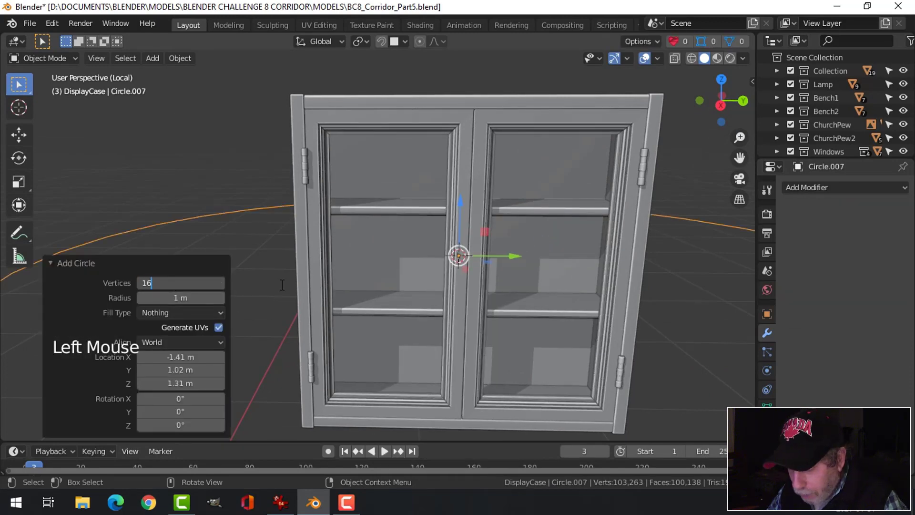
{"action": "left_click", "coordinate": [282, 285]}
{"action": "scroll", "coordinate": [307, 294], "scroll_direction": "down", "scroll_amount": 3}
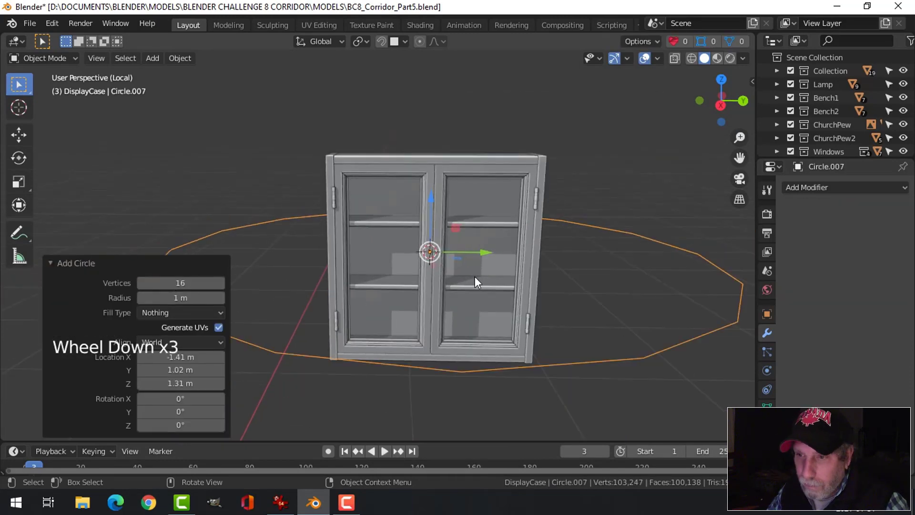
Scale all the circle's vertices down to knob size and rotate them 90° about the Y axis to face forward.
{"action": "key", "text": "Tab"}
{"action": "key", "text": "1"}
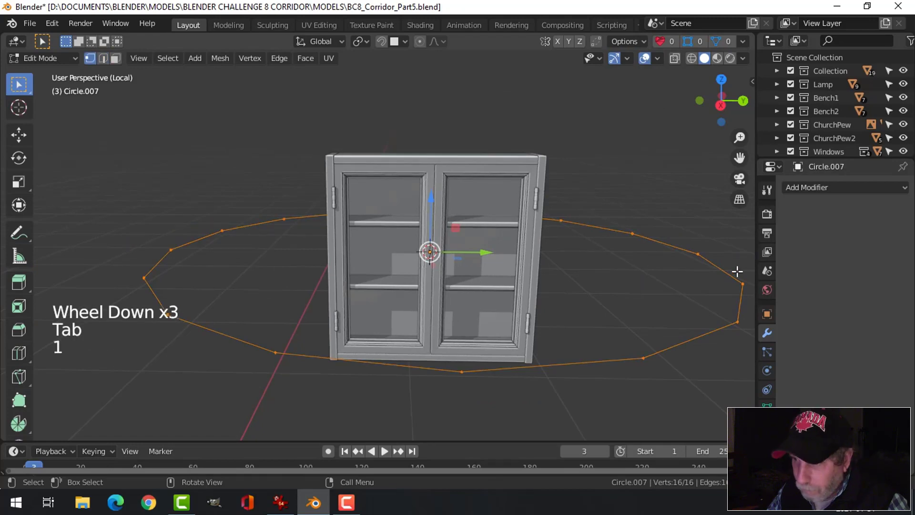
{"action": "key", "text": "s"}
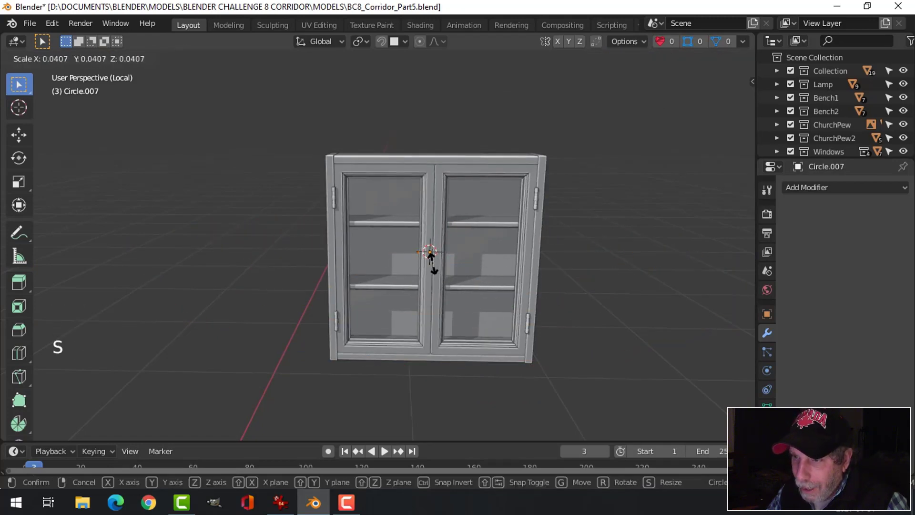
{"action": "left_click", "coordinate": [434, 260]}
{"action": "middle_click_drag", "start_coordinate": [431, 255], "coordinate": [483, 297]}
{"action": "type", "text": "ry90"}
{"action": "key", "text": "Return"}
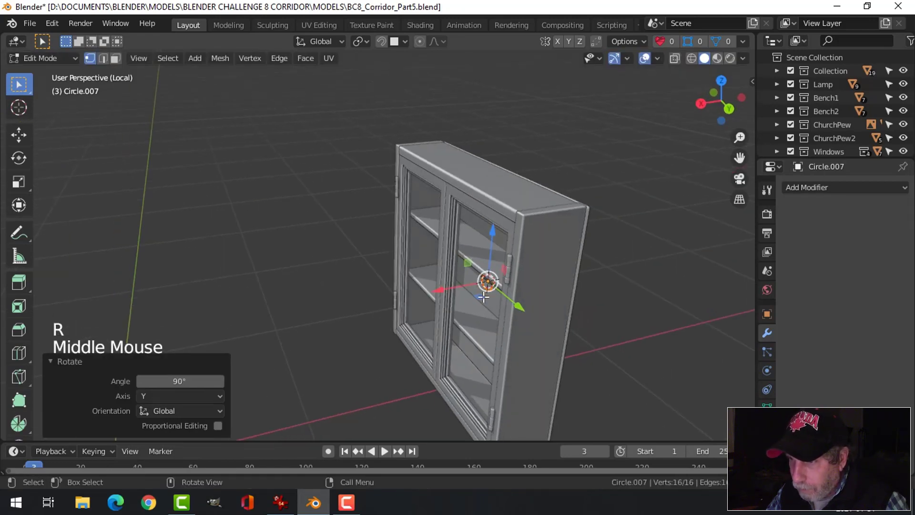
Bring the circle about 0.19 m along X out in front of the doors and scale it by about 0.48.
{"action": "left_click_drag", "start_coordinate": [429, 291], "coordinate": [376, 297]}
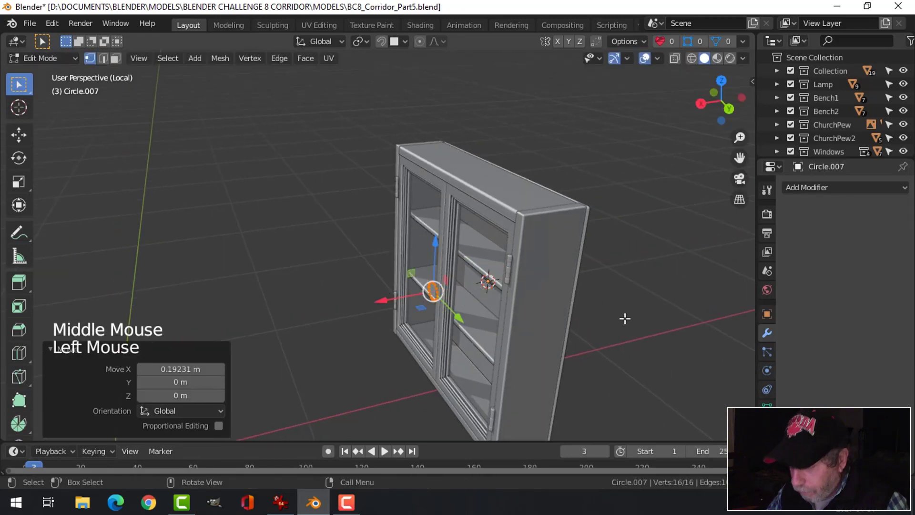
{"action": "key", "text": "KP_Decimal"}
{"action": "scroll", "coordinate": [629, 319], "scroll_direction": "down", "scroll_amount": 4}
{"action": "middle_click_drag", "start_coordinate": [641, 322], "coordinate": [702, 316]}
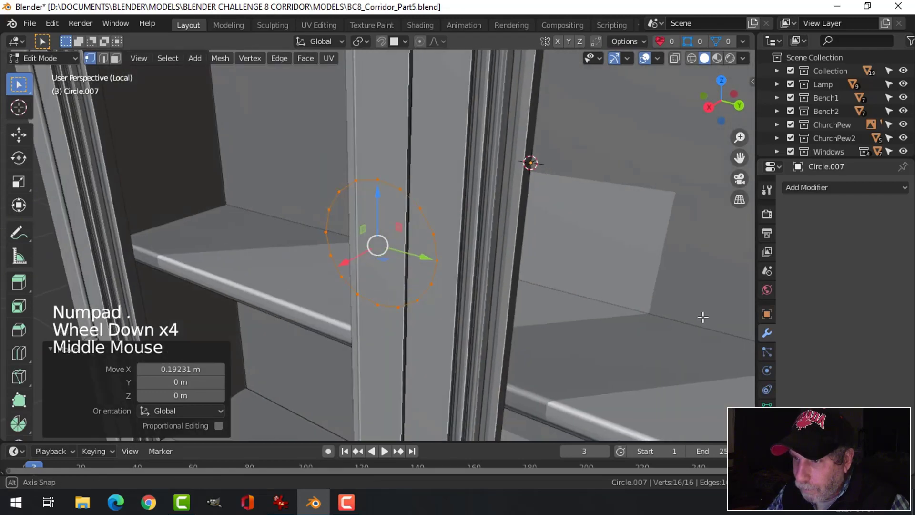
{"action": "key", "text": "s"}
{"action": "left_click", "coordinate": [514, 291]}
{"action": "key", "text": "KP_3"}
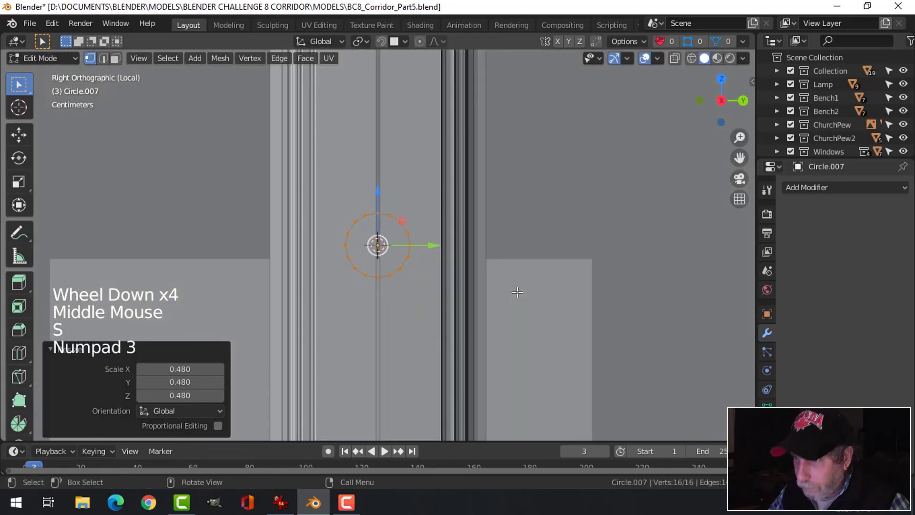
Shrink the circle further and shift it about -0.014 m in Y onto the left door's inner stile, scaling it by about 0.64.
{"action": "key", "text": "s"}
{"action": "left_click", "coordinate": [483, 285]}
{"action": "left_click_drag", "start_coordinate": [427, 245], "coordinate": [395, 250]}
{"action": "key", "text": "s"}
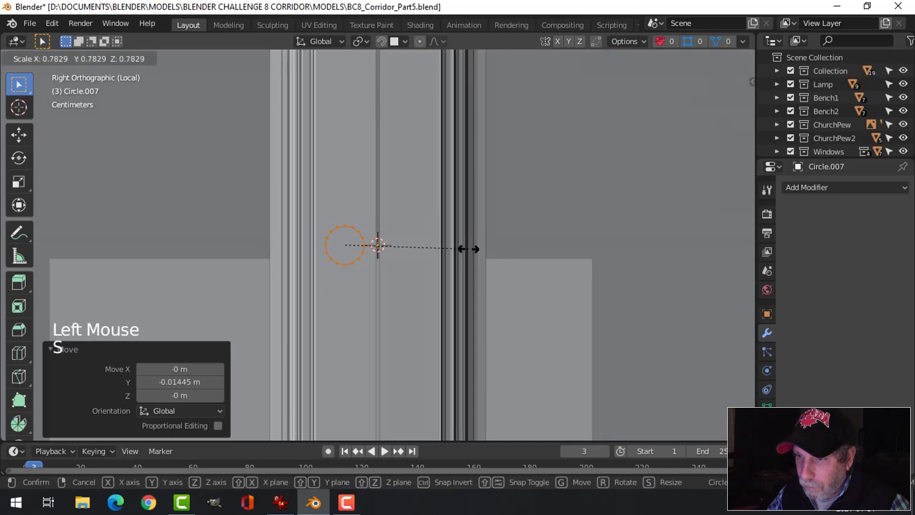
{"action": "left_click", "coordinate": [446, 252]}
Move the circle along X back against the door frame and scale it by about 0.86.
{"action": "middle_click_drag", "start_coordinate": [414, 274], "coordinate": [310, 308]}
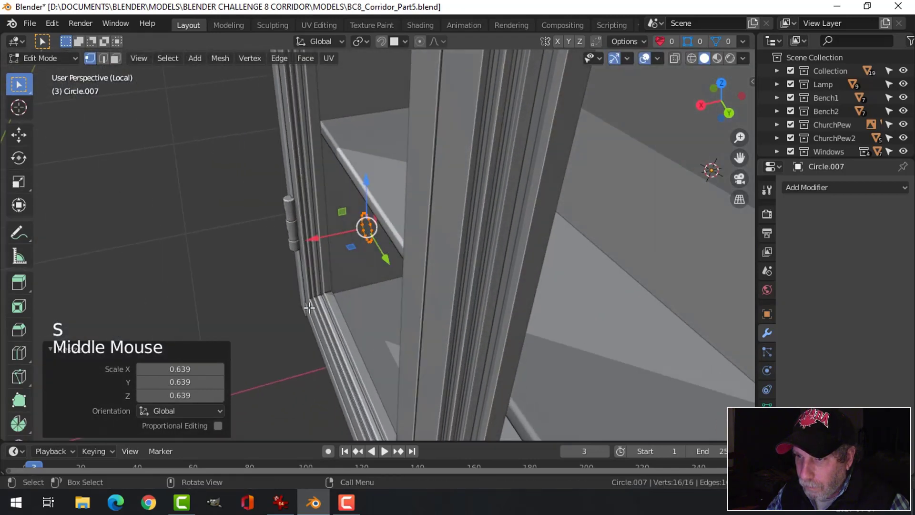
{"action": "left_click_drag", "start_coordinate": [313, 239], "coordinate": [375, 245]}
{"action": "key", "text": "s"}
{"action": "left_click", "coordinate": [491, 248]}
{"action": "scroll", "coordinate": [476, 253], "scroll_direction": "up", "scroll_amount": 4}
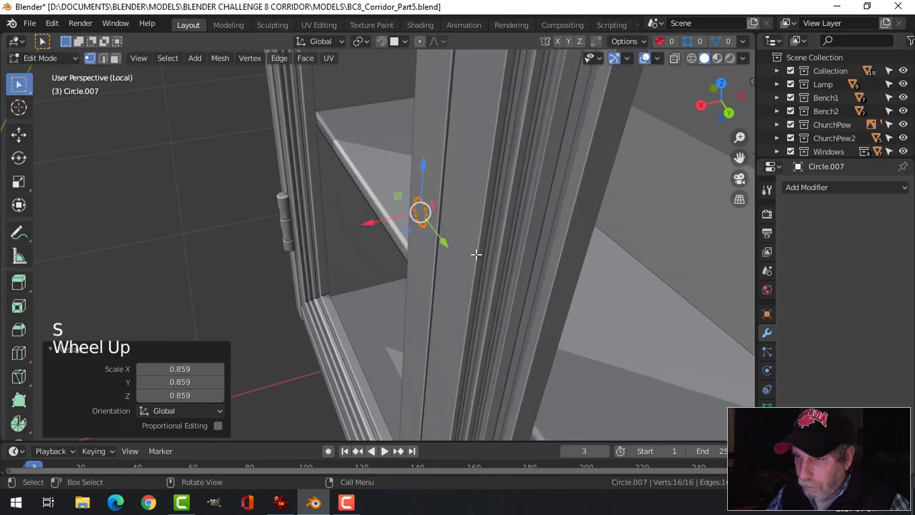
{"action": "middle_click_drag", "start_coordinate": [476, 253], "coordinate": [463, 264], "text": "shift"}
Extrude and scale the circle outward in successive rings to form the knob's neck and rounded body, scaling the front ring by about 0.71.
{"action": "key", "text": "e"}
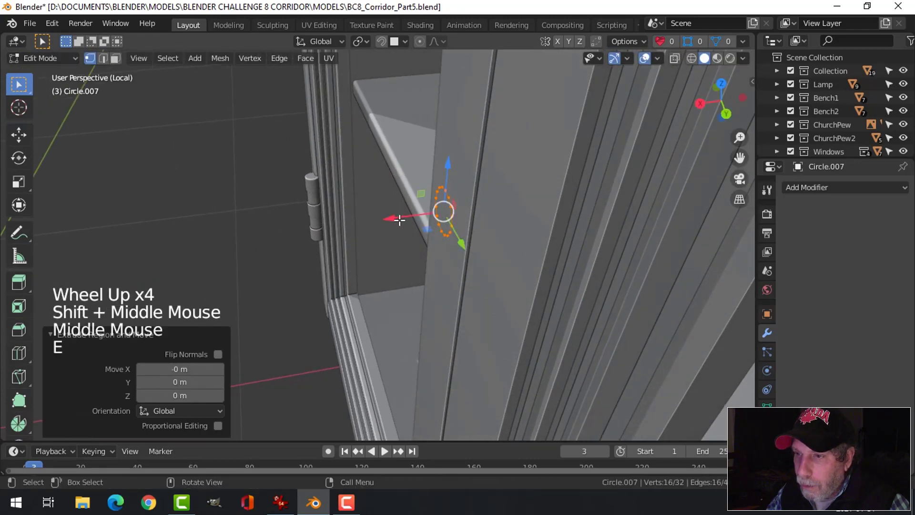
{"action": "left_click_drag", "start_coordinate": [399, 219], "coordinate": [333, 225]}
{"action": "key", "text": "e"}
{"action": "right_click", "coordinate": [491, 261]}
{"action": "key", "text": "s"}
{"action": "left_click", "coordinate": [417, 253]}
{"action": "key", "text": "e"}
{"action": "mouse_move", "coordinate": [476, 257]}
{"action": "middle_mouse_down"}
{"action": "mouse_move", "coordinate": [492, 266]}
{"action": "mouse_move", "coordinate": [460, 255]}
{"action": "mouse_move", "coordinate": [478, 259]}
{"action": "middle_mouse_up"}
{"action": "key", "text": "s"}
{"action": "left_click", "coordinate": [448, 248]}
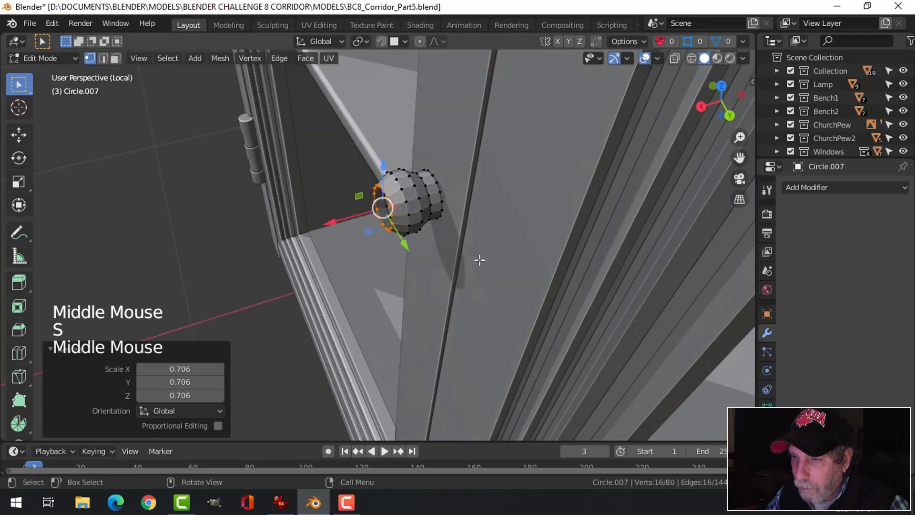
Extrude the knob's front ring inward with a scale of about 0.89, then extrude a slightly recessed ring and scale it by about 0.89.
{"action": "key", "text": "e"}
{"action": "key", "text": "s"}
{"action": "left_click", "coordinate": [458, 248]}
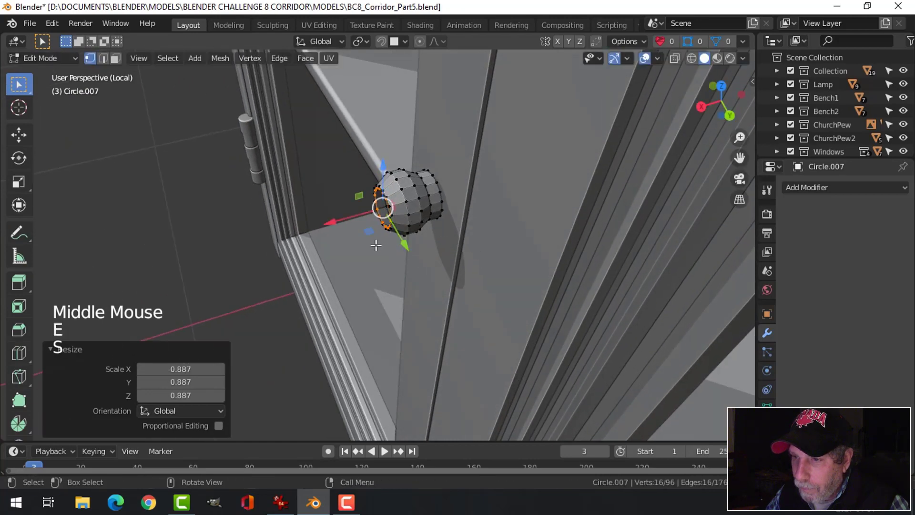
{"action": "scroll", "coordinate": [357, 238], "scroll_direction": "up", "scroll_amount": 2}
{"action": "key", "text": "e"}
{"action": "left_click", "coordinate": [332, 209]}
{"action": "left_click_drag", "start_coordinate": [332, 208], "coordinate": [338, 209]}
{"action": "middle_click_drag", "start_coordinate": [338, 210], "coordinate": [474, 246]}
{"action": "key", "text": "s"}
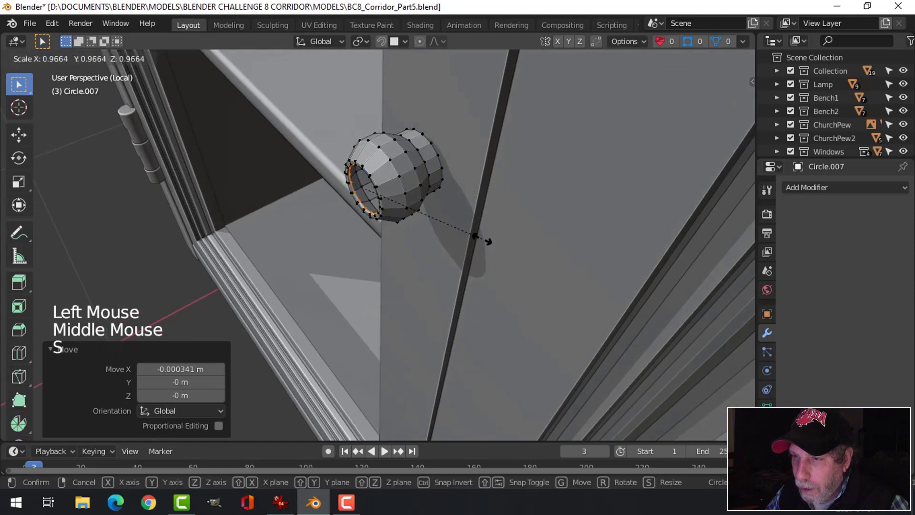
{"action": "left_click", "coordinate": [486, 242]}
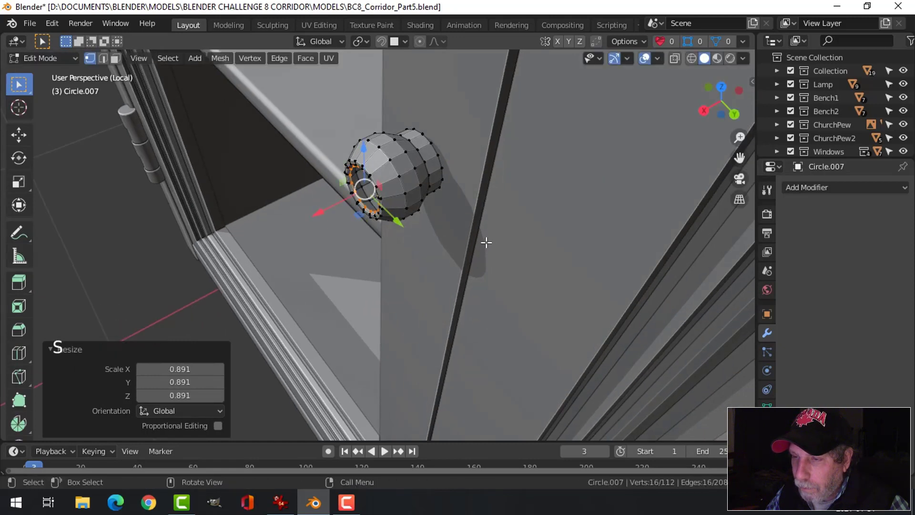
Inset another front ring at about 0.95 scale and extrude it about 0.0004 m outward along X.
{"action": "key", "text": "e"}
{"action": "key", "text": "s"}
{"action": "left_click", "coordinate": [474, 236]}
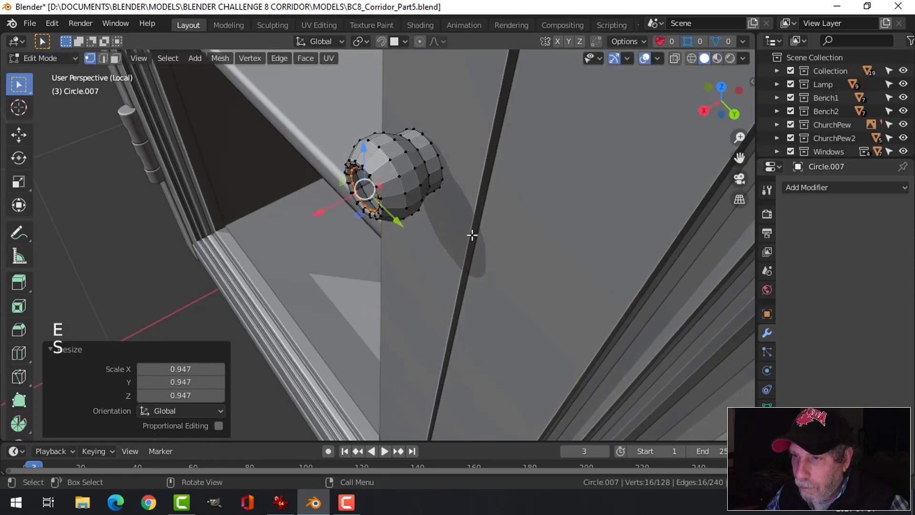
{"action": "middle_click_drag", "start_coordinate": [472, 235], "coordinate": [427, 241]}
{"action": "key", "text": "e"}
{"action": "left_click", "coordinate": [337, 200]}
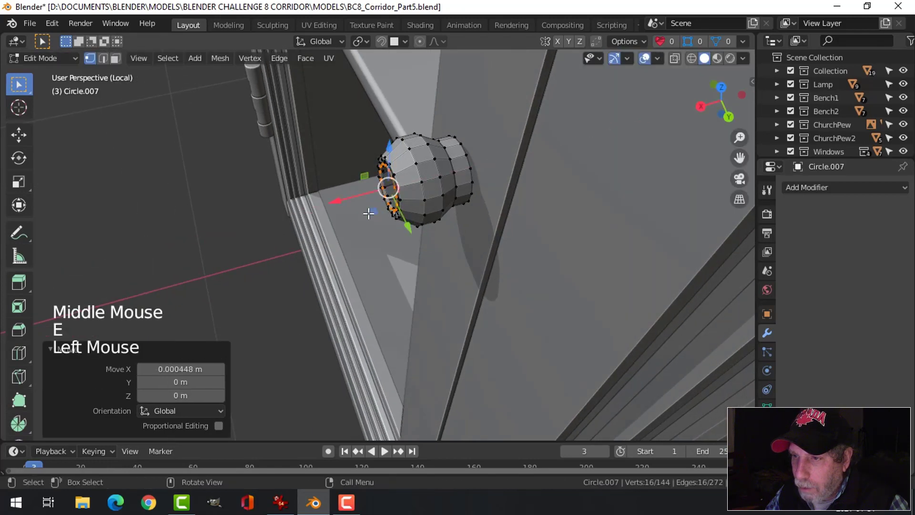
Extrude the knob's innermost front ring with a scale of about 0.79 and fill it with a face.
{"action": "middle_click_drag", "start_coordinate": [368, 210], "coordinate": [474, 227]}
{"action": "middle_click_drag", "start_coordinate": [403, 221], "coordinate": [515, 208], "text": "shift"}
{"action": "key", "text": "e"}
{"action": "key", "text": "s"}
{"action": "left_click", "coordinate": [480, 207]}
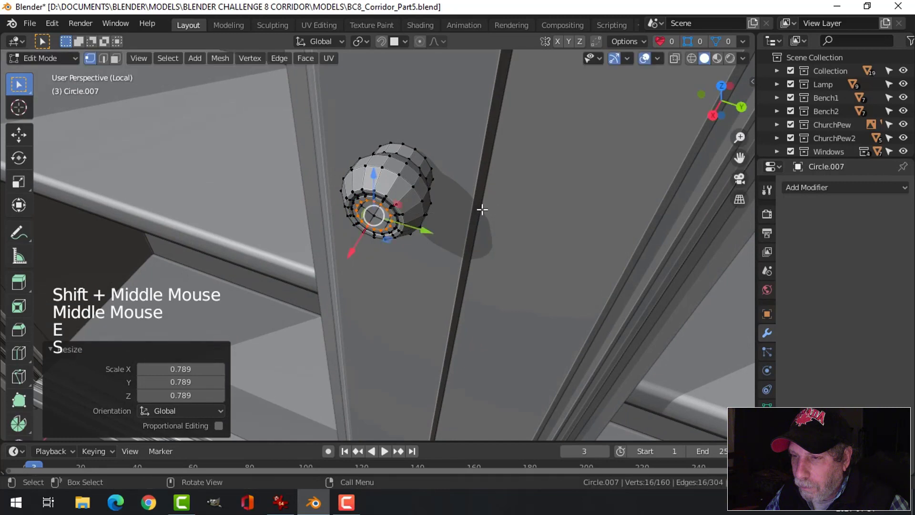
{"action": "key", "text": "f"}
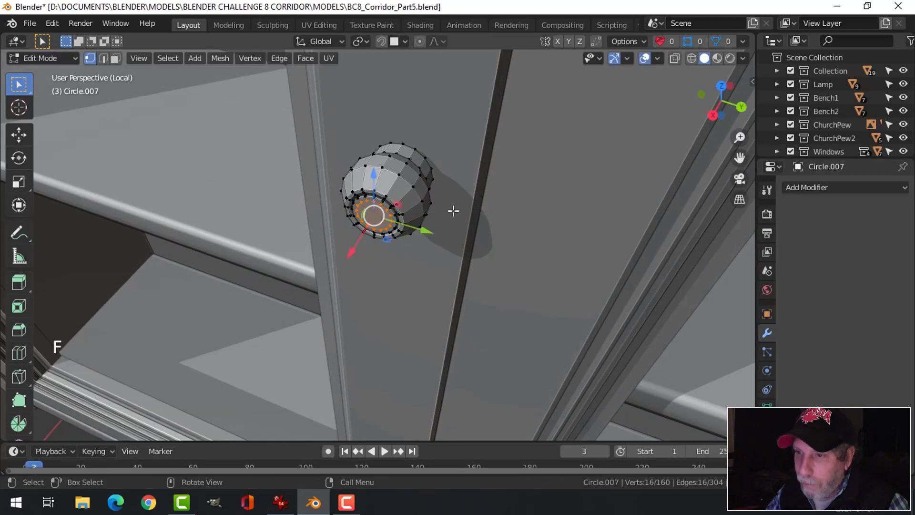
Add a level 1 Subdivision Surface modifier to the knob and shade it smooth.
{"action": "key", "text": "alt+a"}
{"action": "key", "text": "Tab"}
{"action": "key", "text": "ctrl+1"}
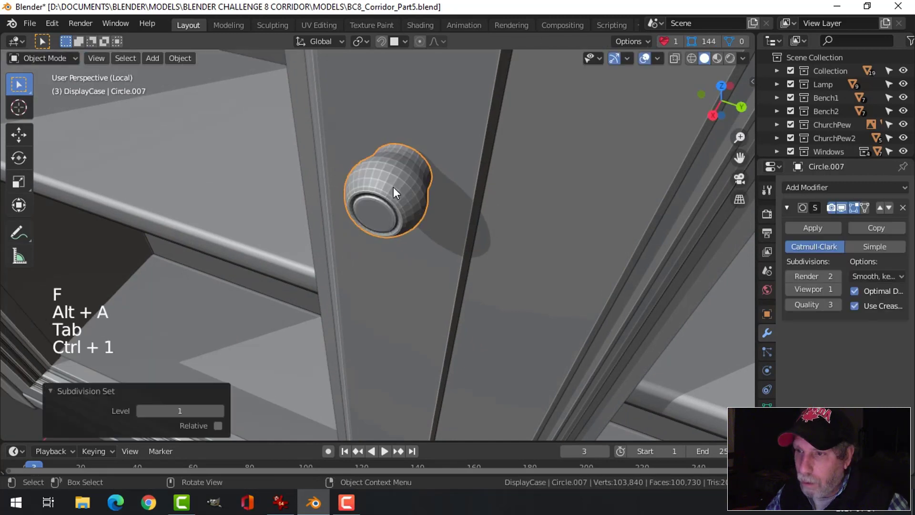
{"action": "right_click", "coordinate": [382, 178]}
{"action": "left_click", "coordinate": [382, 179]}
{"action": "middle_click_drag", "start_coordinate": [442, 198], "coordinate": [470, 198]}
Add an edge loop around the knob's neck and slide it toward the rounded body.
{"action": "key", "text": "Tab"}
{"action": "middle_click_drag", "start_coordinate": [469, 198], "coordinate": [414, 179]}
{"action": "scroll", "coordinate": [455, 202], "scroll_direction": "up", "scroll_amount": 2}
{"action": "key", "text": "ctrl+r"}
{"action": "left_click", "coordinate": [430, 168]}
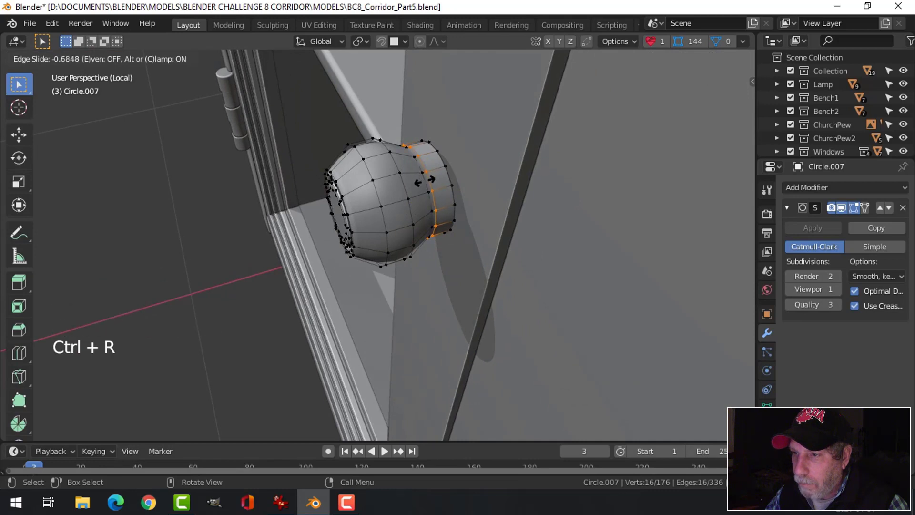
{"action": "left_click", "coordinate": [424, 181]}
{"action": "key", "text": "Tab"}
Select the knob's rear edge loop and move it along X back into the door frame.
{"action": "key", "text": "Tab"}
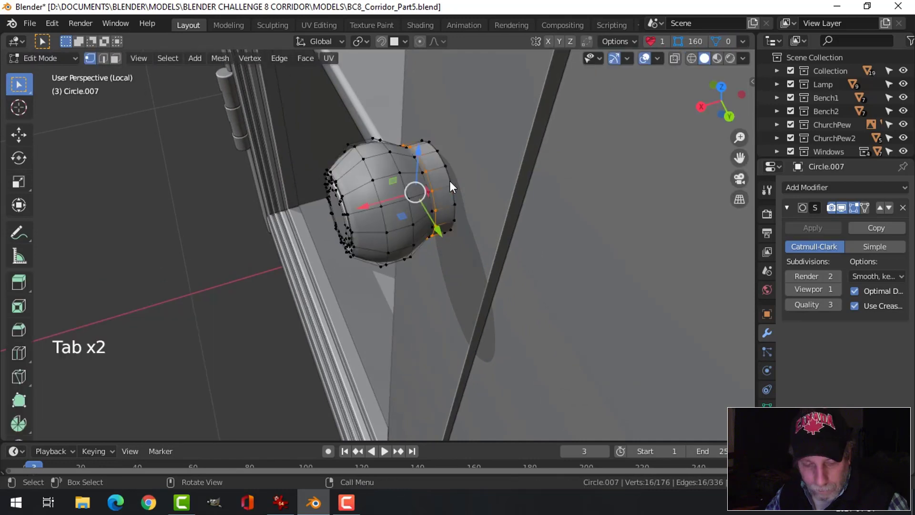
{"action": "key", "text": "alt+a"}
{"action": "key", "text": "2"}
{"action": "left_click", "coordinate": [438, 163], "text": "alt+shift"}
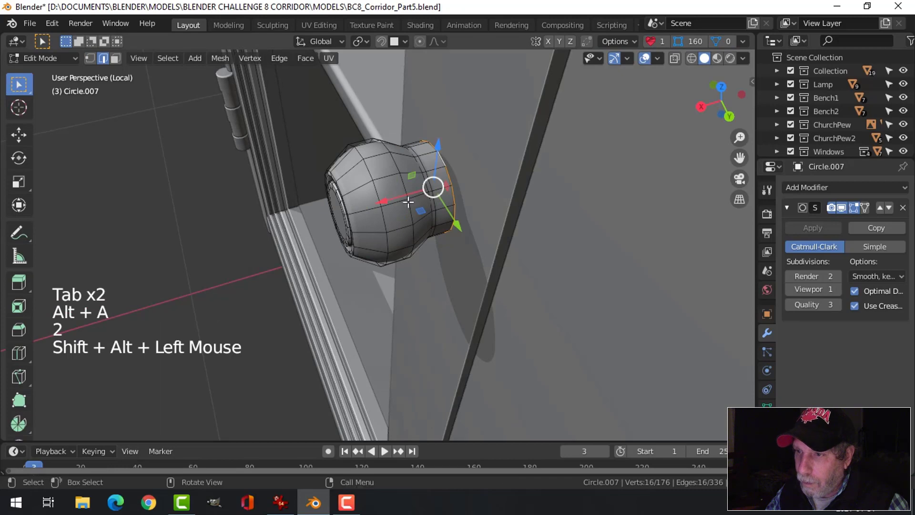
{"action": "left_click_drag", "start_coordinate": [443, 192], "coordinate": [445, 197]}
{"action": "middle_click_drag", "start_coordinate": [445, 197], "coordinate": [411, 178]}
Add an edge loop on the rounded body and slide it close to the neck to sharpen the transition.
{"action": "key", "text": "Tab"}
{"action": "key", "text": "Tab"}
{"action": "scroll", "coordinate": [396, 204], "scroll_direction": "up", "scroll_amount": 2}
{"action": "key", "text": "alt+a"}
{"action": "key", "text": "ctrl+r"}
{"action": "left_click", "coordinate": [411, 179]}
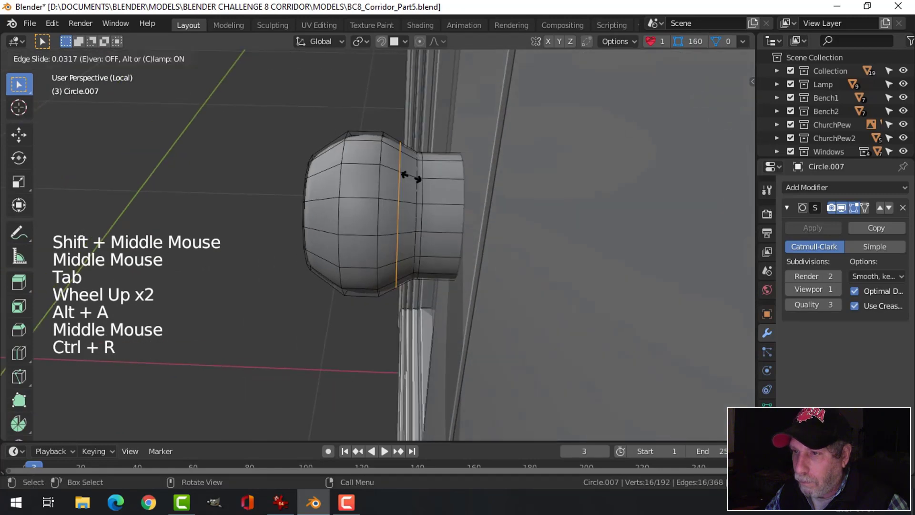
{"action": "left_click", "coordinate": [423, 190]}
{"action": "key", "text": "Tab"}
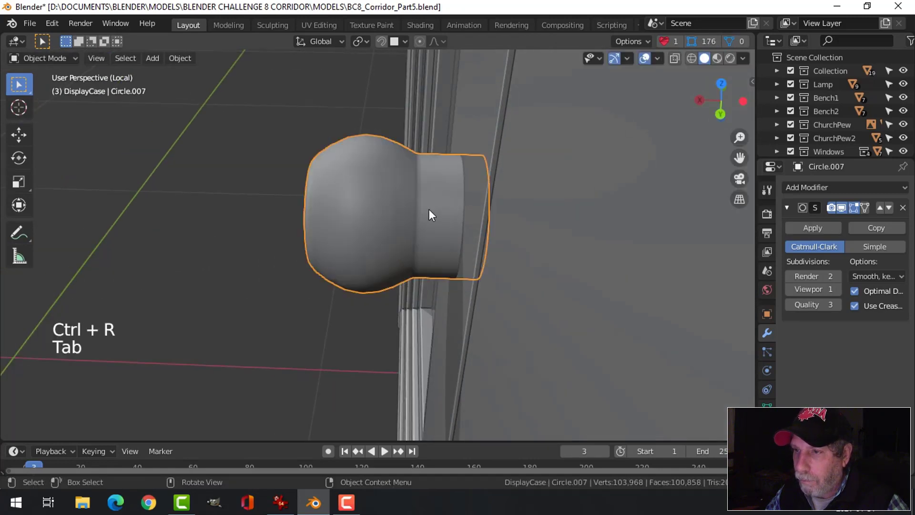
Check the smoothed knob's profile and reopen its mesh for editing.
{"action": "mouse_move", "coordinate": [429, 210]}
{"action": "middle_mouse_down"}
{"action": "mouse_move", "coordinate": [455, 208]}
{"action": "mouse_move", "coordinate": [421, 221]}
{"action": "middle_mouse_up"}
{"action": "key", "text": "alt+a"}
{"action": "scroll", "coordinate": [384, 215], "scroll_direction": "down", "scroll_amount": 2}
{"action": "left_click", "coordinate": [382, 208]}
{"action": "key", "text": "Tab"}
{"action": "key", "text": "alt+a"}
{"action": "left_click", "coordinate": [424, 199], "text": "alt+shift"}
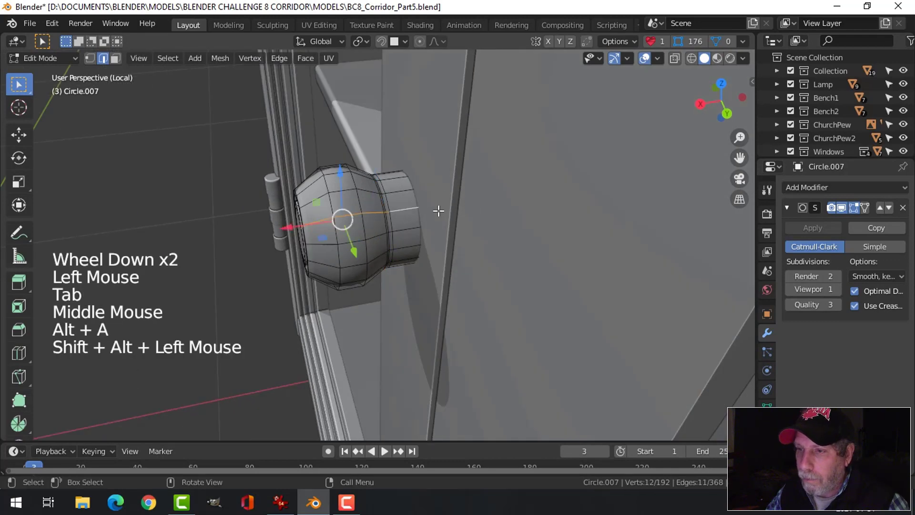
{"action": "key", "text": "alt+a"}
{"action": "left_click", "coordinate": [415, 197], "text": "alt+shift"}
{"action": "scroll", "coordinate": [457, 219], "scroll_direction": "up", "scroll_amount": 2}
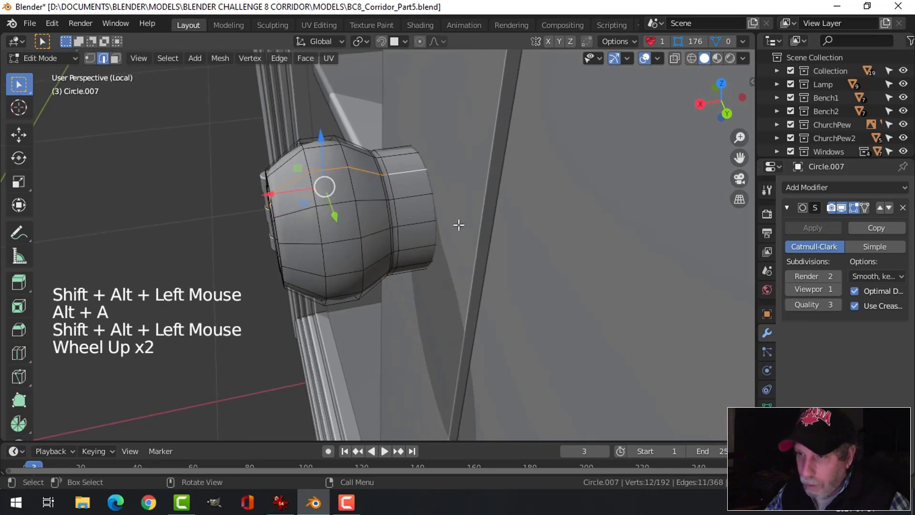
{"action": "key", "text": "alt+a"}
Select the edge loop at the rear end of the knob's neck and move it forward along X toward the rounded body.
{"action": "key", "text": "z"}
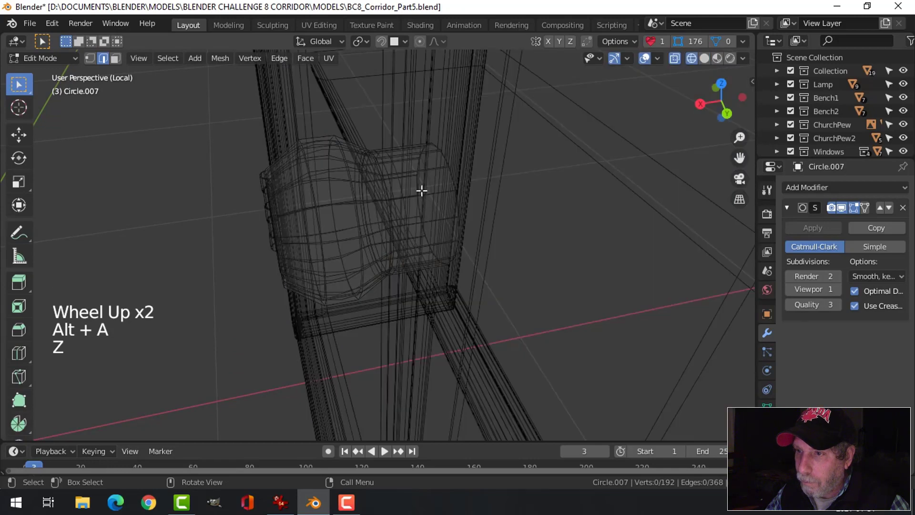
{"action": "left_click", "coordinate": [447, 173], "text": "alt+shift"}
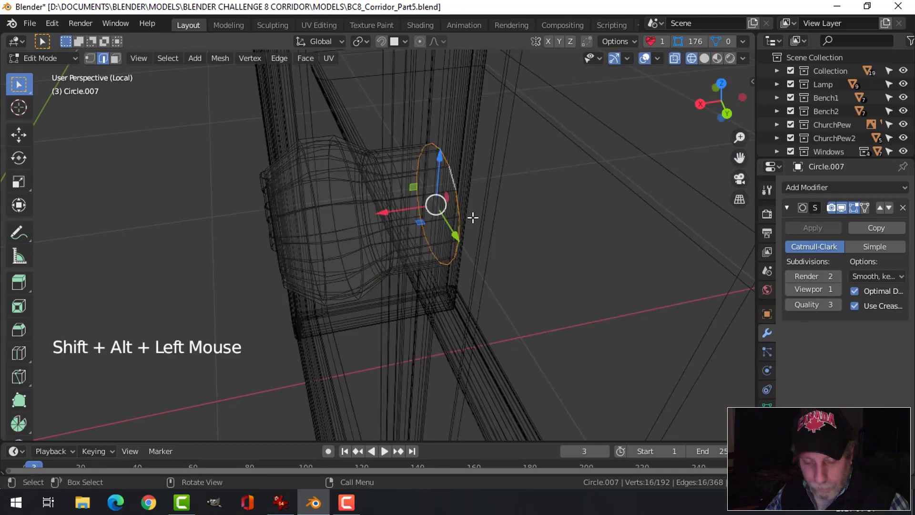
{"action": "key", "text": "z"}
{"action": "left_click", "coordinate": [570, 219]}
{"action": "left_click_drag", "start_coordinate": [435, 205], "coordinate": [372, 214]}
Grow the selection over the whole neck, scale it narrower in Y and Z only, and move it about -0.0008 m along X.
{"action": "key", "text": "ctrl+KP_Add"}
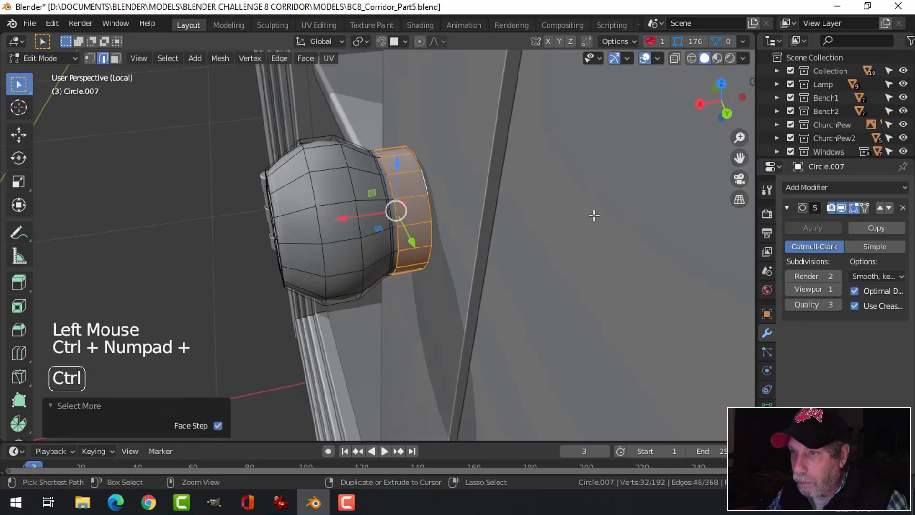
{"action": "key", "text": "ctrl+KP_Add"}
{"action": "middle_click_drag", "start_coordinate": [584, 196], "coordinate": [545, 233]}
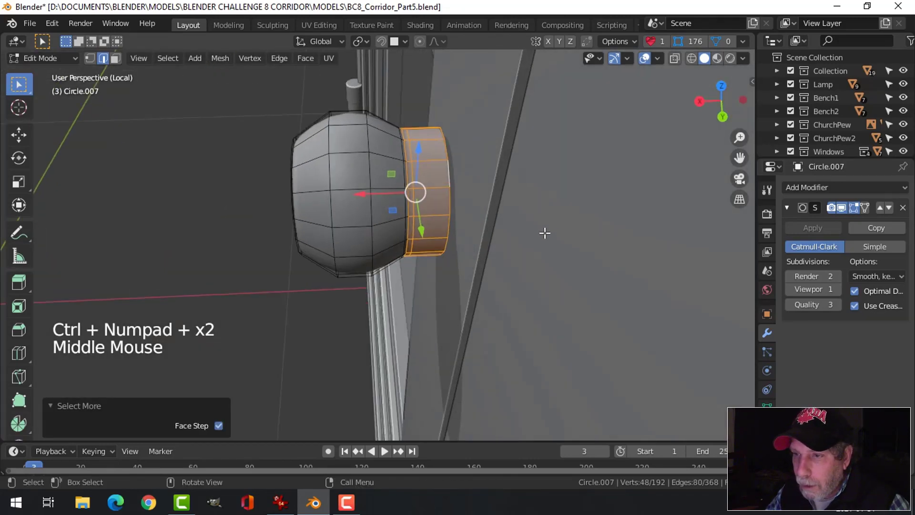
{"action": "key", "text": "s"}
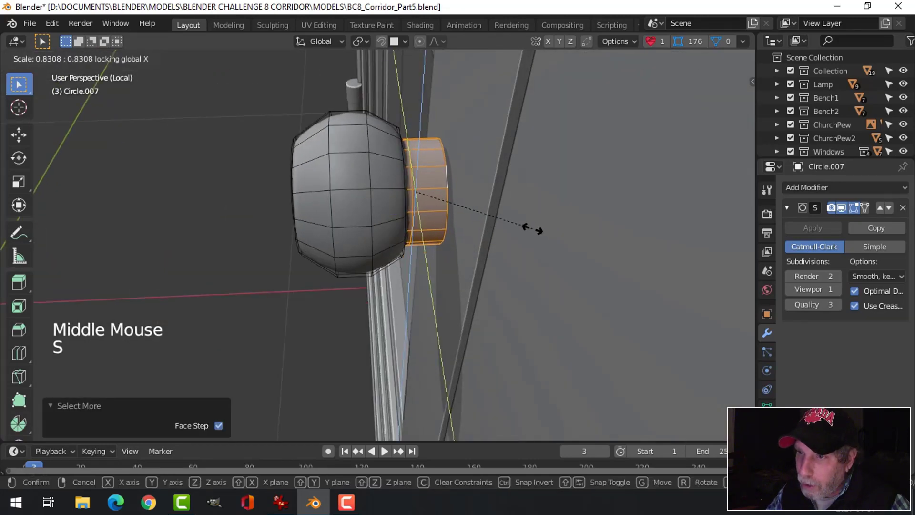
{"action": "left_click", "coordinate": [523, 225]}
{"action": "left_click_drag", "start_coordinate": [365, 196], "coordinate": [377, 202]}
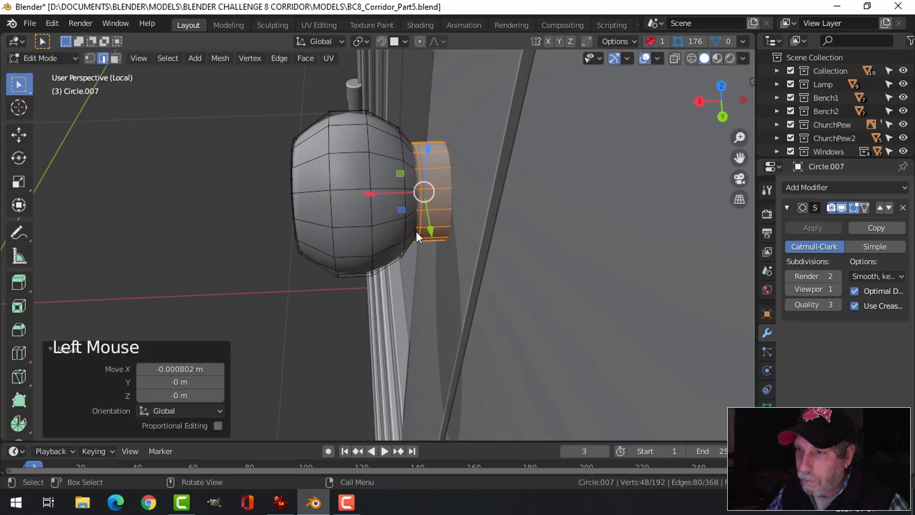
Leave mesh editing and examine the smoothed knob on the door from the front and from above.
{"action": "key", "text": "Tab"}
{"action": "scroll", "coordinate": [399, 242], "scroll_direction": "down", "scroll_amount": 3}
{"action": "key", "text": "alt+a"}
{"action": "middle_click_drag", "start_coordinate": [399, 242], "coordinate": [524, 221]}
{"action": "scroll", "coordinate": [315, 283], "scroll_direction": "down", "scroll_amount": 3}
{"action": "middle_click_drag", "start_coordinate": [314, 283], "coordinate": [390, 245]}
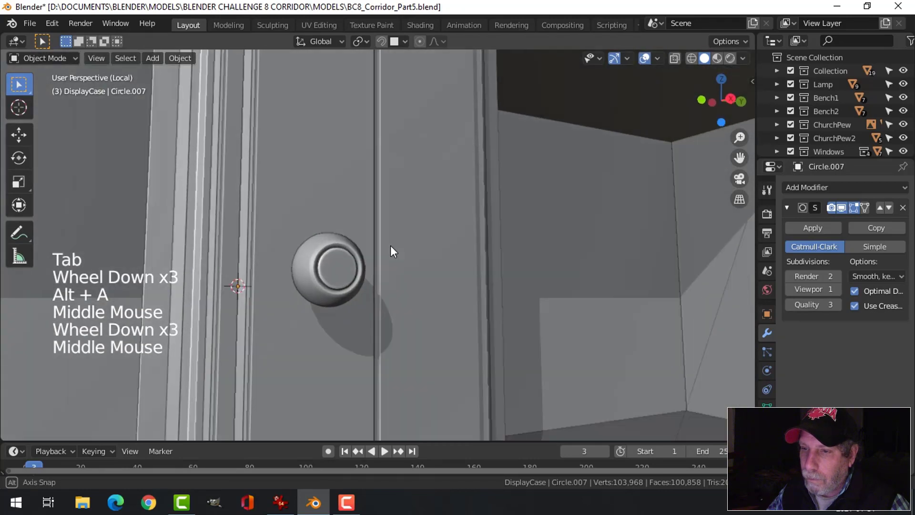
{"action": "scroll", "coordinate": [365, 277], "scroll_direction": "down", "scroll_amount": 2}
{"action": "middle_click_drag", "start_coordinate": [365, 277], "coordinate": [391, 309]}
Add a Mirror modifier to the knob on the Y axis only, placing a matching knob on the other door.
{"action": "left_click", "coordinate": [359, 286]}
{"action": "middle_click_drag", "start_coordinate": [445, 277], "coordinate": [384, 271]}
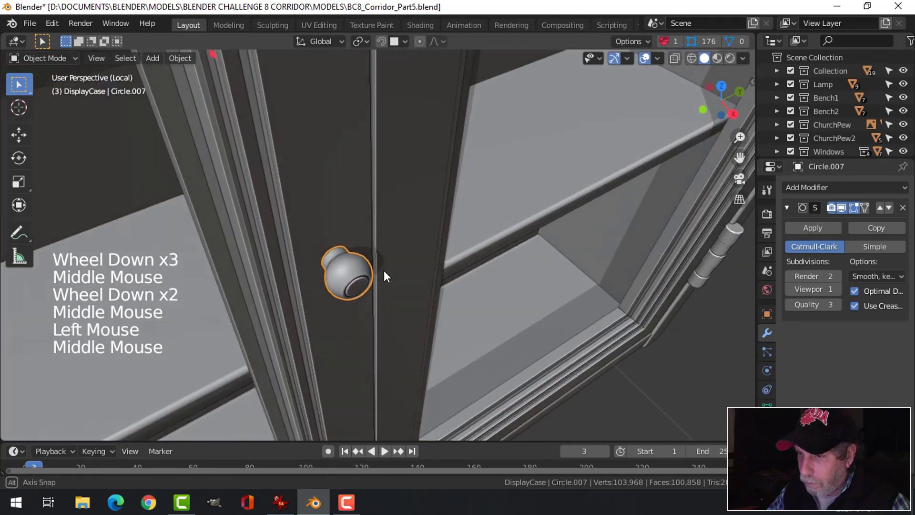
{"action": "key", "text": "KP_3"}
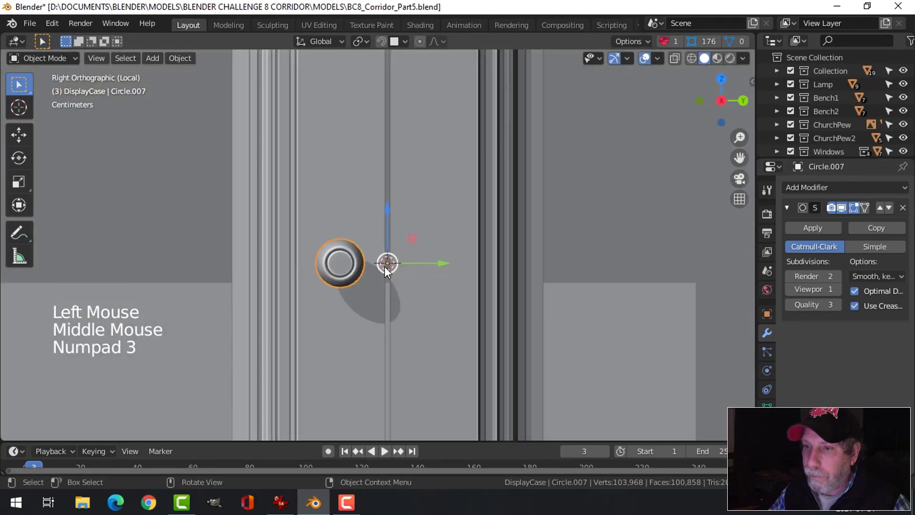
{"action": "left_click", "coordinate": [816, 188]}
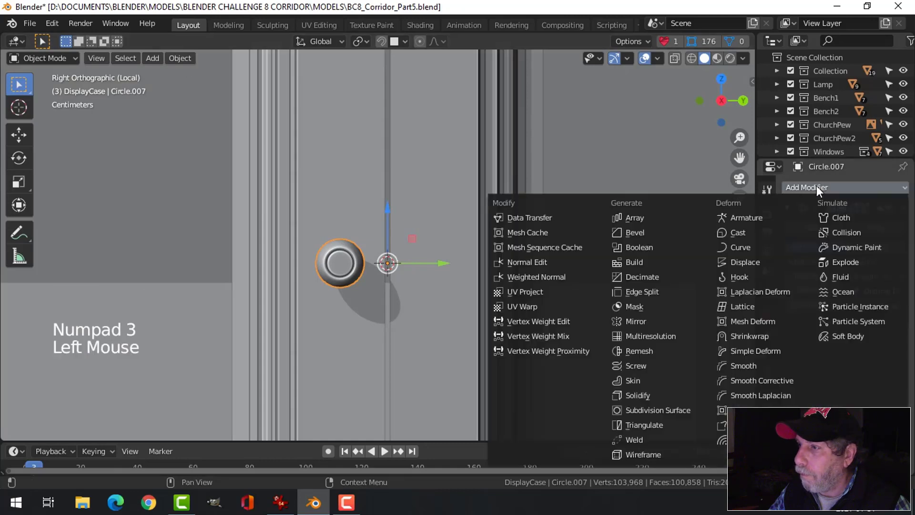
{"action": "left_click", "coordinate": [656, 322]}
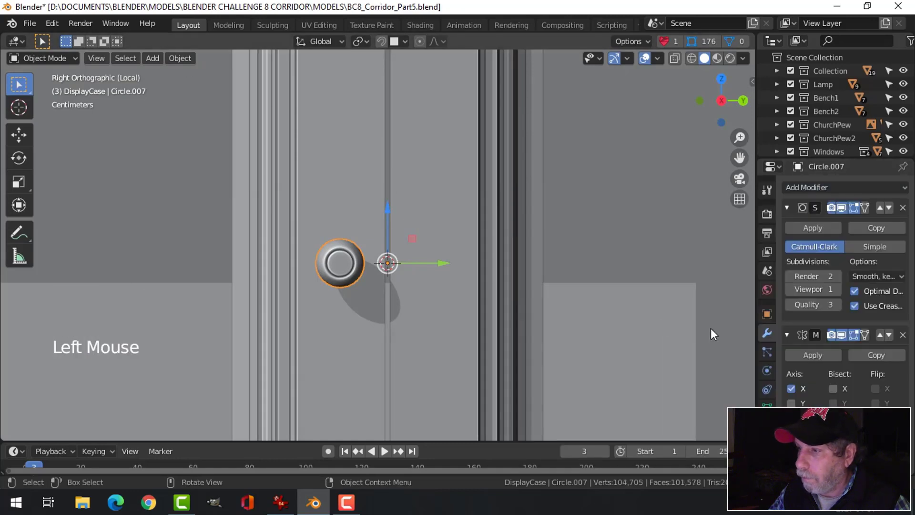
{"action": "left_click", "coordinate": [791, 403]}
{"action": "left_click", "coordinate": [791, 389]}
{"action": "scroll", "coordinate": [604, 307], "scroll_direction": "down", "scroll_amount": 4}
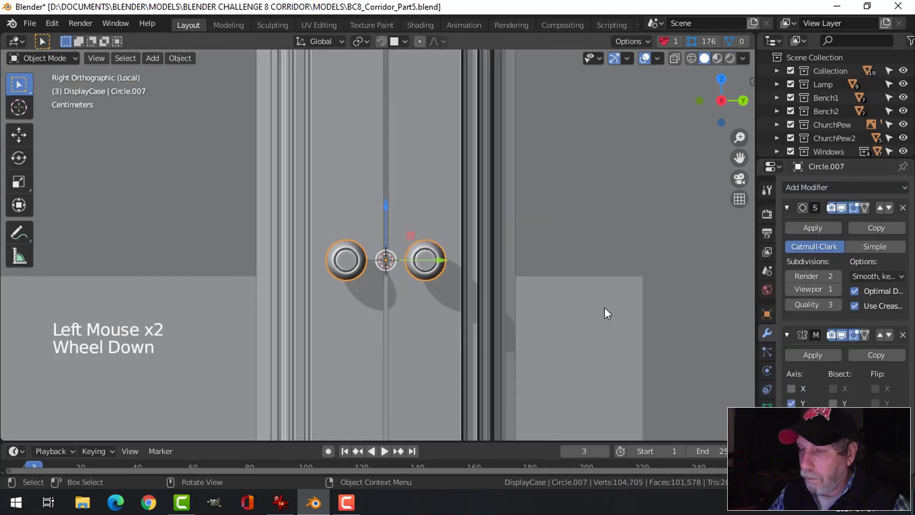
{"action": "key", "text": "alt+a"}
Scale the entire knob mesh up uniformly by 1.629.
{"action": "scroll", "coordinate": [453, 262], "scroll_direction": "down", "scroll_amount": 4}
{"action": "middle_click_drag", "start_coordinate": [428, 245], "coordinate": [495, 276]}
{"action": "scroll", "coordinate": [491, 275], "scroll_direction": "up", "scroll_amount": 1}
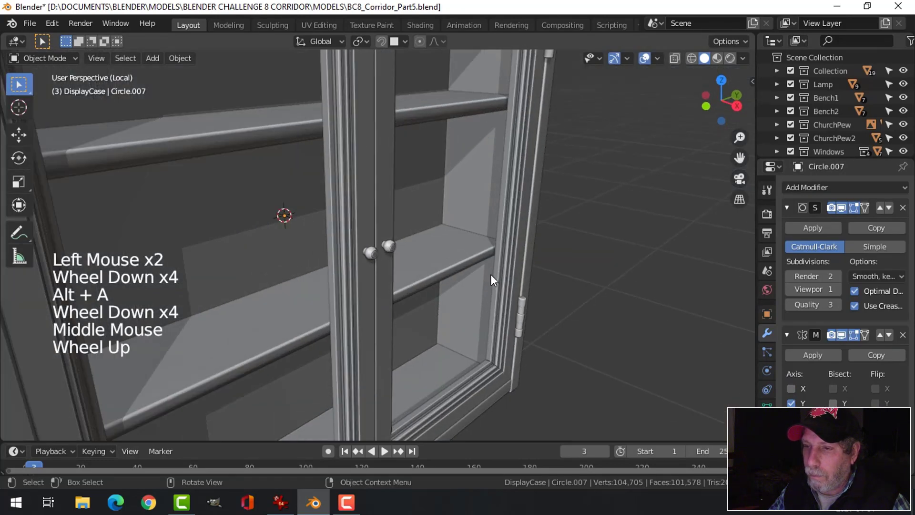
{"action": "left_click", "coordinate": [376, 258]}
{"action": "scroll", "coordinate": [460, 267], "scroll_direction": "up", "scroll_amount": 4}
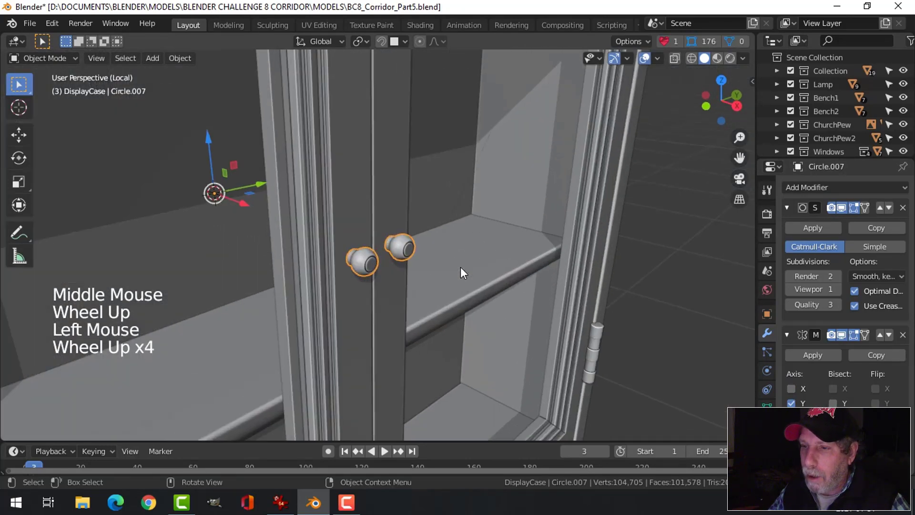
{"action": "key", "text": "Tab"}
{"action": "key", "text": "a"}
{"action": "scroll", "coordinate": [460, 266], "scroll_direction": "up", "scroll_amount": 3}
{"action": "middle_click_drag", "start_coordinate": [460, 267], "coordinate": [362, 255], "text": "shift"}
{"action": "key", "text": "s"}
{"action": "left_click", "coordinate": [491, 242]}
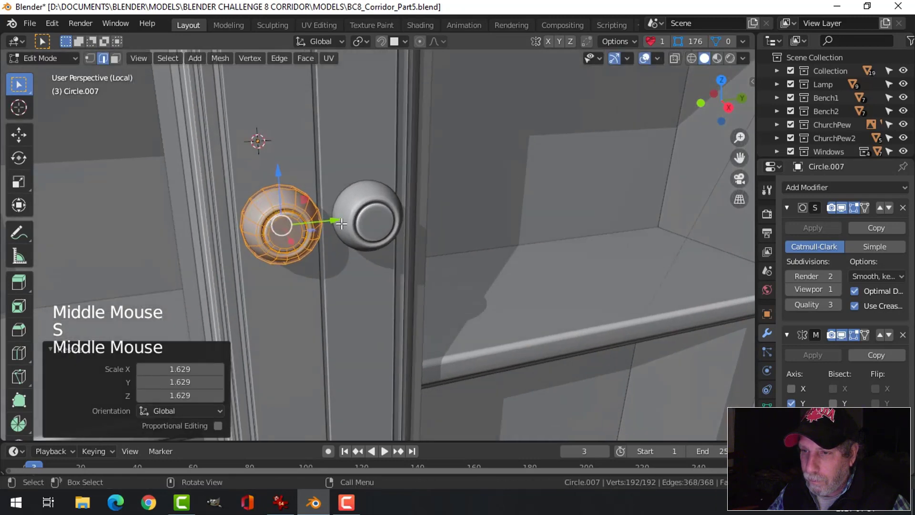
Reposition the enlarged knob along Y on its door frame and move it about 0.006 m outward along X.
{"action": "left_click_drag", "start_coordinate": [327, 221], "coordinate": [338, 230]}
{"action": "middle_click_drag", "start_coordinate": [338, 229], "coordinate": [466, 265]}
{"action": "left_click_drag", "start_coordinate": [388, 292], "coordinate": [422, 286]}
{"action": "middle_click_drag", "start_coordinate": [423, 286], "coordinate": [332, 255]}
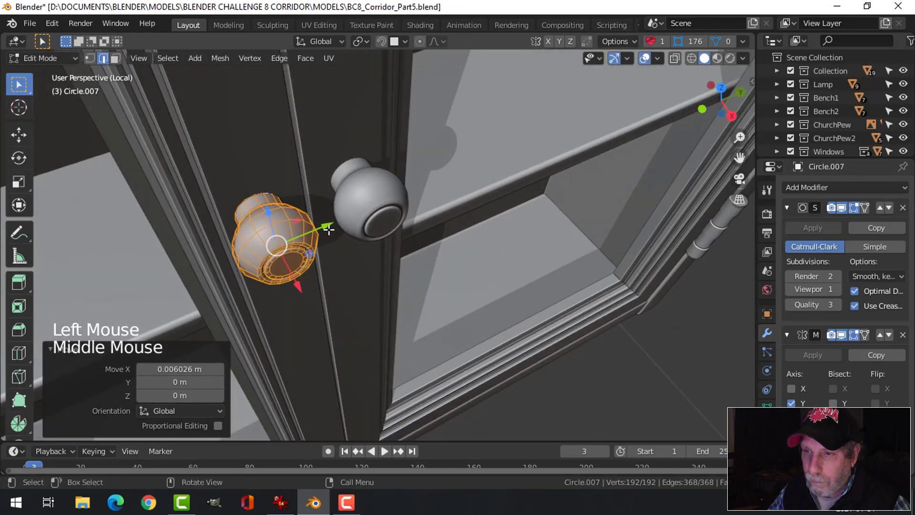
Return to Object Mode and check the knobs' proportions against the whole display case.
{"action": "key", "text": "Tab"}
{"action": "scroll", "coordinate": [423, 269], "scroll_direction": "down", "scroll_amount": 4}
{"action": "key", "text": "alt+a"}
{"action": "scroll", "coordinate": [446, 294], "scroll_direction": "down", "scroll_amount": 7}
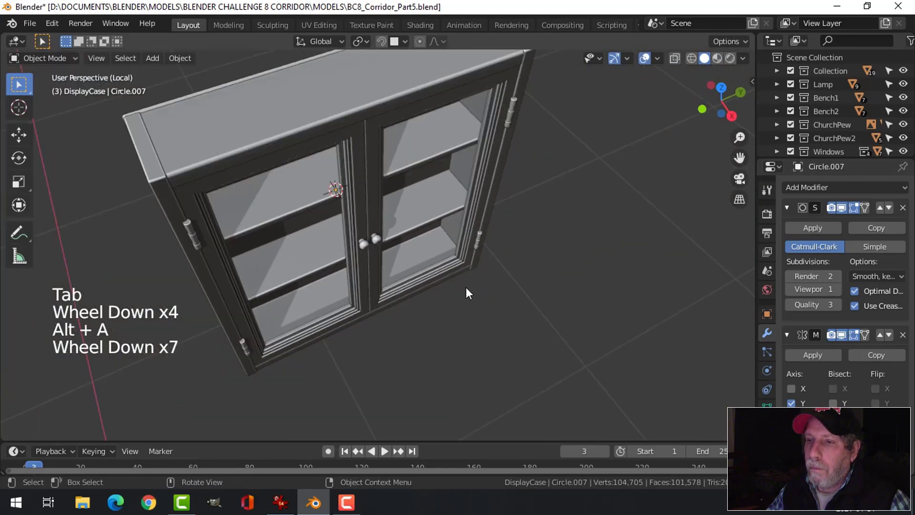
{"action": "middle_click_drag", "start_coordinate": [465, 287], "coordinate": [544, 258]}
{"action": "scroll", "coordinate": [459, 236], "scroll_direction": "up", "scroll_amount": 1}
{"action": "scroll", "coordinate": [425, 278], "scroll_direction": "up", "scroll_amount": 3}
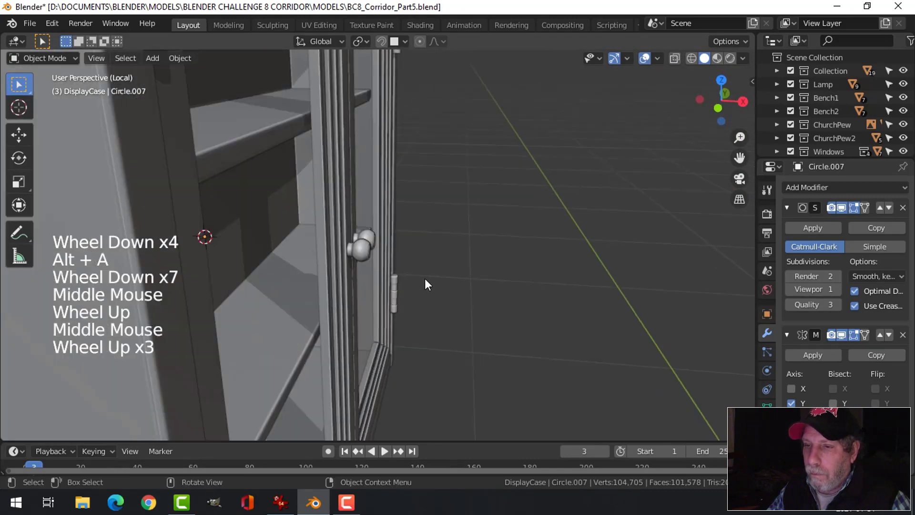
Flatten the entire knob mesh along X and move it back toward the door.
{"action": "left_click", "coordinate": [366, 256]}
{"action": "middle_click_drag", "start_coordinate": [366, 255], "coordinate": [457, 273]}
{"action": "scroll", "coordinate": [428, 281], "scroll_direction": "up", "scroll_amount": 2}
{"action": "key", "text": "Tab"}
{"action": "key", "text": "a"}
{"action": "scroll", "coordinate": [453, 268], "scroll_direction": "up", "scroll_amount": 3}
{"action": "key", "text": "s"}
{"action": "key", "text": "x"}
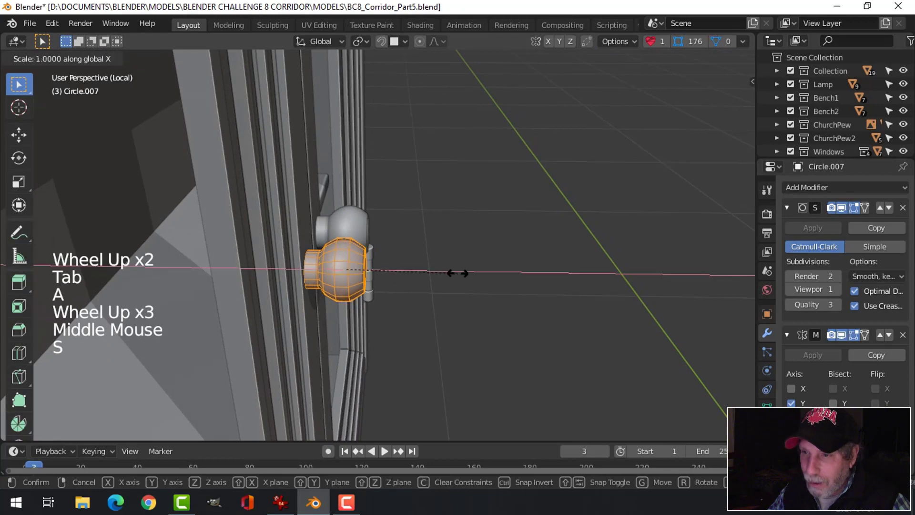
{"action": "left_click", "coordinate": [423, 274]}
{"action": "left_click_drag", "start_coordinate": [394, 272], "coordinate": [379, 272]}
{"action": "key", "text": "Tab"}
Hide the viewport gizmos and overlays and inspect the display case with its resized knobs.
{"action": "scroll", "coordinate": [452, 262], "scroll_direction": "down", "scroll_amount": 4}
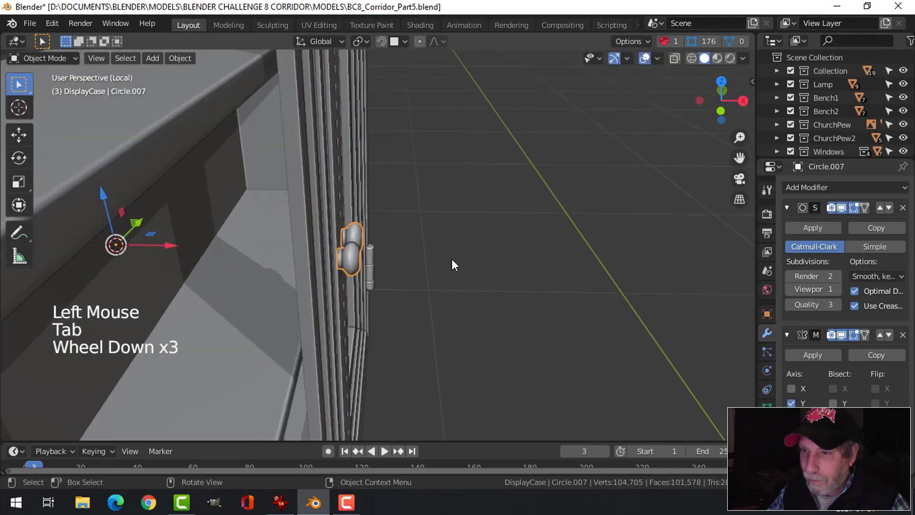
{"action": "key", "text": "alt+a"}
{"action": "middle_click_drag", "start_coordinate": [452, 262], "coordinate": [391, 285]}
{"action": "scroll", "coordinate": [405, 284], "scroll_direction": "down", "scroll_amount": 6}
{"action": "middle_click_drag", "start_coordinate": [447, 292], "coordinate": [412, 267]}
{"action": "middle_click_drag", "start_coordinate": [412, 267], "coordinate": [643, 127]}
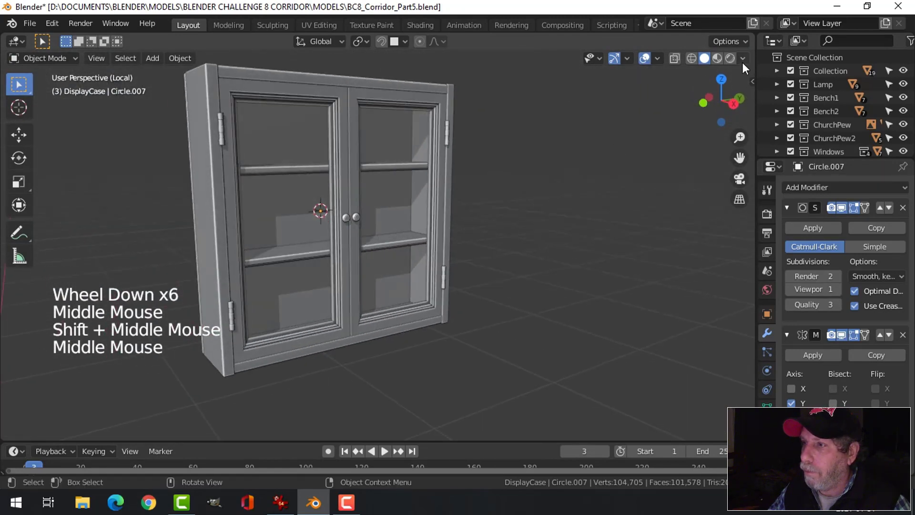
{"action": "left_click", "coordinate": [614, 58]}
{"action": "left_click", "coordinate": [644, 58]}
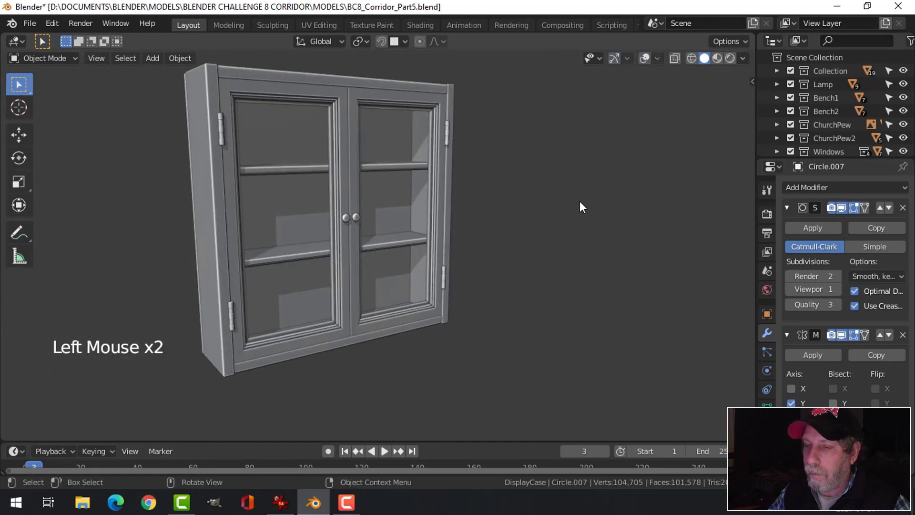
{"action": "scroll", "coordinate": [548, 204], "scroll_direction": "up", "scroll_amount": 2}
{"action": "middle_click_drag", "start_coordinate": [537, 210], "coordinate": [390, 215]}
Select the knobs, show the gizmos and overlays again, and review the display case in right orthographic view.
{"action": "left_click", "coordinate": [346, 204]}
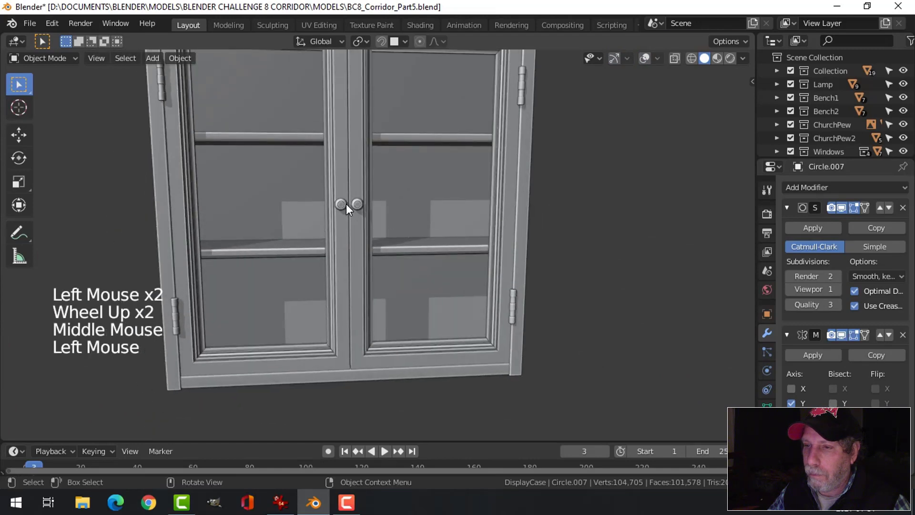
{"action": "left_click", "coordinate": [616, 59]}
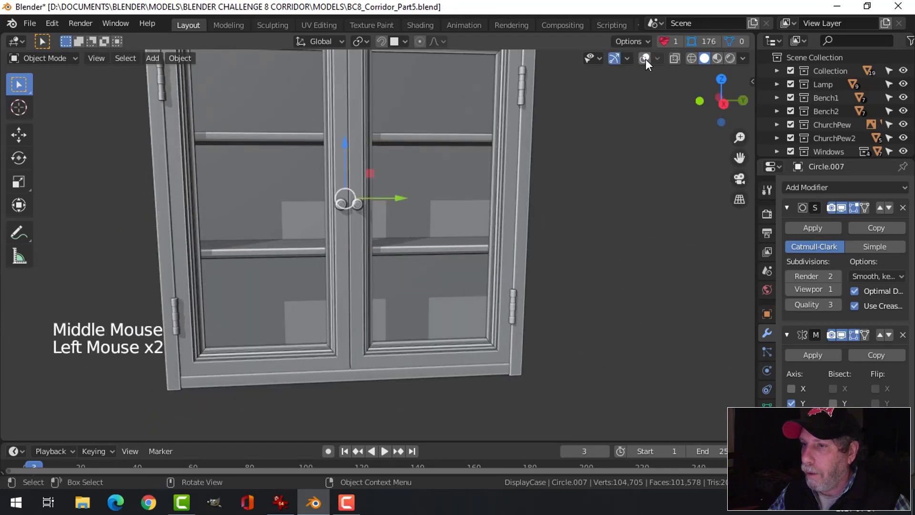
{"action": "left_click", "coordinate": [644, 58]}
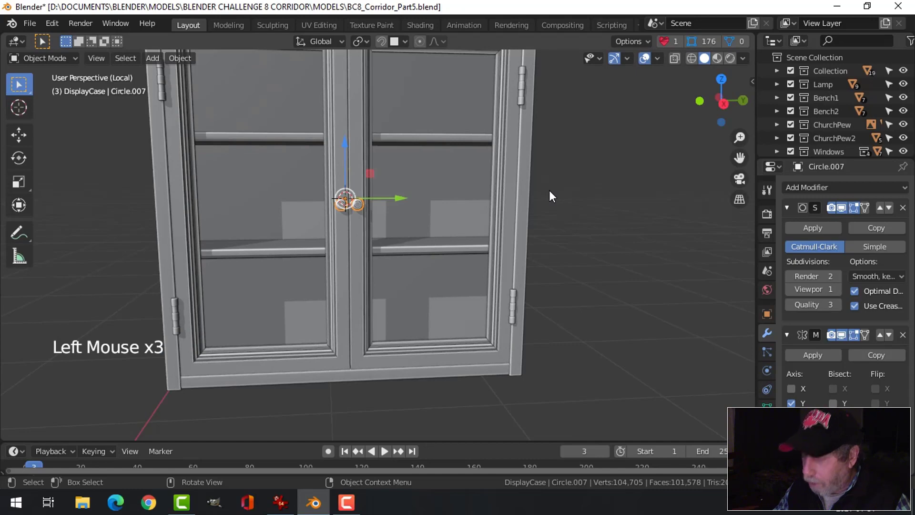
{"action": "key", "text": "KP_3"}
{"action": "scroll", "coordinate": [549, 193], "scroll_direction": "down", "scroll_amount": 3}
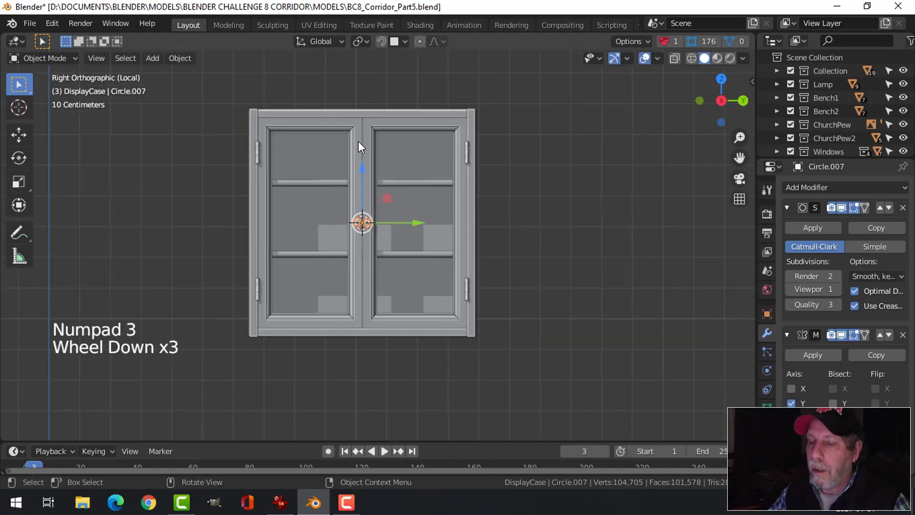
{"action": "scroll", "coordinate": [373, 230], "scroll_direction": "up", "scroll_amount": 2}
{"action": "scroll", "coordinate": [375, 232], "scroll_direction": "down", "scroll_amount": 2}
{"action": "key", "text": "alt+a"}
{"action": "middle_click_drag", "start_coordinate": [376, 233], "coordinate": [602, 68]}
Hide the gizmos and turn on the Face Orientation overlay to check the case's normals.
{"action": "left_click", "coordinate": [614, 58]}
{"action": "left_click", "coordinate": [658, 58]}
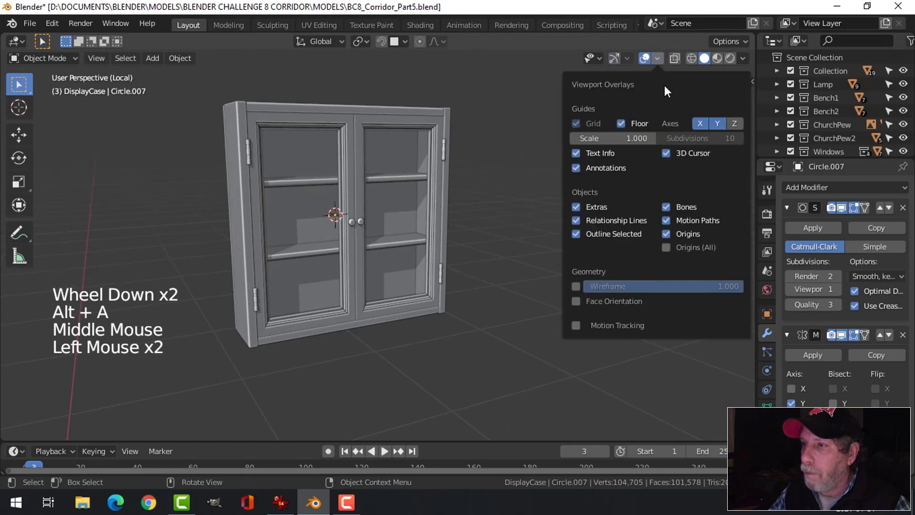
{"action": "left_click", "coordinate": [605, 301]}
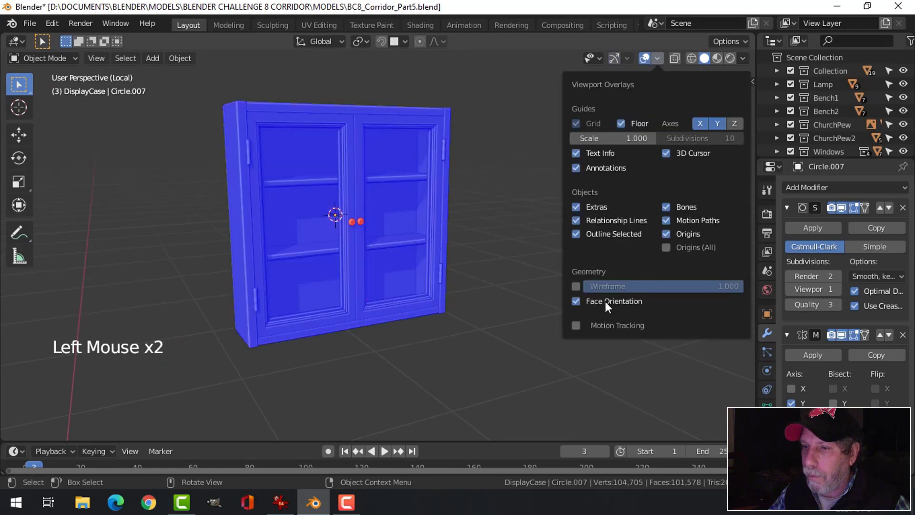
Correct the normals of all the knob's faces so they point outward, and return to Object Mode.
{"action": "left_click", "coordinate": [353, 222]}
{"action": "key", "text": "Tab"}
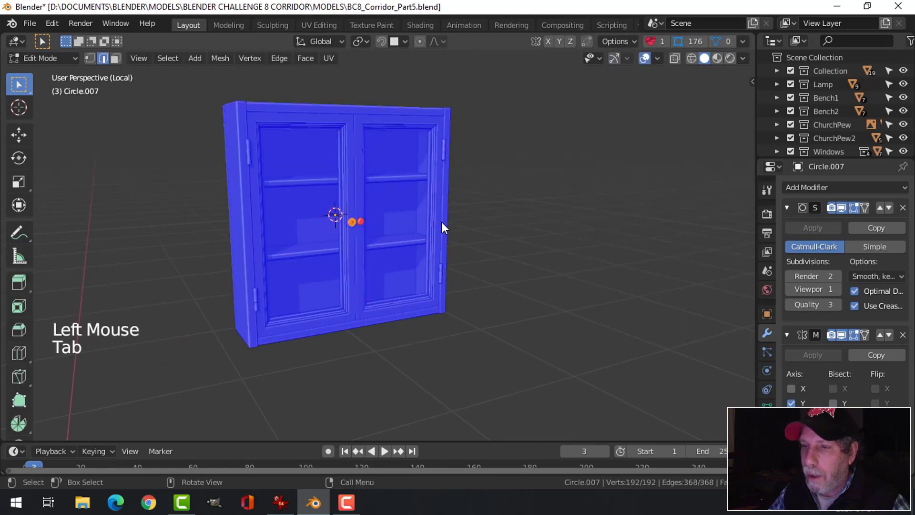
{"action": "key", "text": "a"}
{"action": "key", "text": "alt+n"}
{"action": "left_click", "coordinate": [441, 222]}
{"action": "key", "text": "alt+a"}
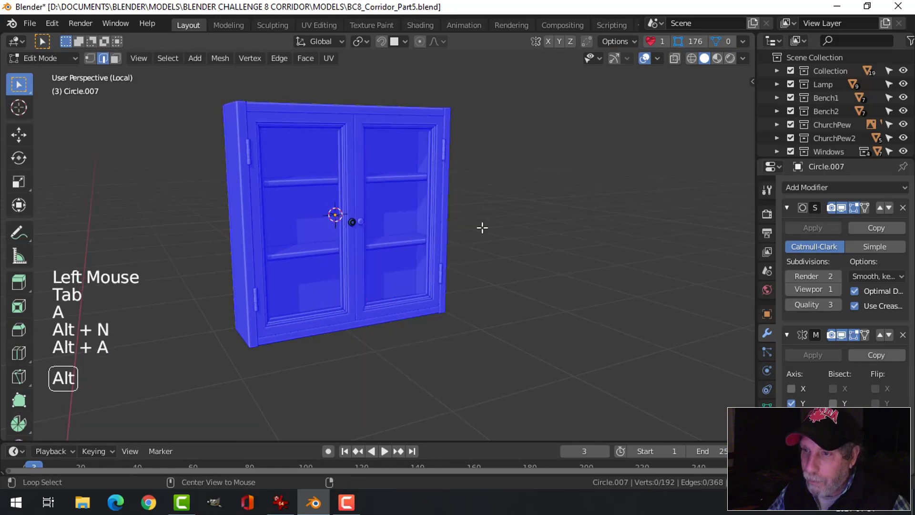
{"action": "key", "text": "Tab"}
{"action": "key", "text": "alt+a"}
Turn off the Face Orientation overlay and hide all viewport overlays.
{"action": "left_click", "coordinate": [658, 59]}
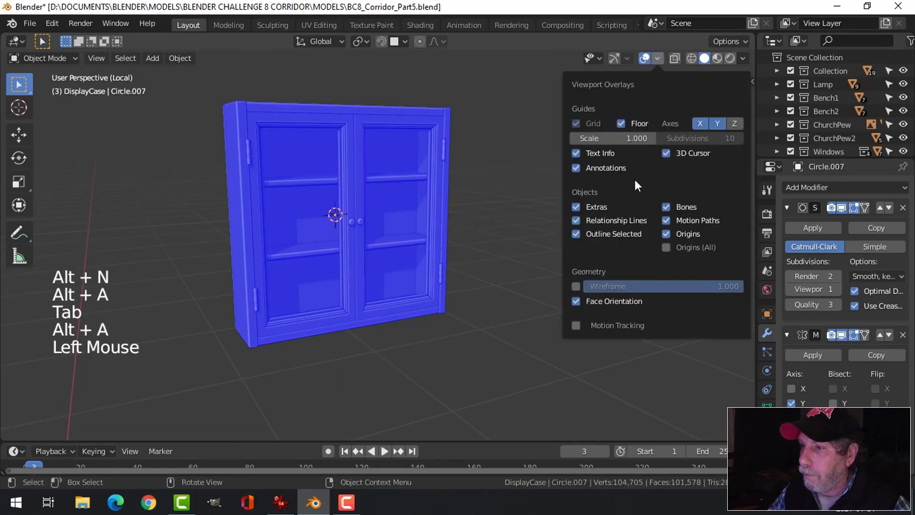
{"action": "left_click", "coordinate": [606, 299]}
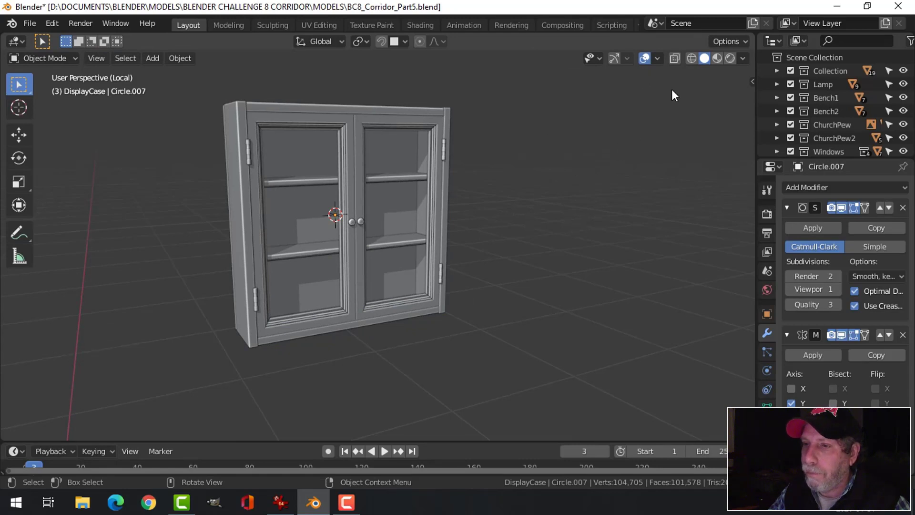
{"action": "left_click", "coordinate": [643, 58]}
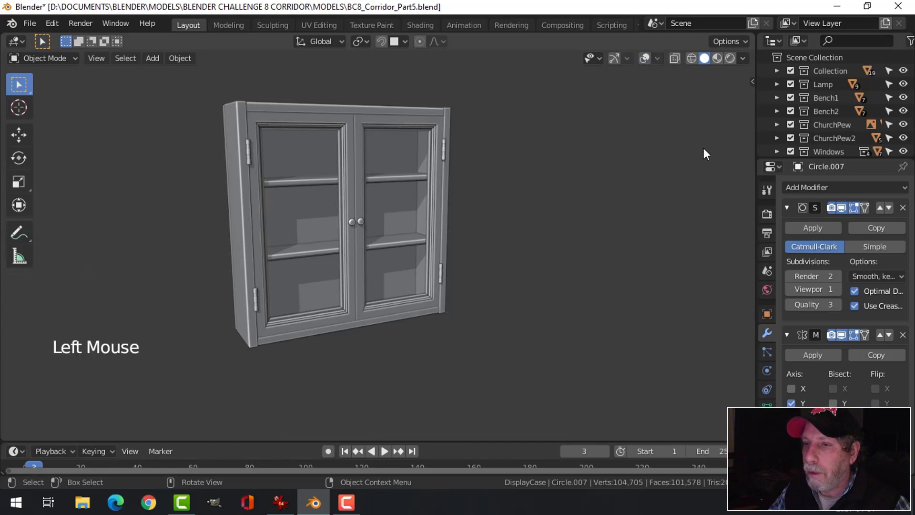
Frame the display case at an angle and switch the solid viewport lighting to MatCap.
{"action": "scroll", "coordinate": [573, 196], "scroll_direction": "up", "scroll_amount": 1}
{"action": "middle_click_drag", "start_coordinate": [571, 196], "coordinate": [472, 207]}
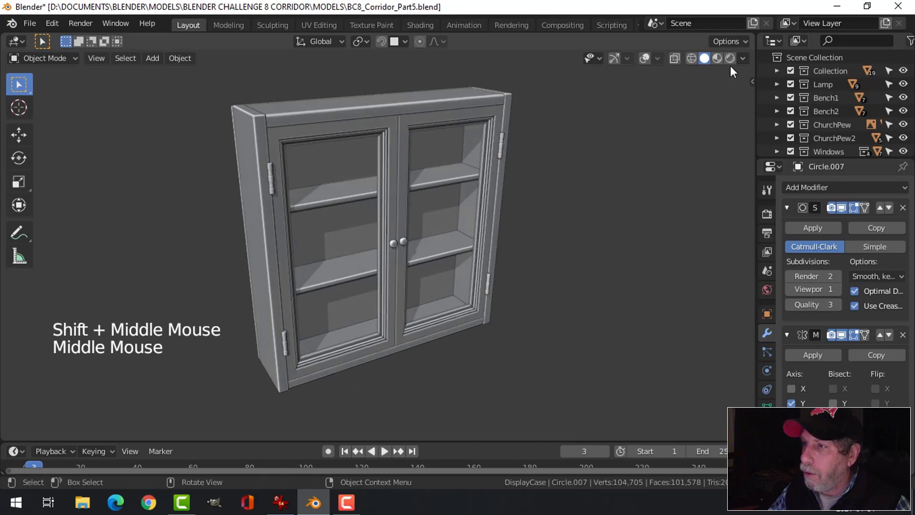
{"action": "left_click", "coordinate": [743, 57]}
{"action": "left_click", "coordinate": [730, 122]}
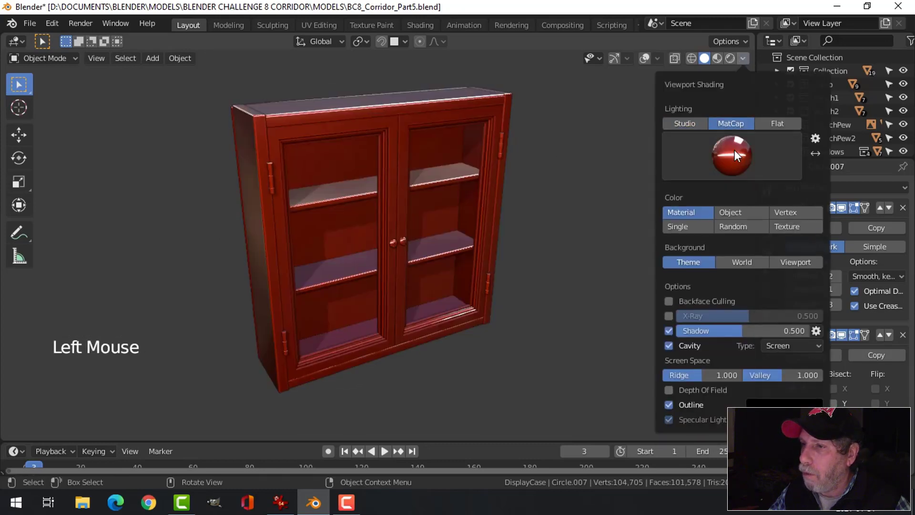
Separate the top rail of the case's door frame into its own object and return to Object Mode.
{"action": "scroll", "coordinate": [471, 218], "scroll_direction": "down", "scroll_amount": 1}
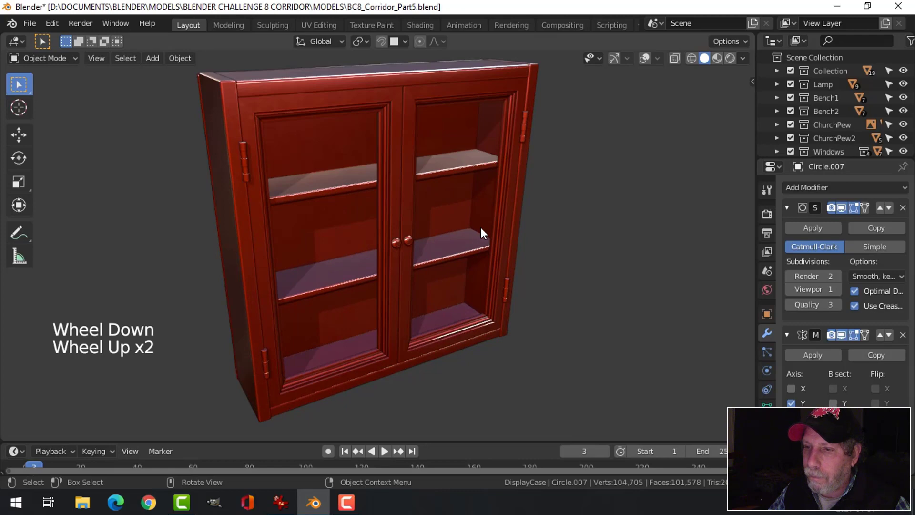
{"action": "middle_click_drag", "start_coordinate": [481, 227], "coordinate": [447, 250]}
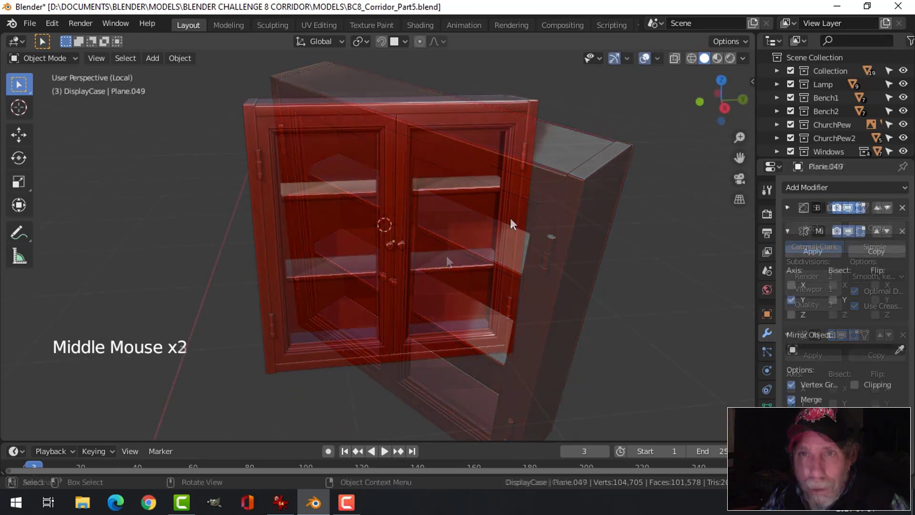
{"action": "middle_click_drag", "start_coordinate": [510, 219], "coordinate": [411, 152], "text": "shift"}
{"action": "left_click", "coordinate": [393, 144]}
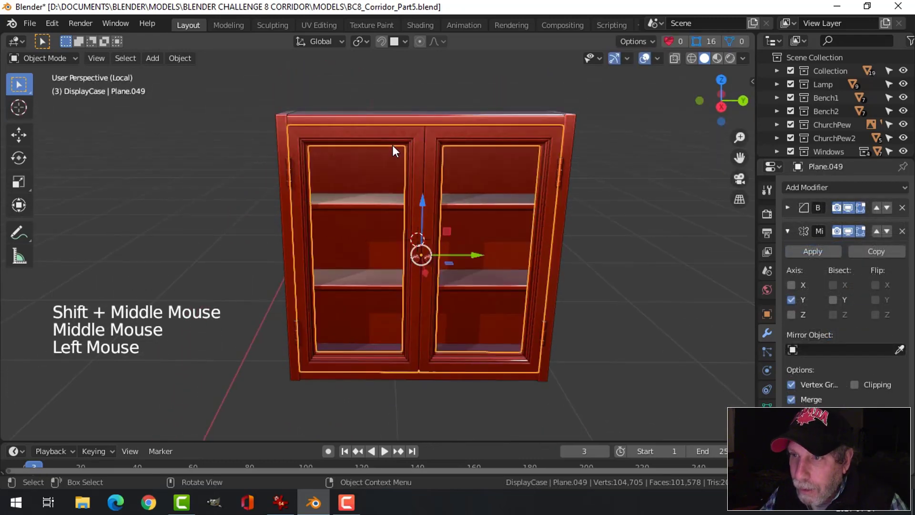
{"action": "key", "text": "Tab"}
{"action": "key", "text": "3"}
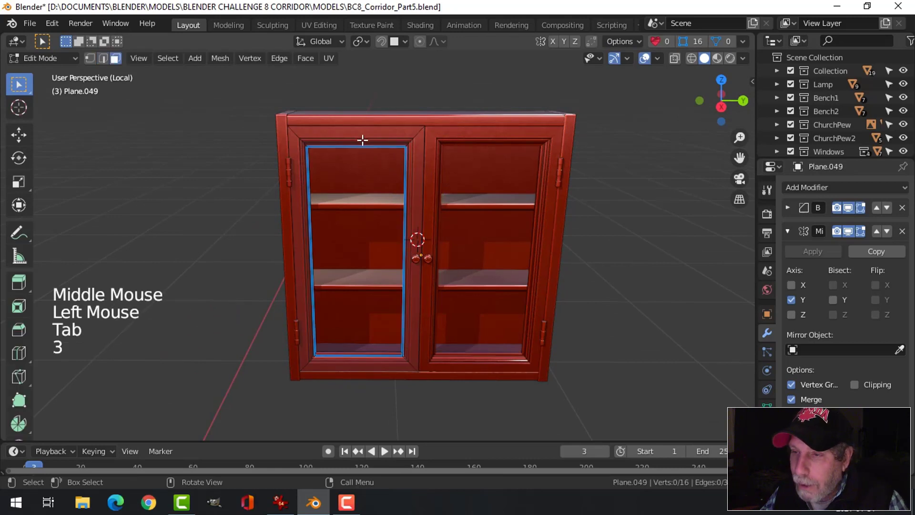
{"action": "left_click", "coordinate": [376, 138], "text": "alt+shift"}
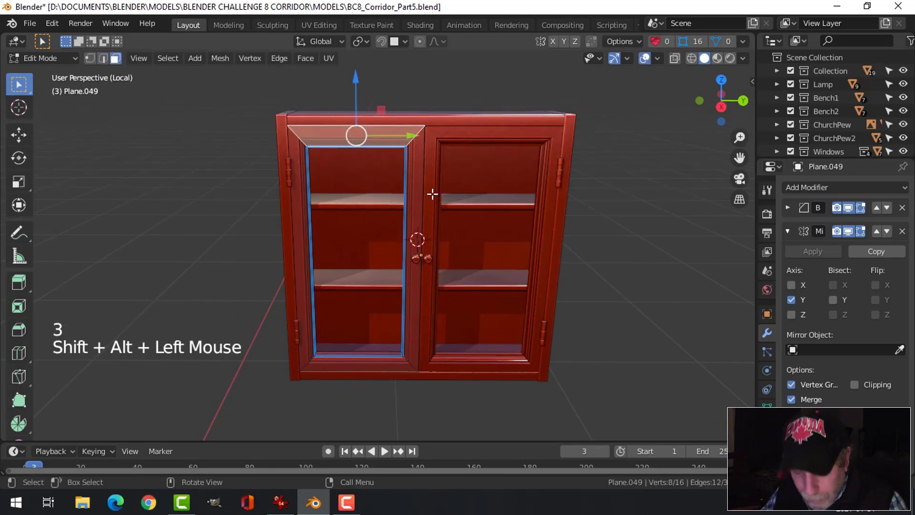
{"action": "key", "text": "p"}
{"action": "key", "text": "Tab"}
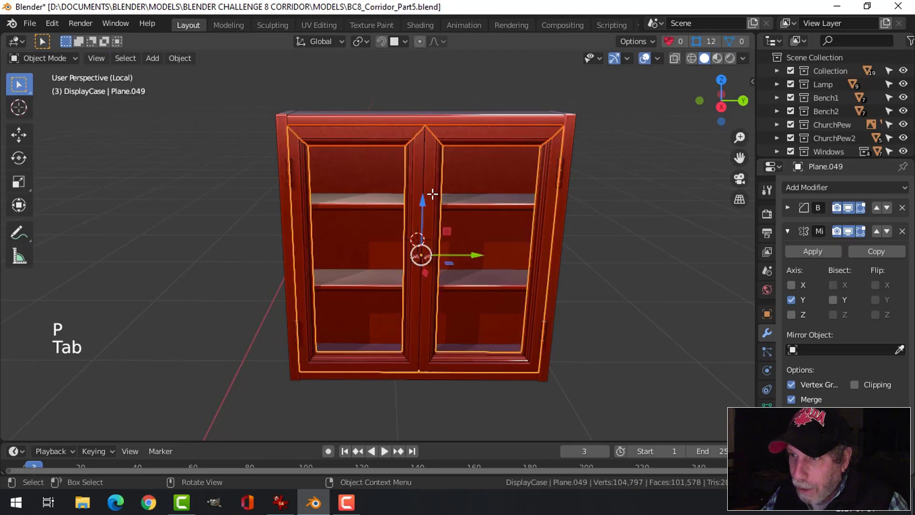
Separate the bottom rail of the door frame into its own object, then leave Edit Mode with nothing selected.
{"action": "key", "text": "Tab"}
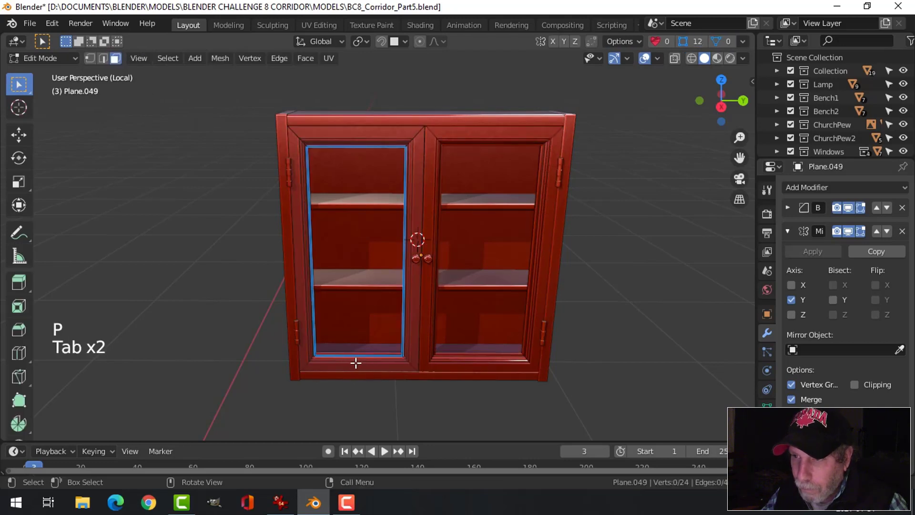
{"action": "key", "text": "alt+a"}
{"action": "left_click", "coordinate": [355, 362], "text": "alt+shift"}
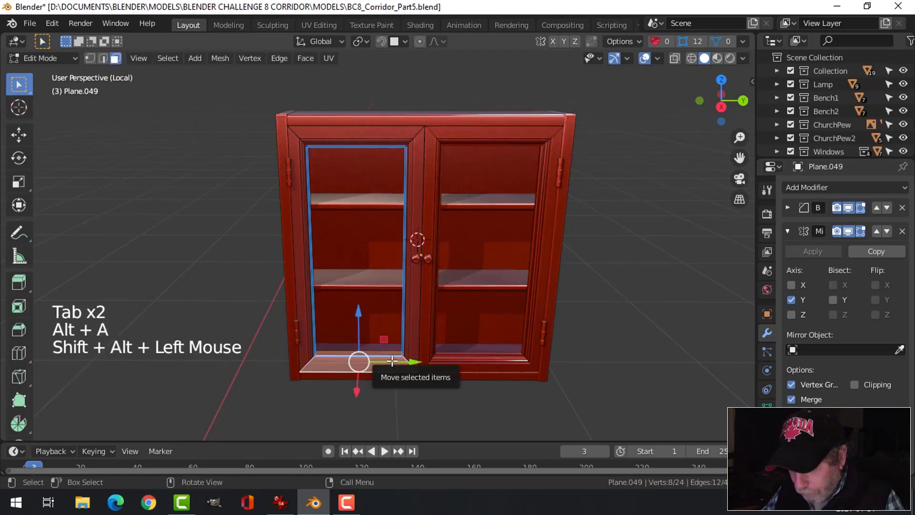
{"action": "key", "text": "p"}
{"action": "key", "text": "Tab"}
{"action": "key", "text": "alt+a"}
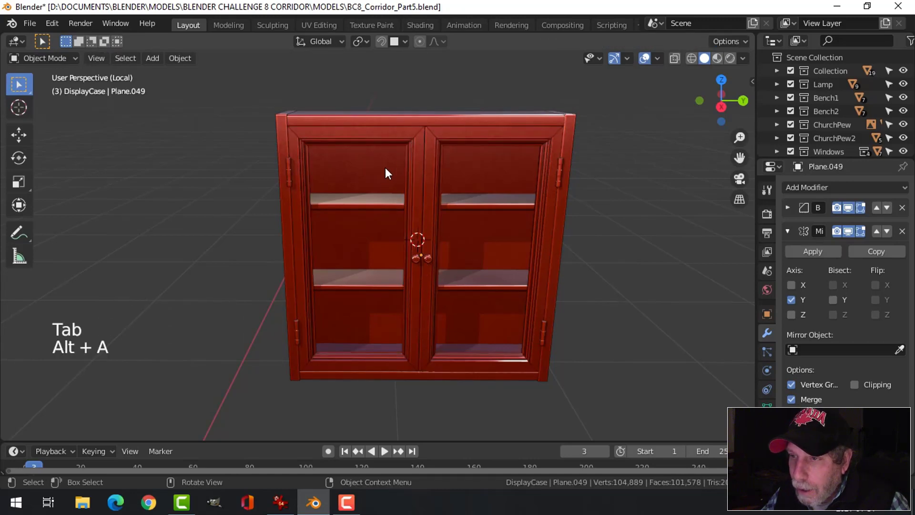
Examine the corner joints between the rails and stiles of both door frames up close and from the front.
{"action": "left_click", "coordinate": [414, 160]}
{"action": "scroll", "coordinate": [376, 167], "scroll_direction": "up", "scroll_amount": 2}
{"action": "key", "text": "alt+a"}
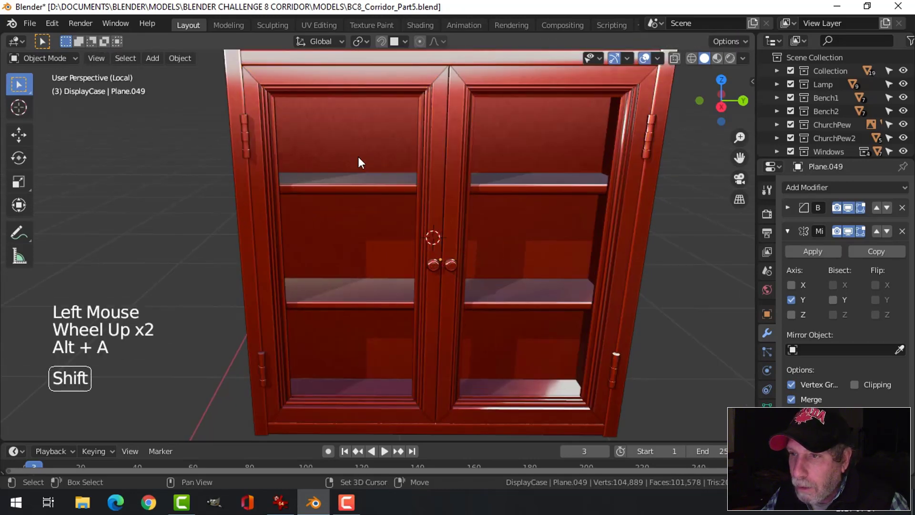
{"action": "middle_click_drag", "start_coordinate": [360, 160], "coordinate": [403, 218], "text": "shift"}
{"action": "scroll", "coordinate": [402, 202], "scroll_direction": "up", "scroll_amount": 2}
{"action": "scroll", "coordinate": [400, 194], "scroll_direction": "down", "scroll_amount": 2}
{"action": "middle_click_drag", "start_coordinate": [402, 216], "coordinate": [398, 199]}
{"action": "middle_click_drag", "start_coordinate": [413, 215], "coordinate": [416, 261], "text": "shift"}
{"action": "middle_click_drag", "start_coordinate": [416, 262], "coordinate": [427, 258]}
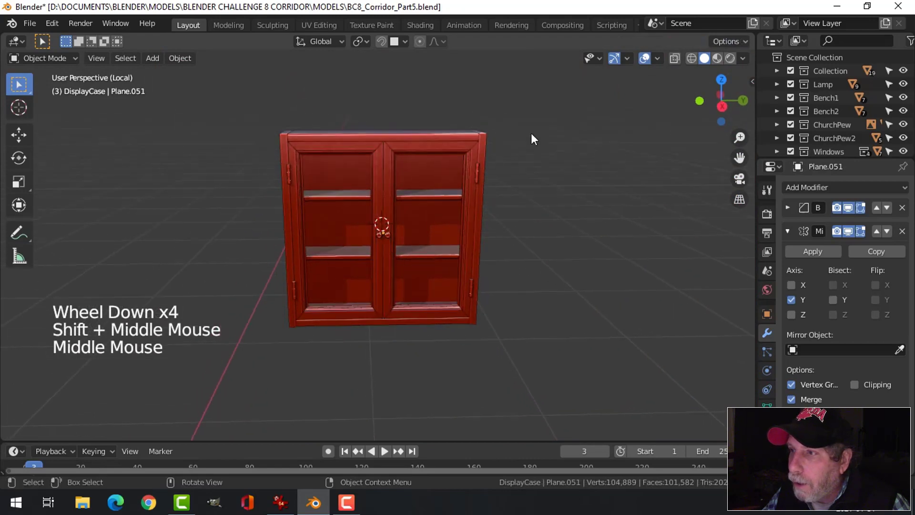
Check the case's normals with the Face Orientation overlay, then turn it off and view the case without gizmos or overlays.
{"action": "left_click", "coordinate": [611, 61]}
{"action": "left_click", "coordinate": [643, 56]}
{"action": "scroll", "coordinate": [550, 193], "scroll_direction": "up", "scroll_amount": 2}
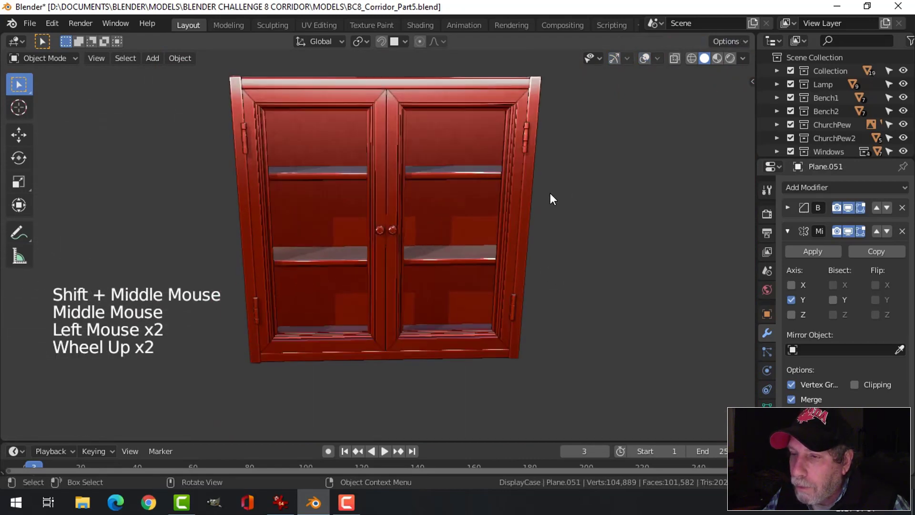
{"action": "left_click", "coordinate": [645, 58]}
{"action": "left_click", "coordinate": [657, 58]}
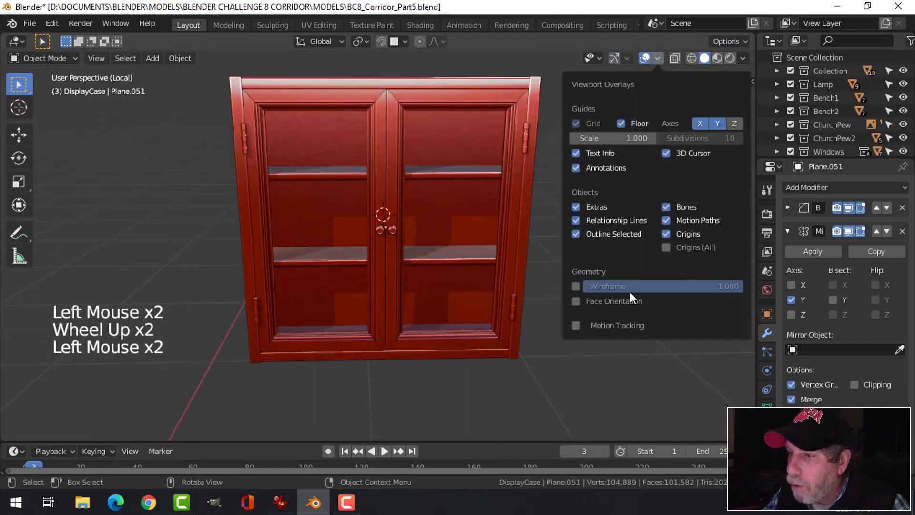
{"action": "left_click", "coordinate": [622, 300]}
{"action": "left_click", "coordinate": [624, 300]}
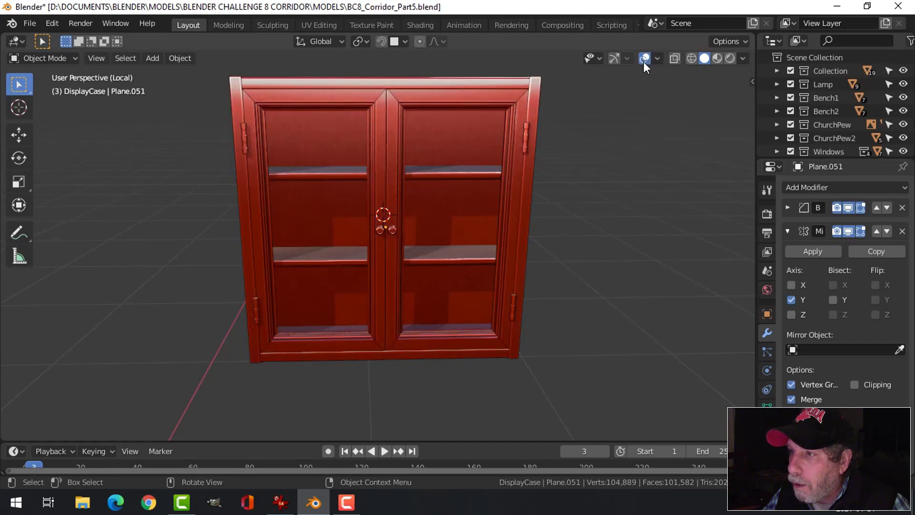
{"action": "left_click", "coordinate": [645, 59]}
Select the display case's back panel and turn the gizmos and viewport overlays back on.
{"action": "middle_click_drag", "start_coordinate": [591, 201], "coordinate": [702, 239]}
{"action": "scroll", "coordinate": [359, 201], "scroll_direction": "up", "scroll_amount": 1}
{"action": "middle_click_drag", "start_coordinate": [359, 201], "coordinate": [441, 237], "text": "shift"}
{"action": "scroll", "coordinate": [429, 241], "scroll_direction": "up", "scroll_amount": 2}
{"action": "middle_click_drag", "start_coordinate": [440, 237], "coordinate": [397, 168]}
{"action": "left_click", "coordinate": [442, 205]}
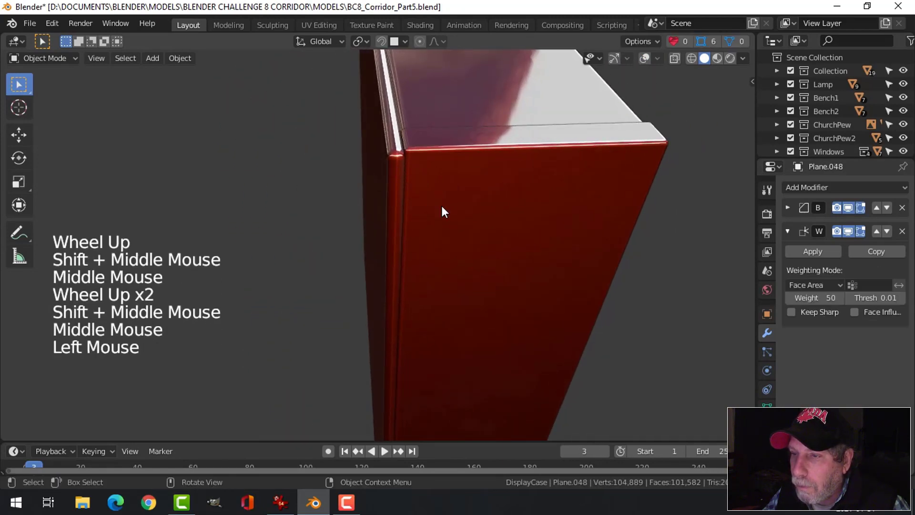
{"action": "left_click", "coordinate": [614, 56]}
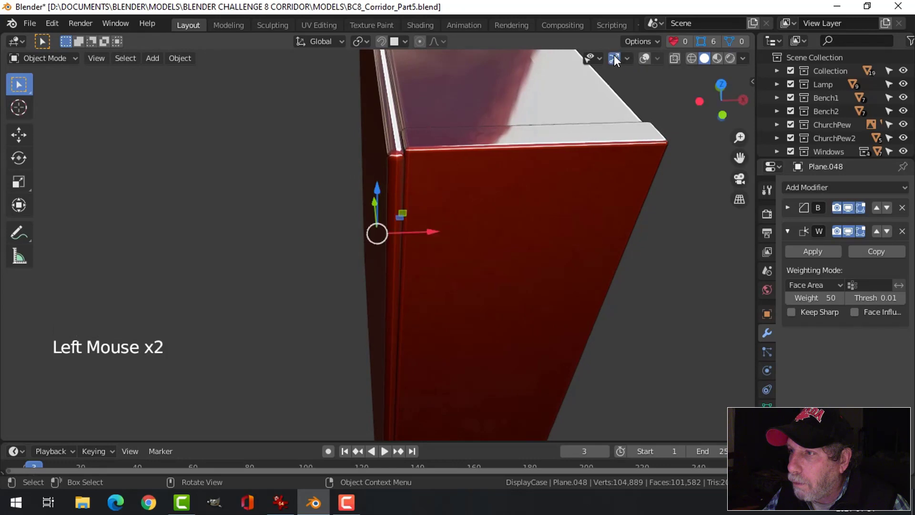
{"action": "left_click", "coordinate": [645, 58]}
Add a vertical center loop cut to the back panel and bevel it into two edges near the panel's sides.
{"action": "key", "text": "Tab"}
{"action": "middle_click_drag", "start_coordinate": [429, 212], "coordinate": [551, 229]}
{"action": "middle_click_drag", "start_coordinate": [446, 213], "coordinate": [351, 163]}
{"action": "scroll", "coordinate": [474, 224], "scroll_direction": "down", "scroll_amount": 2}
{"action": "key", "text": "ctrl+r"}
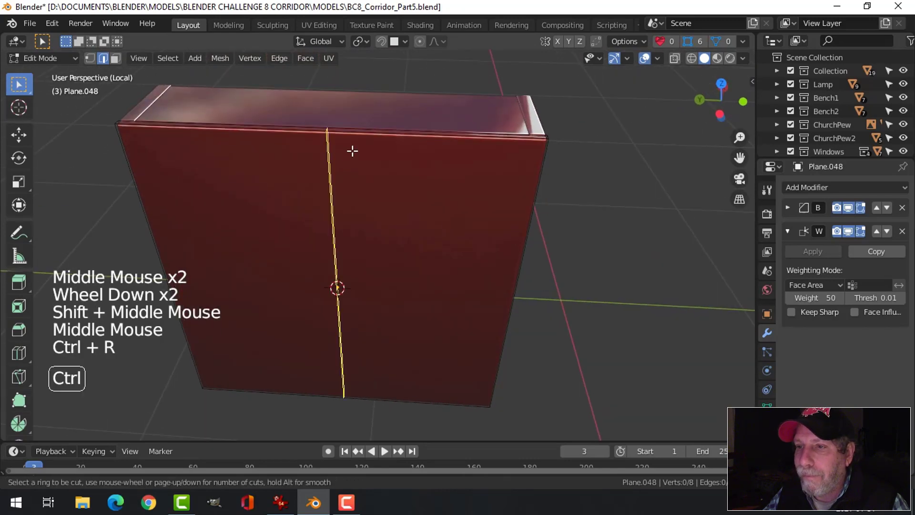
{"action": "left_click", "coordinate": [353, 151]}
{"action": "right_click", "coordinate": [356, 152]}
{"action": "key", "text": "ctrl+b"}
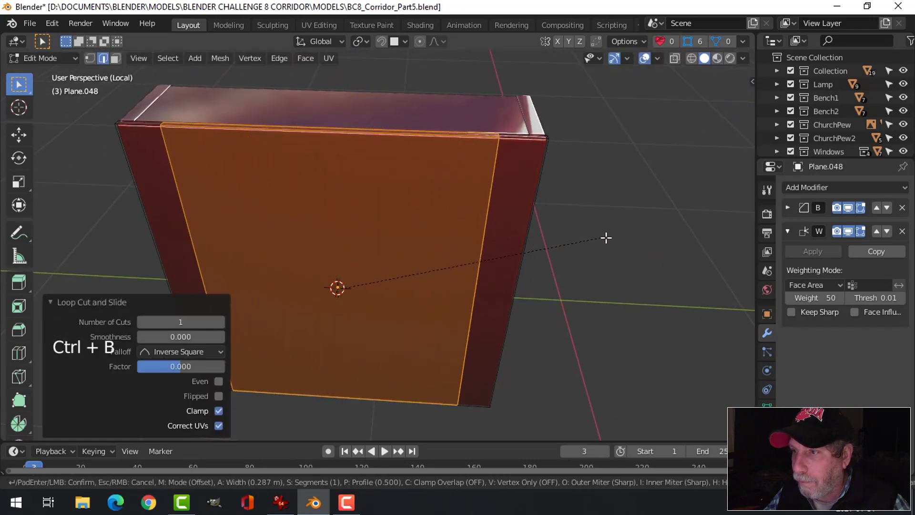
{"action": "left_click", "coordinate": [631, 236]}
{"action": "key", "text": "Tab"}
Deselect everything, switch the solid viewport lighting to Studio and save the file.
{"action": "middle_click_drag", "start_coordinate": [627, 230], "coordinate": [482, 214]}
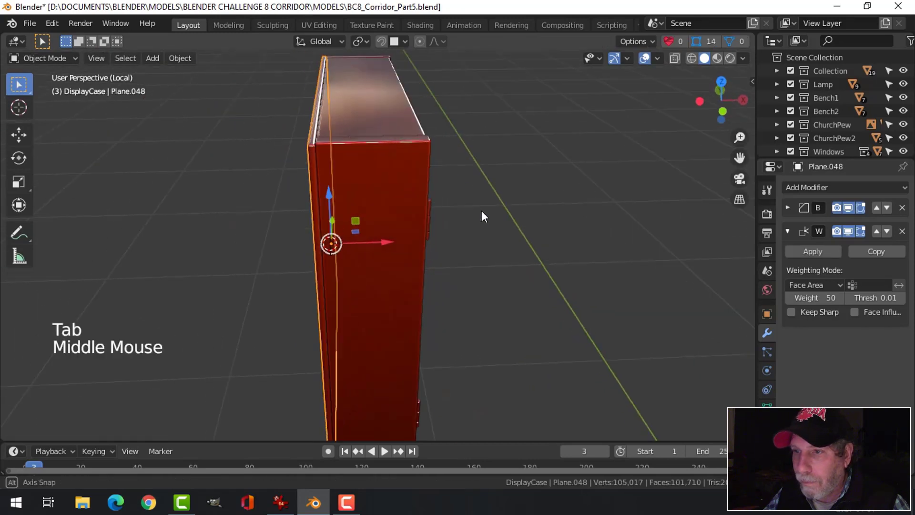
{"action": "key", "text": "alt+a"}
{"action": "mouse_move", "coordinate": [330, 217]}
{"action": "middle_mouse_down"}
{"action": "mouse_move", "coordinate": [319, 231]}
{"action": "mouse_move", "coordinate": [320, 205]}
{"action": "middle_mouse_up"}
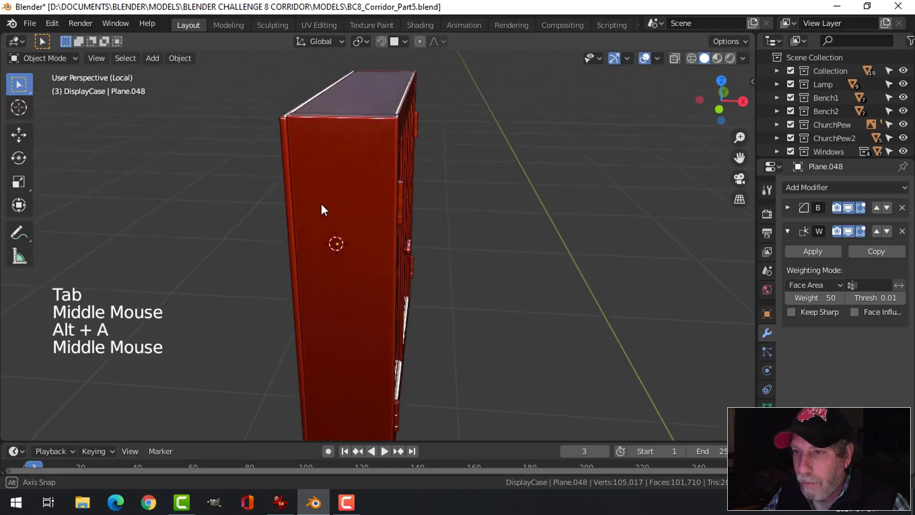
{"action": "scroll", "coordinate": [432, 216], "scroll_direction": "down", "scroll_amount": 3}
{"action": "middle_click_drag", "start_coordinate": [433, 217], "coordinate": [603, 102]}
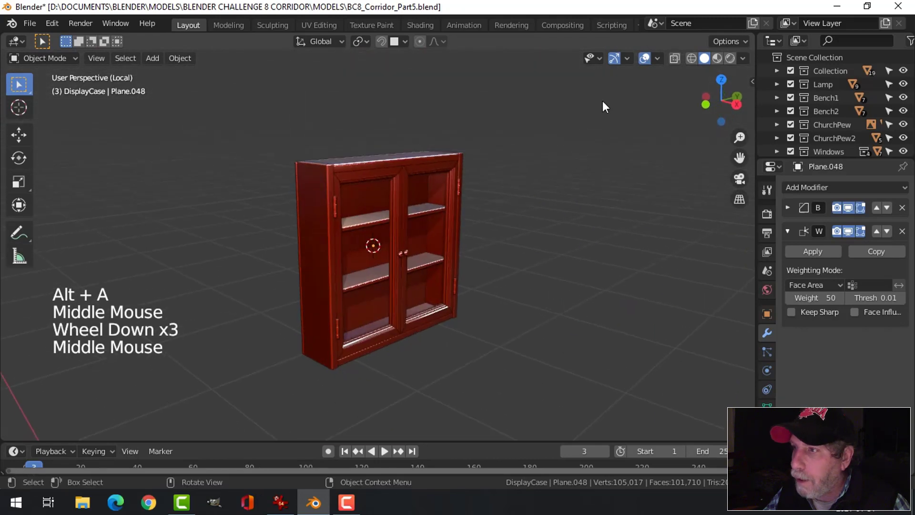
{"action": "left_click", "coordinate": [742, 58]}
{"action": "left_click", "coordinate": [682, 123]}
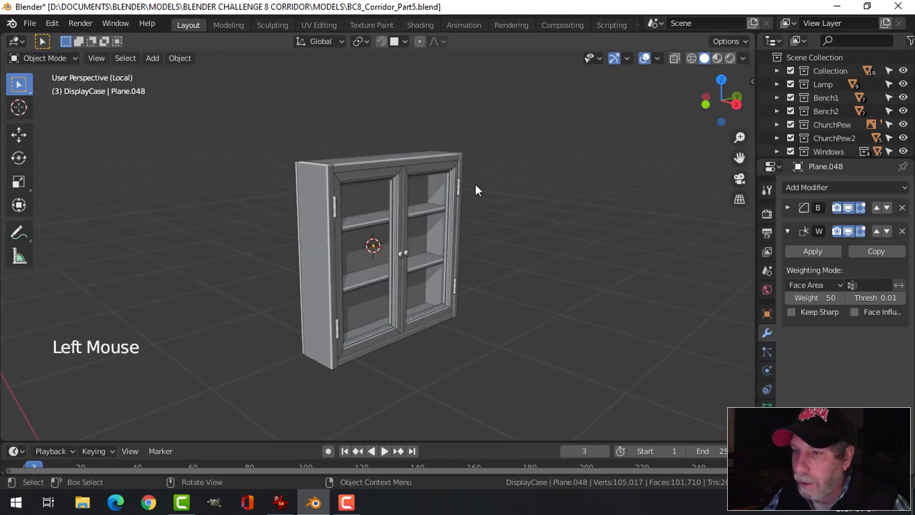
{"action": "key", "text": "ctrl+s"}
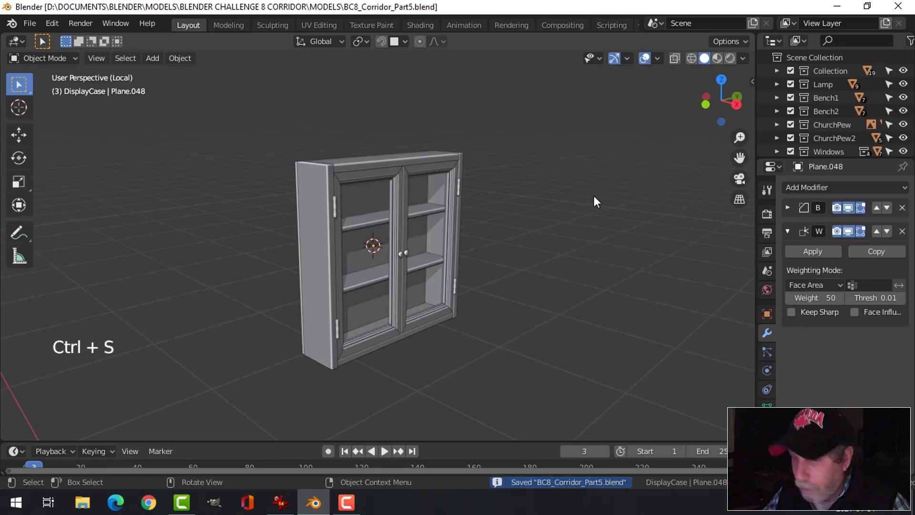
Leave local view to show the whole room and hide the ceiling.
{"action": "key", "text": "slash"}
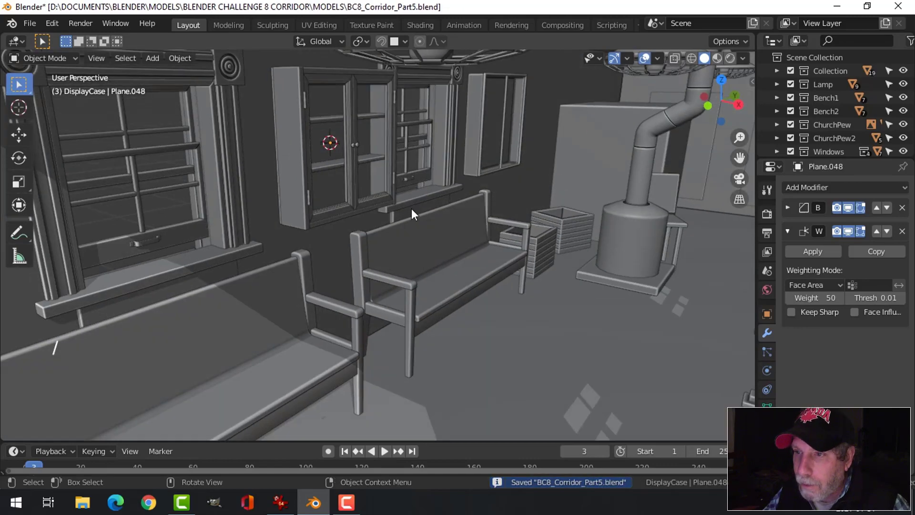
{"action": "middle_click_drag", "start_coordinate": [395, 185], "coordinate": [427, 191]}
{"action": "scroll", "coordinate": [416, 188], "scroll_direction": "up", "scroll_amount": 1}
{"action": "scroll", "coordinate": [416, 189], "scroll_direction": "down", "scroll_amount": 3}
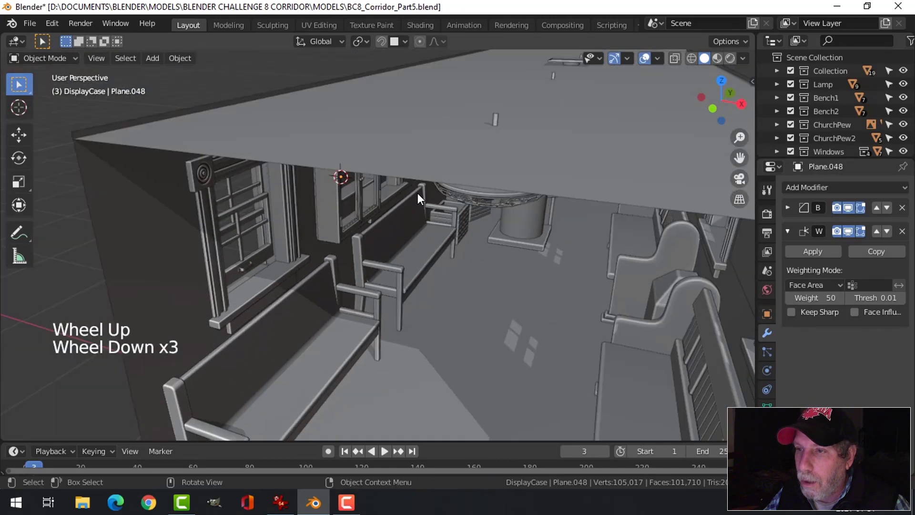
{"action": "left_click", "coordinate": [436, 144]}
{"action": "key", "text": "h"}
{"action": "scroll", "coordinate": [430, 150], "scroll_direction": "up", "scroll_amount": 2}
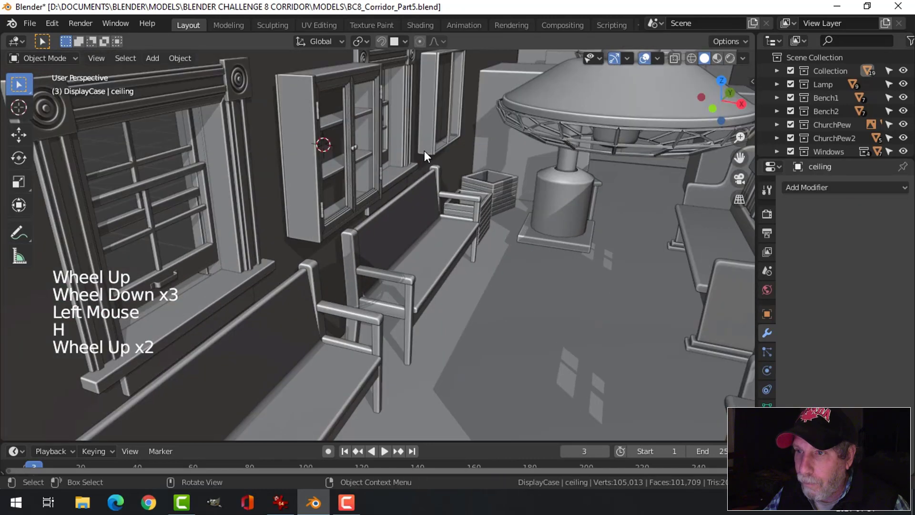
{"action": "middle_click_drag", "start_coordinate": [424, 150], "coordinate": [524, 201], "text": "shift"}
Select all objects in the DisplayCase collection, move them about -0.011 m along X toward the wall, and leave snapping off.
{"action": "scroll", "coordinate": [831, 150], "scroll_direction": "down", "scroll_amount": 4}
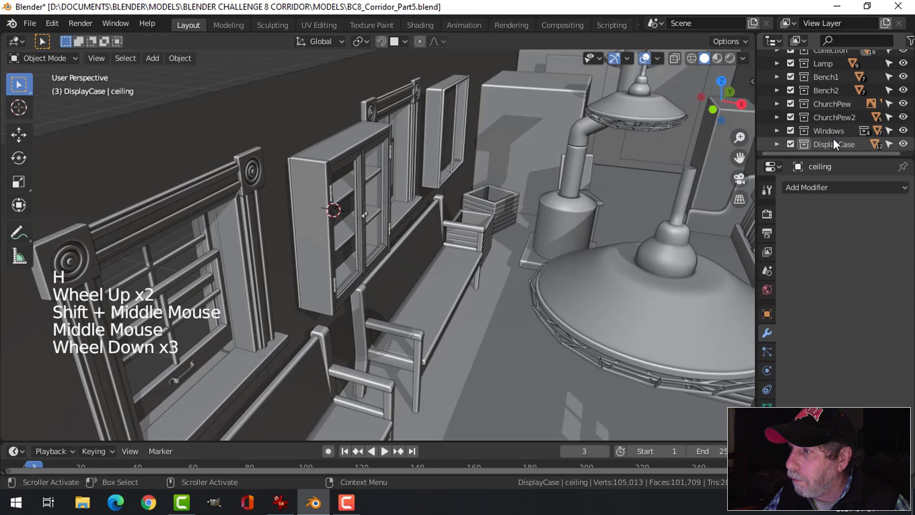
{"action": "left_click", "coordinate": [834, 143]}
{"action": "right_click", "coordinate": [834, 143]}
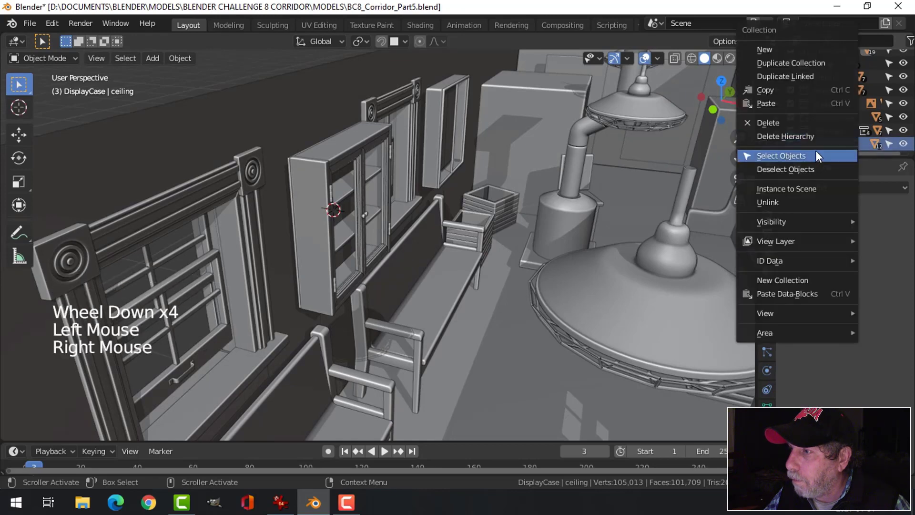
{"action": "left_click", "coordinate": [816, 151]}
{"action": "middle_click_drag", "start_coordinate": [545, 182], "coordinate": [456, 204]}
{"action": "scroll", "coordinate": [399, 196], "scroll_direction": "up", "scroll_amount": 1}
{"action": "middle_click_drag", "start_coordinate": [399, 196], "coordinate": [404, 267], "text": "shift"}
{"action": "left_click", "coordinate": [416, 265]}
{"action": "left_click_drag", "start_coordinate": [416, 265], "coordinate": [308, 213]}
{"action": "left_click", "coordinate": [381, 41]}
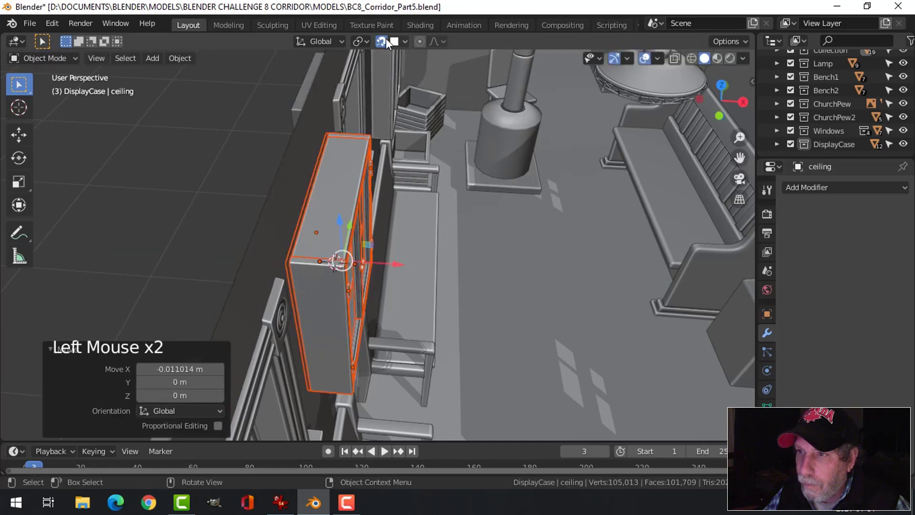
{"action": "key", "text": "alt+a"}
Select all objects of the DisplayCase collection again and nudge them slightly along X away from the wall.
{"action": "middle_click_drag", "start_coordinate": [436, 134], "coordinate": [373, 242]}
{"action": "scroll", "coordinate": [394, 219], "scroll_direction": "up", "scroll_amount": 2}
{"action": "left_click", "coordinate": [444, 225]}
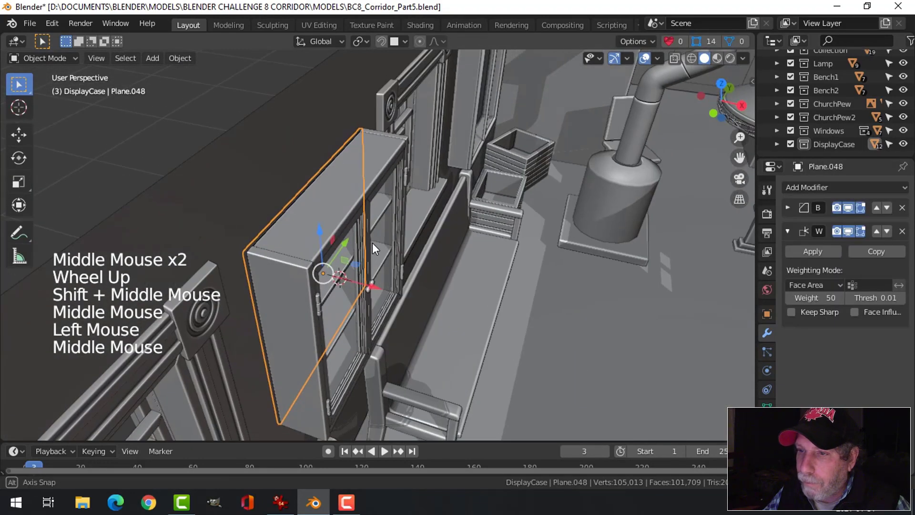
{"action": "left_click", "coordinate": [833, 142]}
{"action": "right_click", "coordinate": [834, 142]}
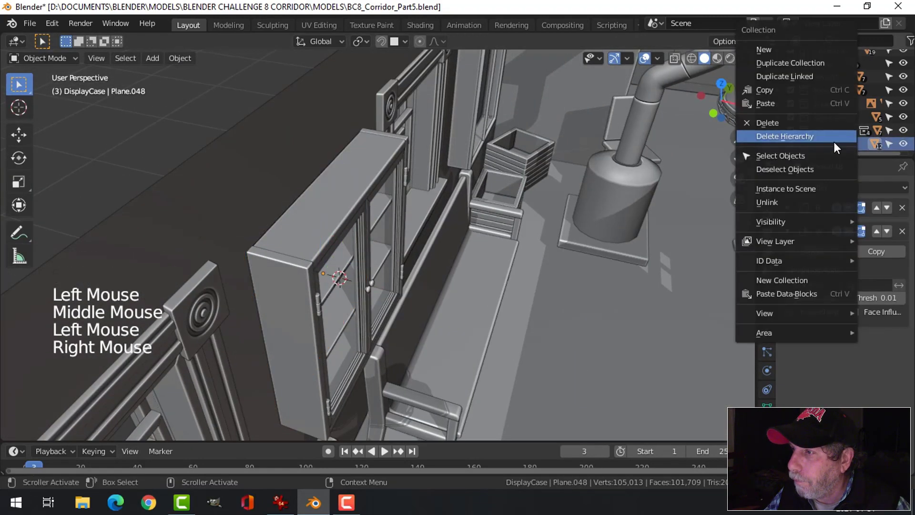
{"action": "left_click", "coordinate": [796, 150]}
{"action": "scroll", "coordinate": [410, 215], "scroll_direction": "up", "scroll_amount": 2}
{"action": "middle_click_drag", "start_coordinate": [409, 215], "coordinate": [445, 244]}
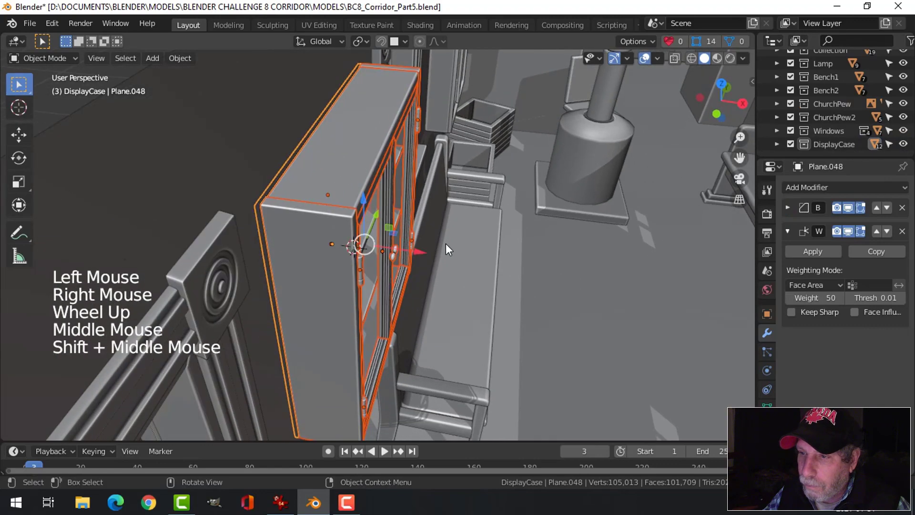
{"action": "left_click_drag", "start_coordinate": [421, 252], "coordinate": [424, 252]}
{"action": "key", "text": "alt+a"}
Switch the solid viewport lighting to MatCap and frame the room's interior with the display case, benches and stove.
{"action": "scroll", "coordinate": [540, 246], "scroll_direction": "down", "scroll_amount": 3}
{"action": "middle_click_drag", "start_coordinate": [543, 257], "coordinate": [479, 210]}
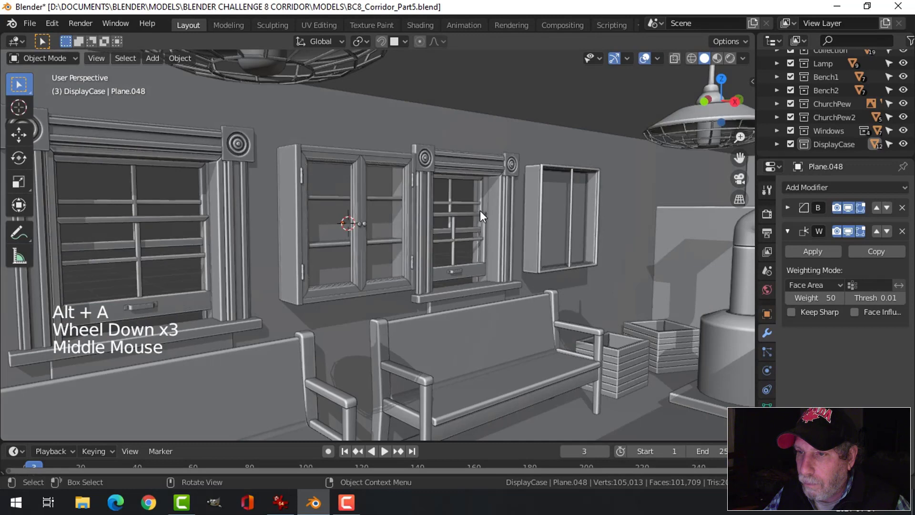
{"action": "left_click", "coordinate": [743, 58]}
{"action": "left_click", "coordinate": [725, 126]}
{"action": "scroll", "coordinate": [434, 258], "scroll_direction": "down", "scroll_amount": 2}
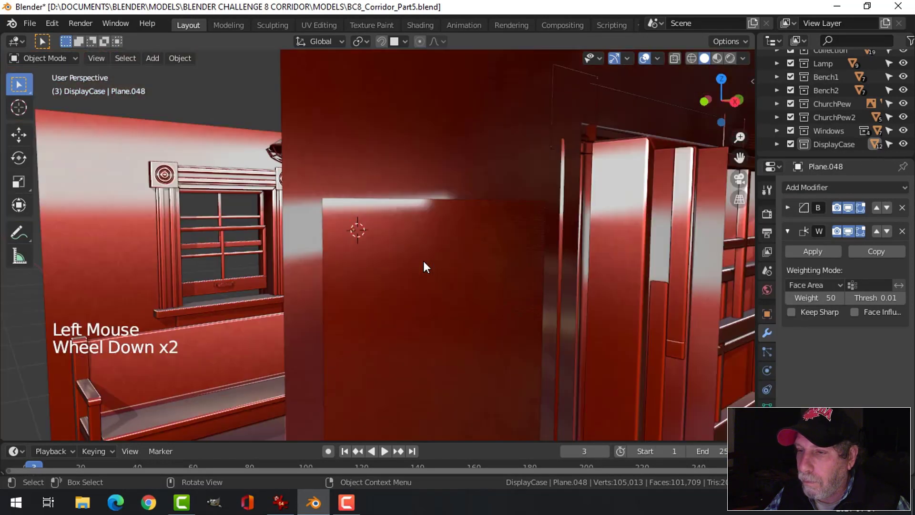
{"action": "middle_click_drag", "start_coordinate": [423, 261], "coordinate": [474, 258]}
{"action": "scroll", "coordinate": [426, 293], "scroll_direction": "up", "scroll_amount": 1}
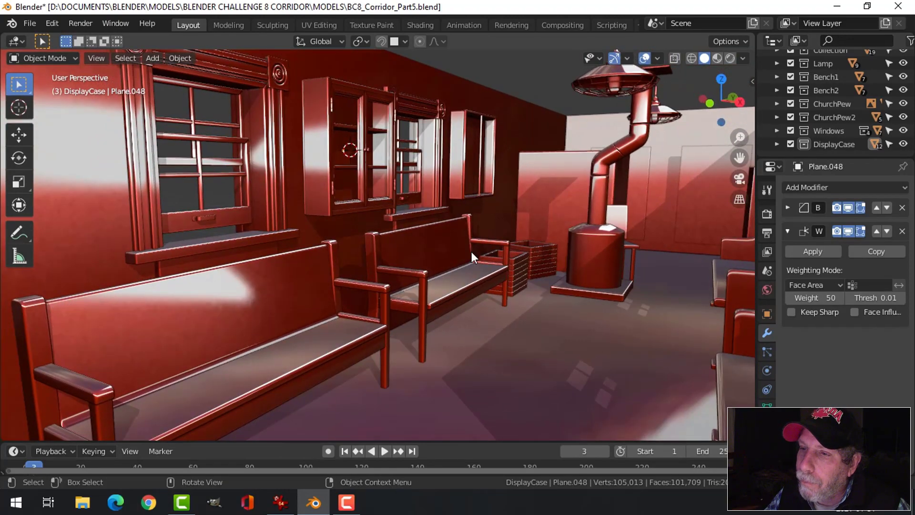
{"action": "middle_click_drag", "start_coordinate": [471, 252], "coordinate": [499, 244]}
{"action": "scroll", "coordinate": [505, 259], "scroll_direction": "up", "scroll_amount": 1}
{"action": "scroll", "coordinate": [512, 256], "scroll_direction": "down", "scroll_amount": 2}
{"action": "scroll", "coordinate": [494, 247], "scroll_direction": "up", "scroll_amount": 1}
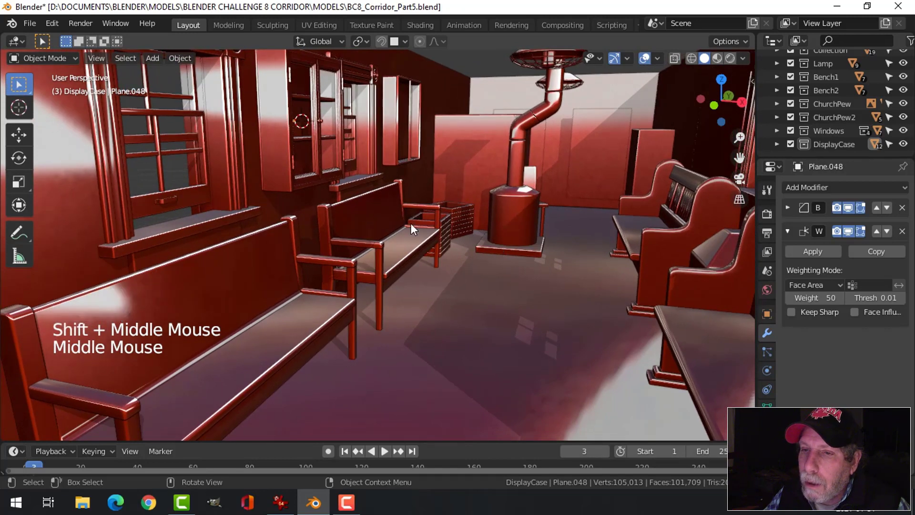